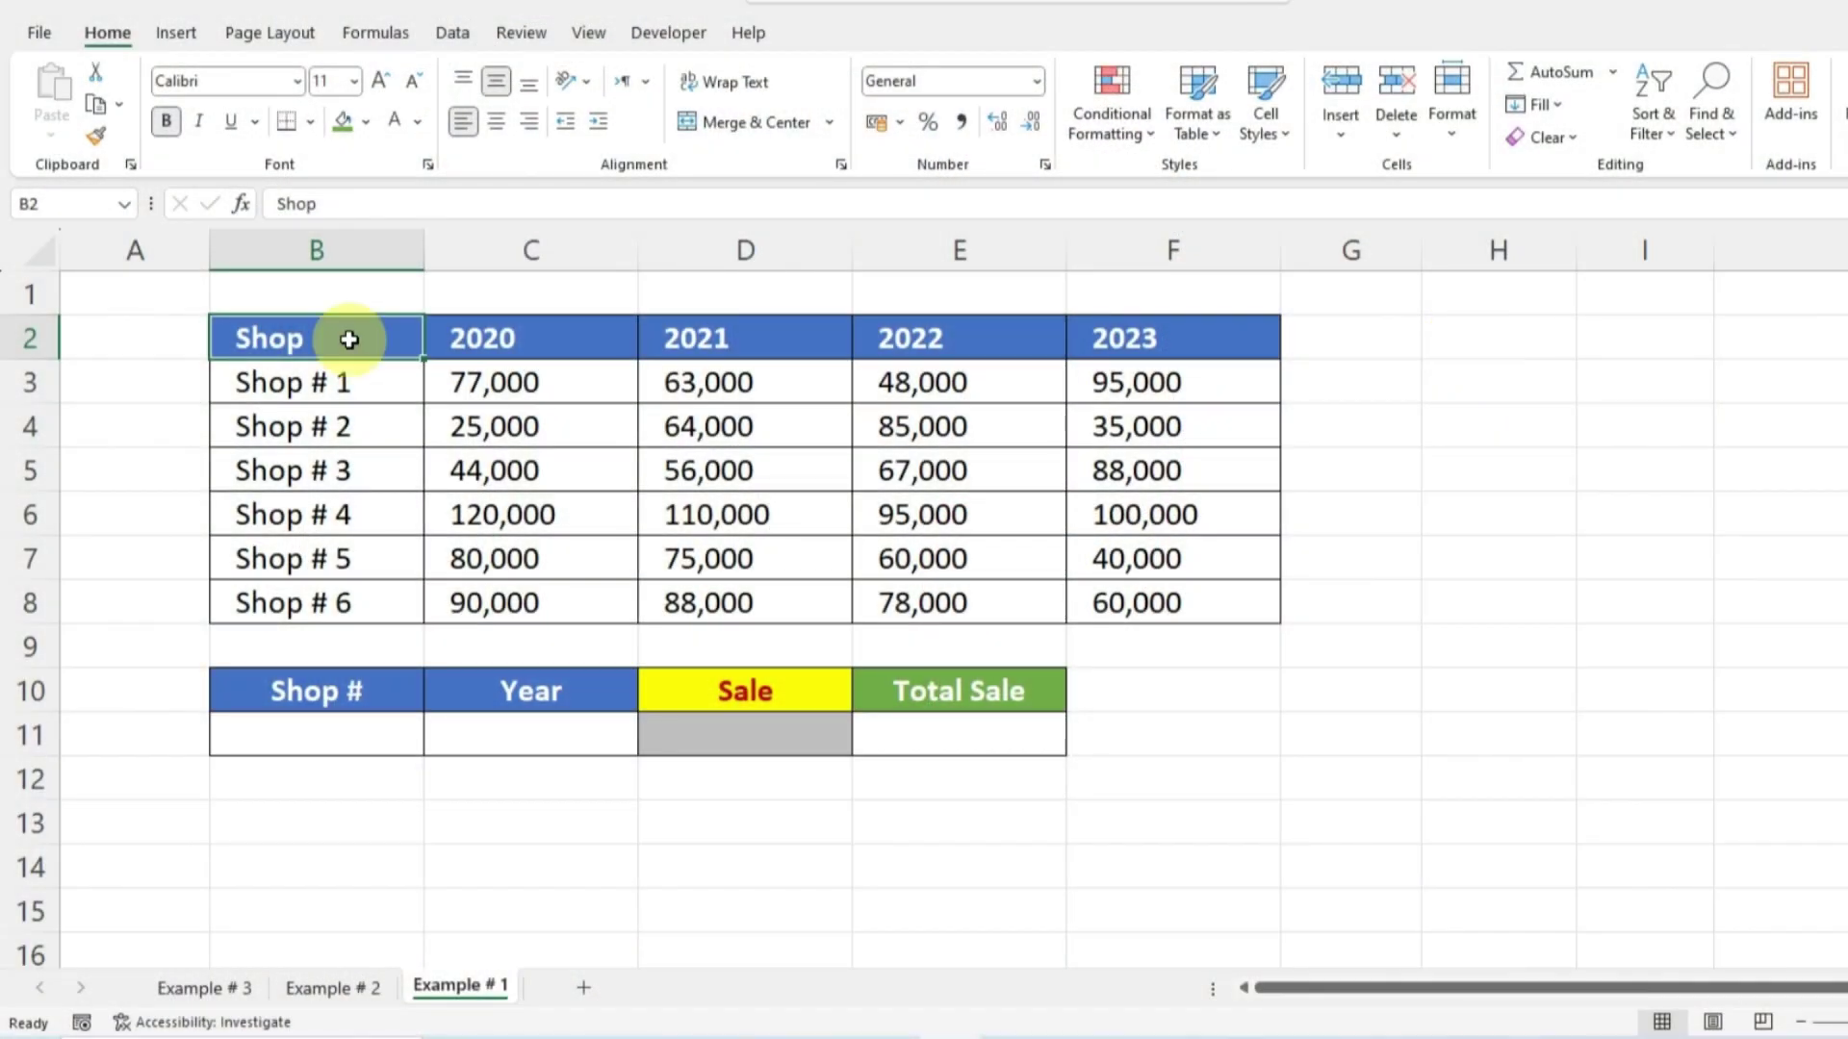
Step: Review the shop sales table (2020–2023) and the form's Shop #, Year and Total Sale headings
drag(350, 343, 1117, 599)
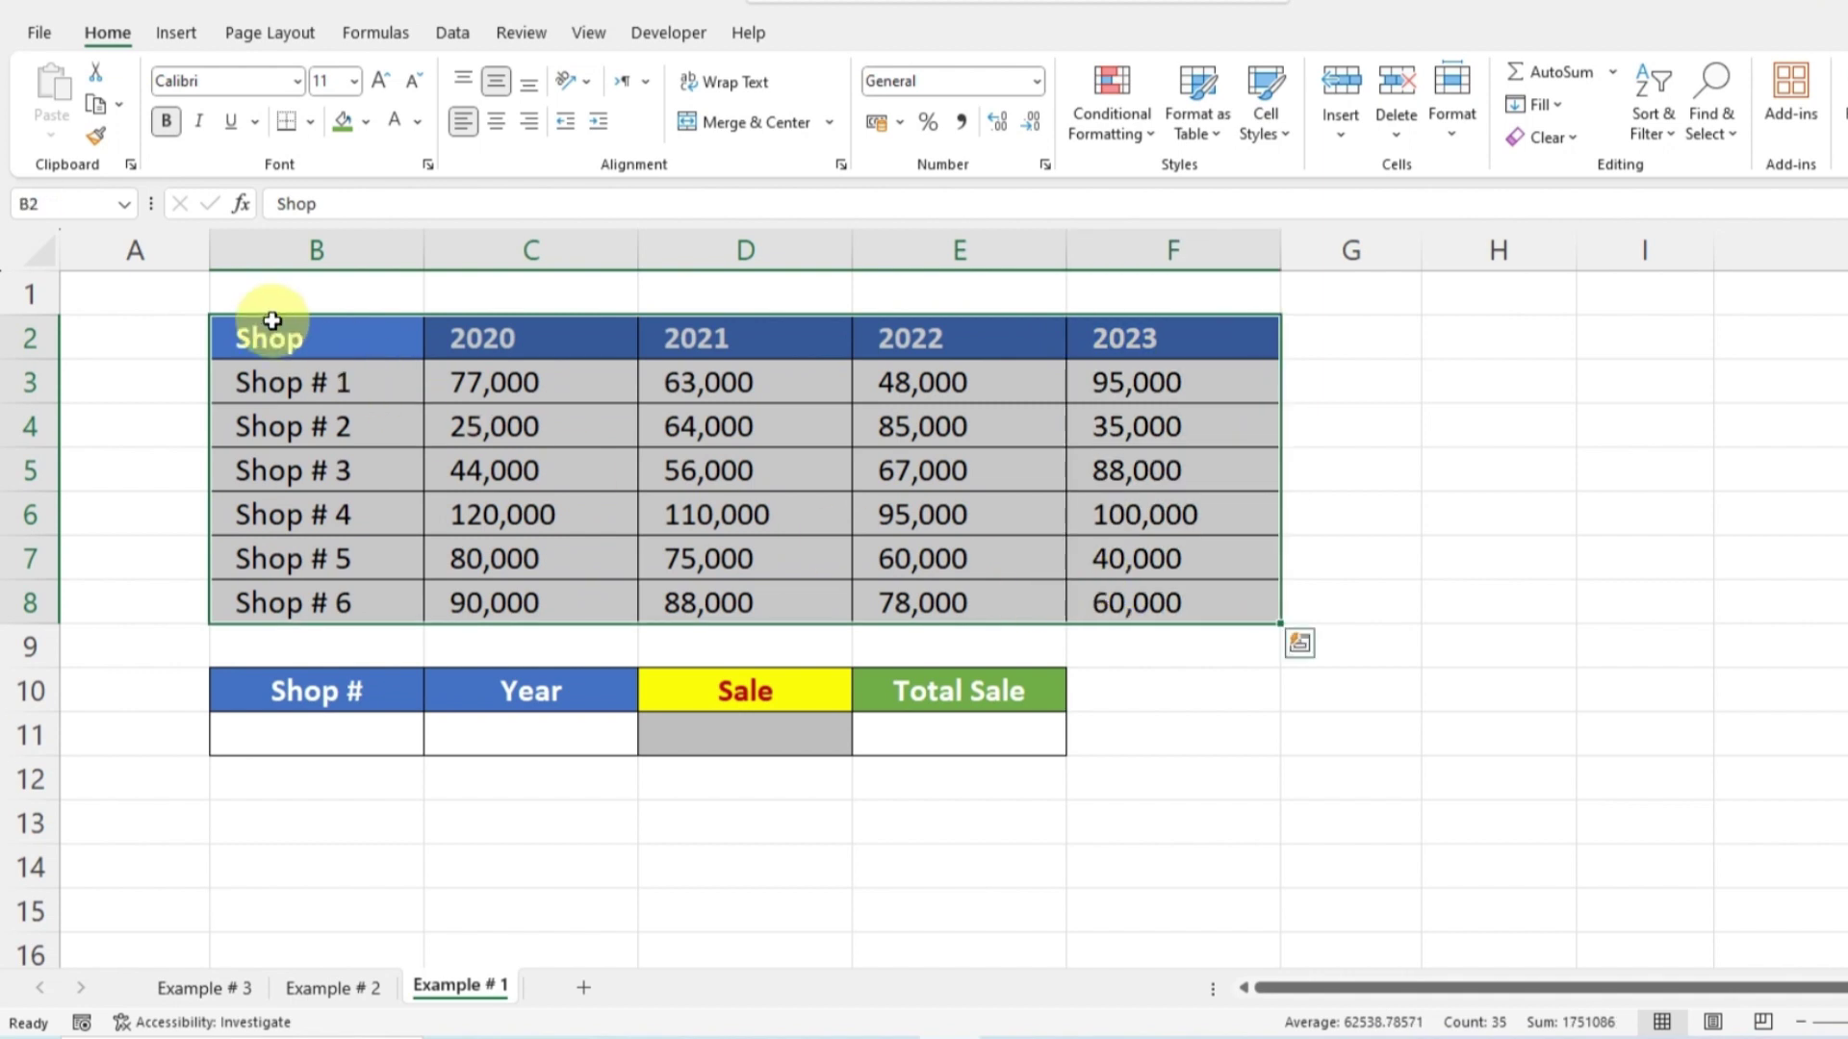
drag(272, 332, 300, 589)
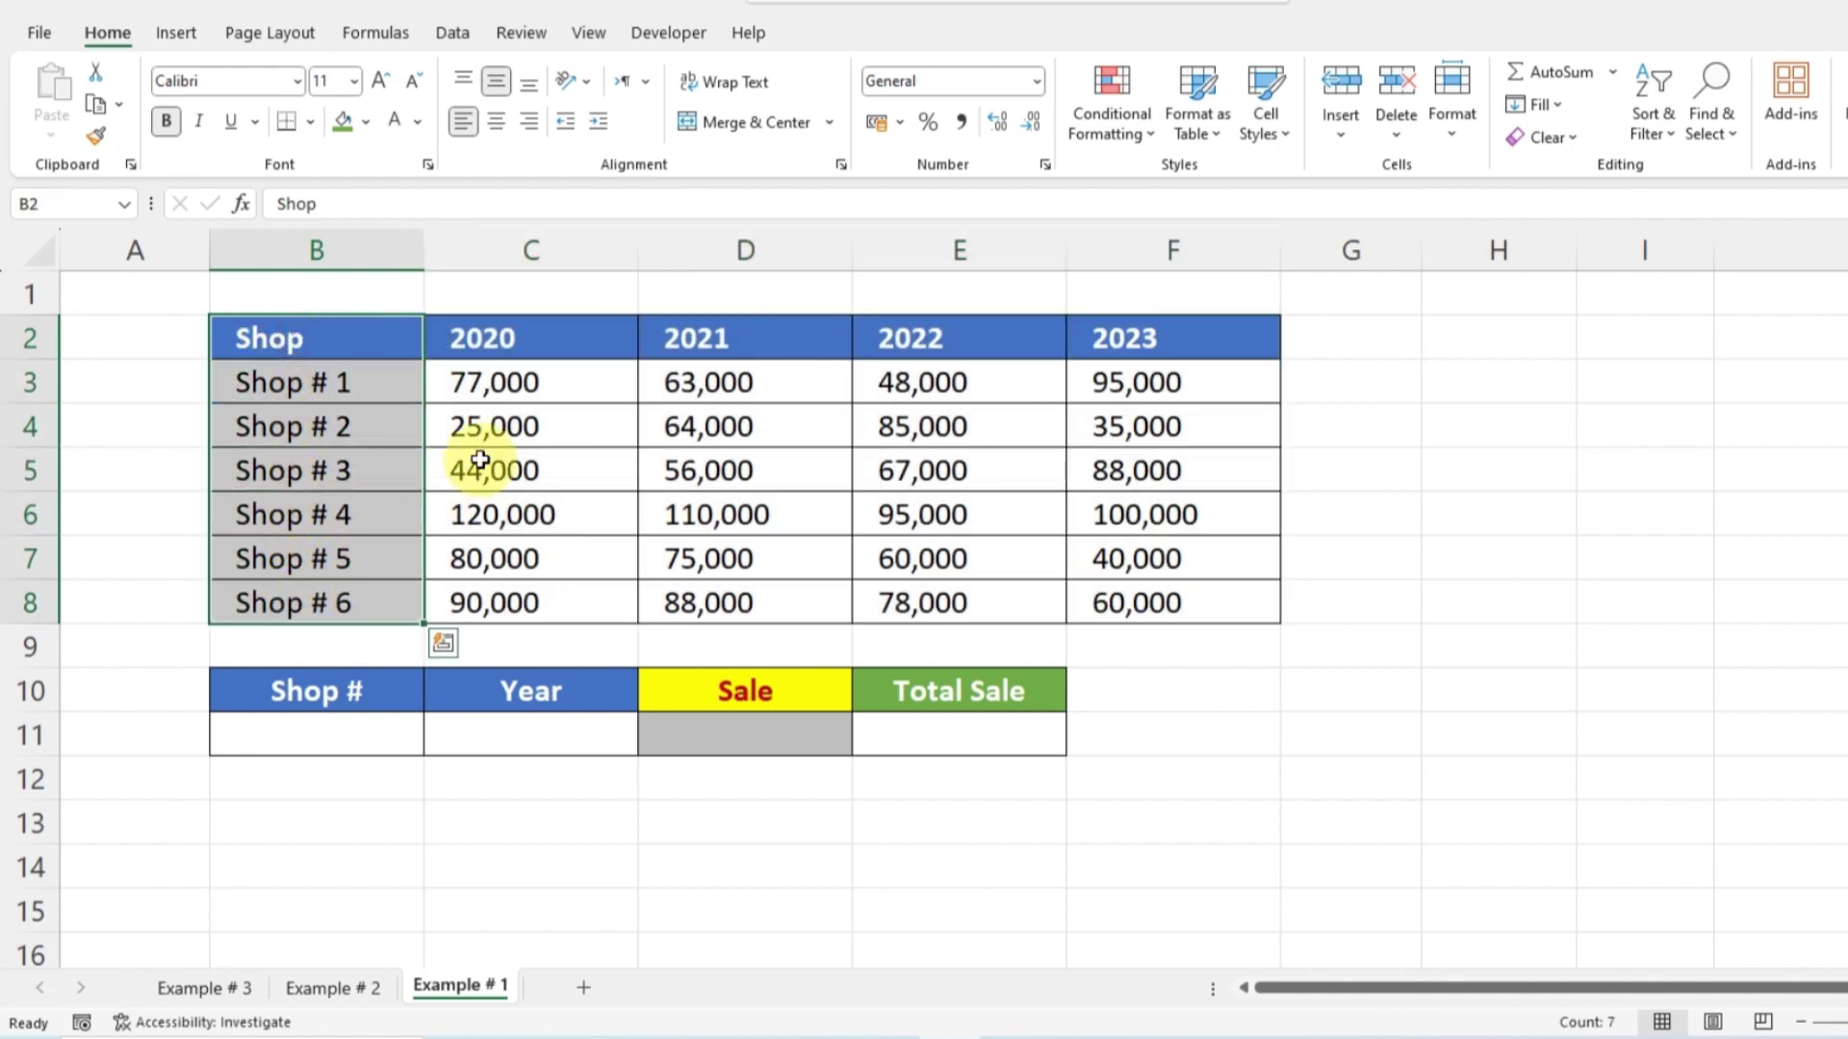
drag(511, 344, 1088, 346)
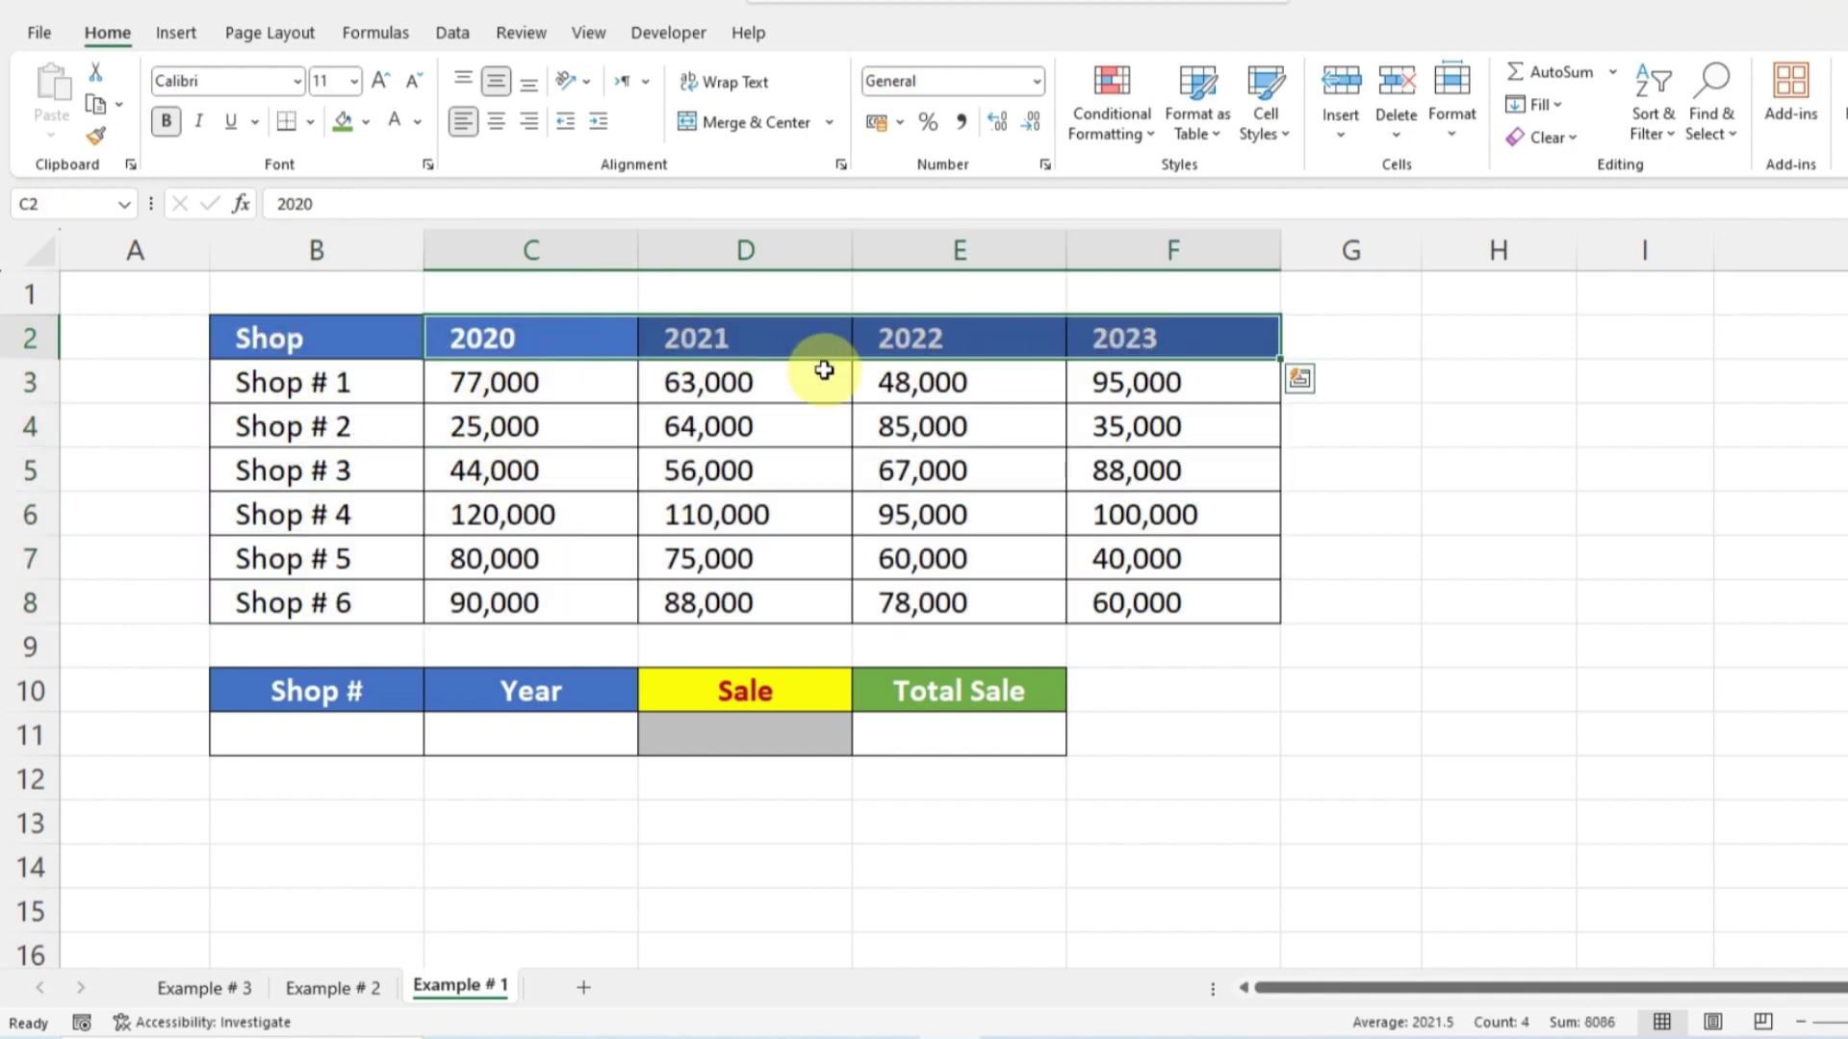
drag(363, 380, 1136, 385)
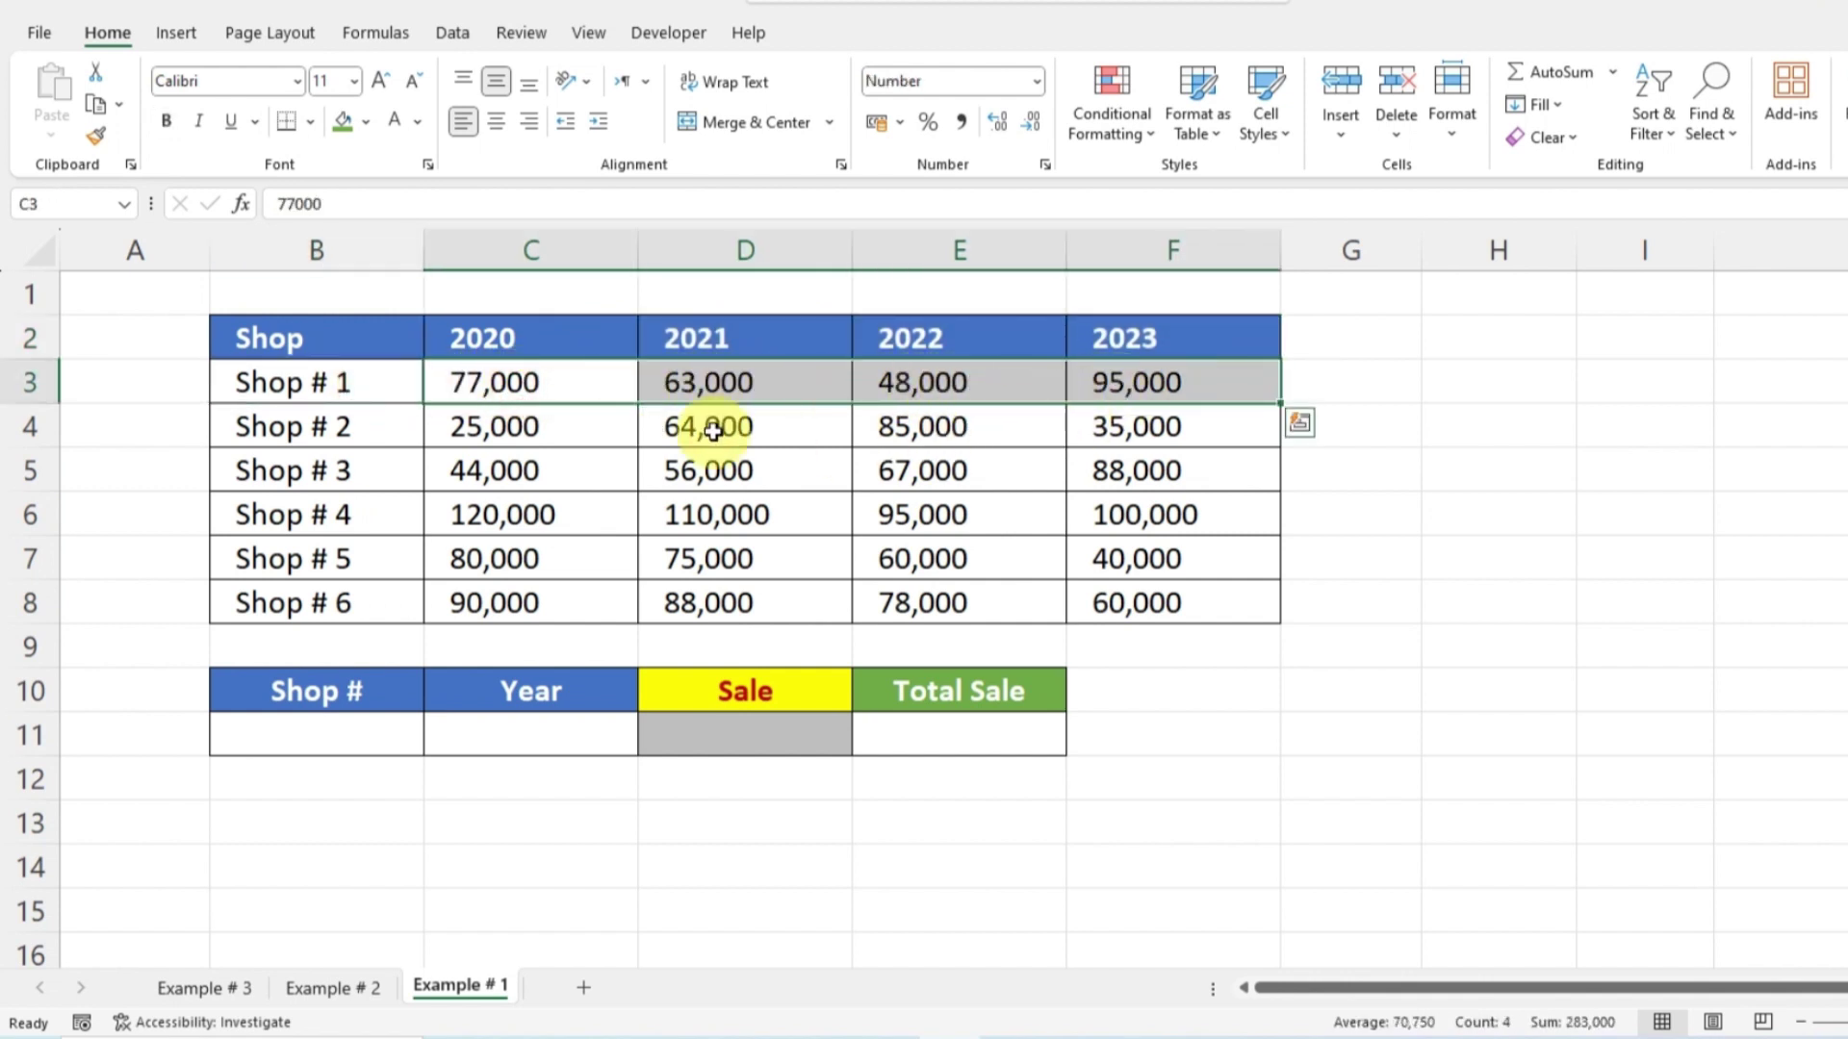
drag(565, 425, 1122, 425)
click(394, 693)
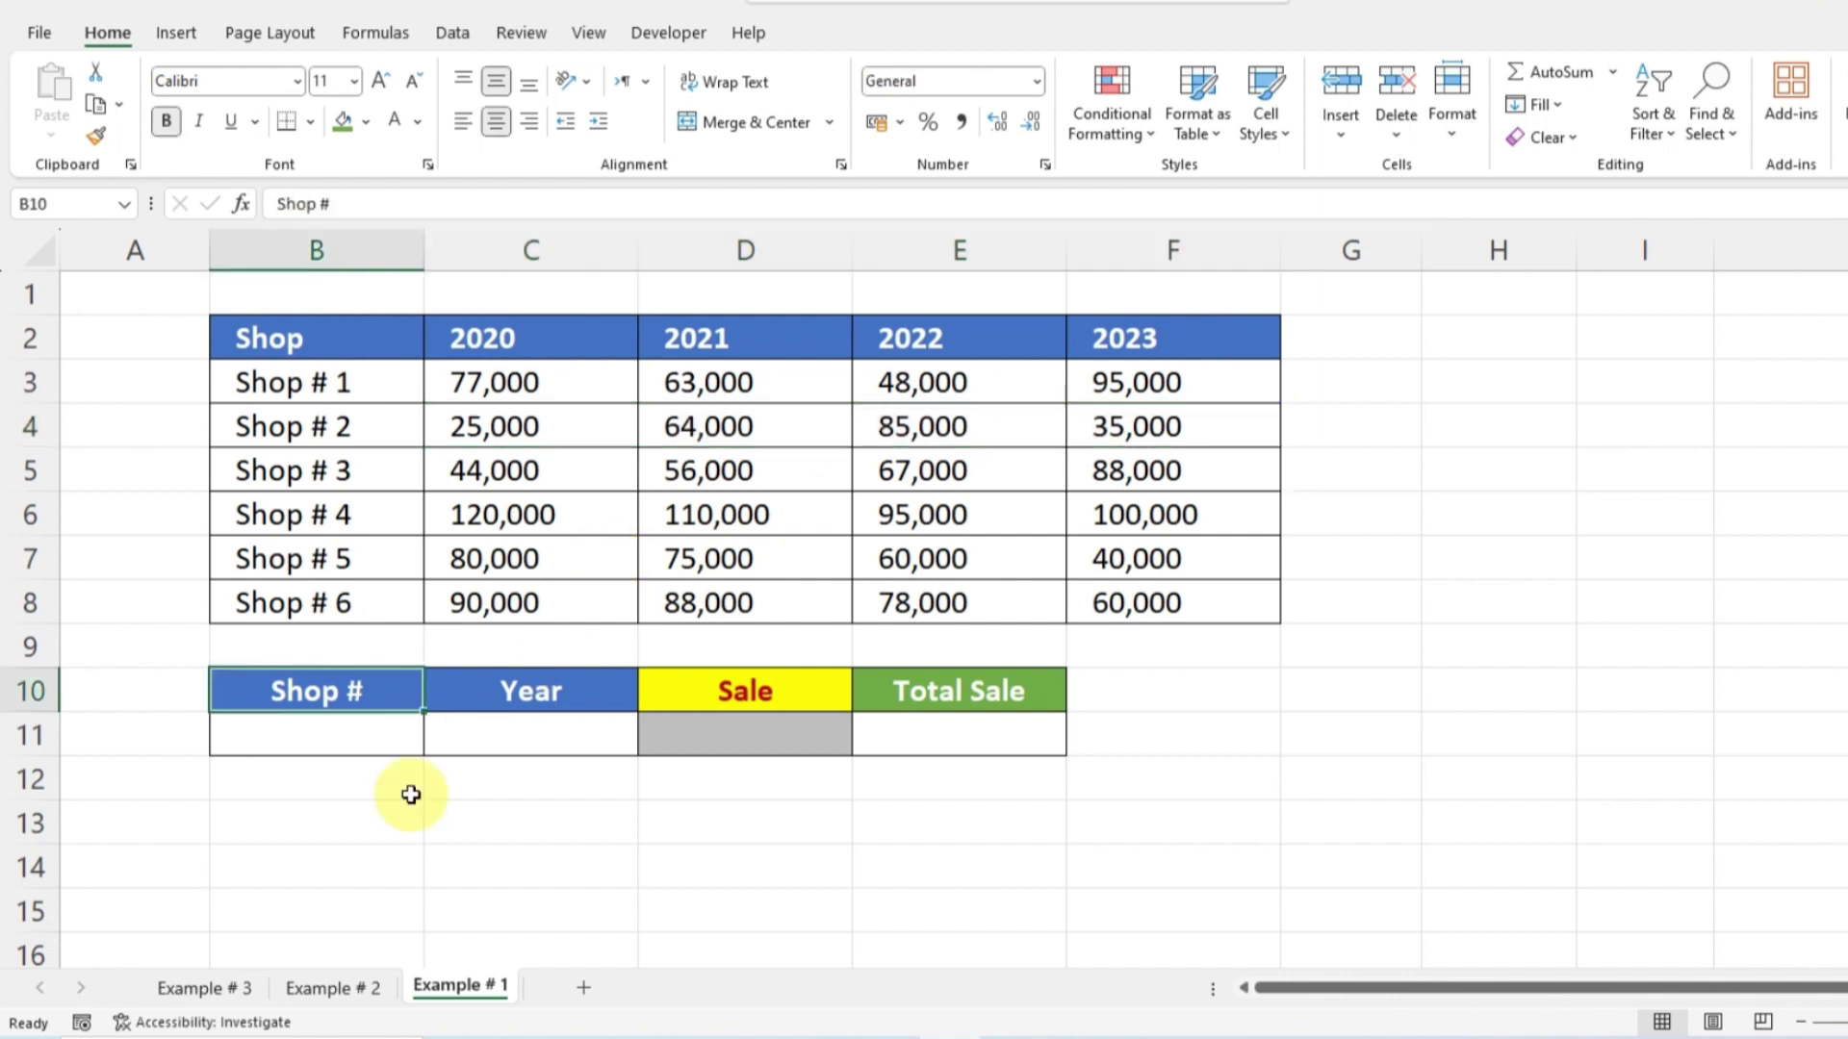
click(986, 691)
click(586, 705)
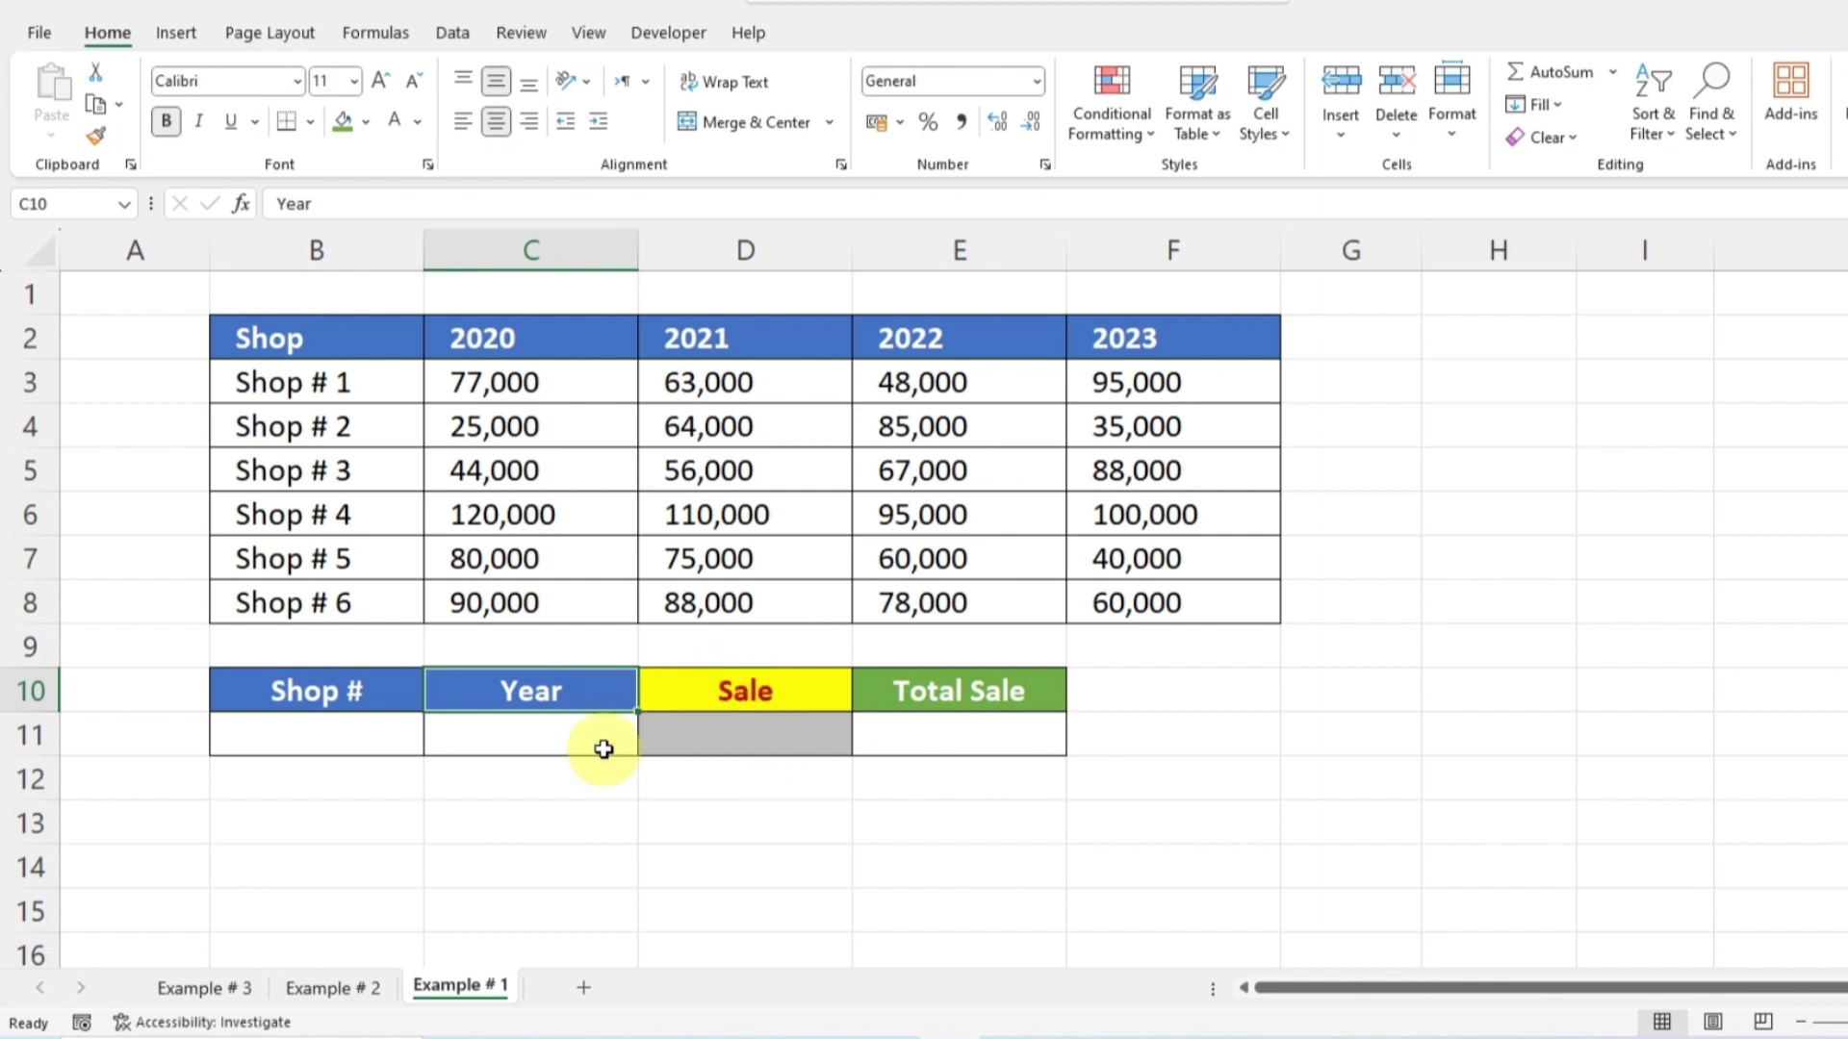
click(359, 701)
Step: Choose Shop # 3 in B11 and inspect the Total Sale formula in E11
click(363, 734)
click(437, 746)
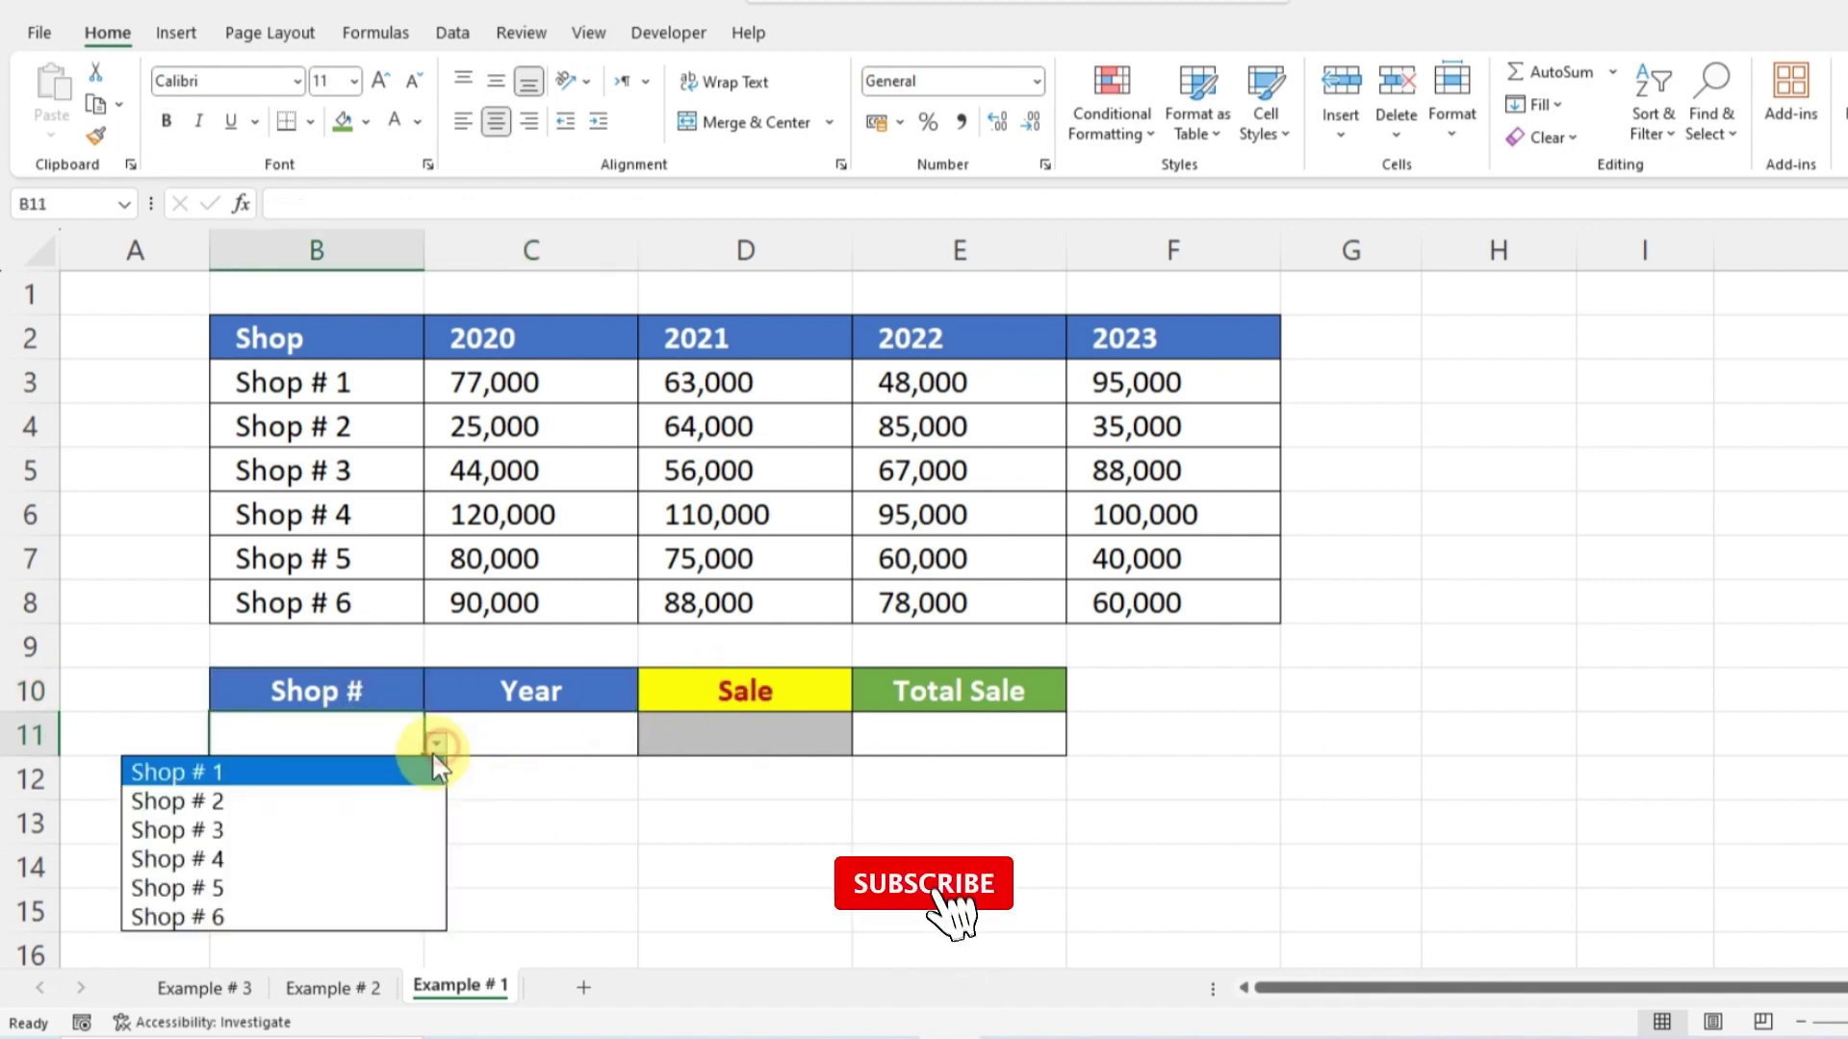
click(343, 830)
click(957, 710)
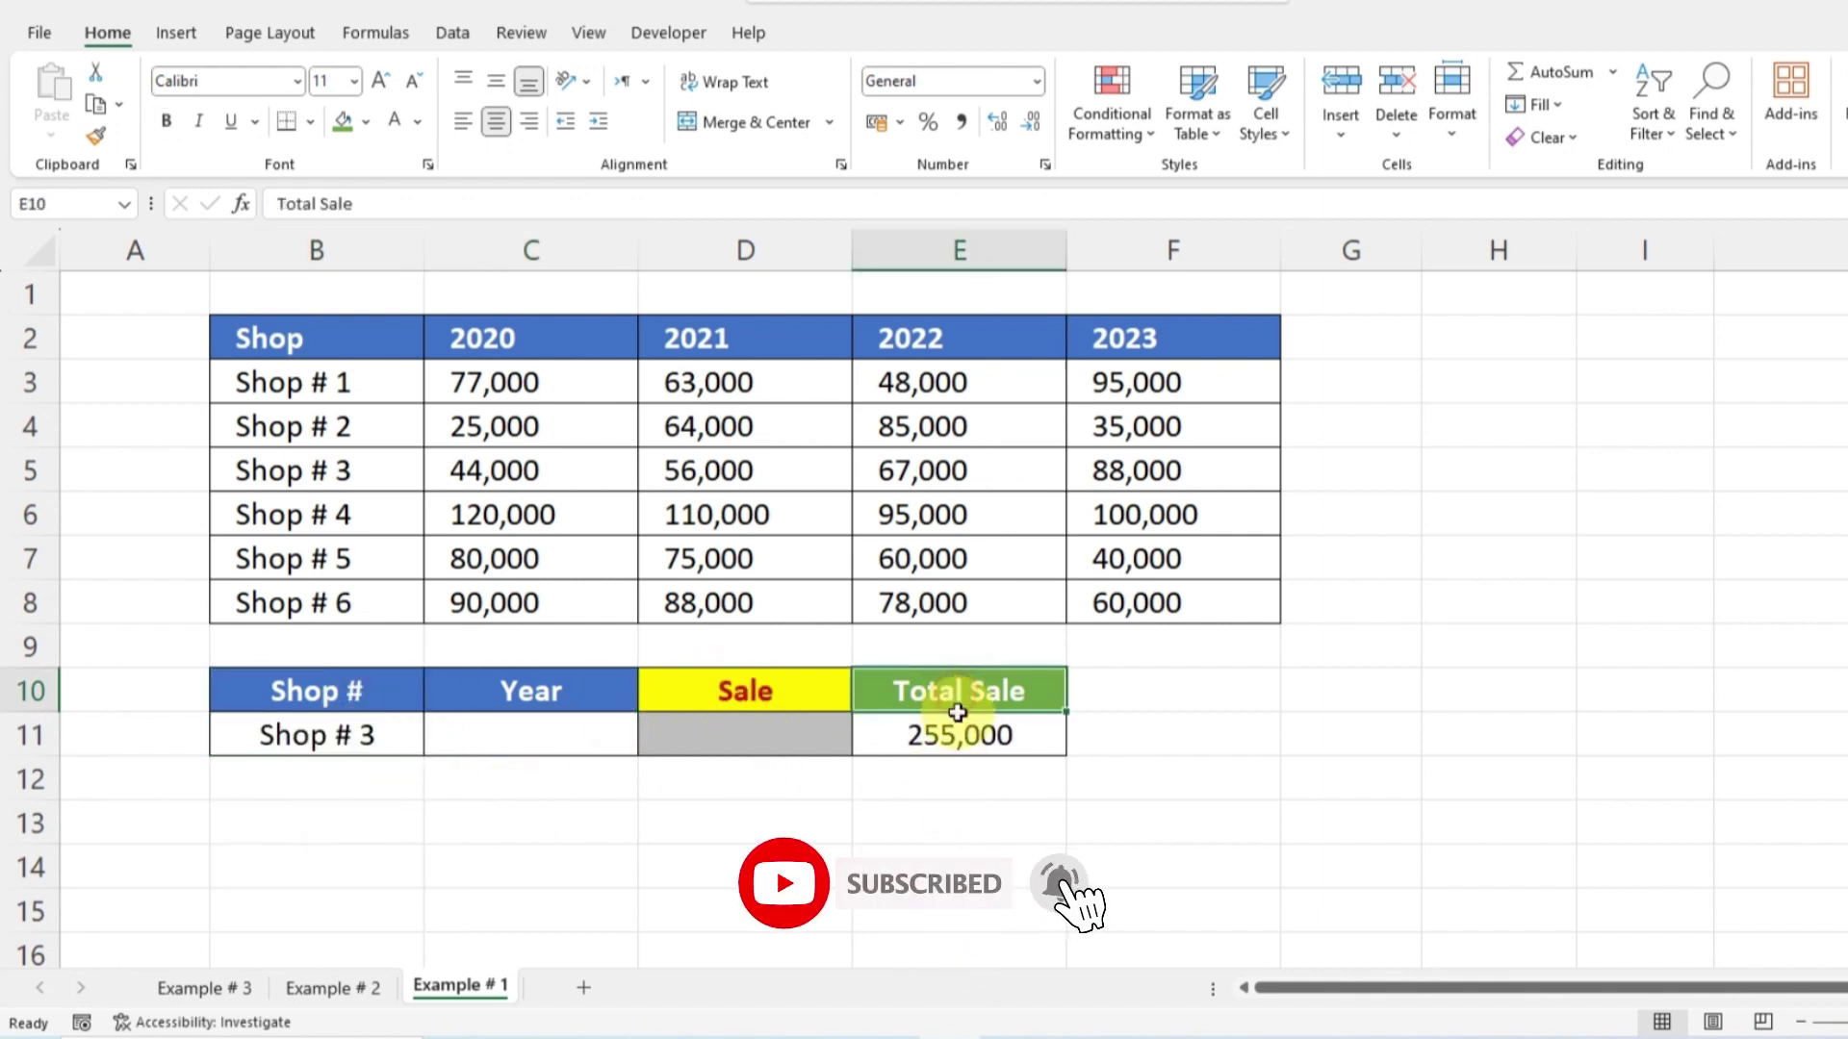
drag(957, 712, 960, 753)
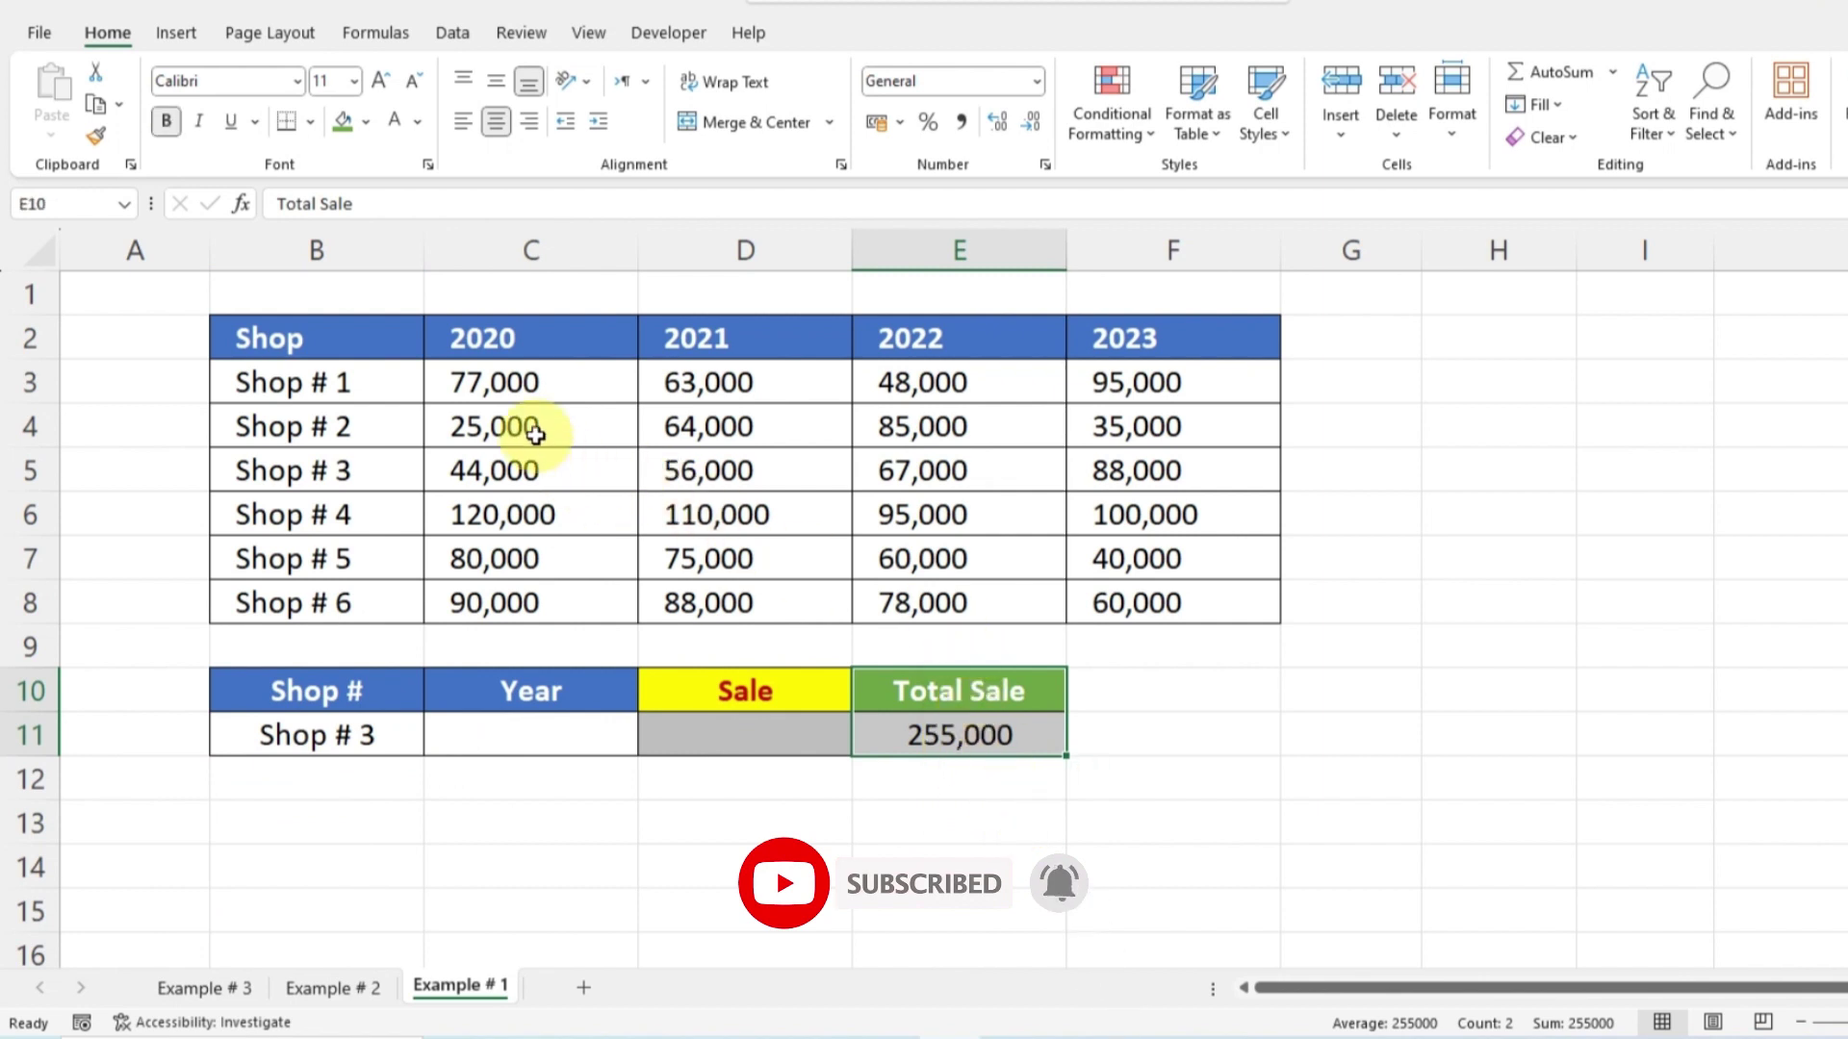
drag(536, 433, 1118, 424)
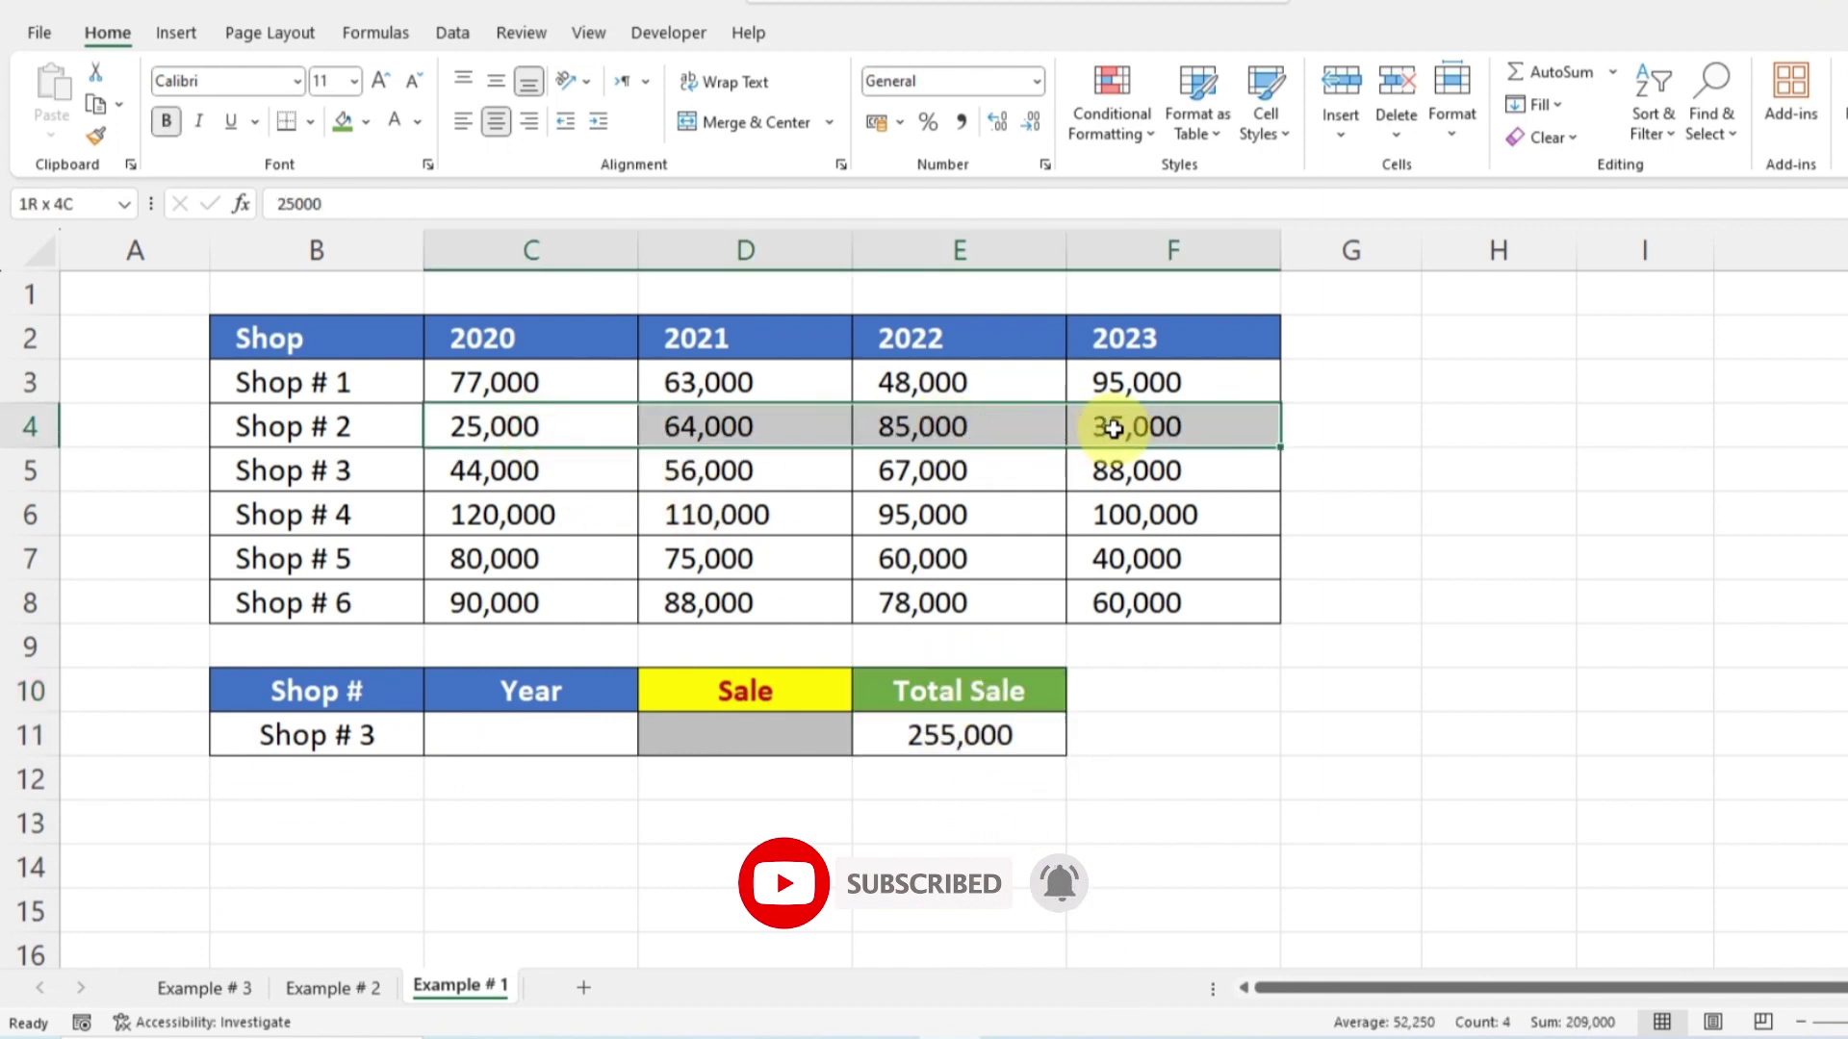
click(977, 741)
Step: Choose 2021 in C11 so the D11 Sale lookup returns 56,000
click(576, 731)
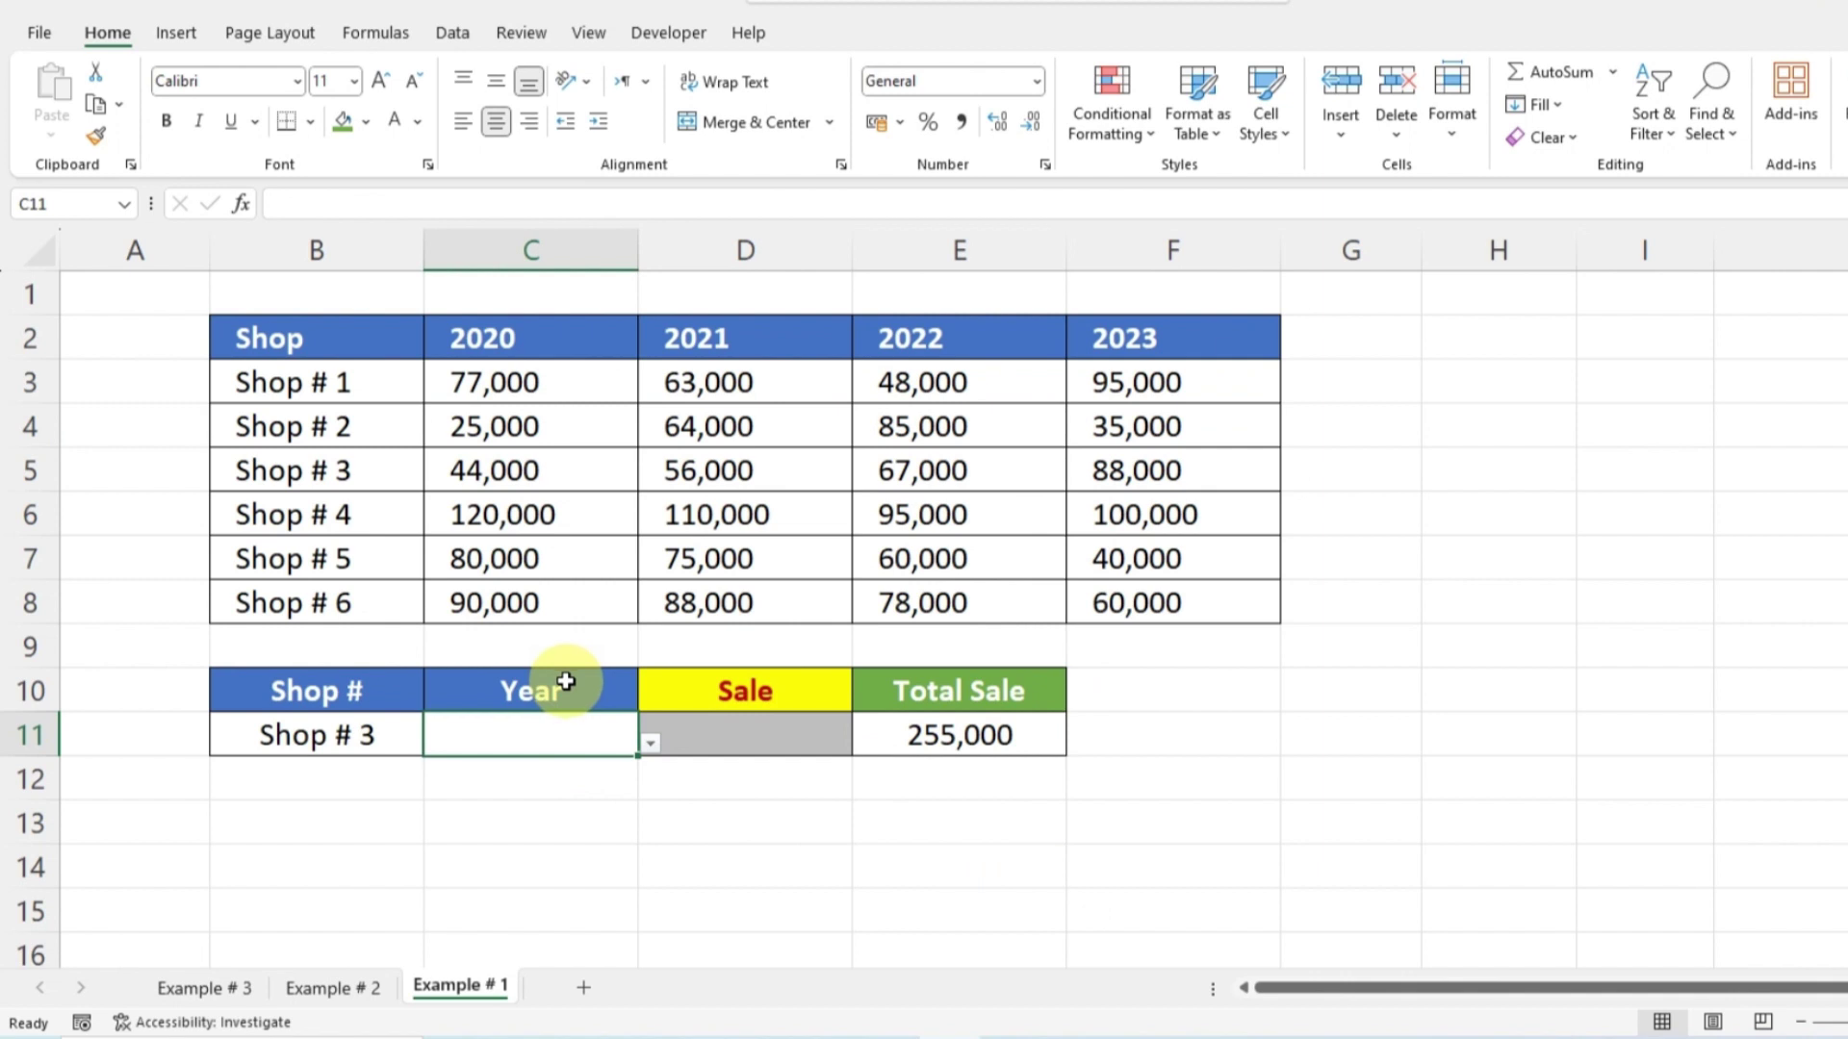
click(650, 743)
click(511, 809)
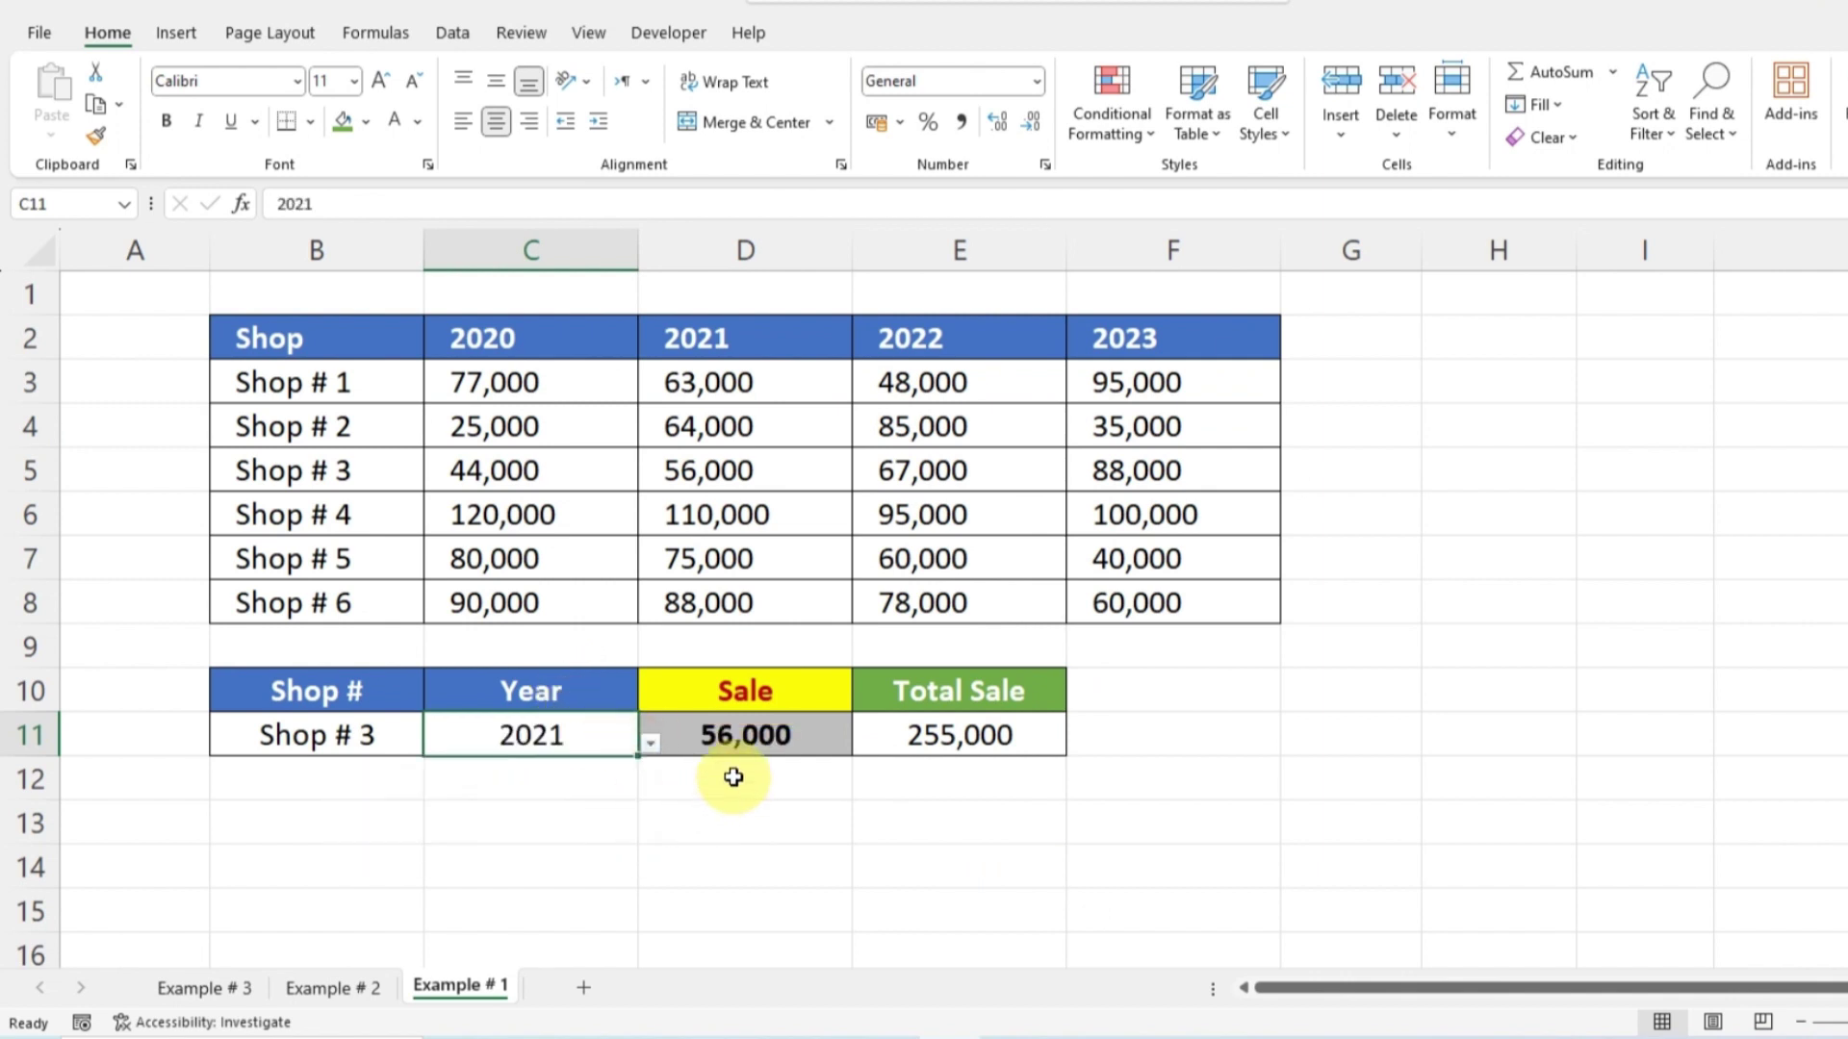
click(735, 734)
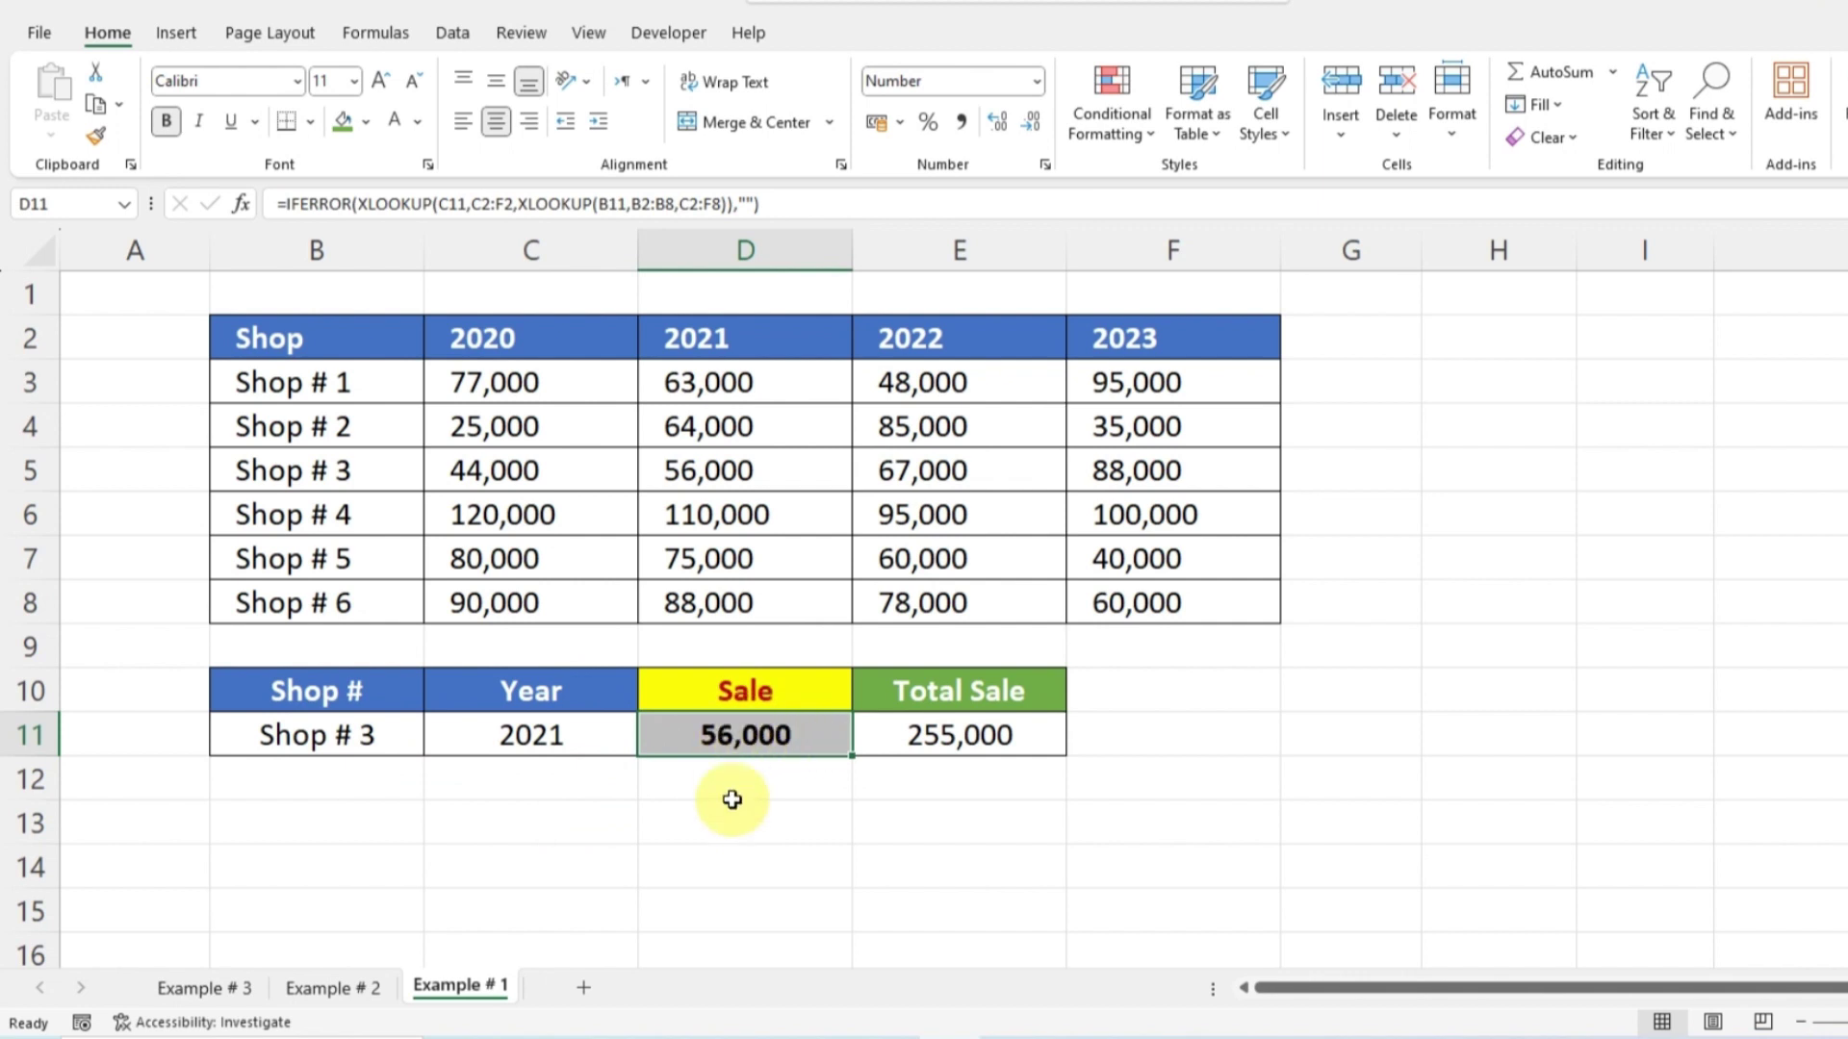
Step: Review the shop and shift sales table, its Shift column and the evening sales calculation
mouse_move(331, 339)
mouse_down()
mouse_move(392, 413)
mouse_move(1010, 598)
mouse_move(1315, 602)
mouse_up()
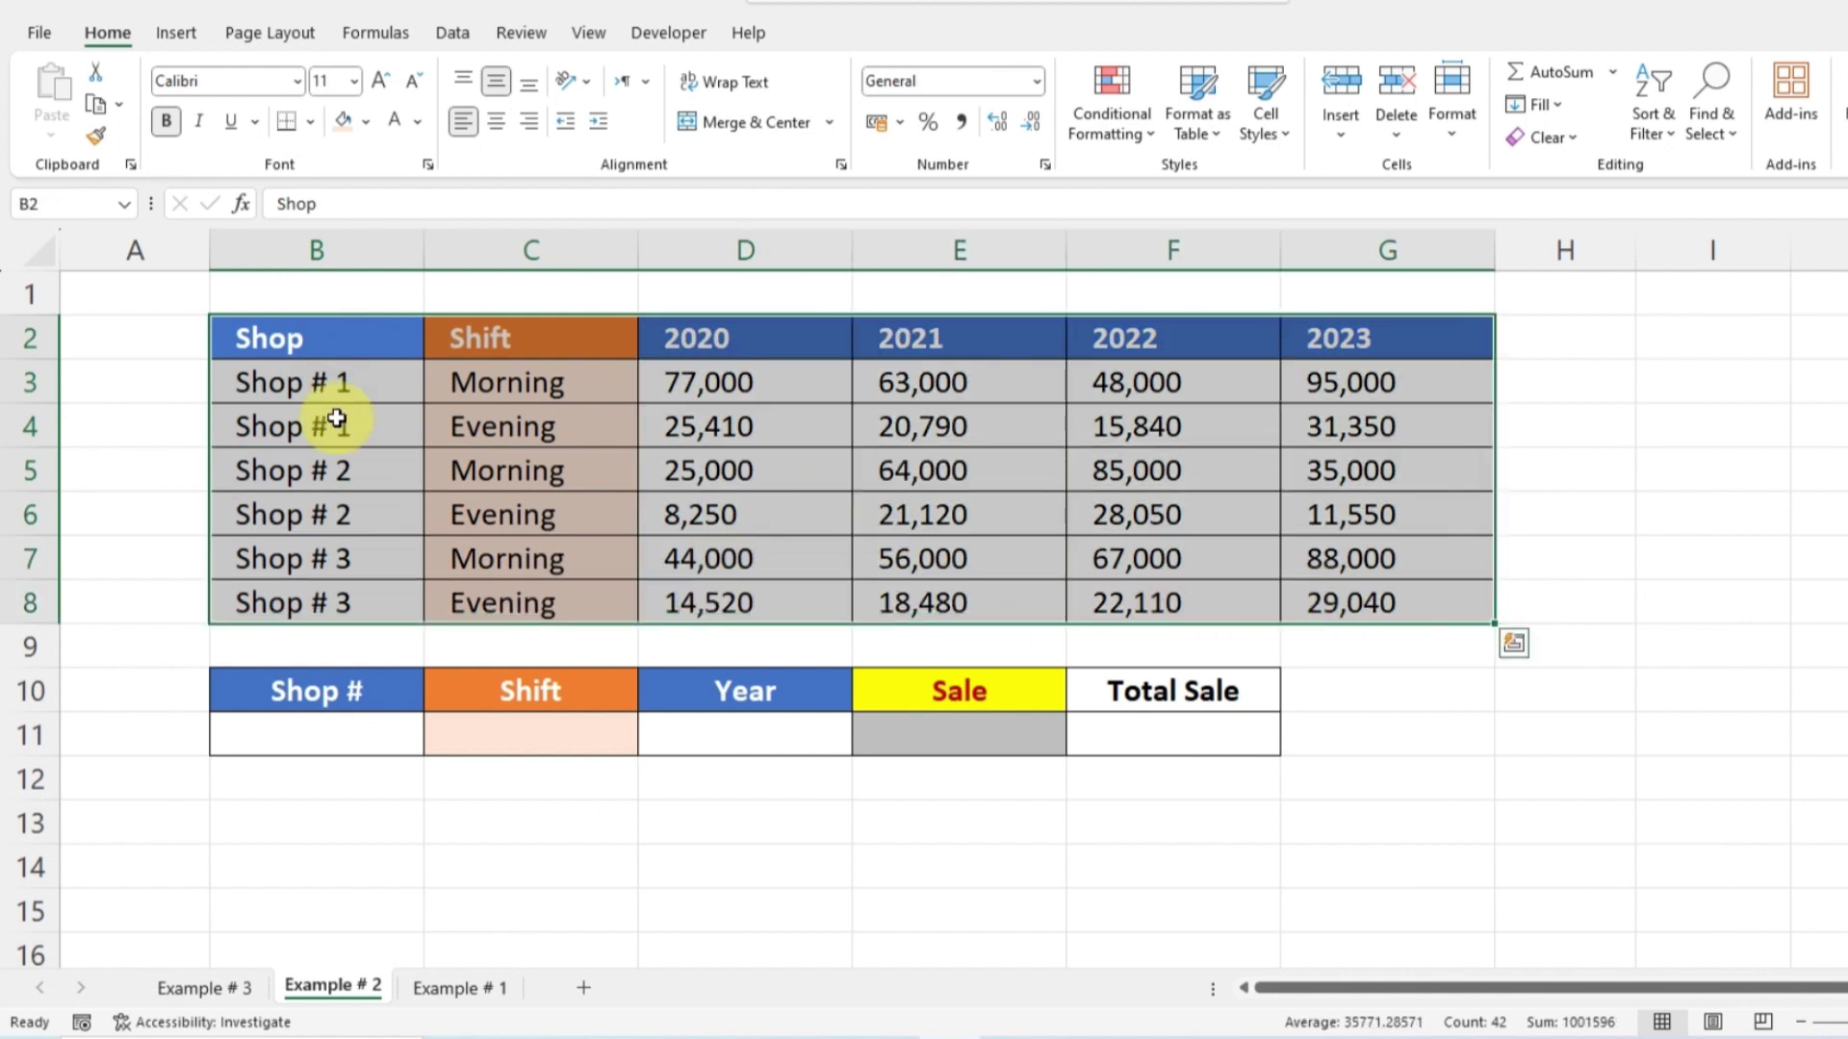
drag(274, 342, 300, 563)
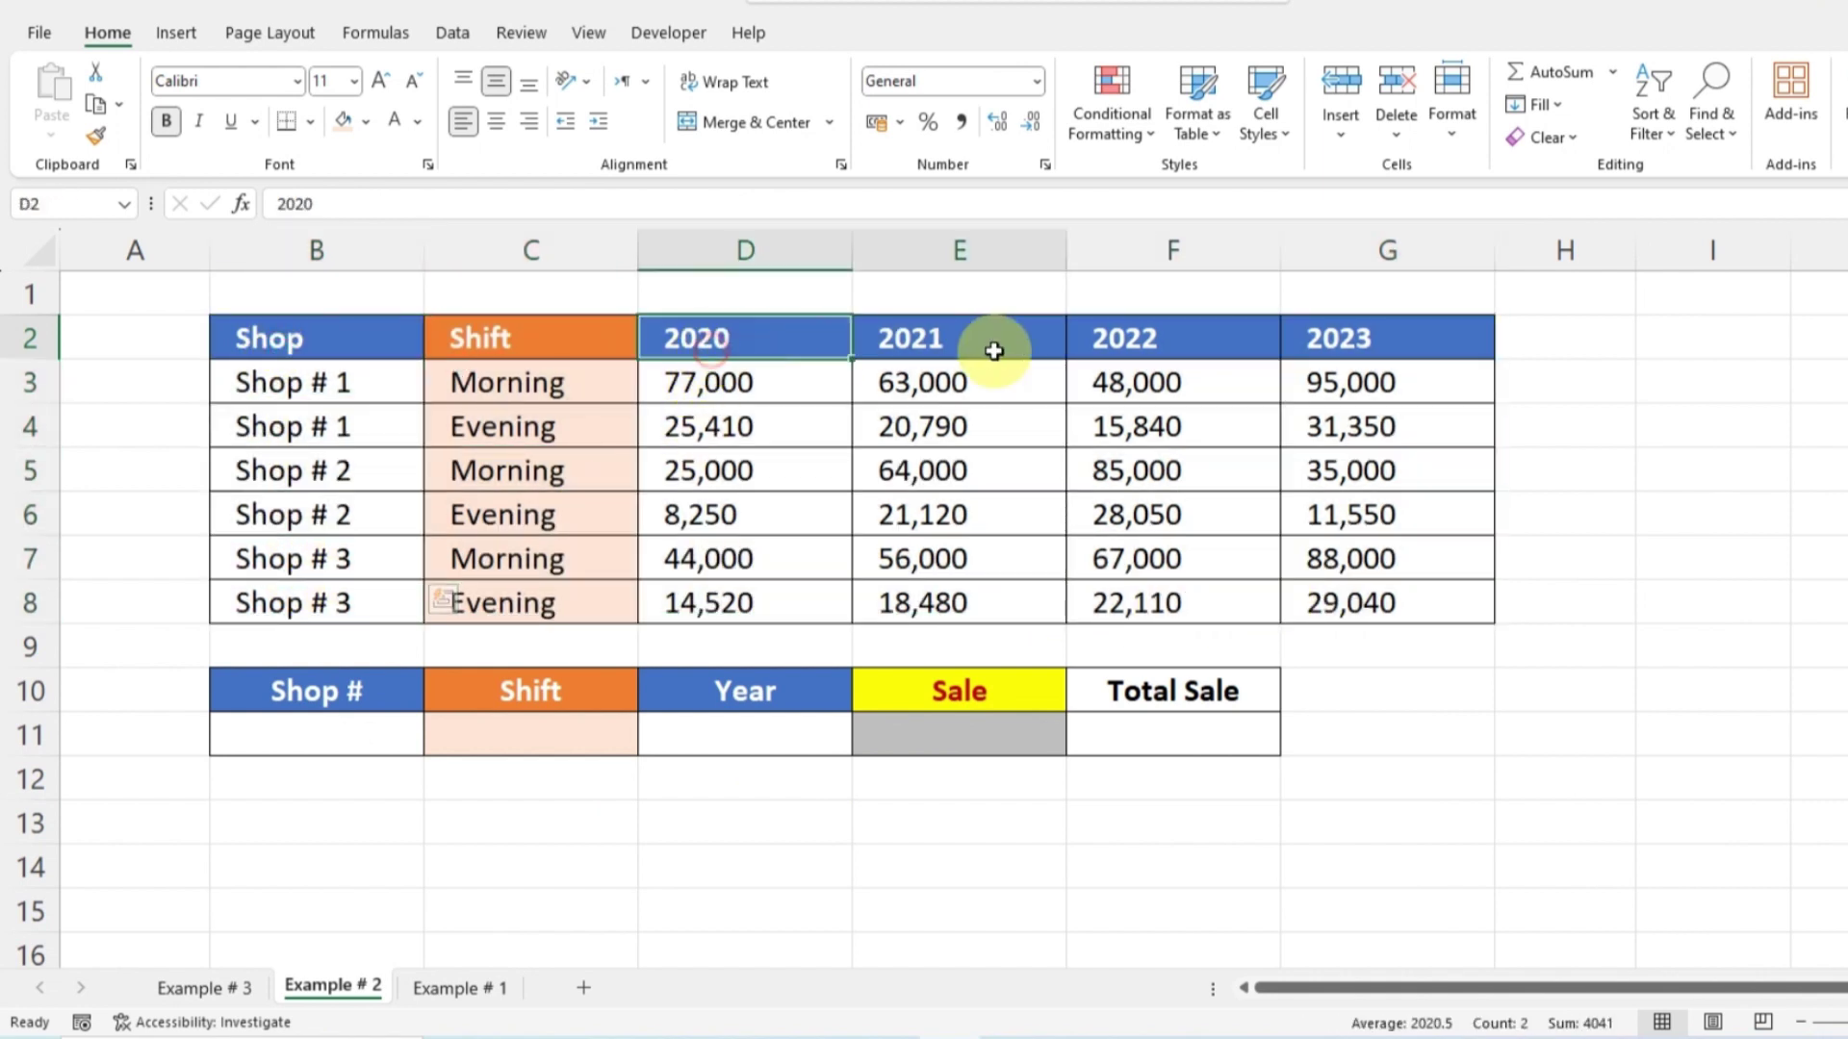
mouse_move(703, 382)
mouse_down()
mouse_move(1331, 351)
mouse_move(843, 435)
mouse_move(1187, 549)
mouse_move(1357, 573)
mouse_move(1360, 602)
mouse_up()
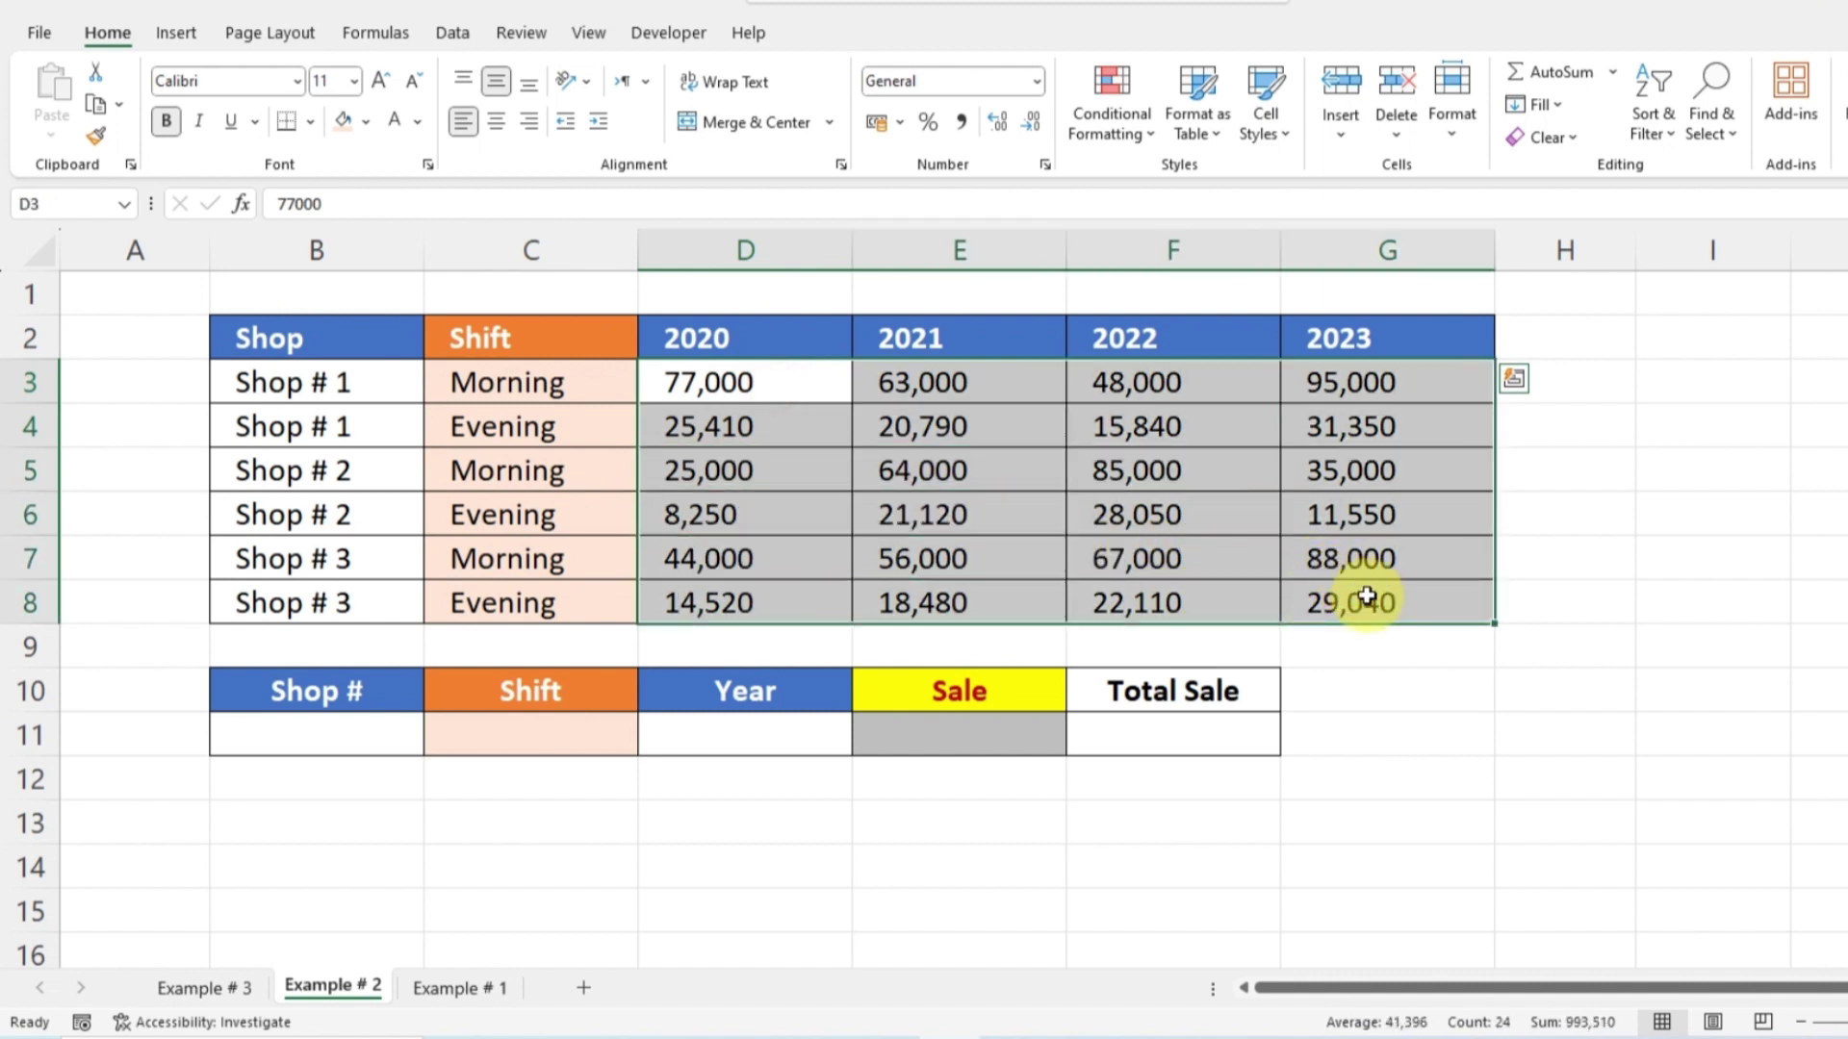
click(554, 339)
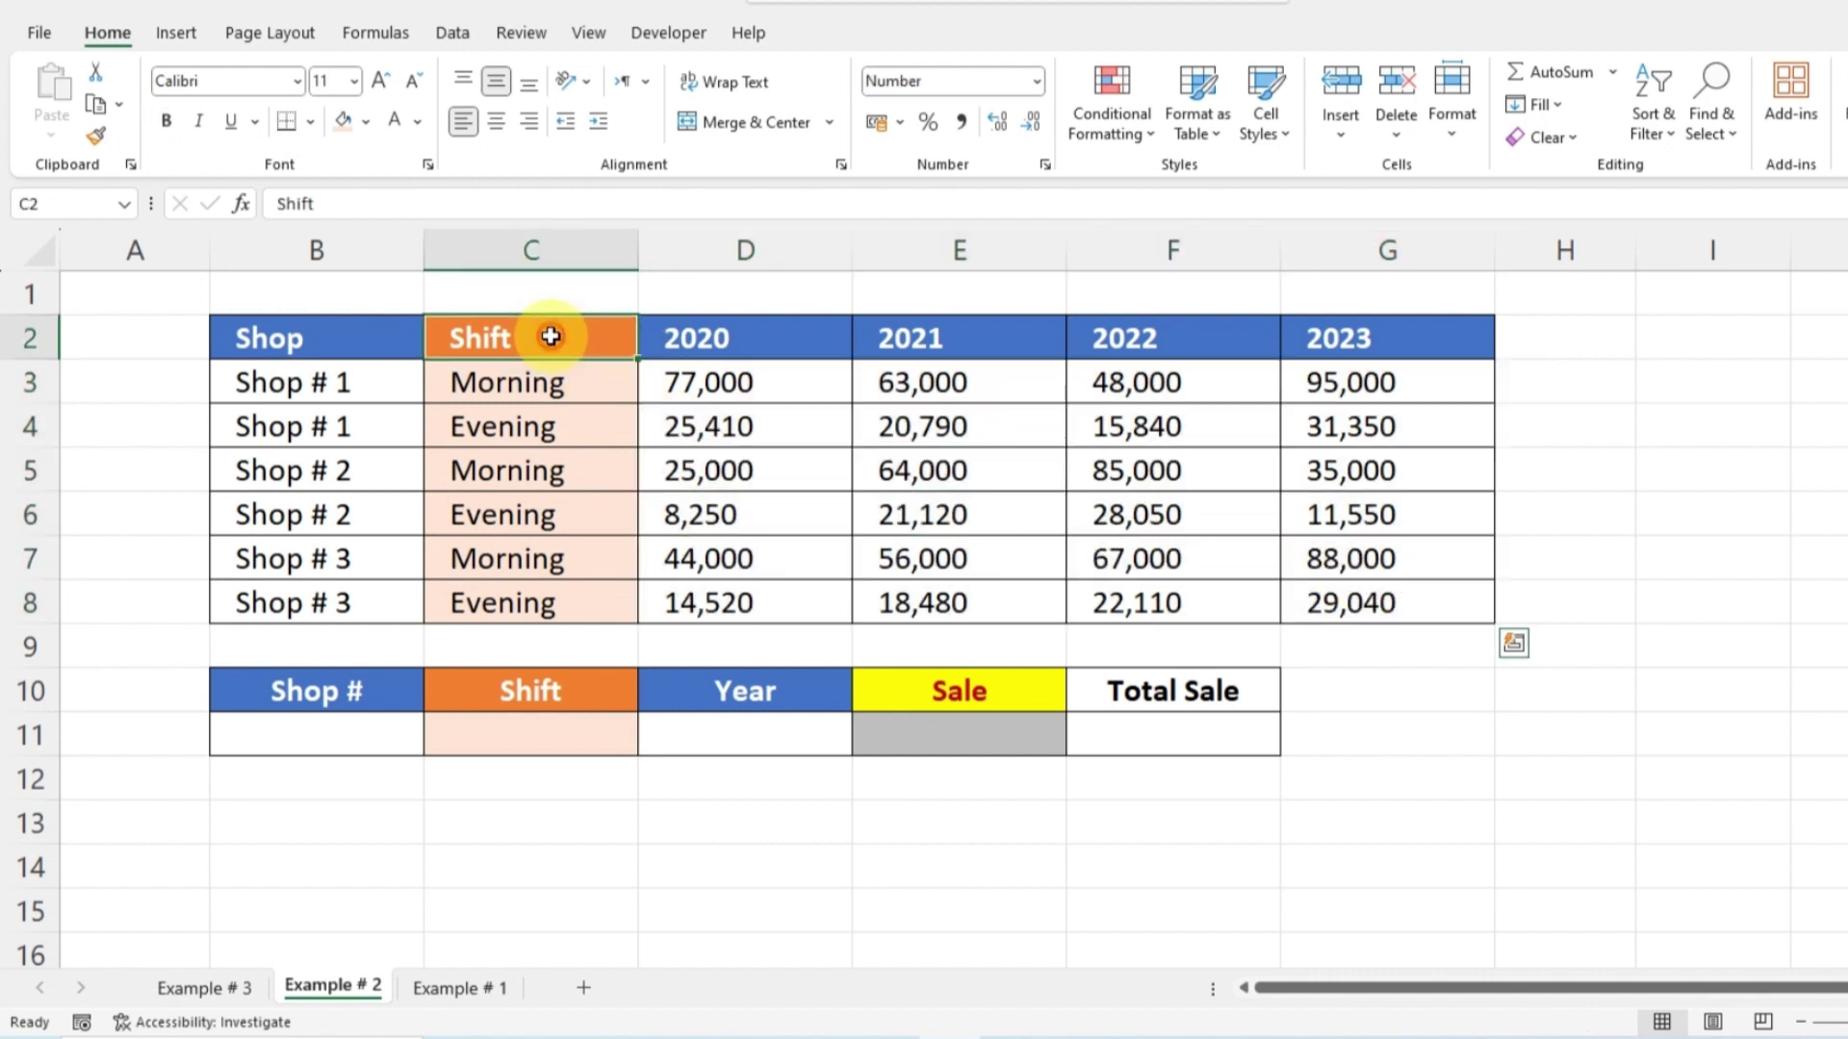
click(516, 386)
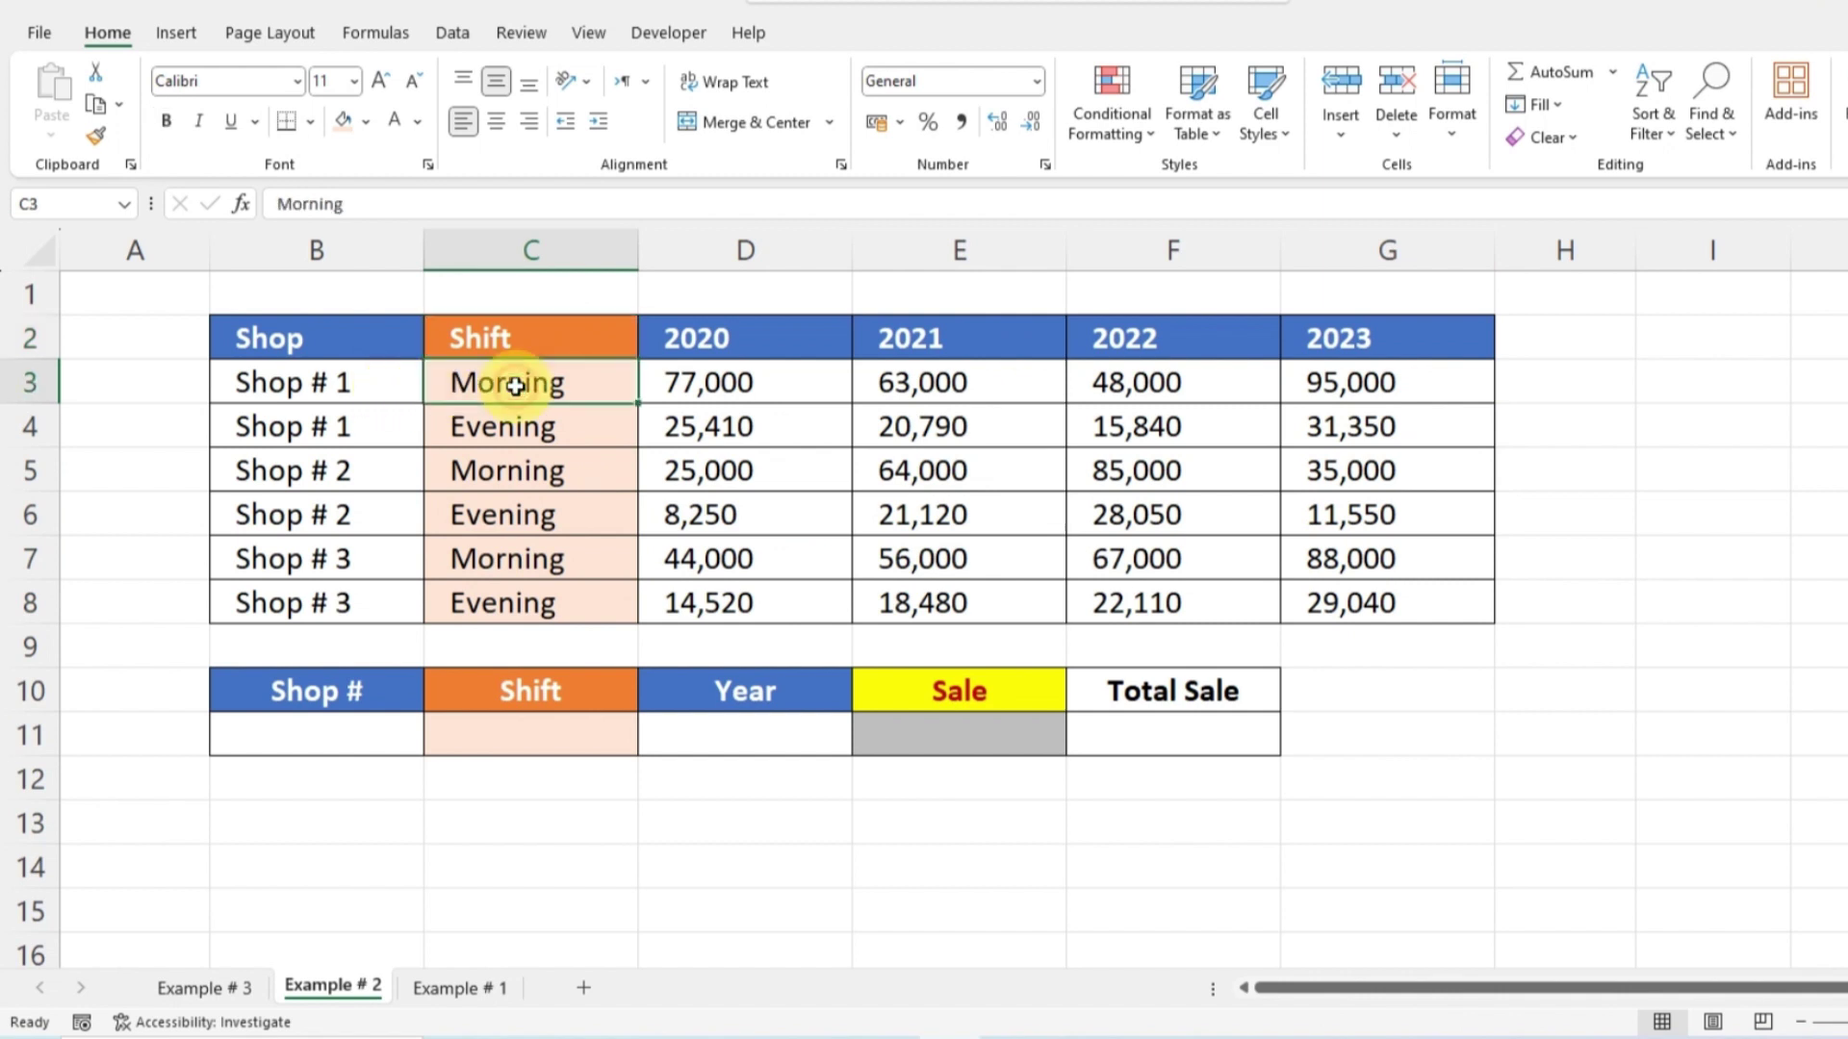
click(714, 417)
Step: Set the form to Shop # 1, Evening, 2021 and view the E11 Sale formula
click(388, 735)
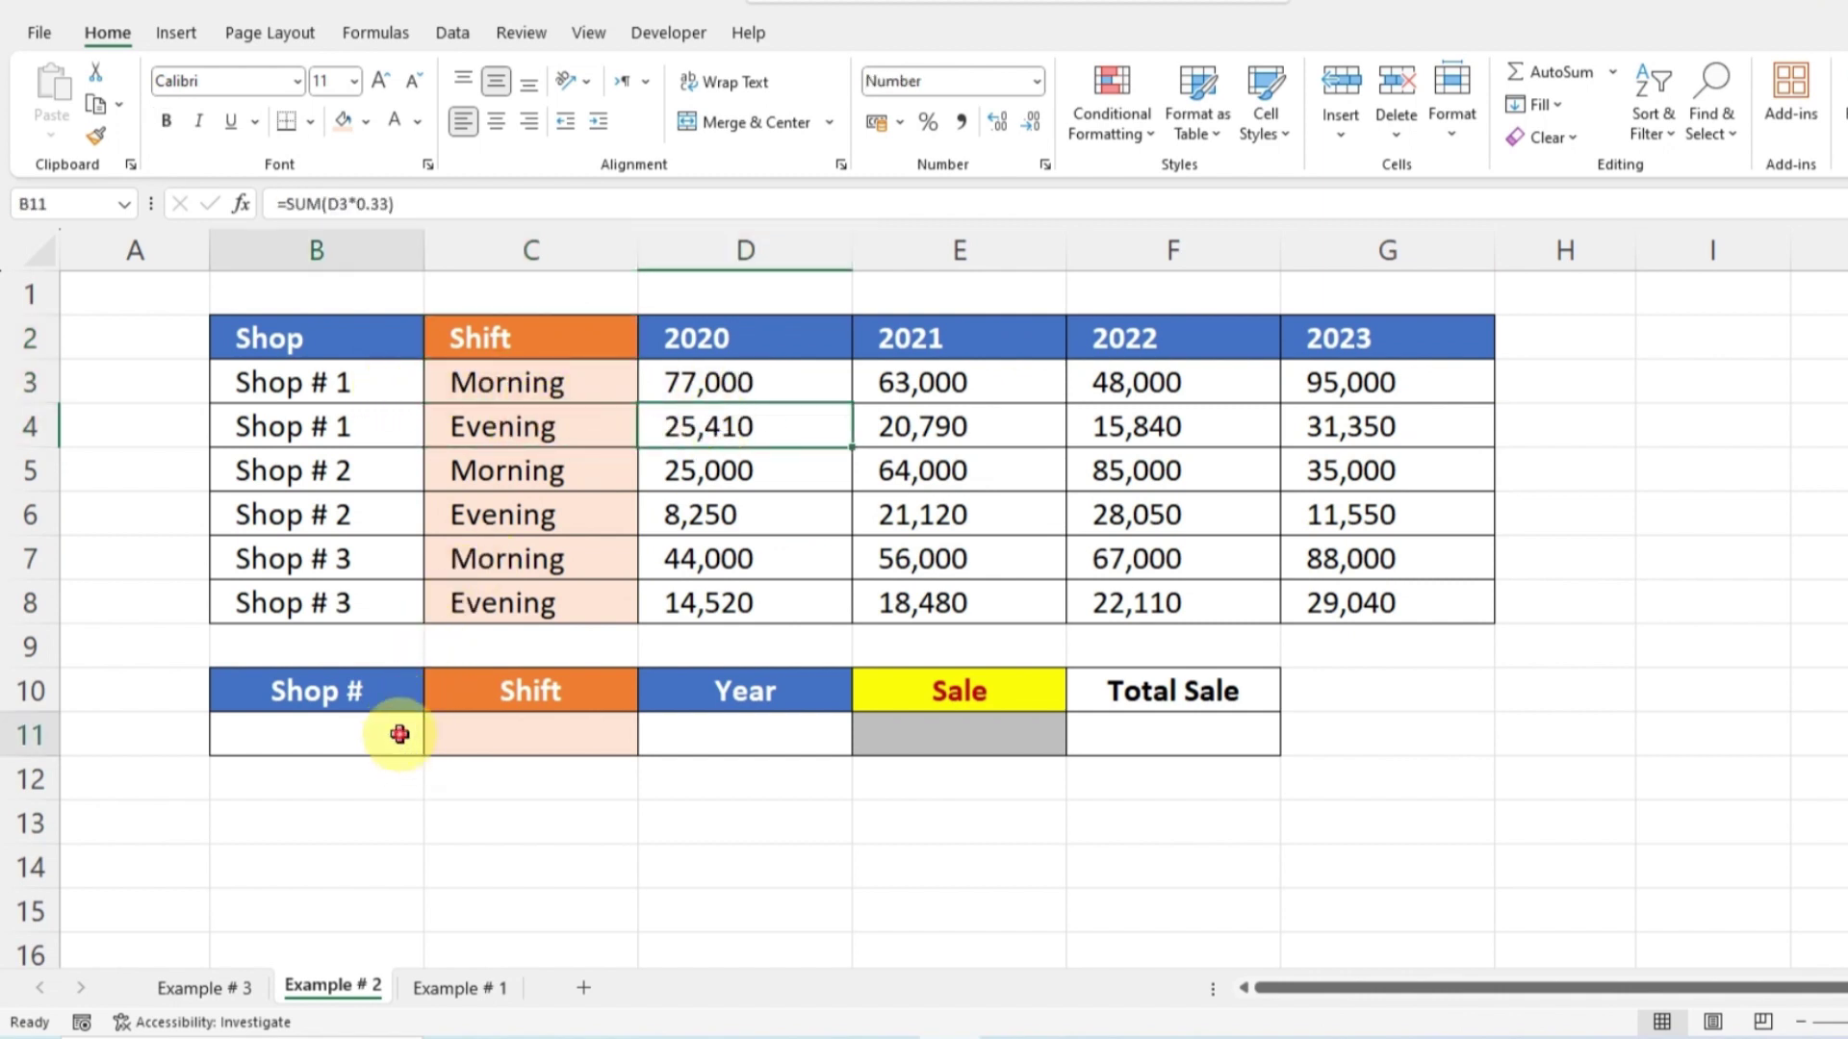
click(436, 743)
click(301, 801)
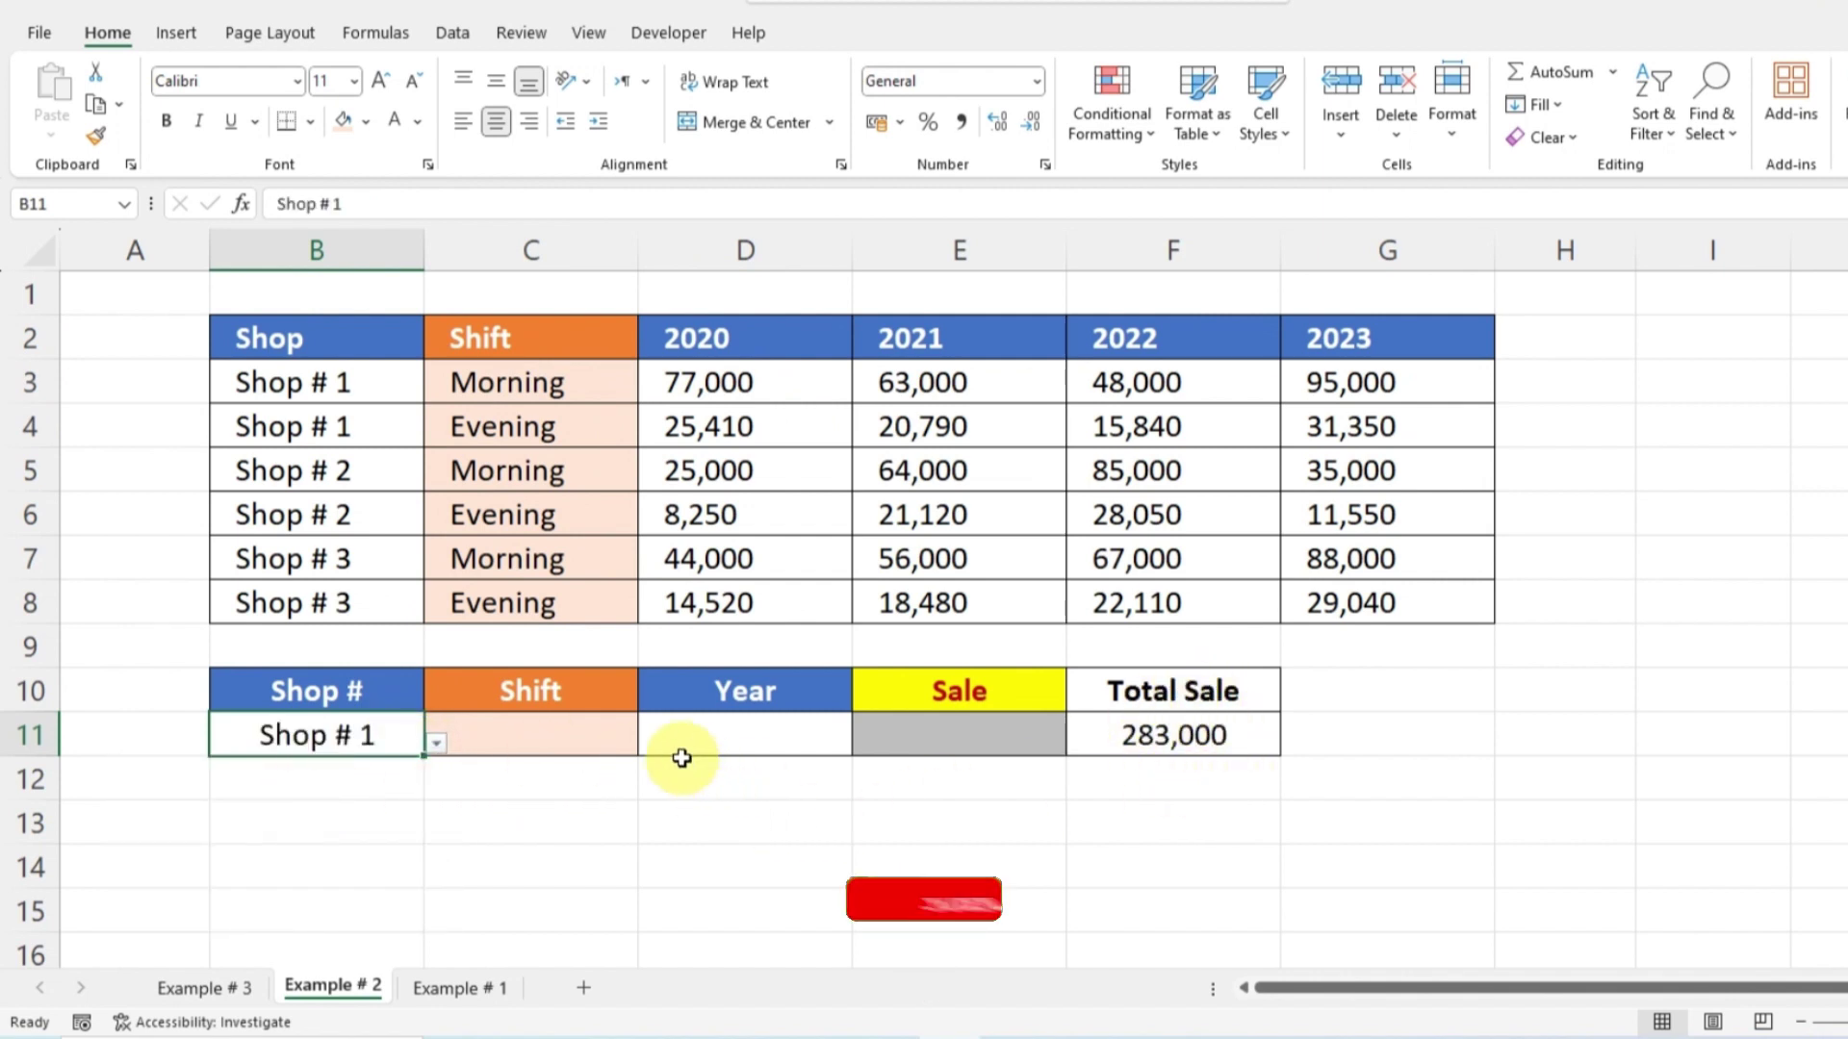
click(606, 741)
click(650, 743)
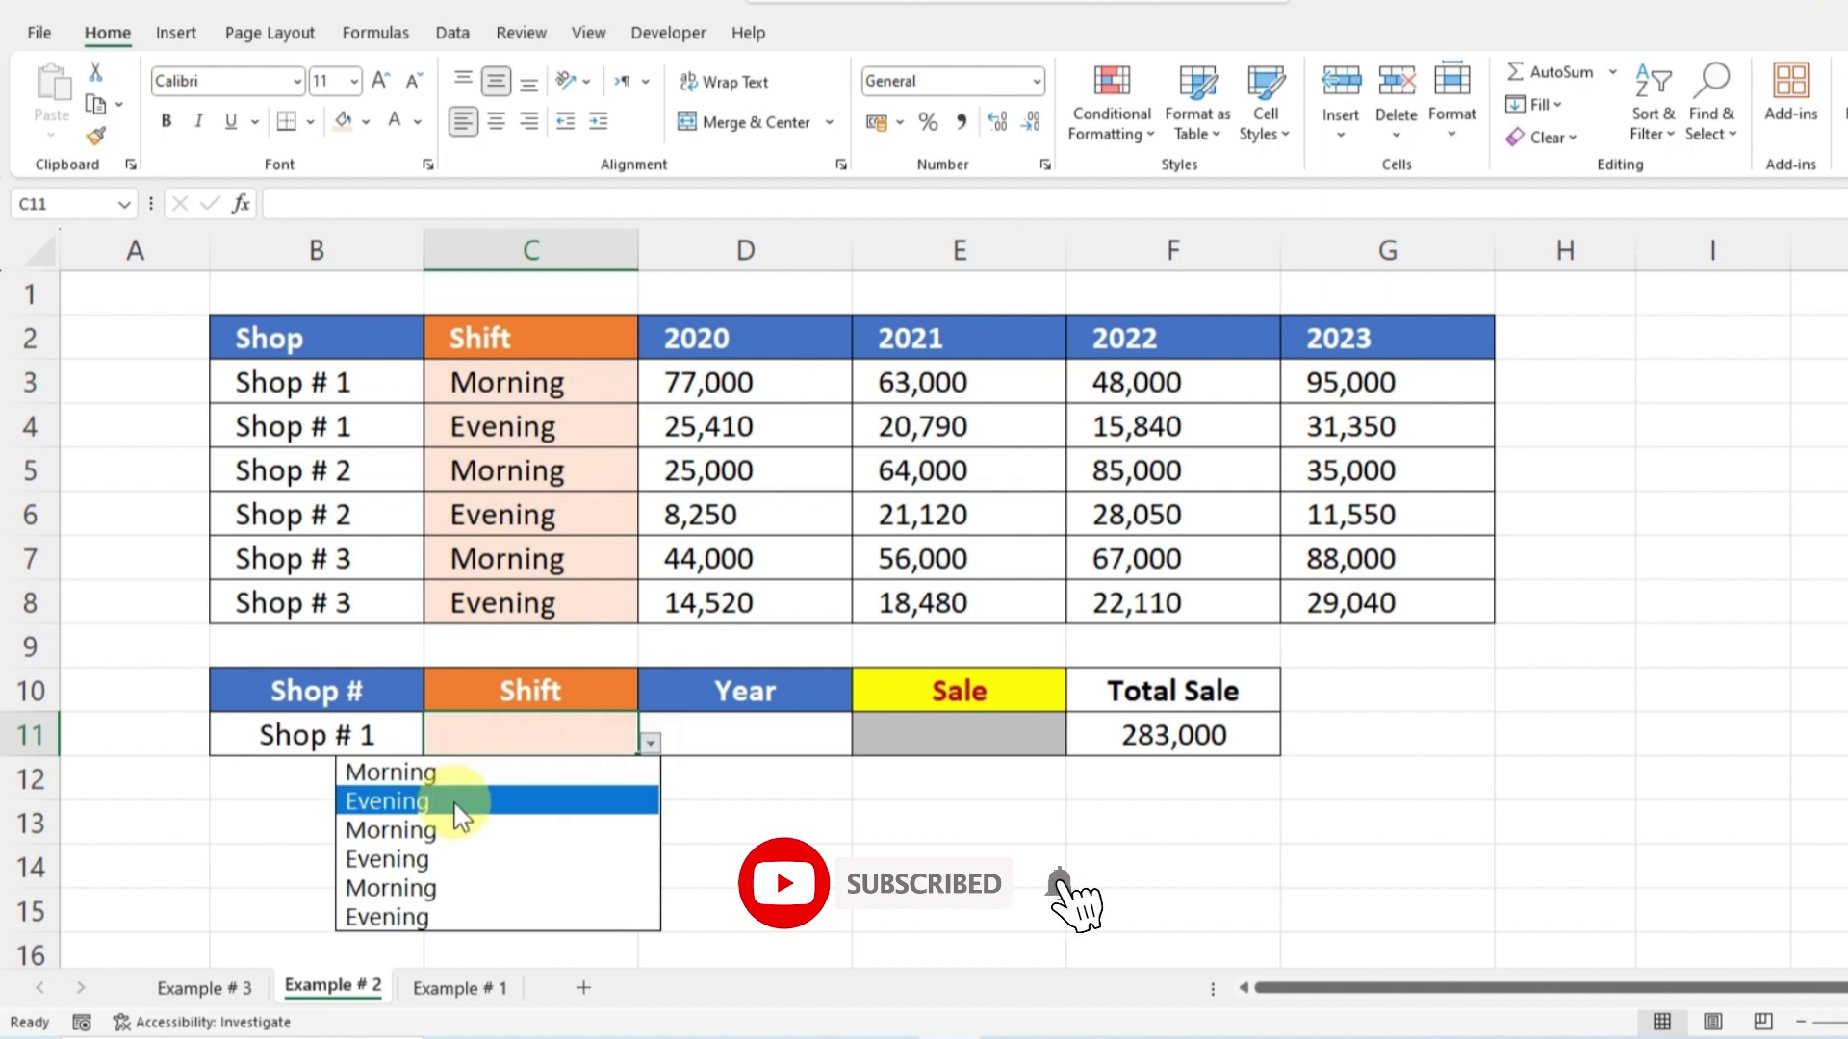
click(453, 802)
click(758, 739)
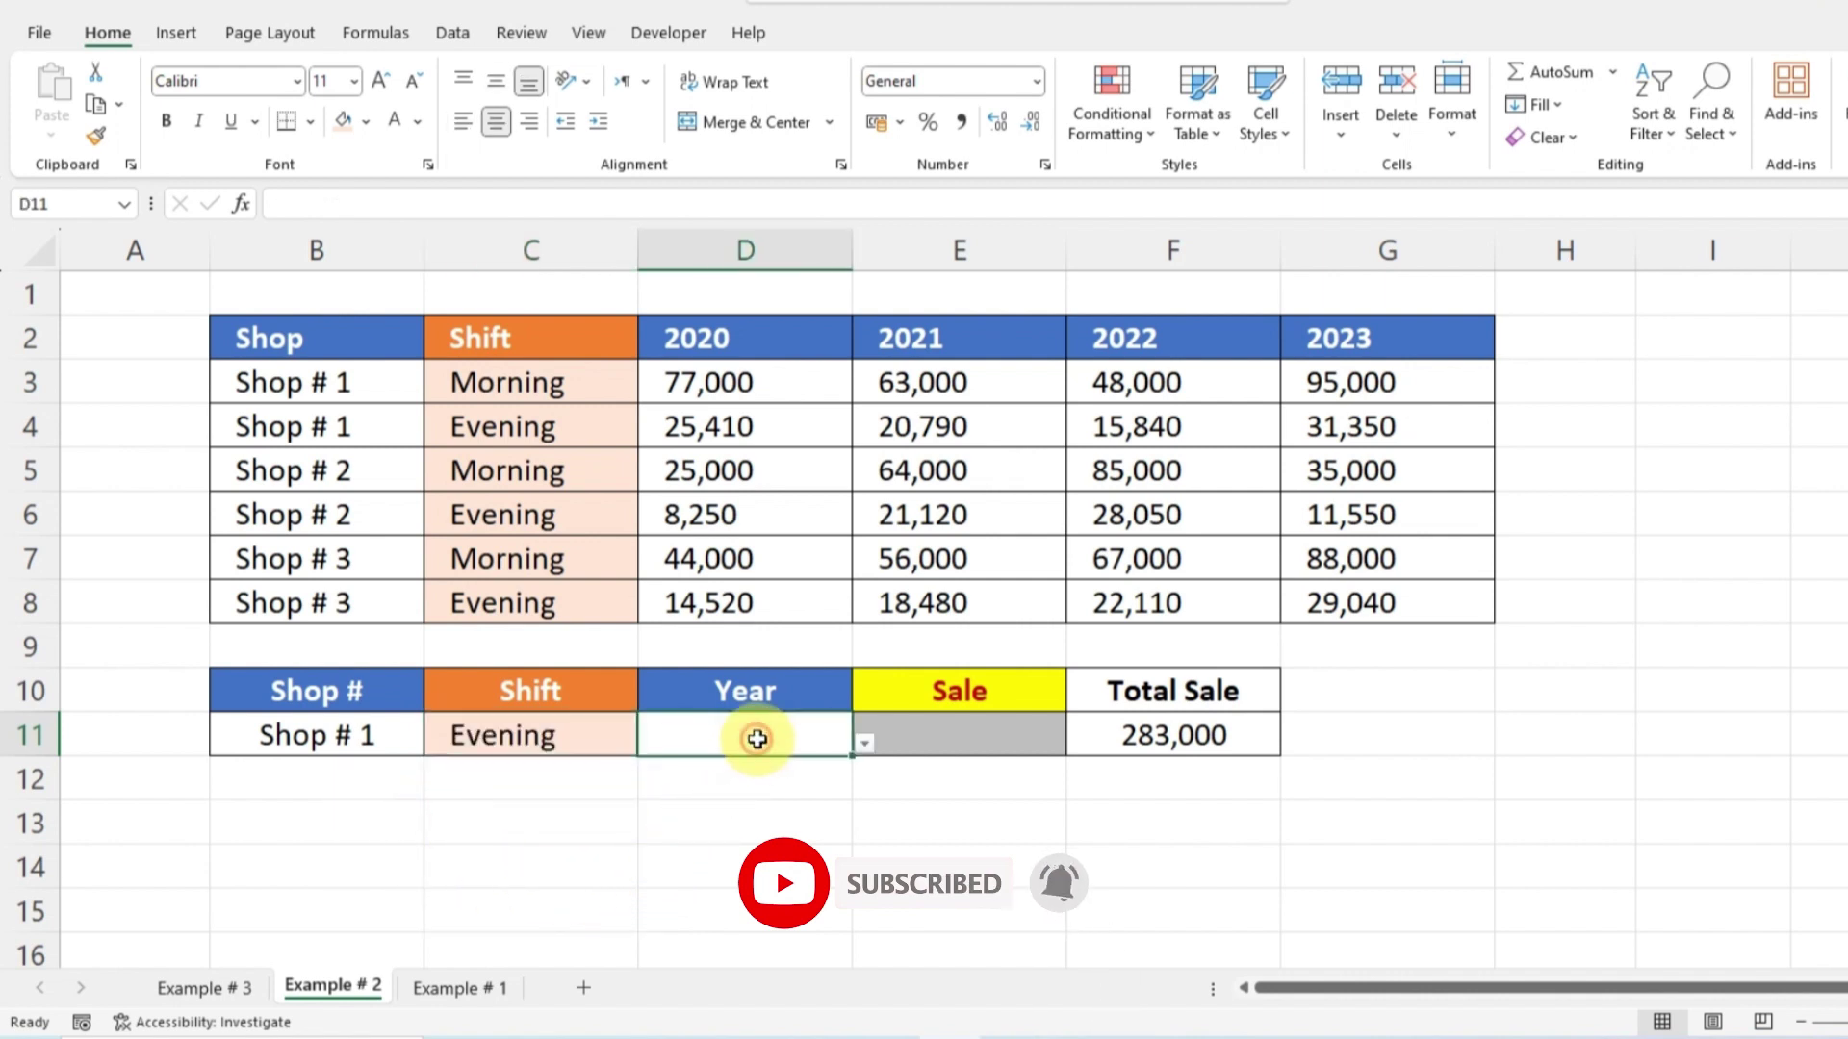
click(865, 743)
click(621, 797)
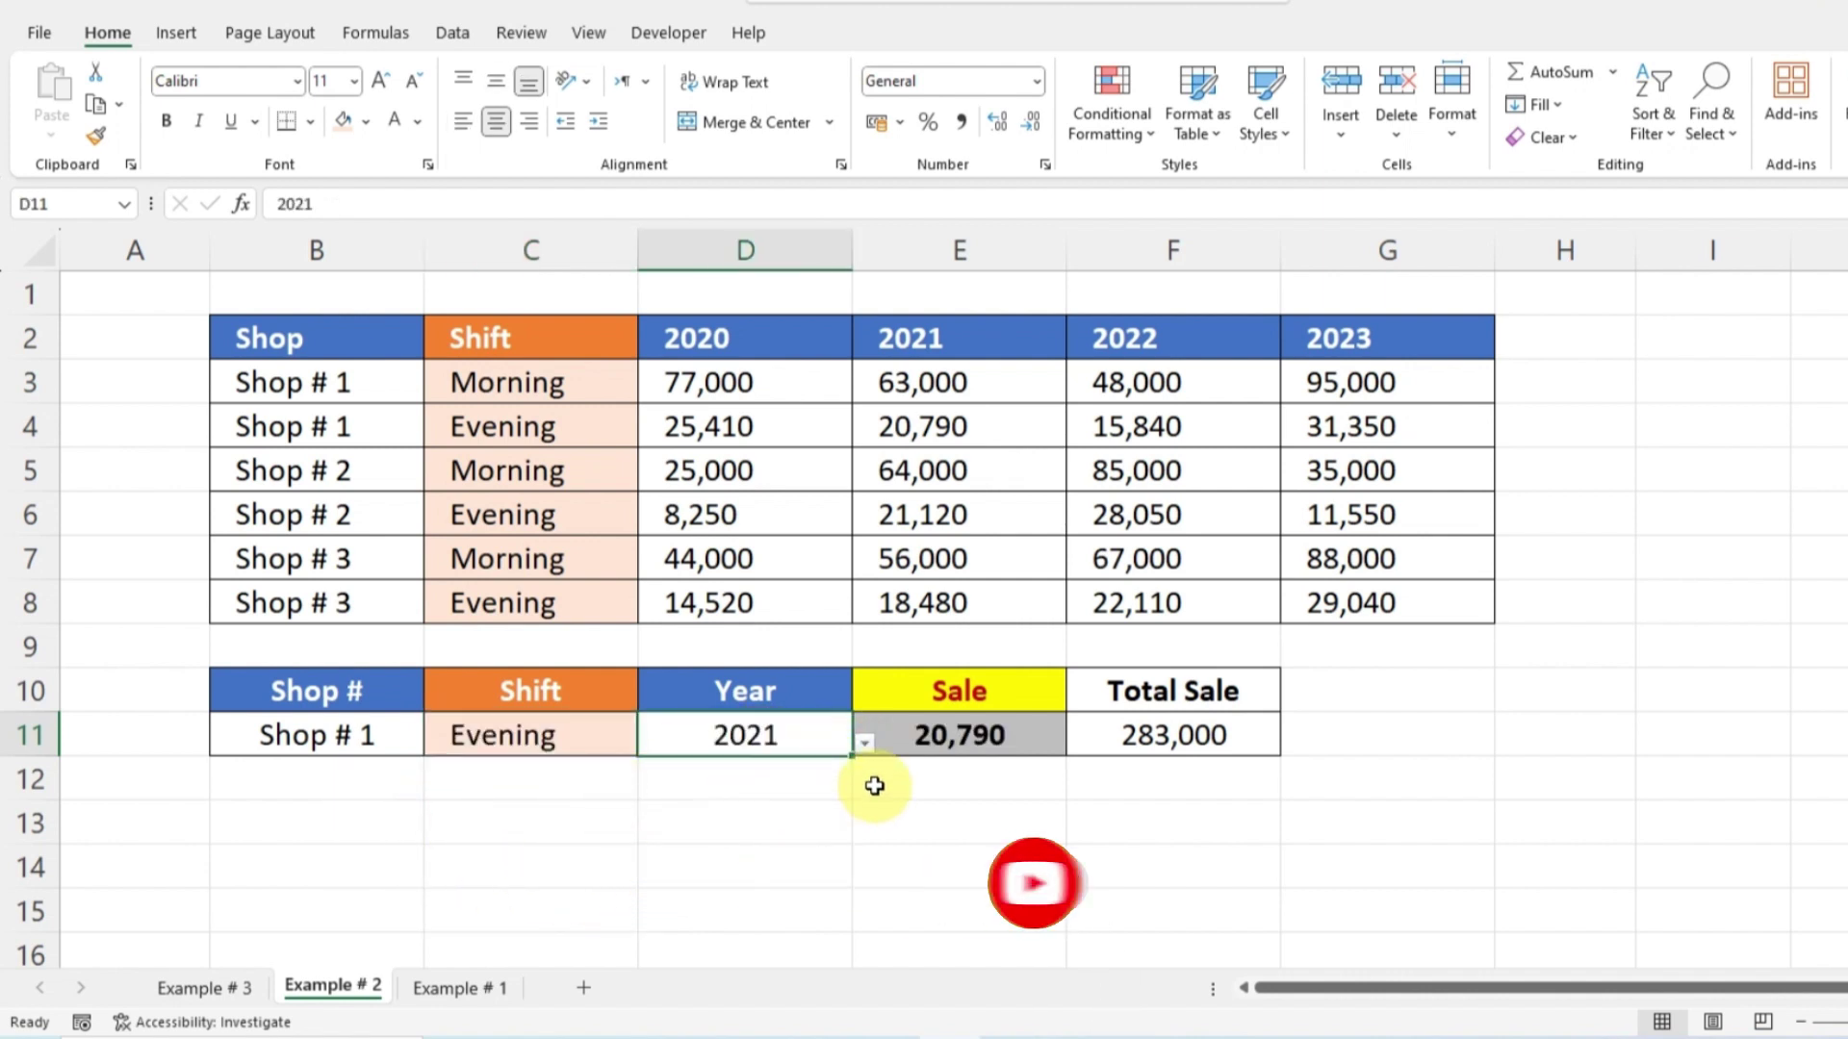
click(978, 748)
Step: Switch the shift to Morning and year to 2022, matching 48,000 in the table
click(615, 744)
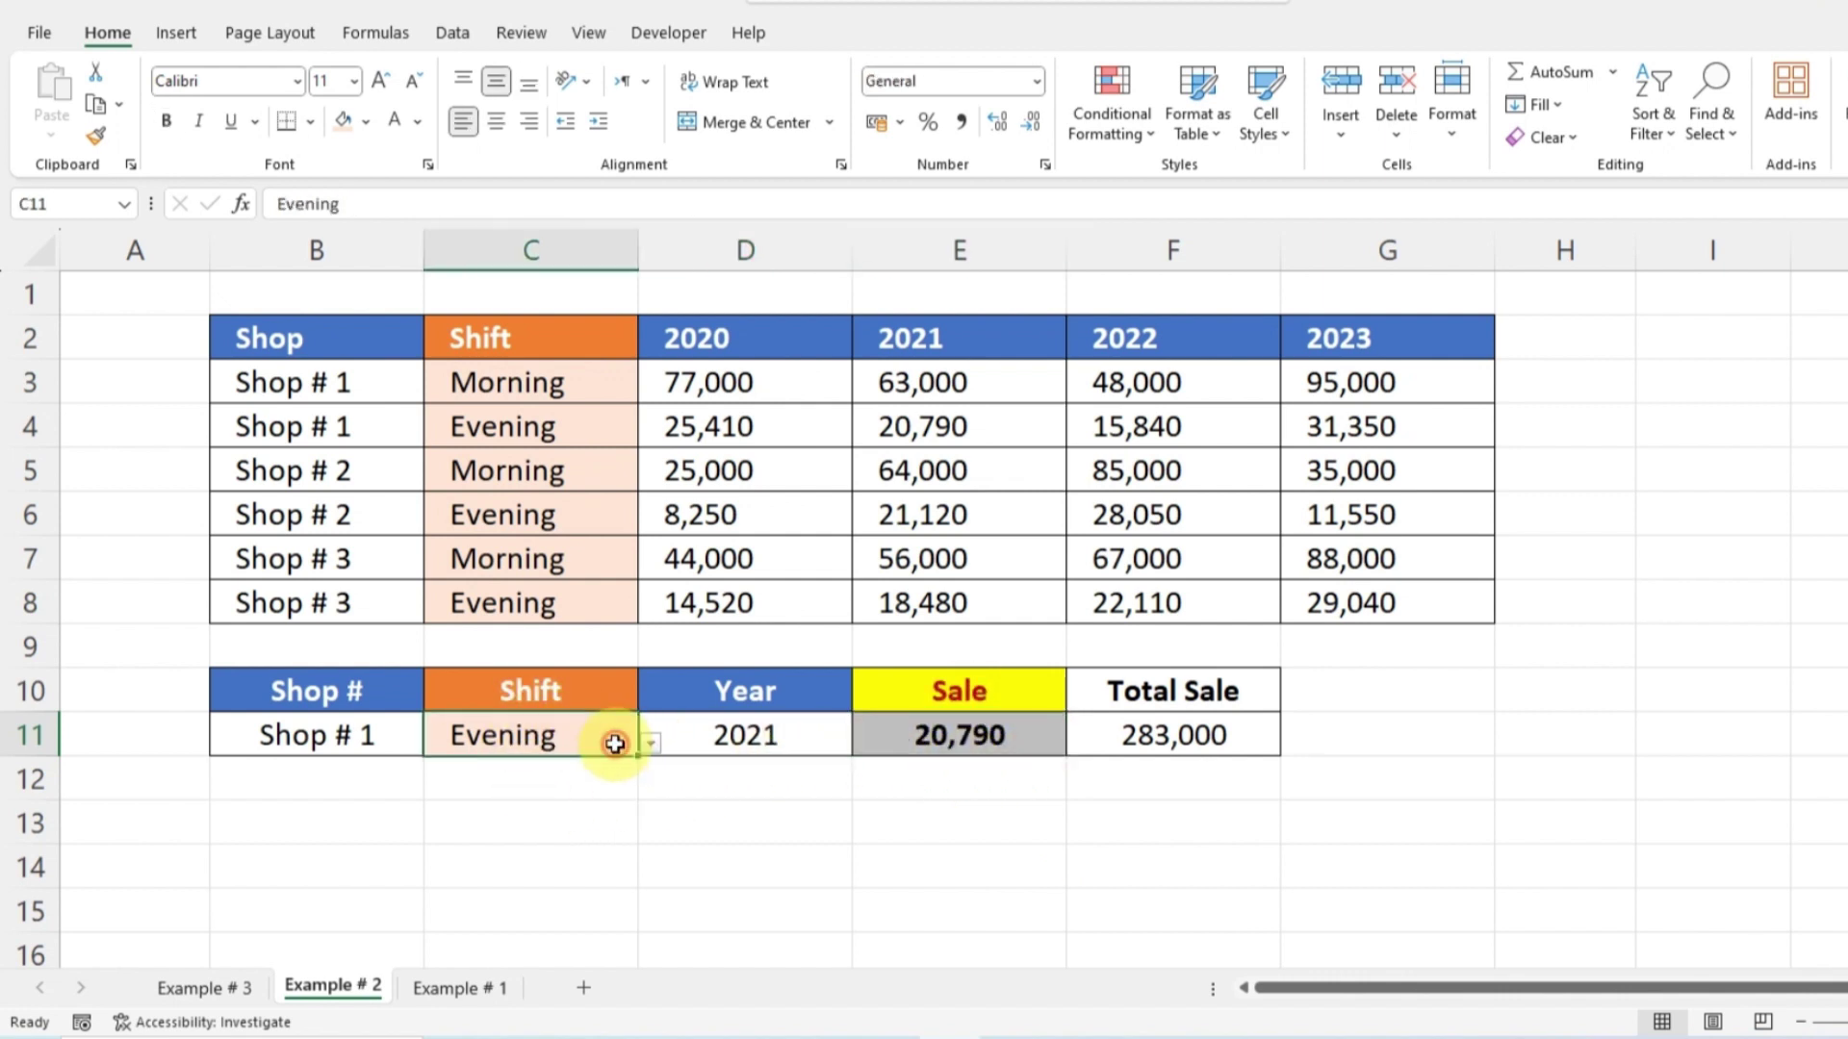
click(660, 746)
click(541, 766)
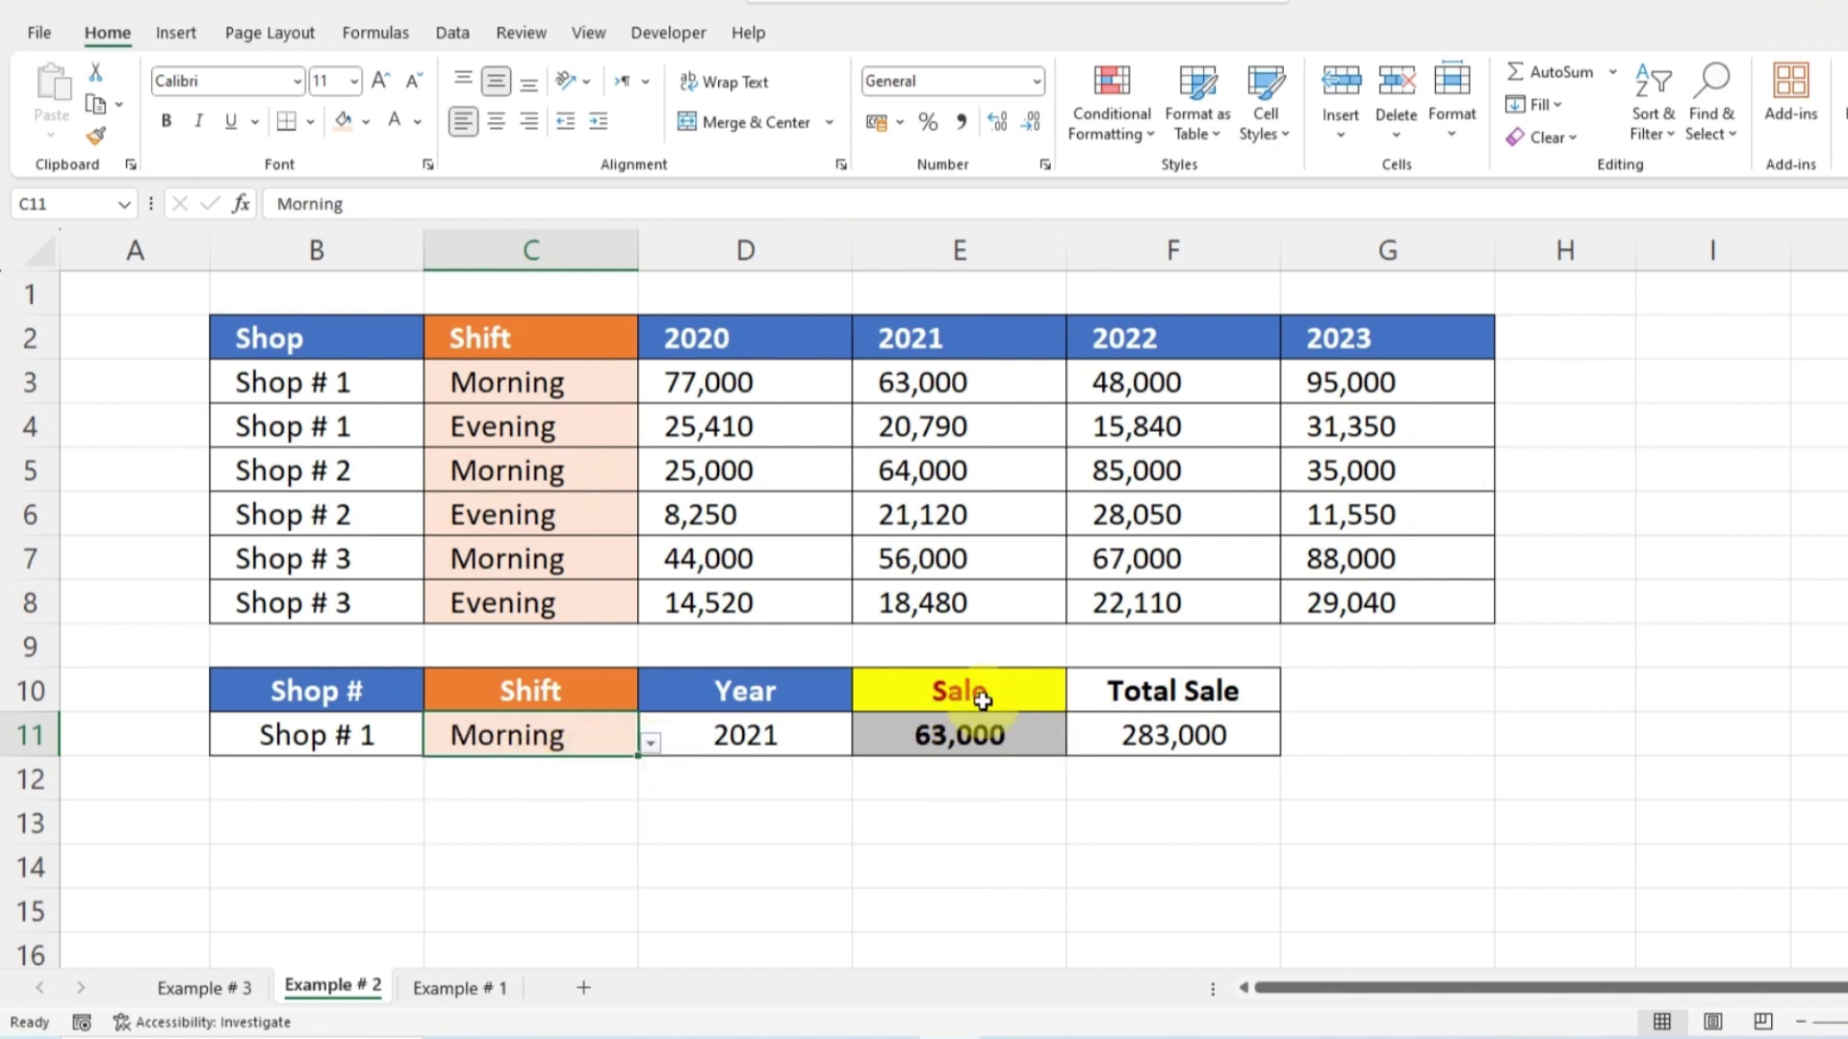
click(780, 732)
click(864, 744)
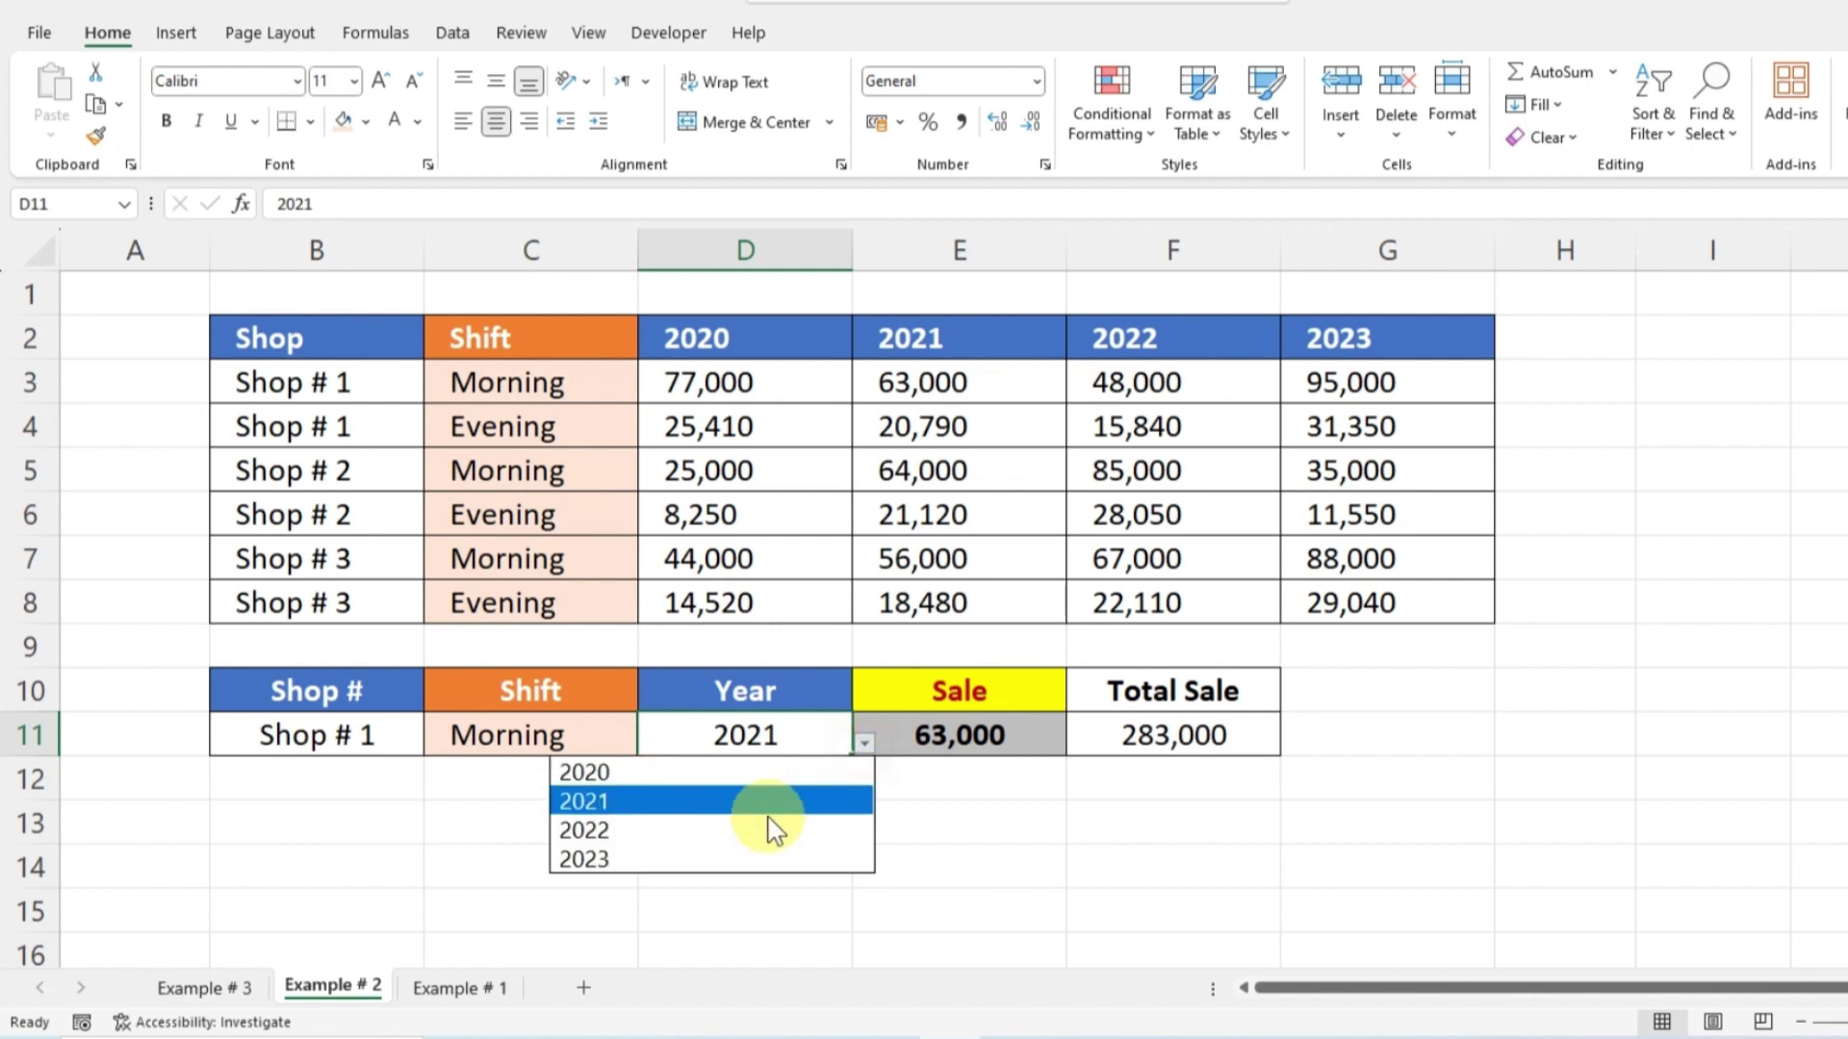
click(709, 833)
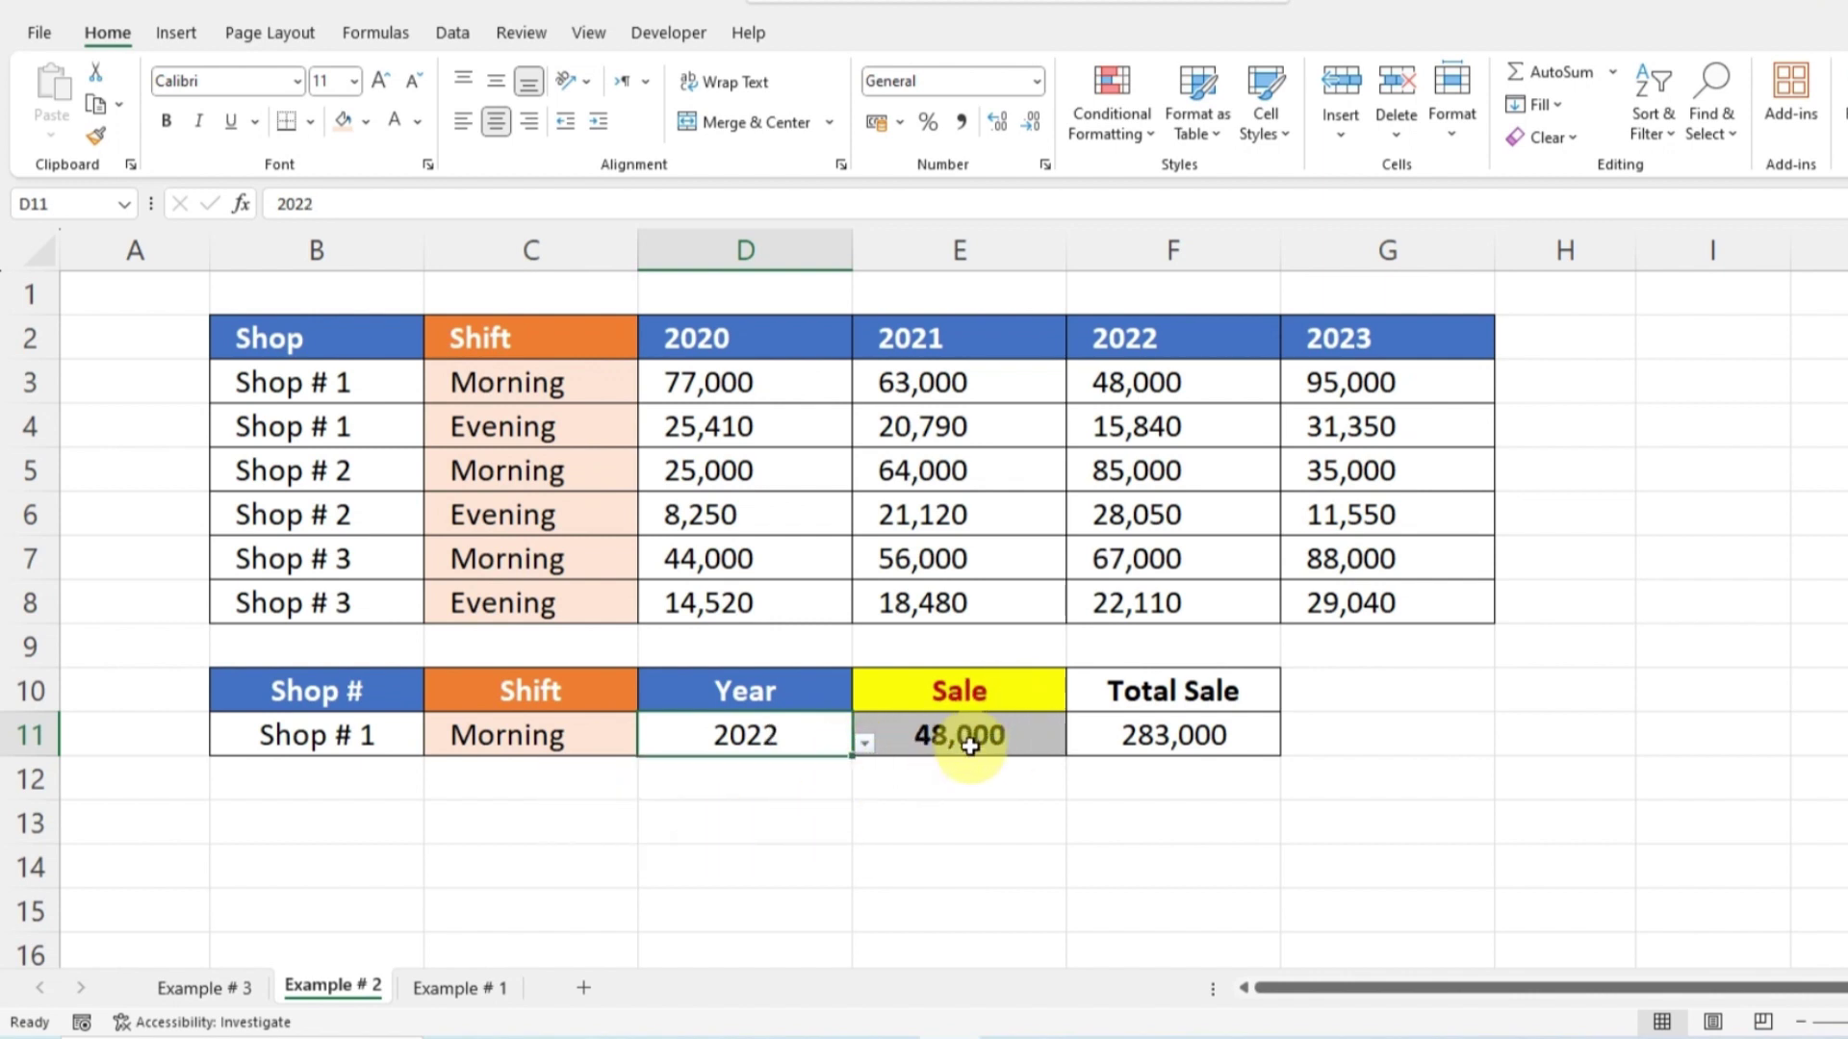
click(1183, 386)
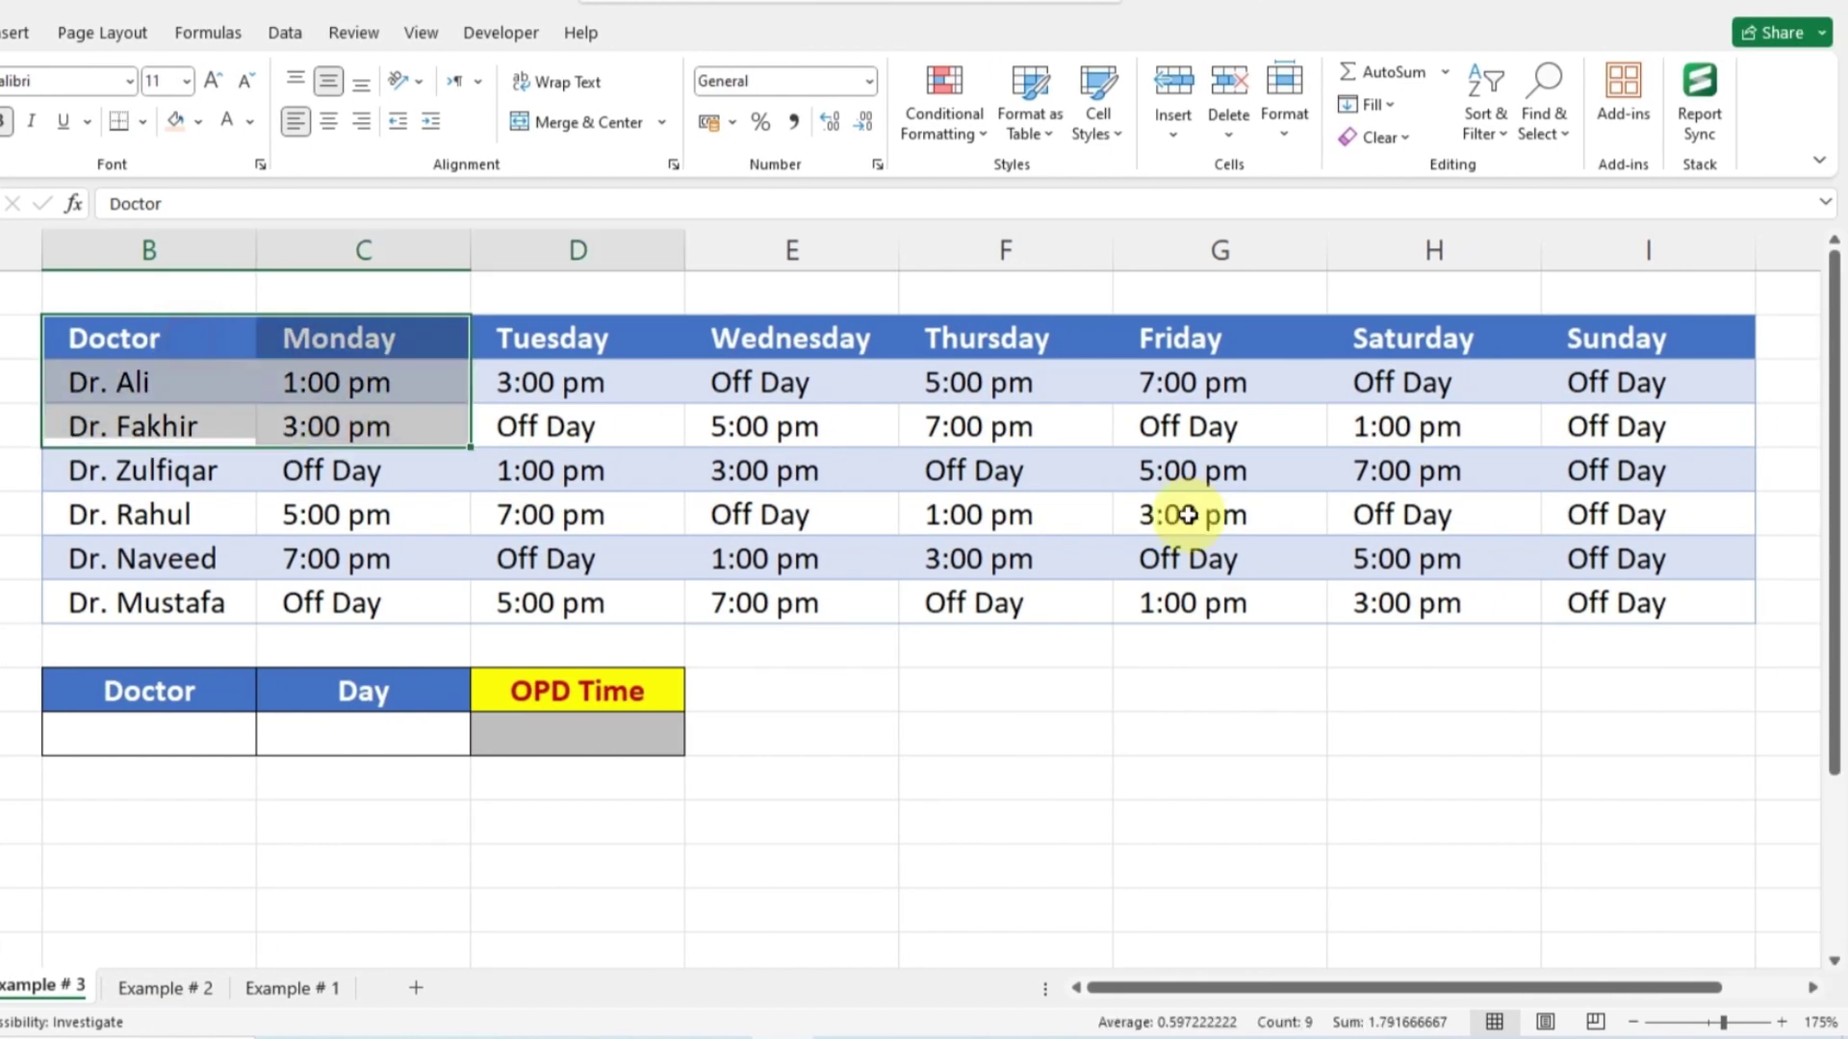
Step: Review the doctor OPD schedule: doctor names, Monday–Sunday headers and weekly timings
drag(187, 339, 1547, 587)
drag(178, 341, 167, 592)
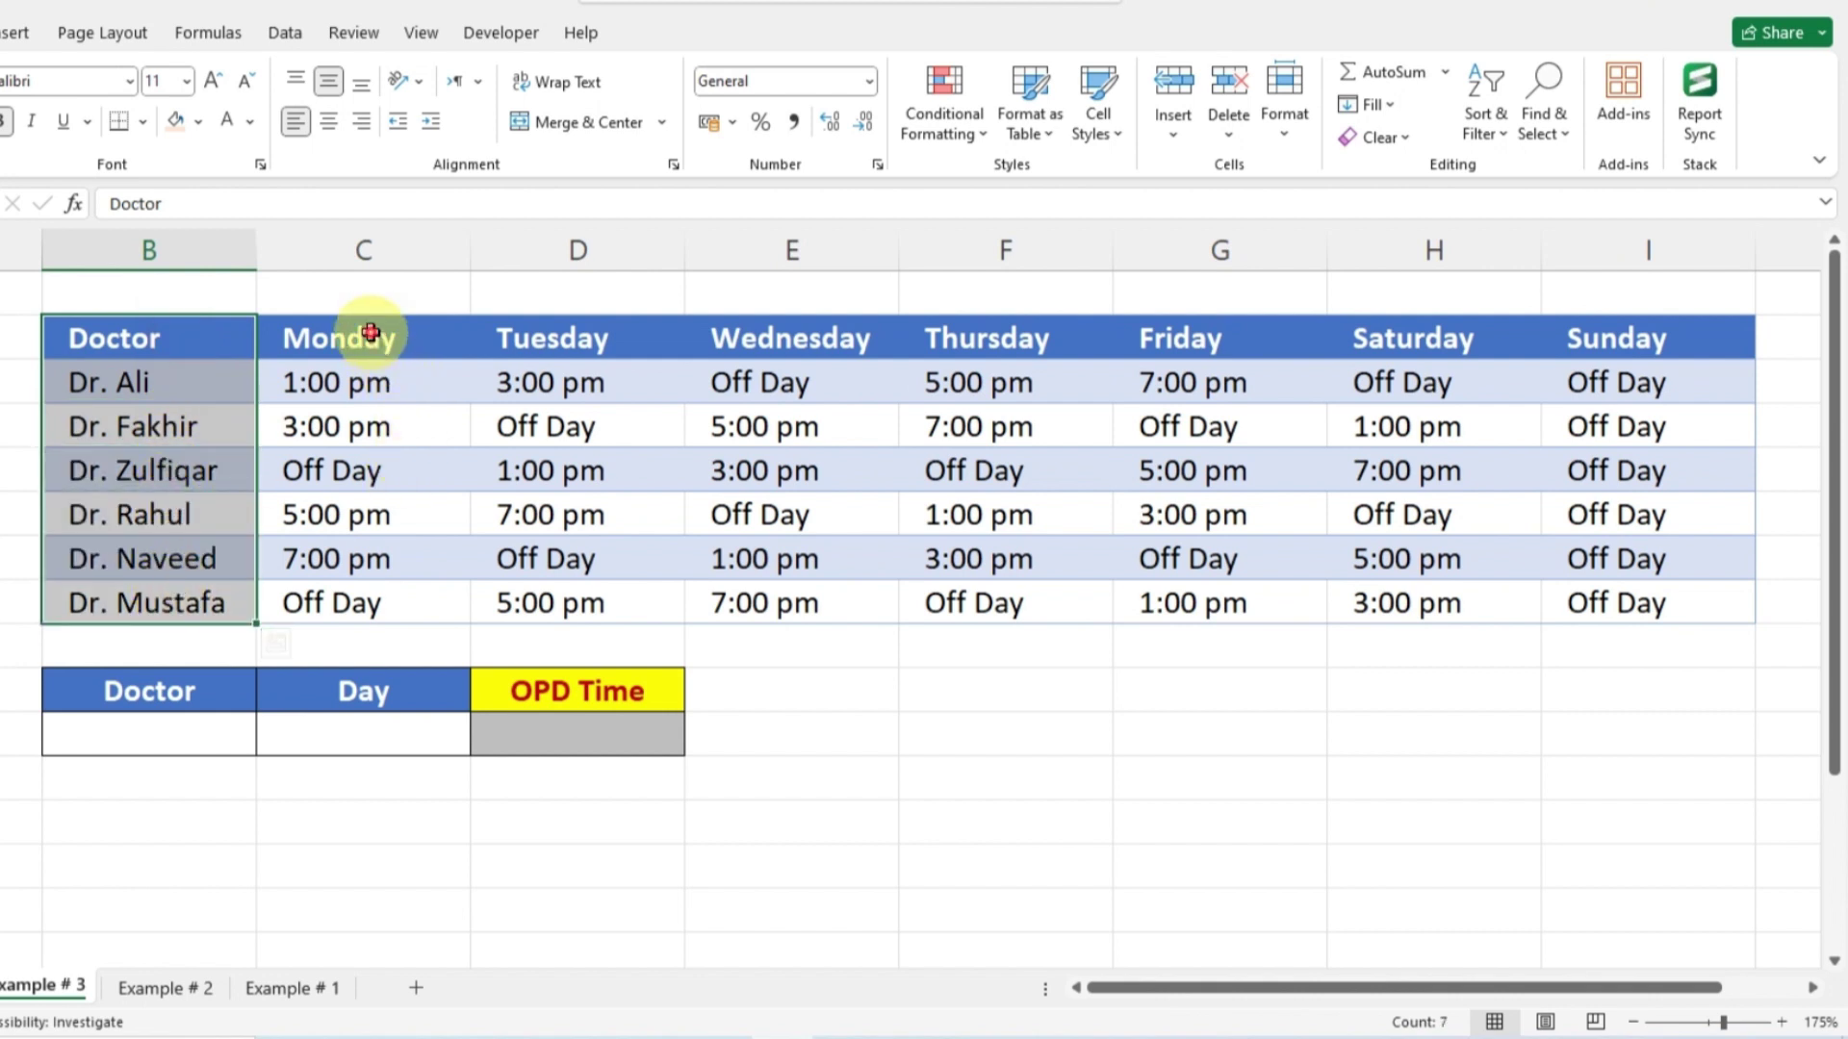
drag(371, 333, 1571, 339)
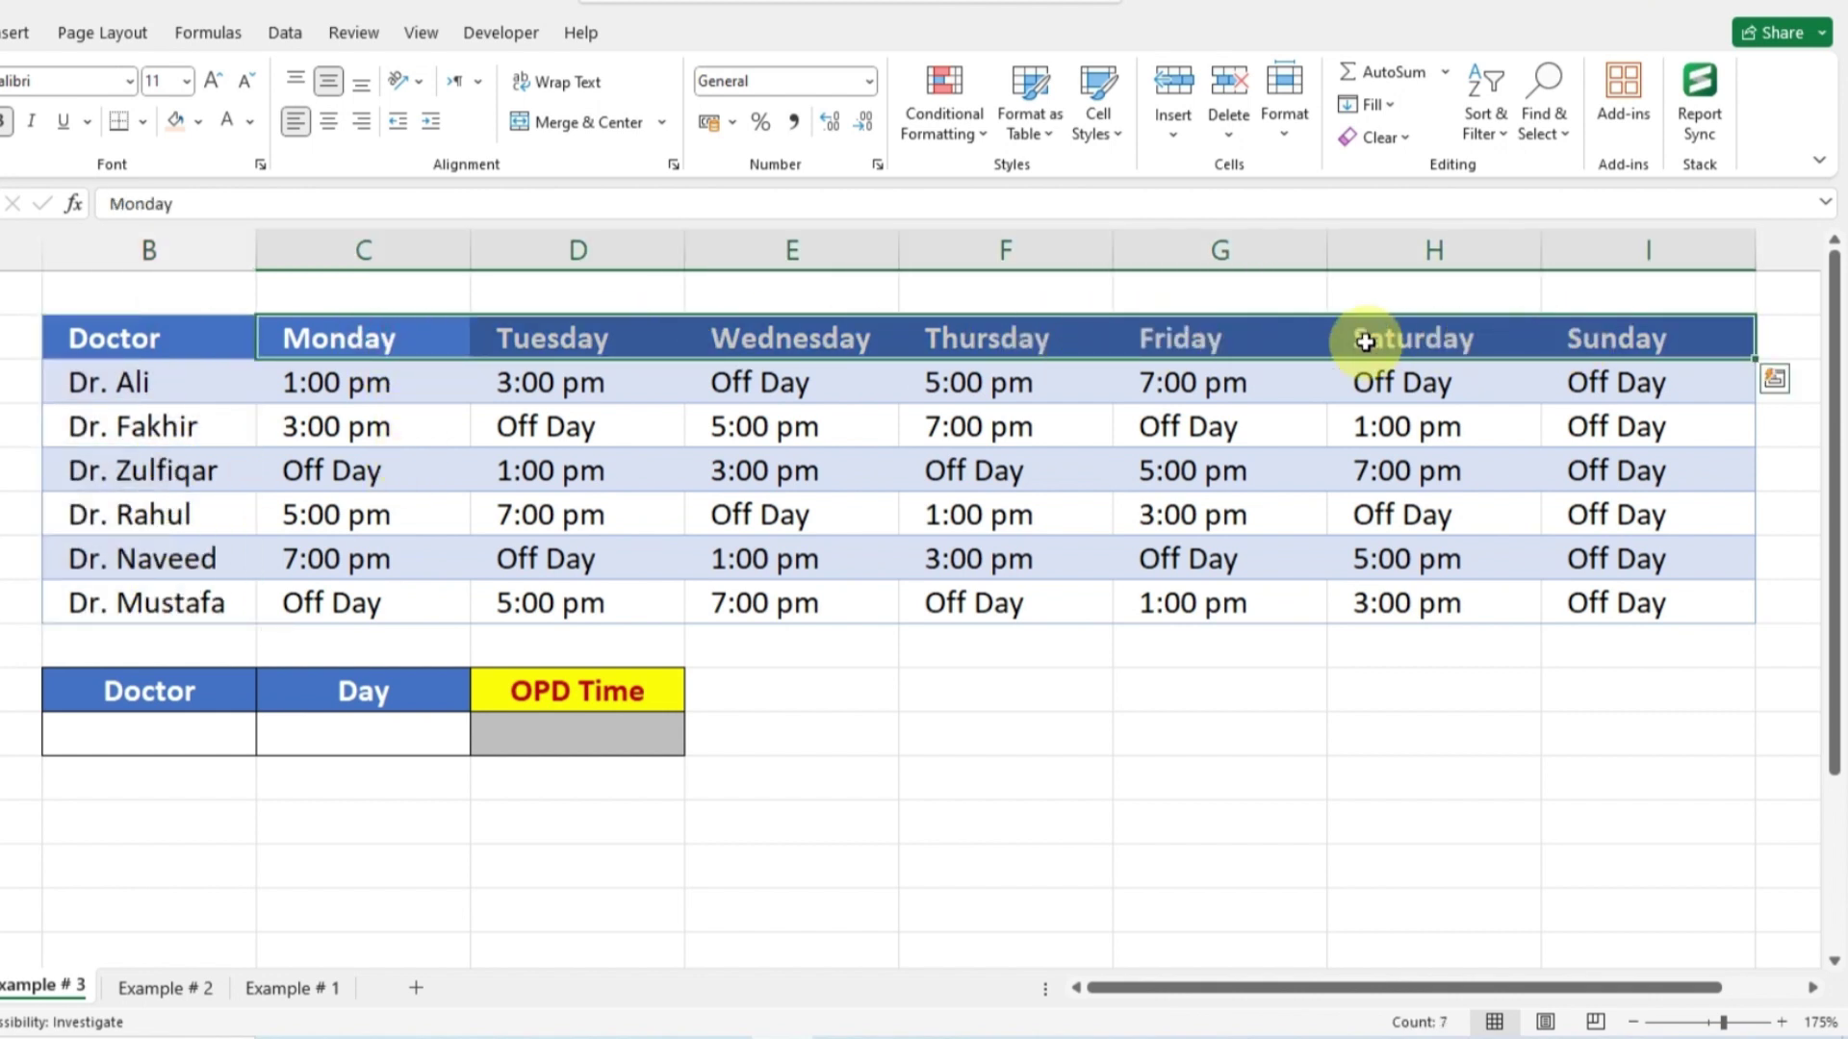
mouse_move(378, 382)
mouse_down()
mouse_move(714, 504)
mouse_move(1574, 599)
mouse_up()
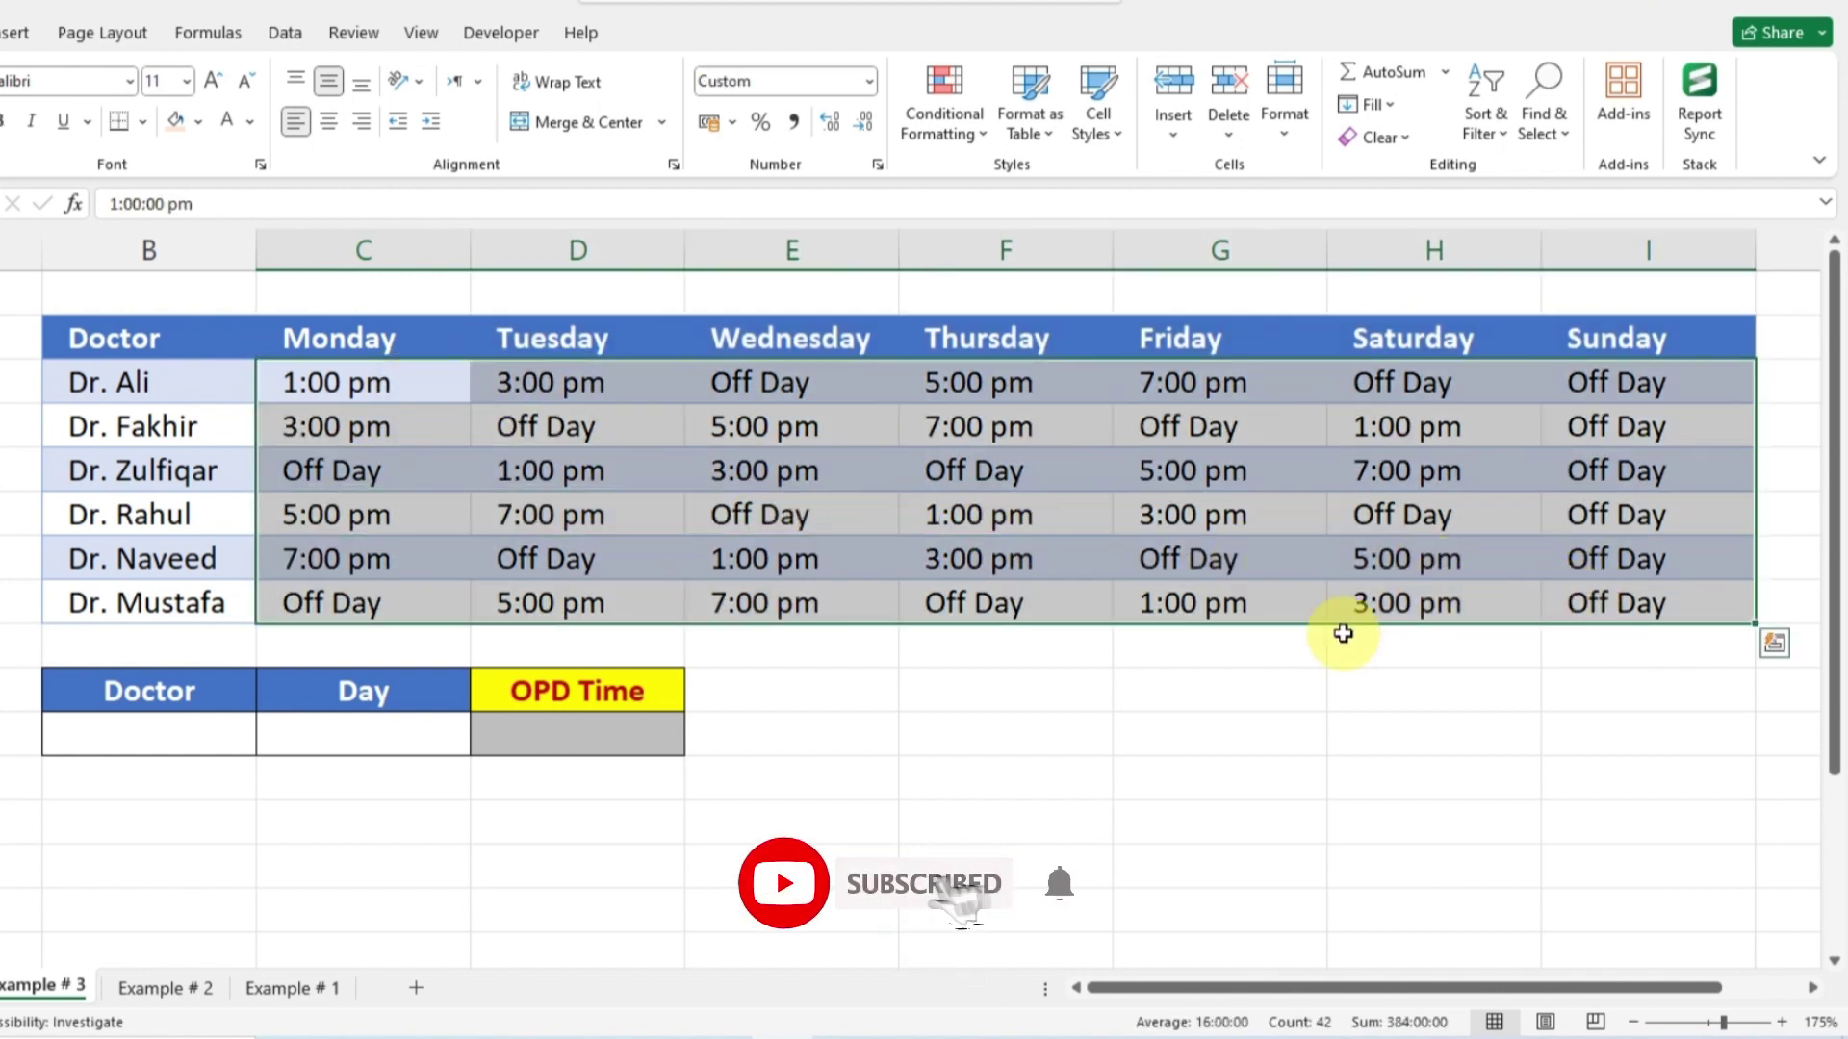
click(1143, 646)
Step: Select Dr. Fakhir as the doctor and Wednesday as the day
click(190, 729)
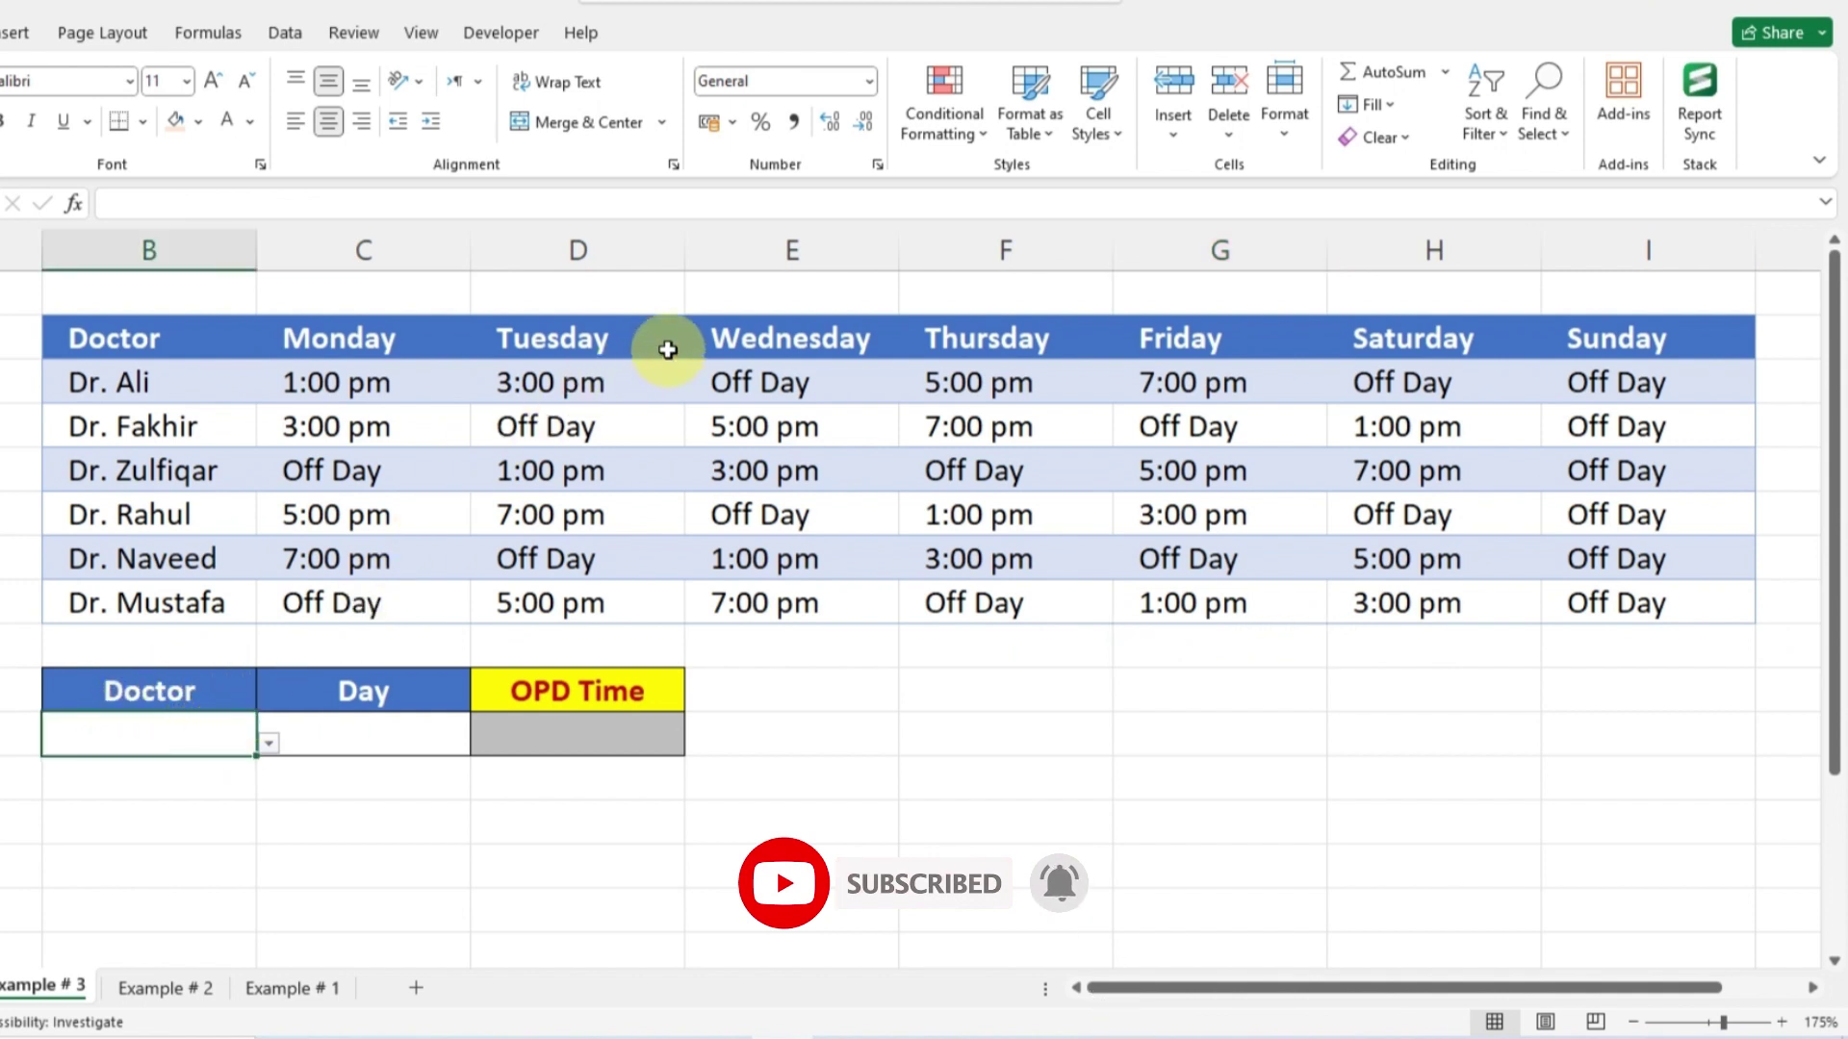
click(269, 743)
click(107, 804)
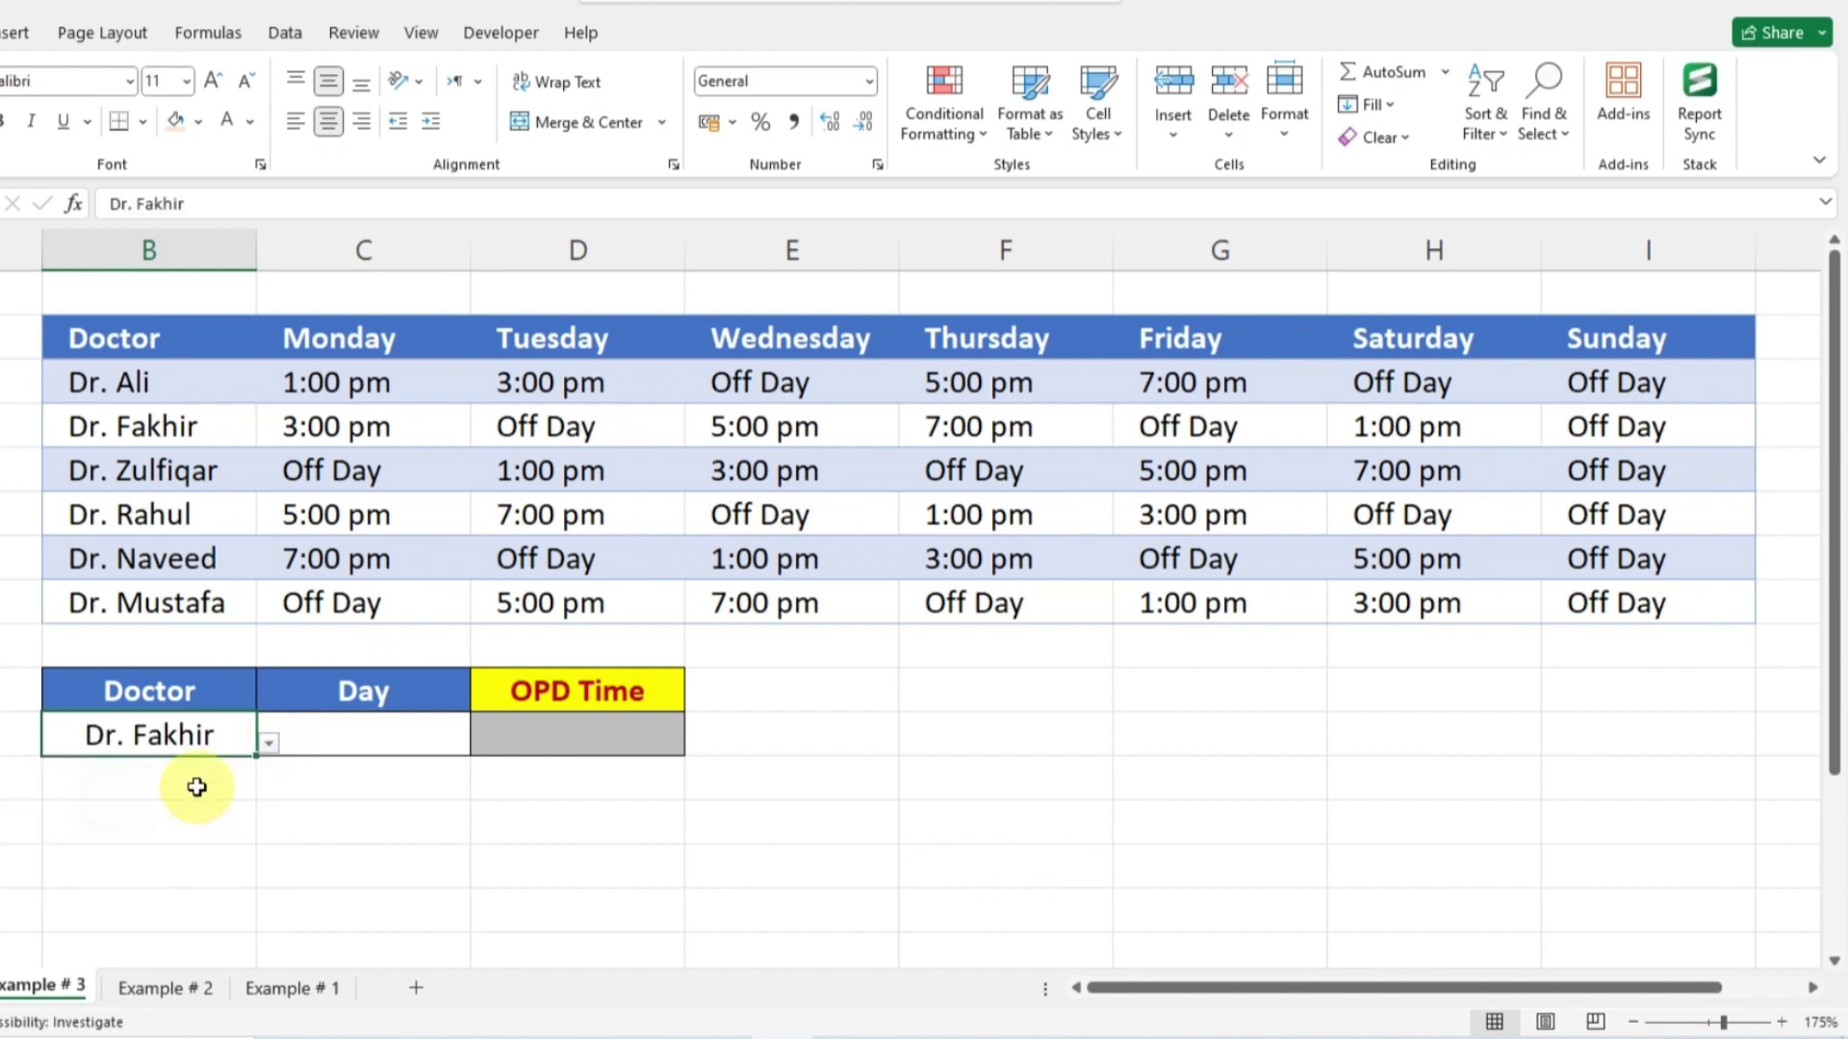
click(363, 721)
click(481, 743)
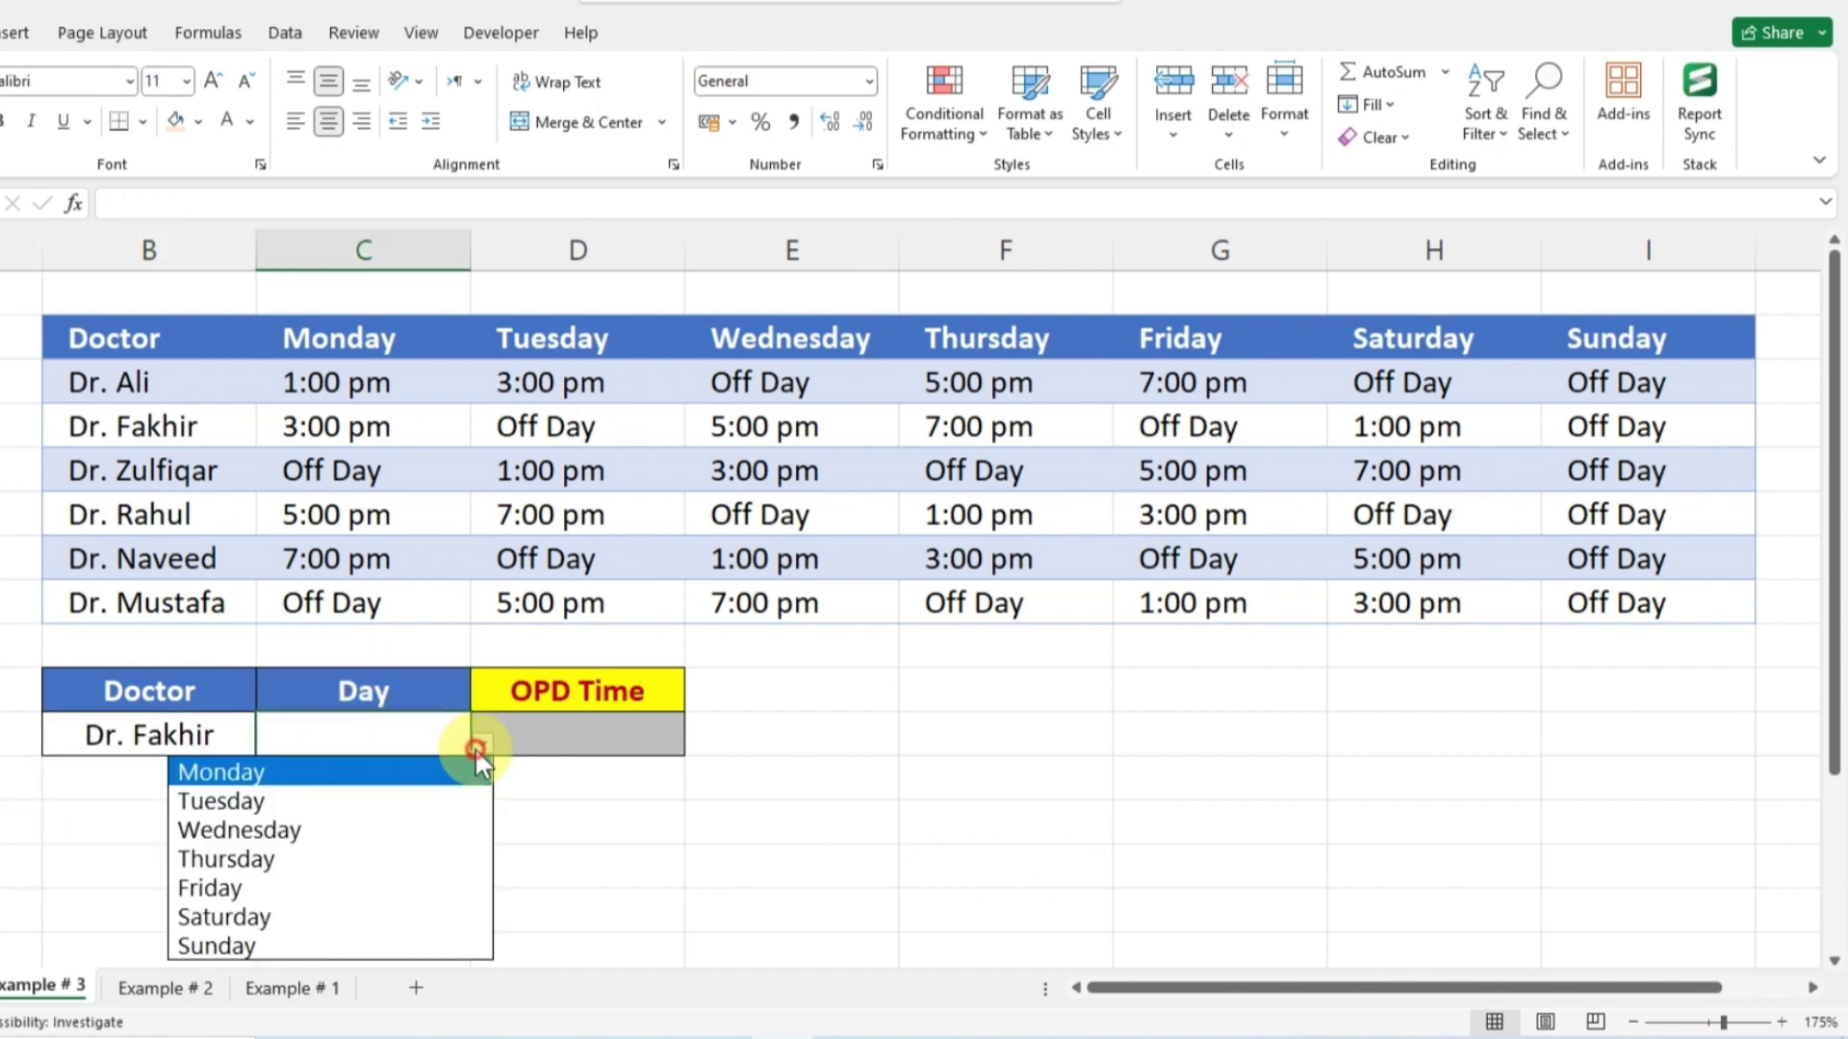
click(279, 829)
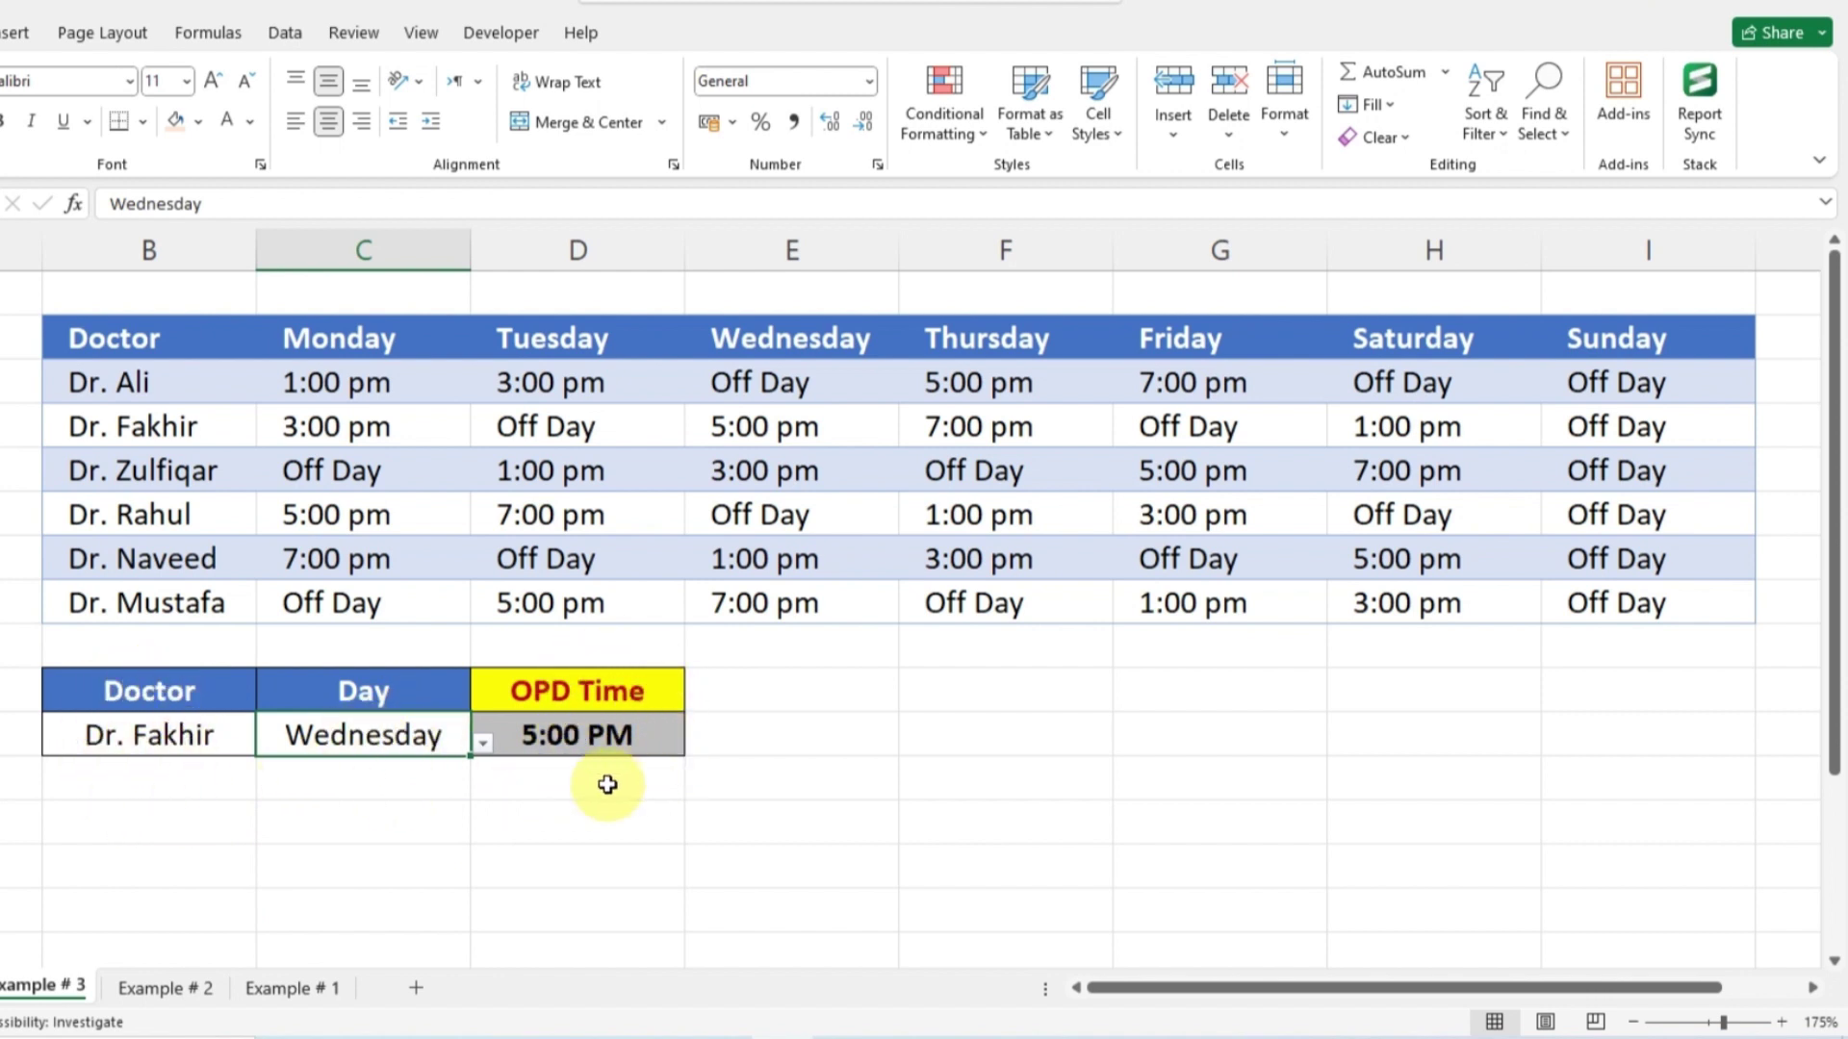
Step: Change the day to Sunday so the OPD Time reads Off Day
click(429, 741)
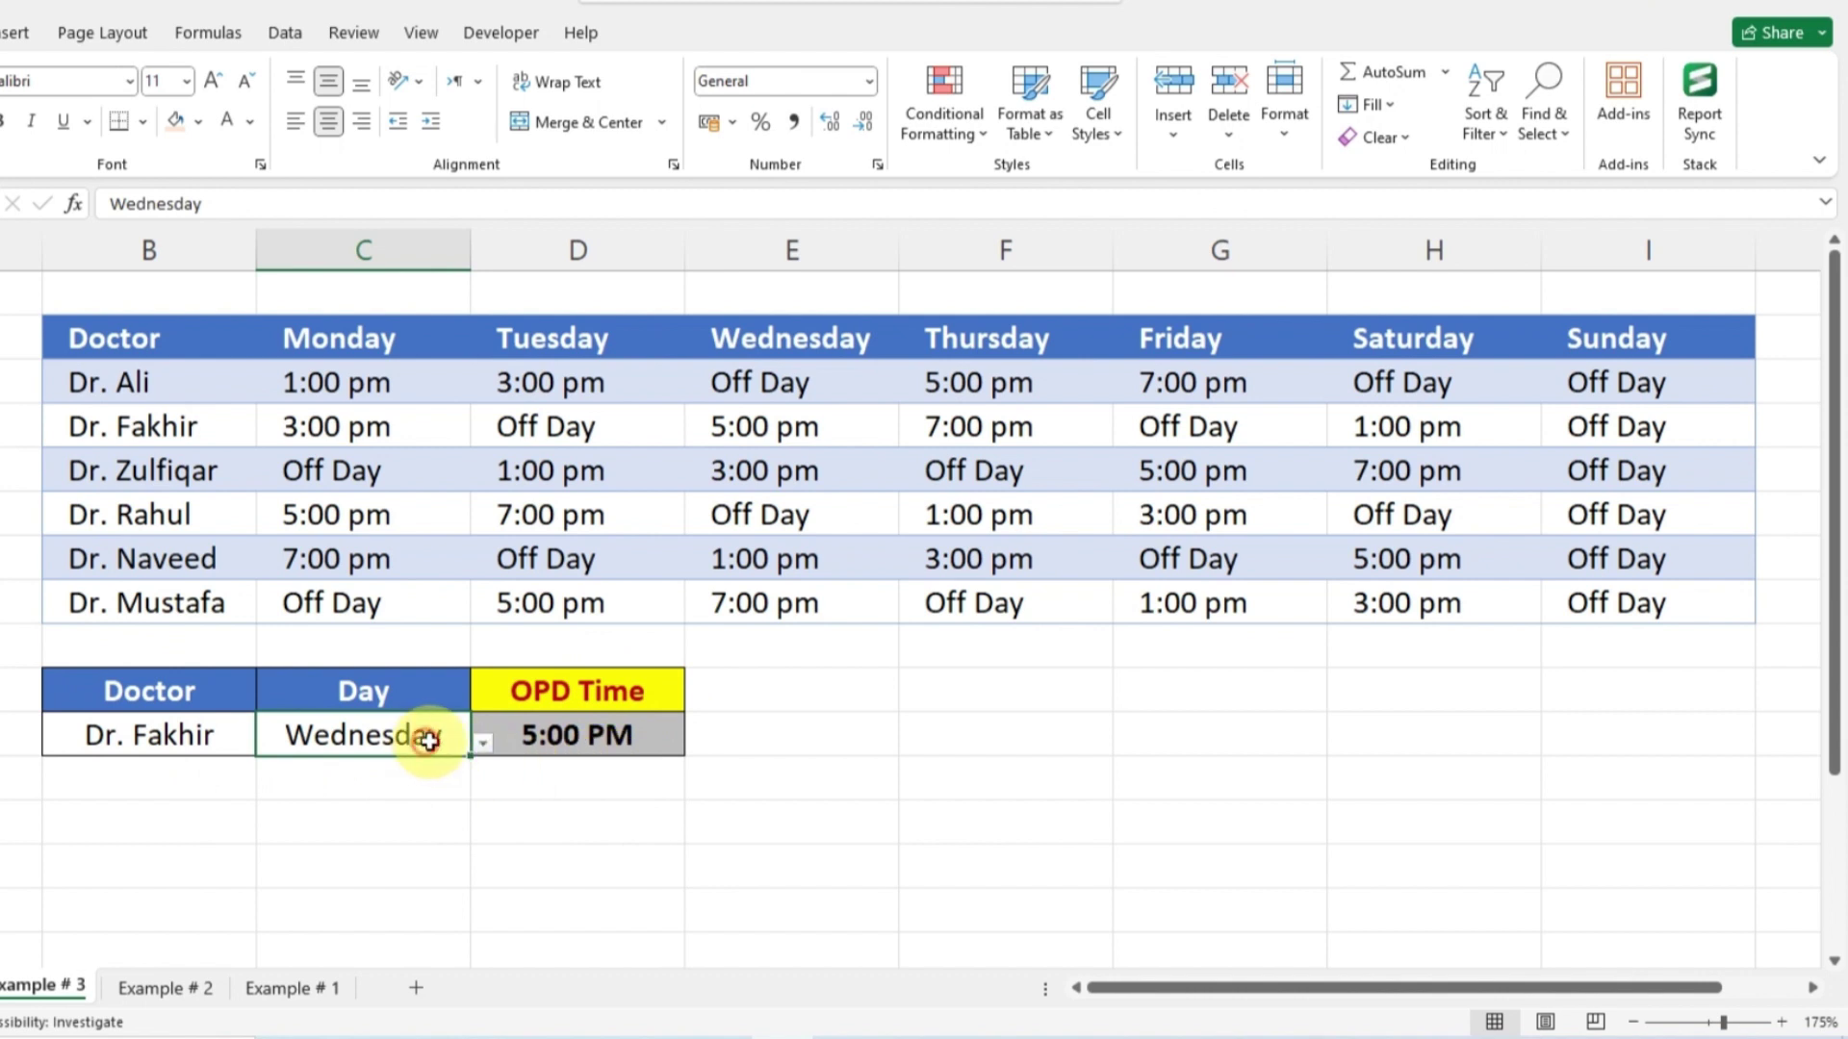
click(480, 743)
click(247, 936)
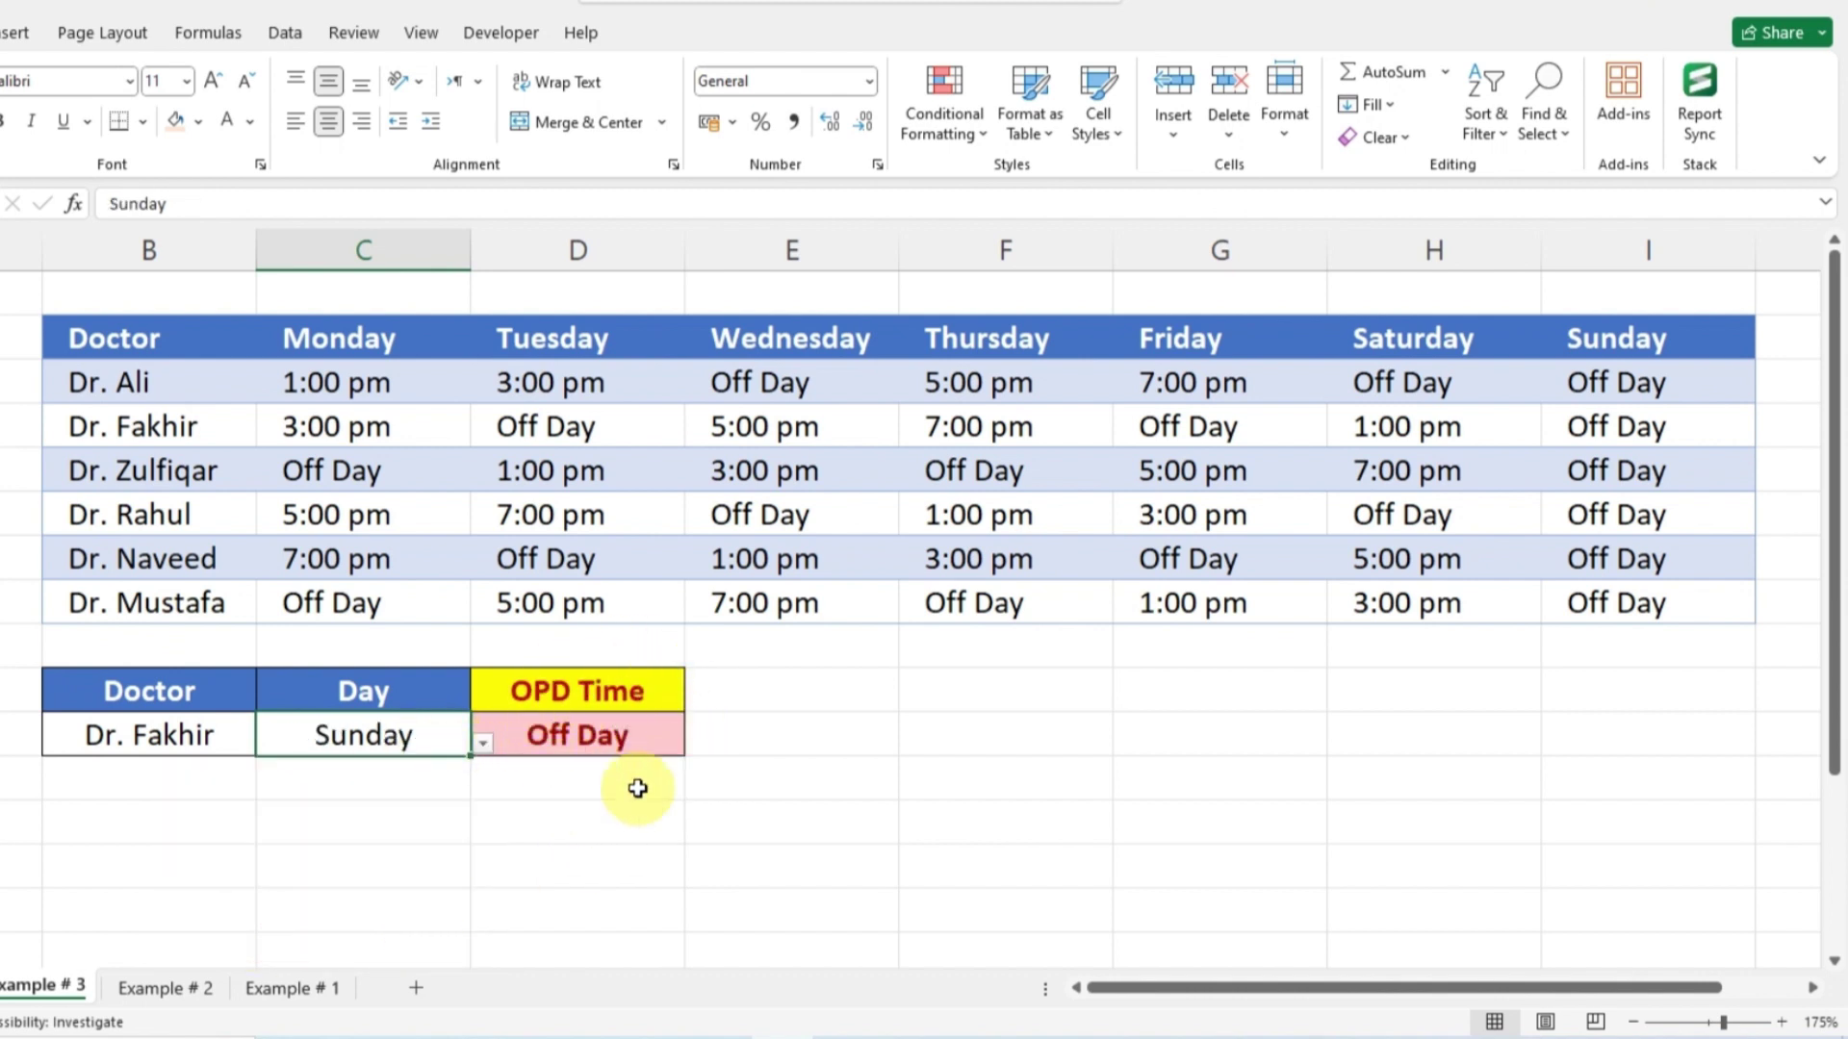
click(743, 770)
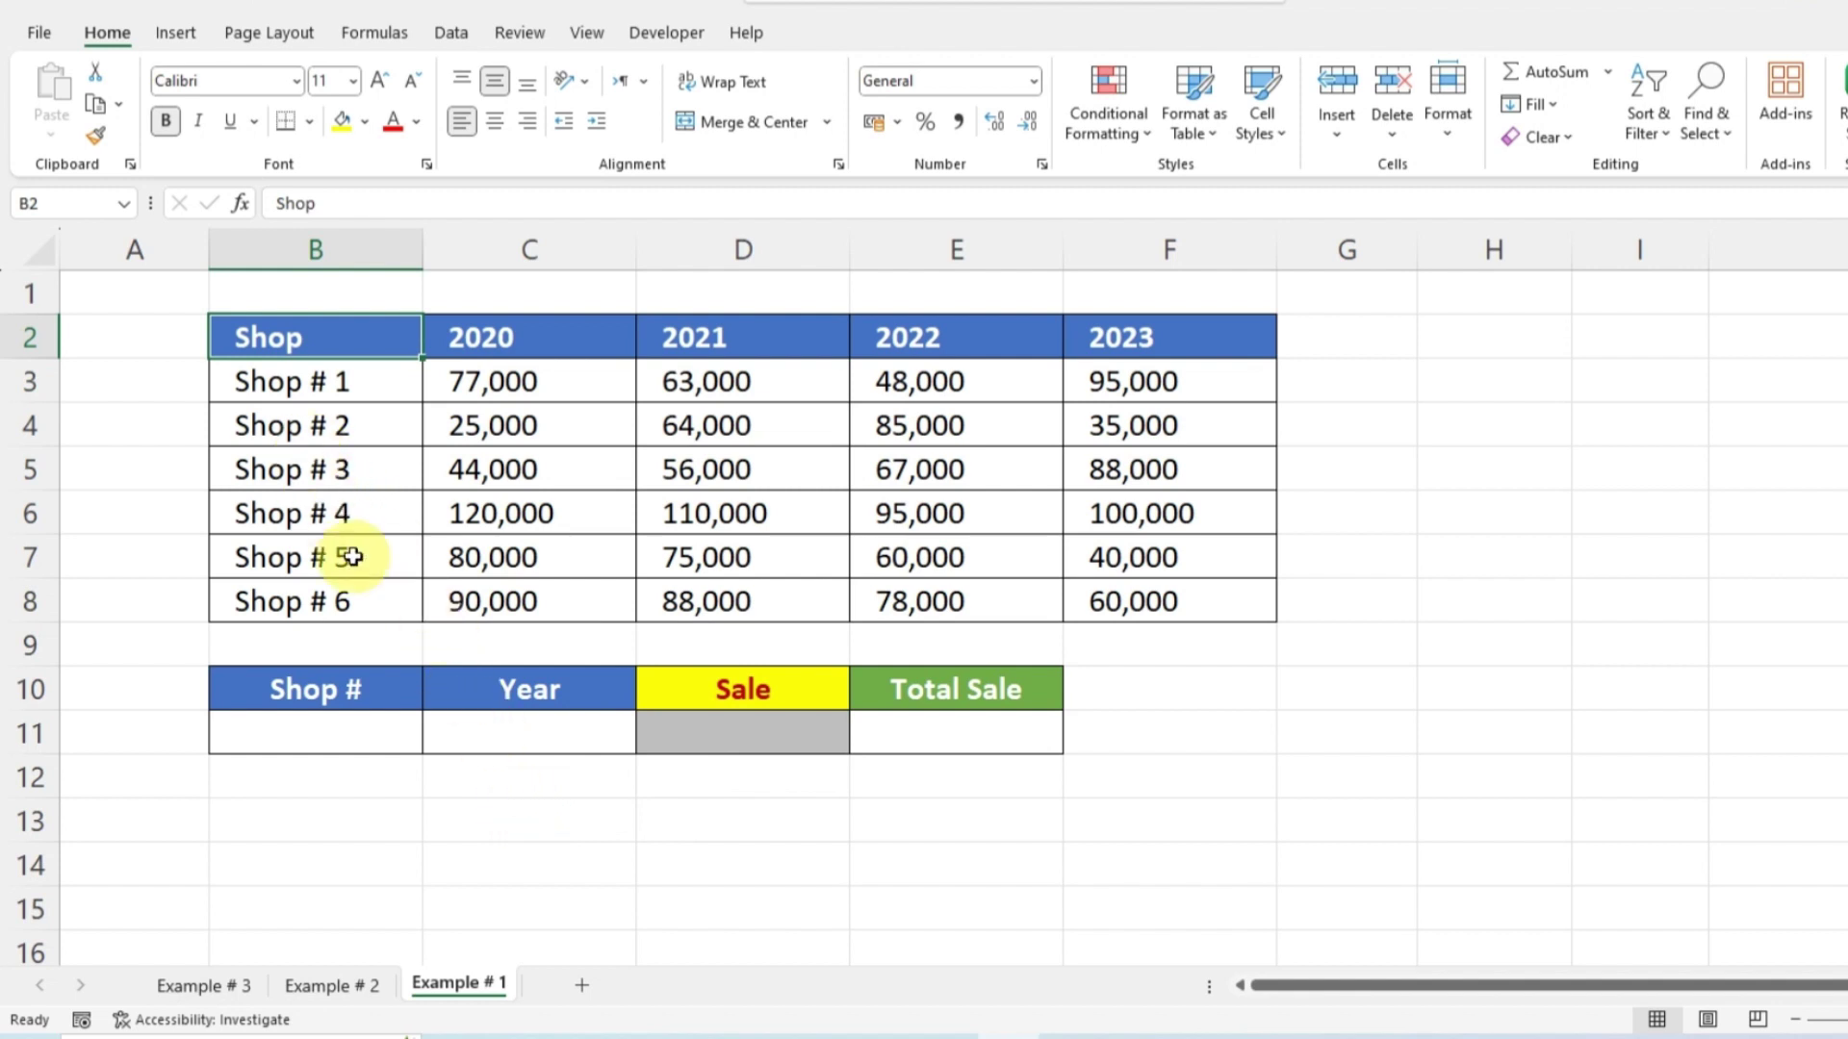
click(316, 469)
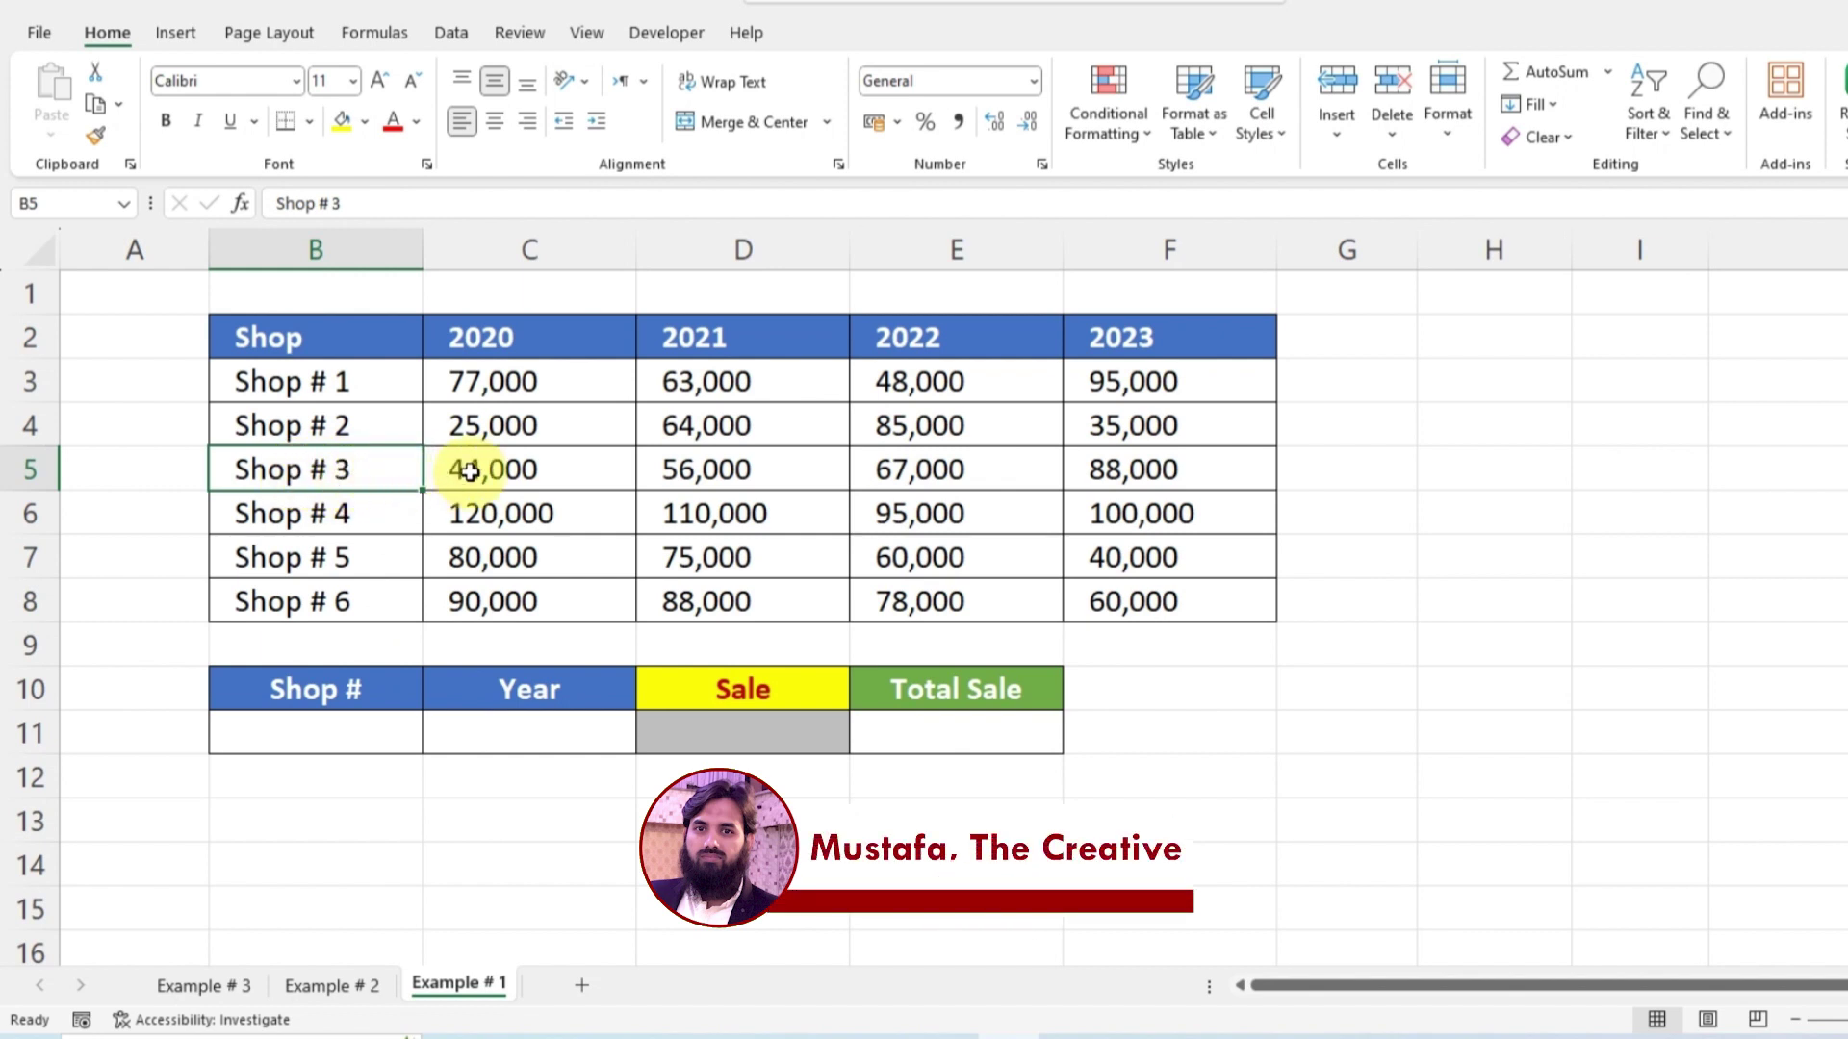
drag(486, 469, 1823, 479)
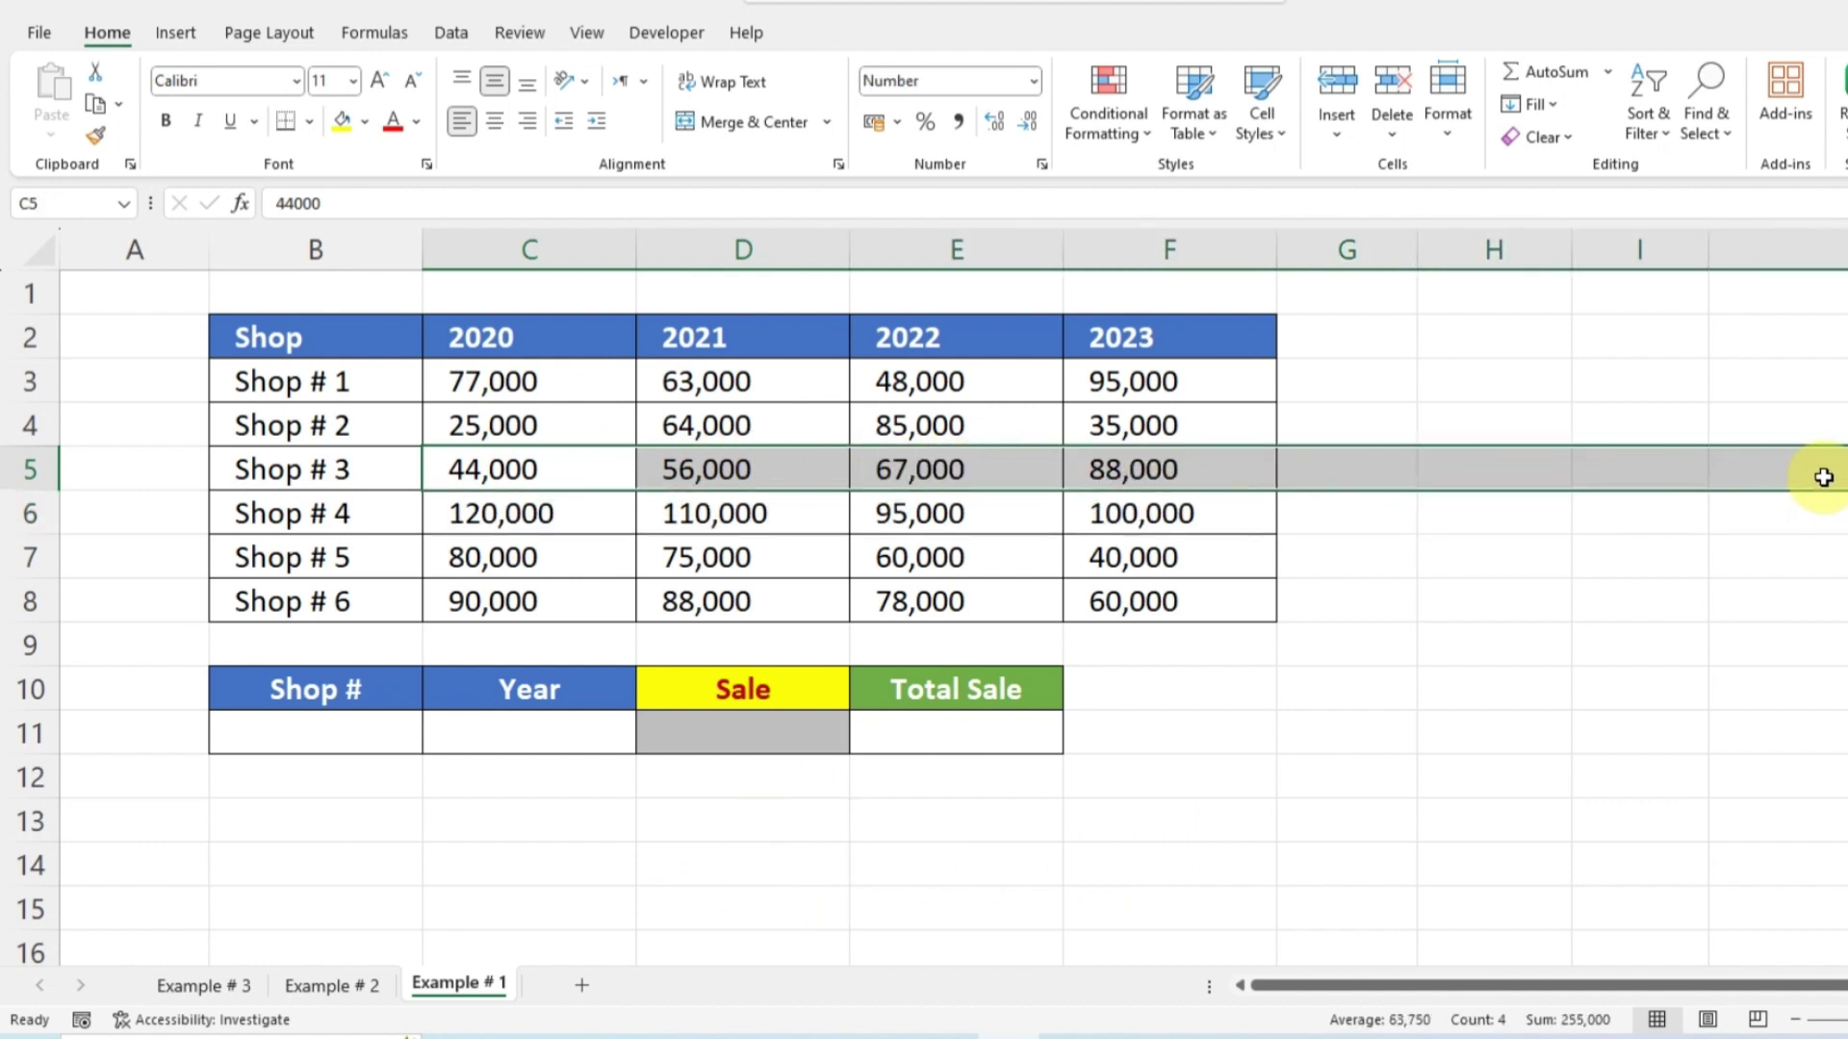
click(683, 471)
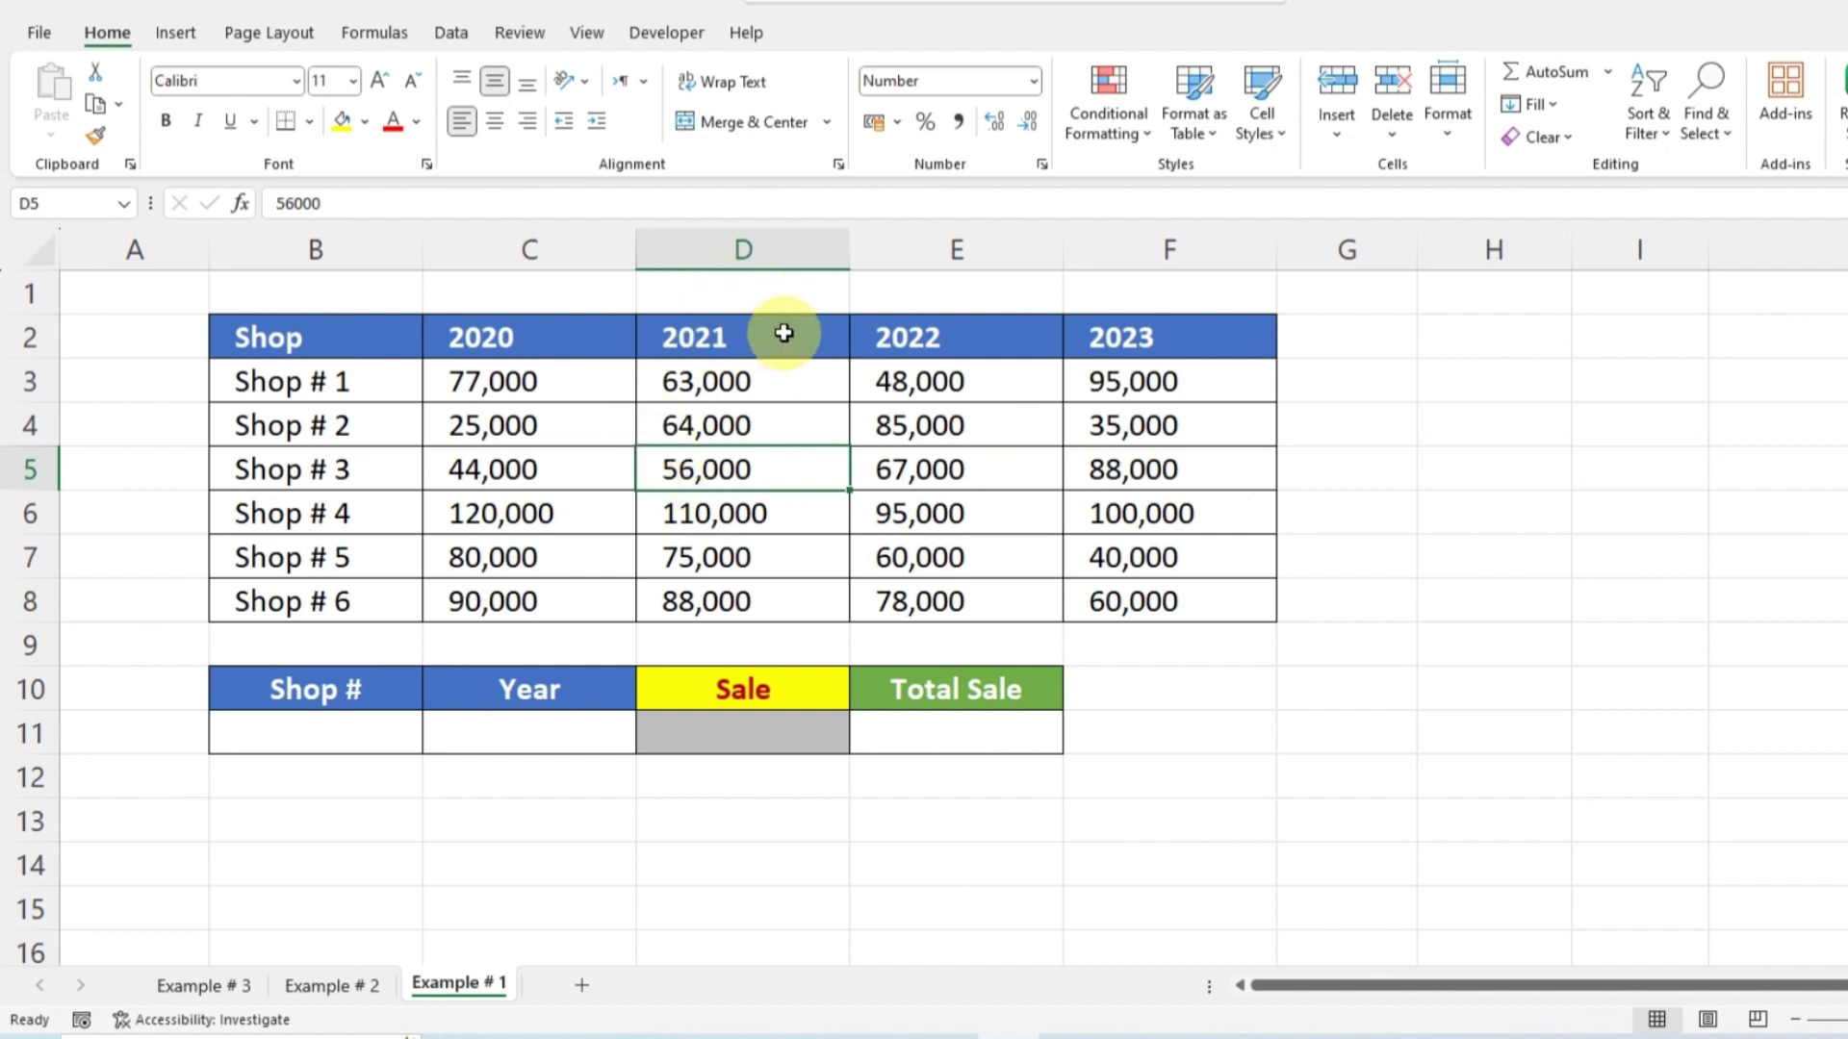
click(756, 334)
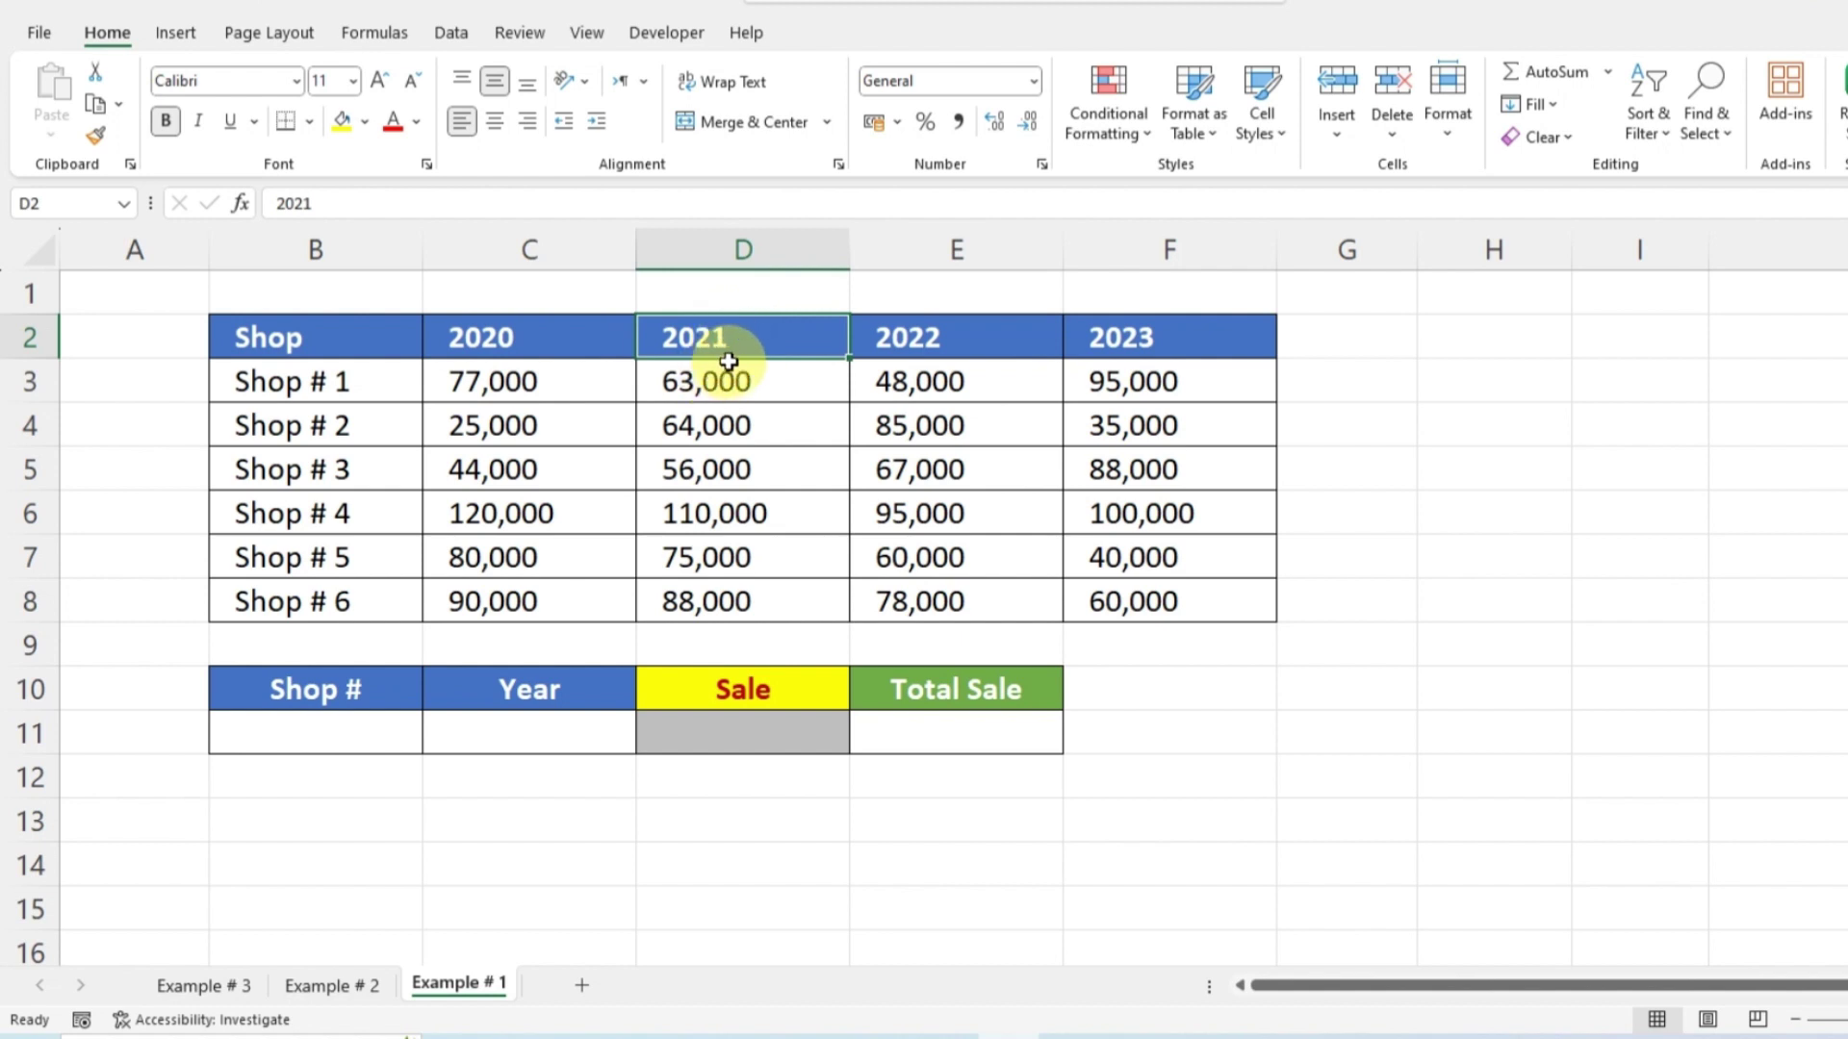
drag(755, 383, 744, 913)
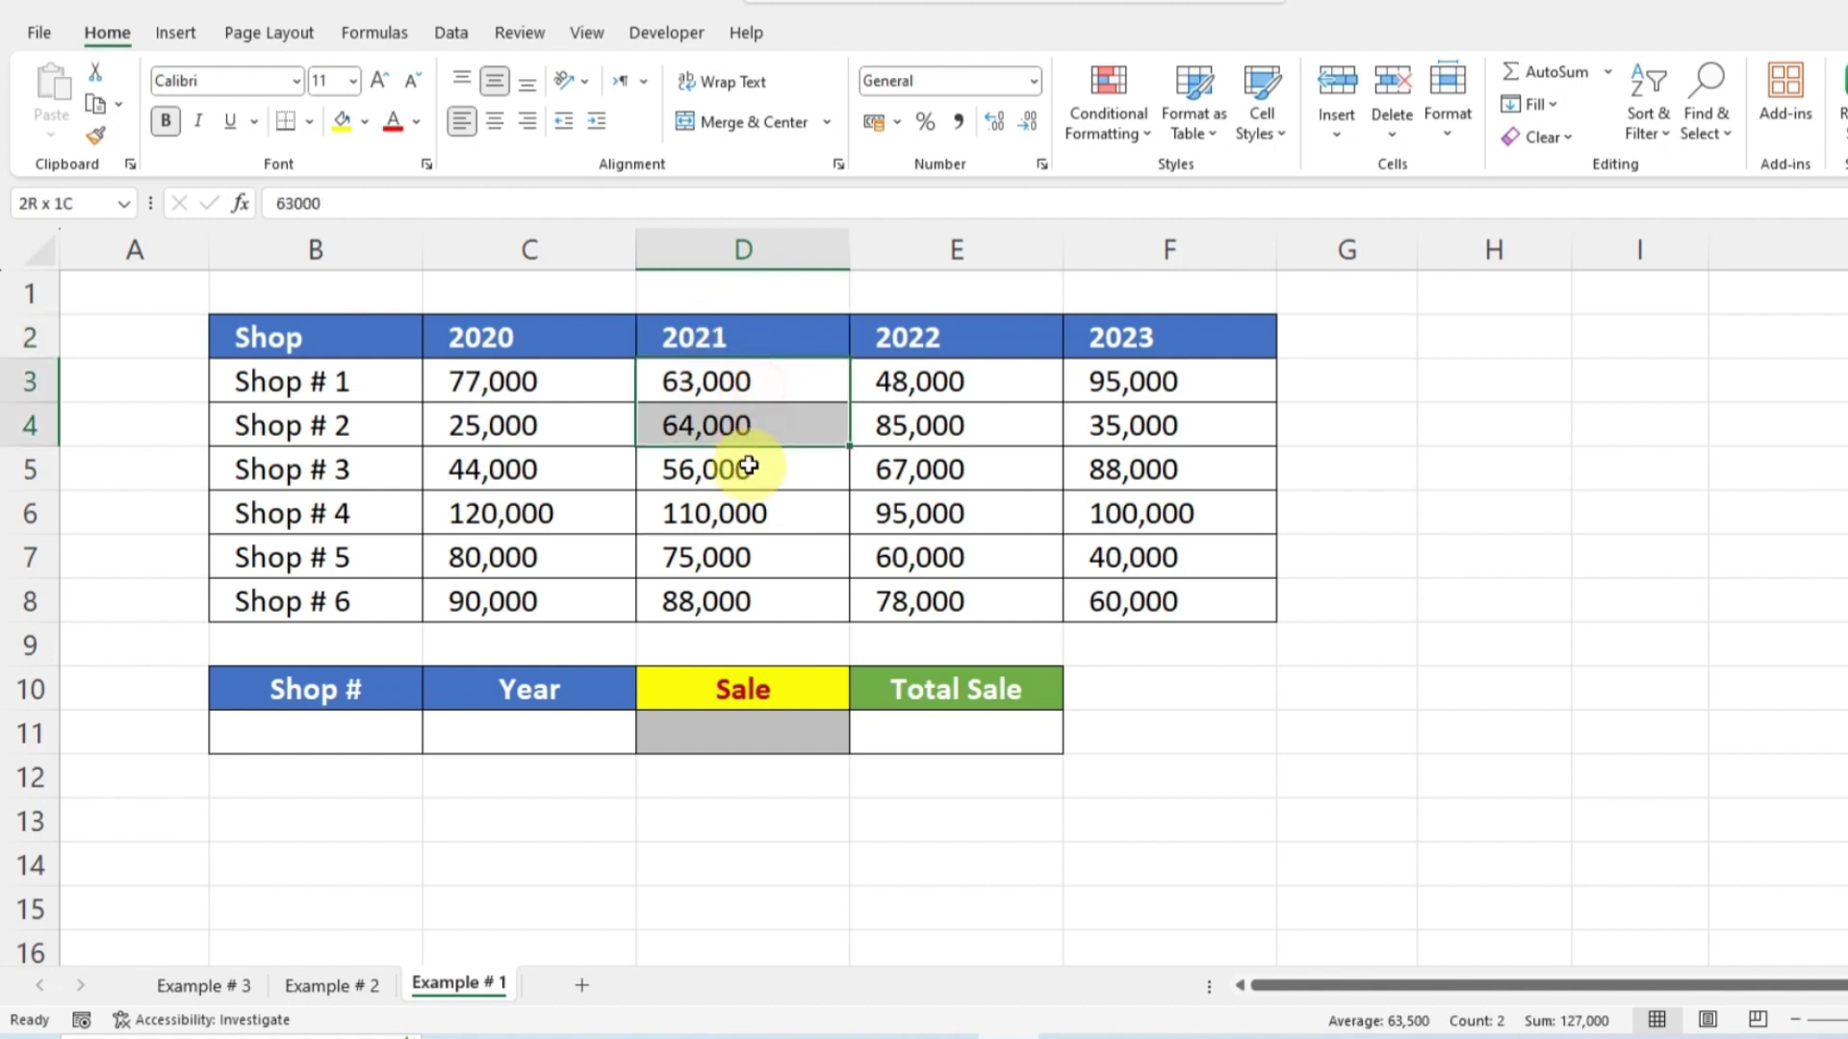
click(1120, 739)
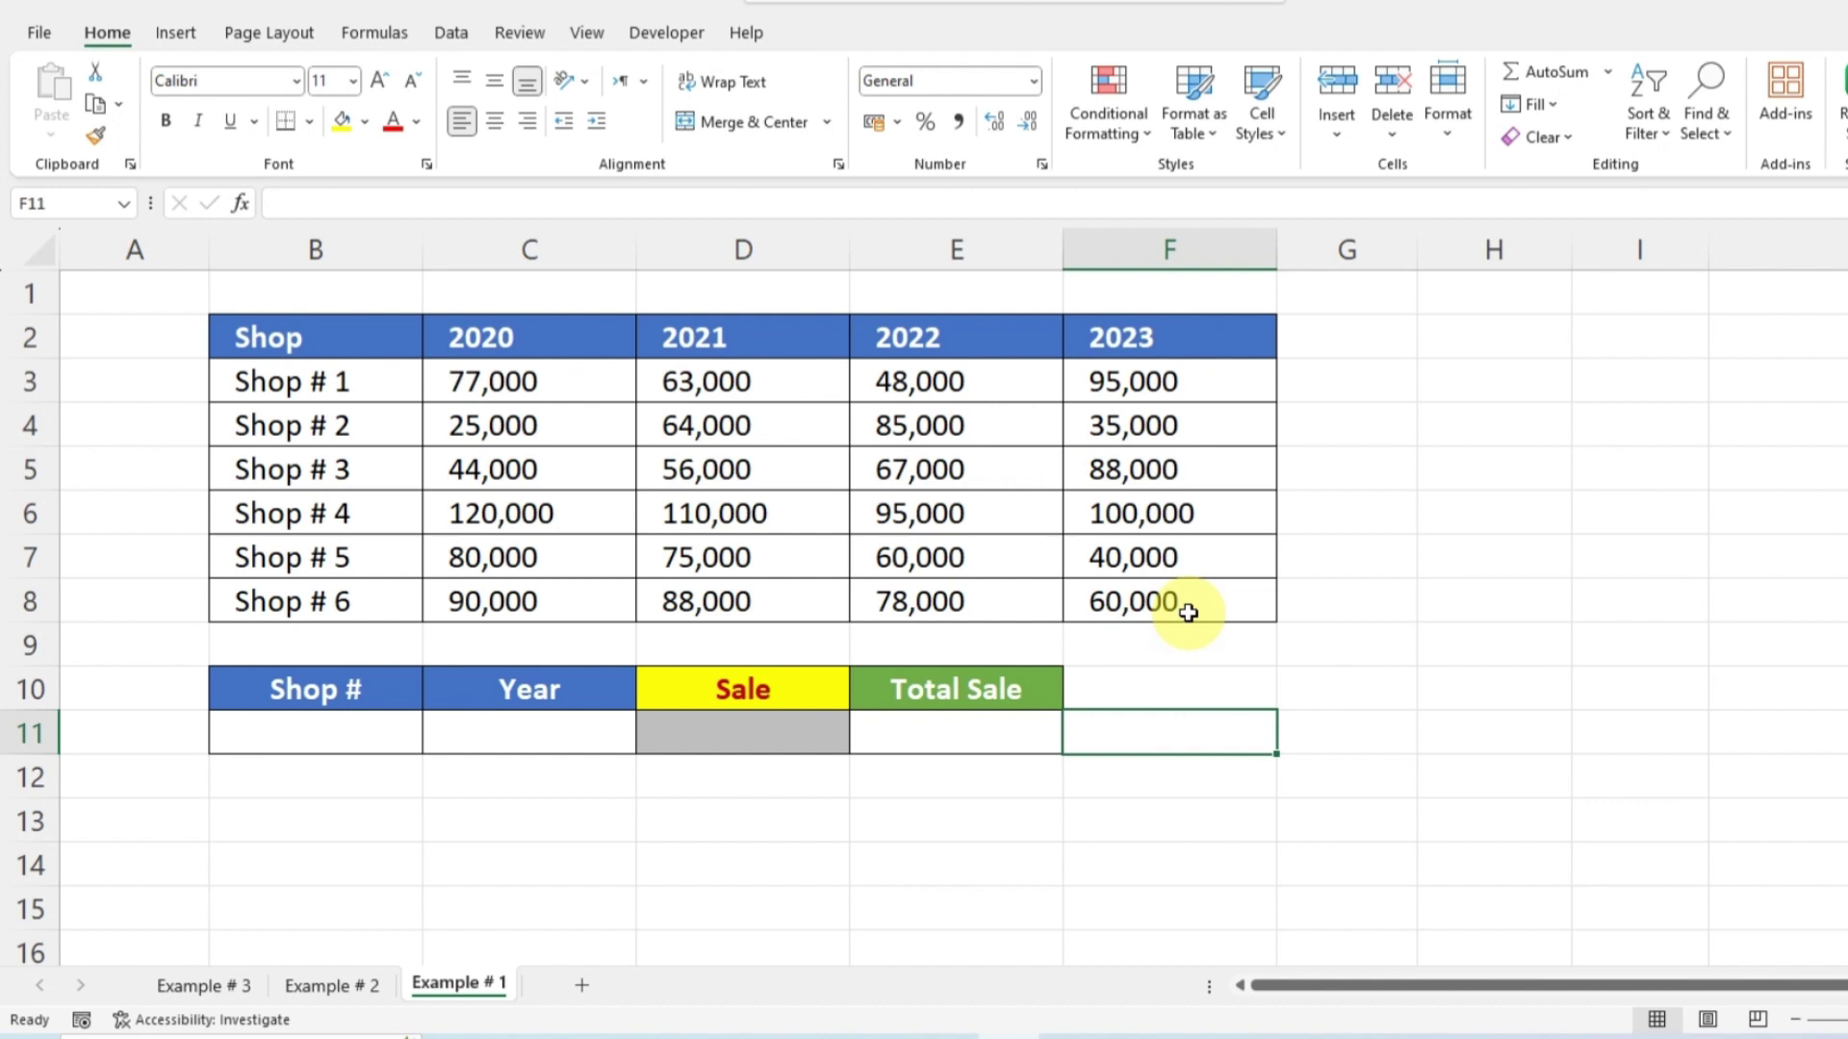
key(Left)
key(Left)
key(Left)
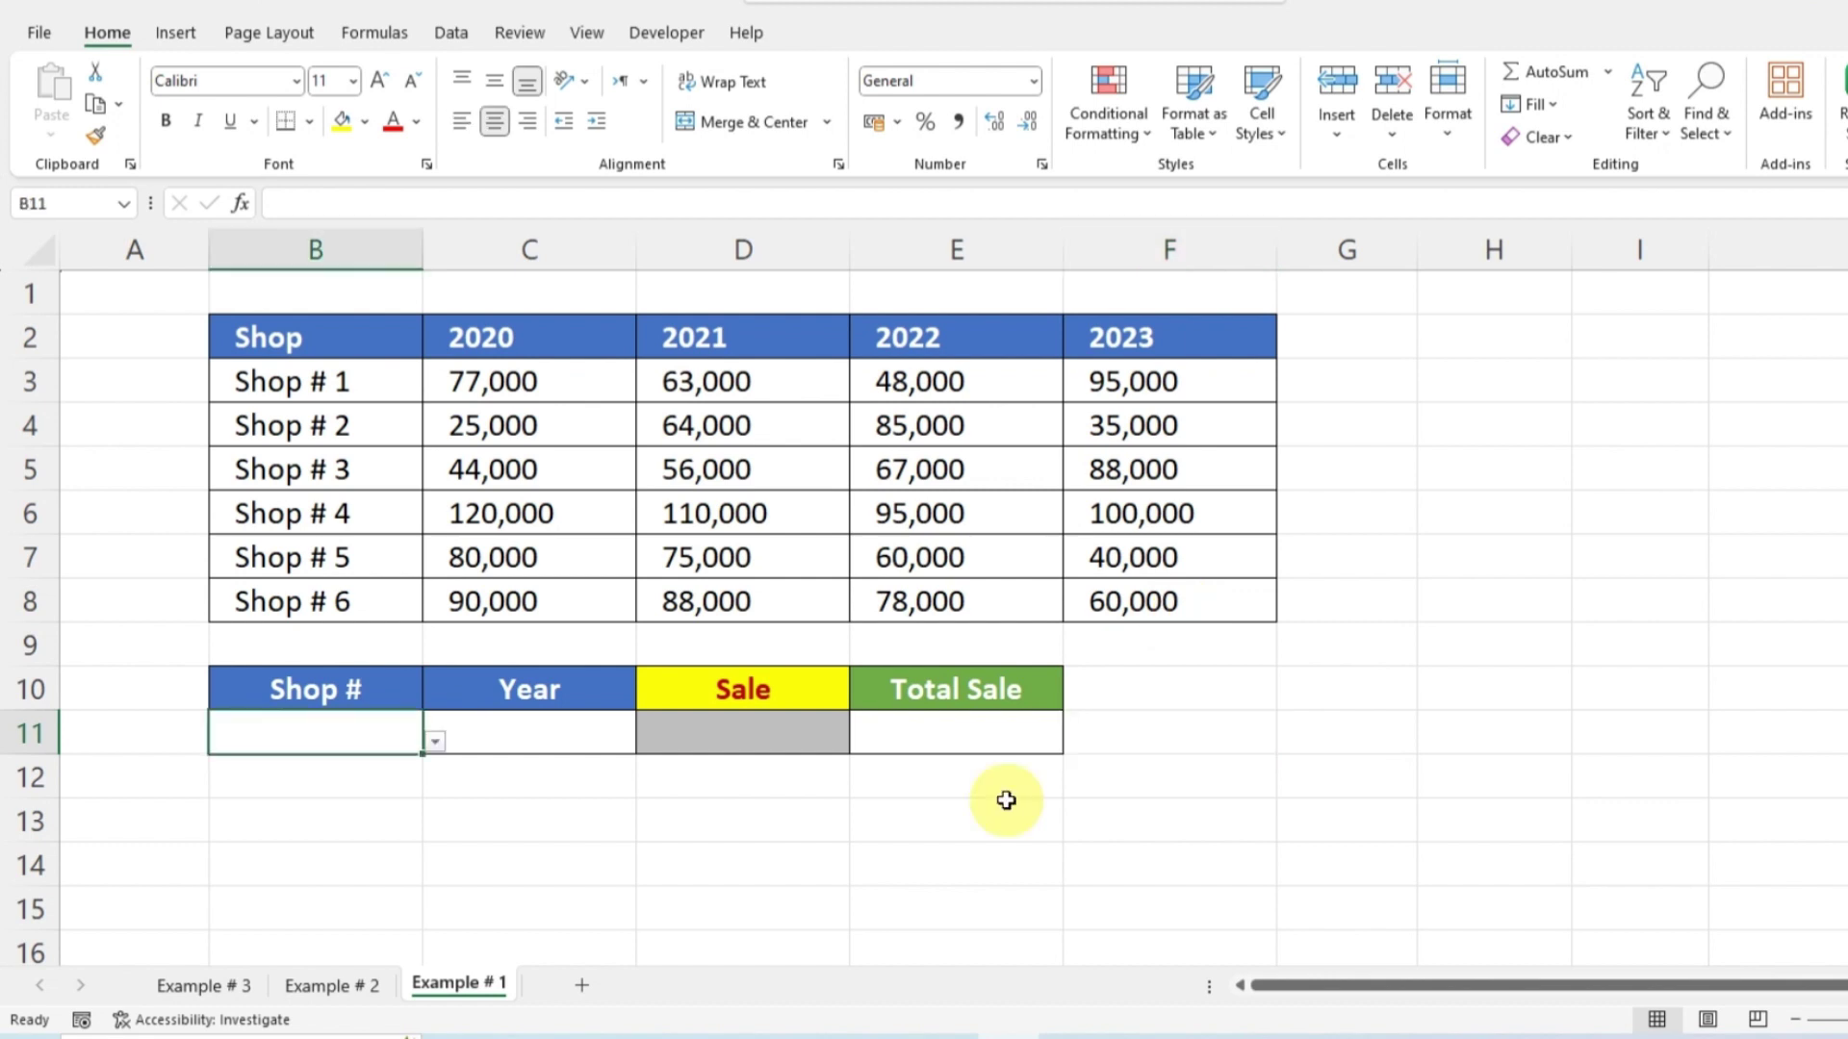
Step: Enter =XLOOKUP(B11,B3:B8,C3:F8) in B13, which shows #N/A while Shop # is empty
click(414, 826)
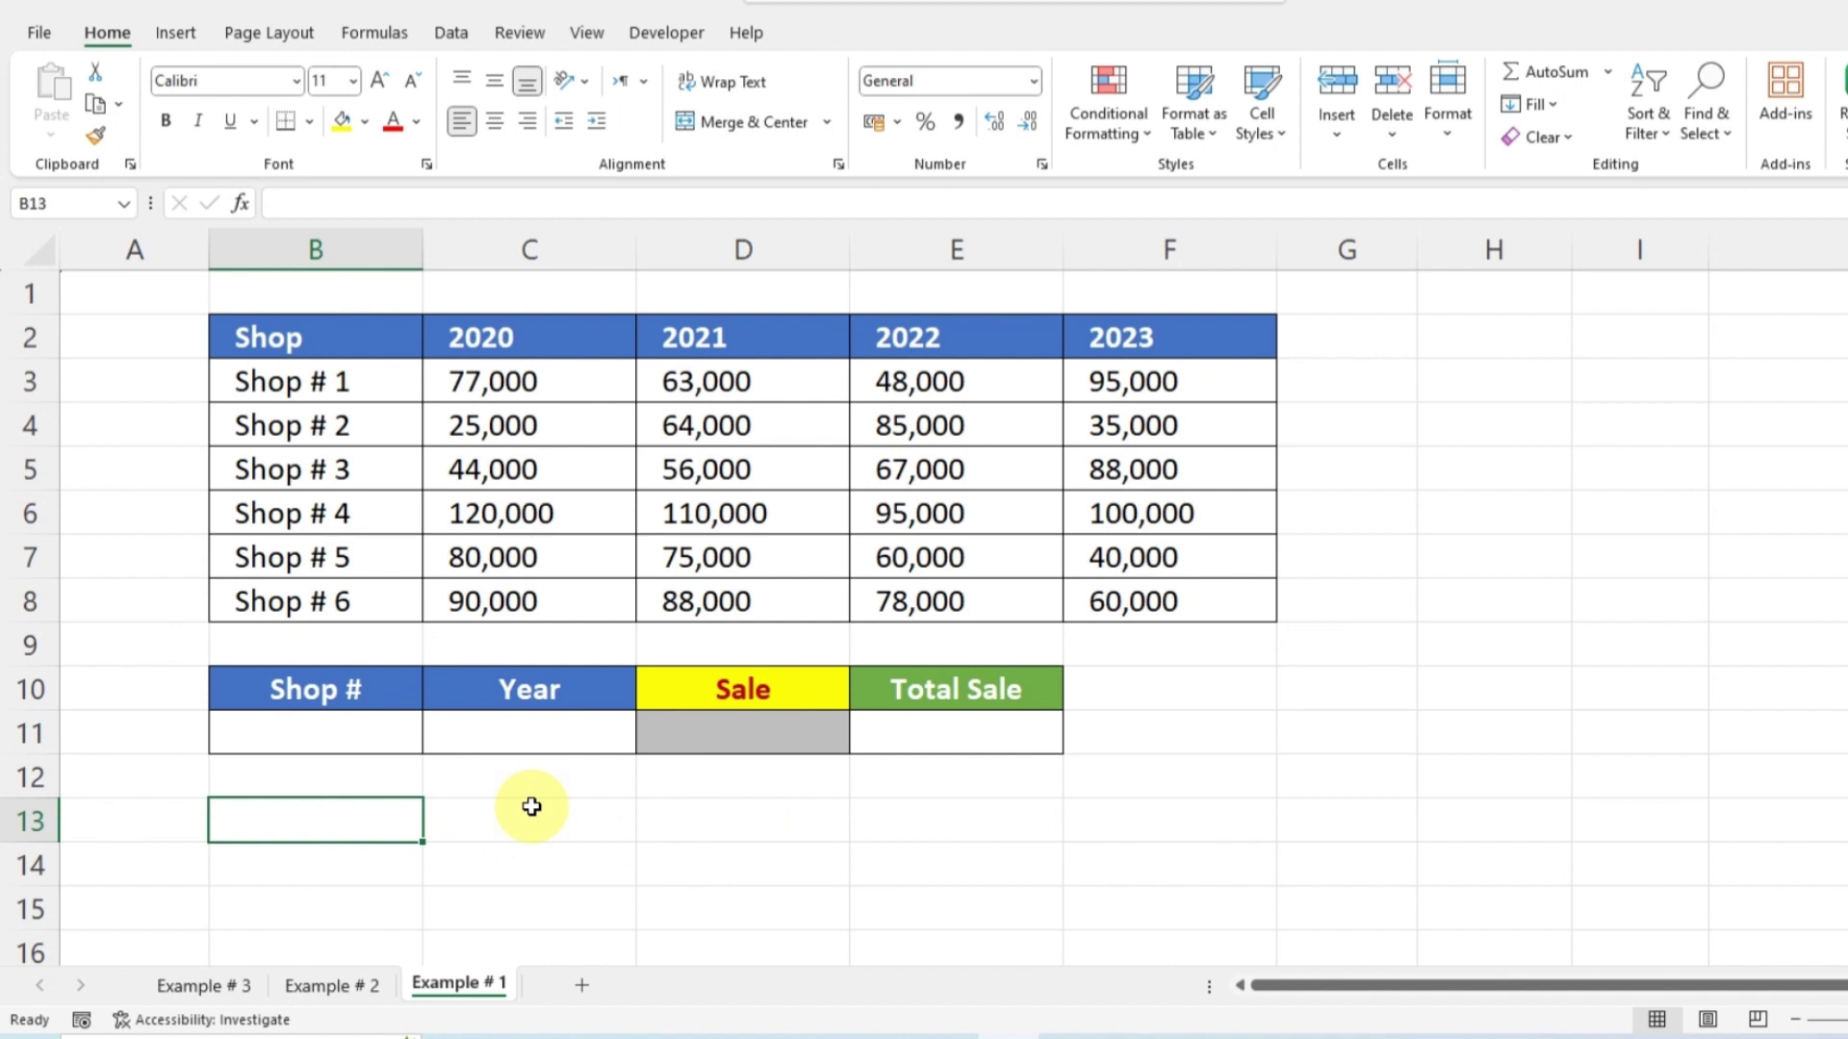
text(=xl)
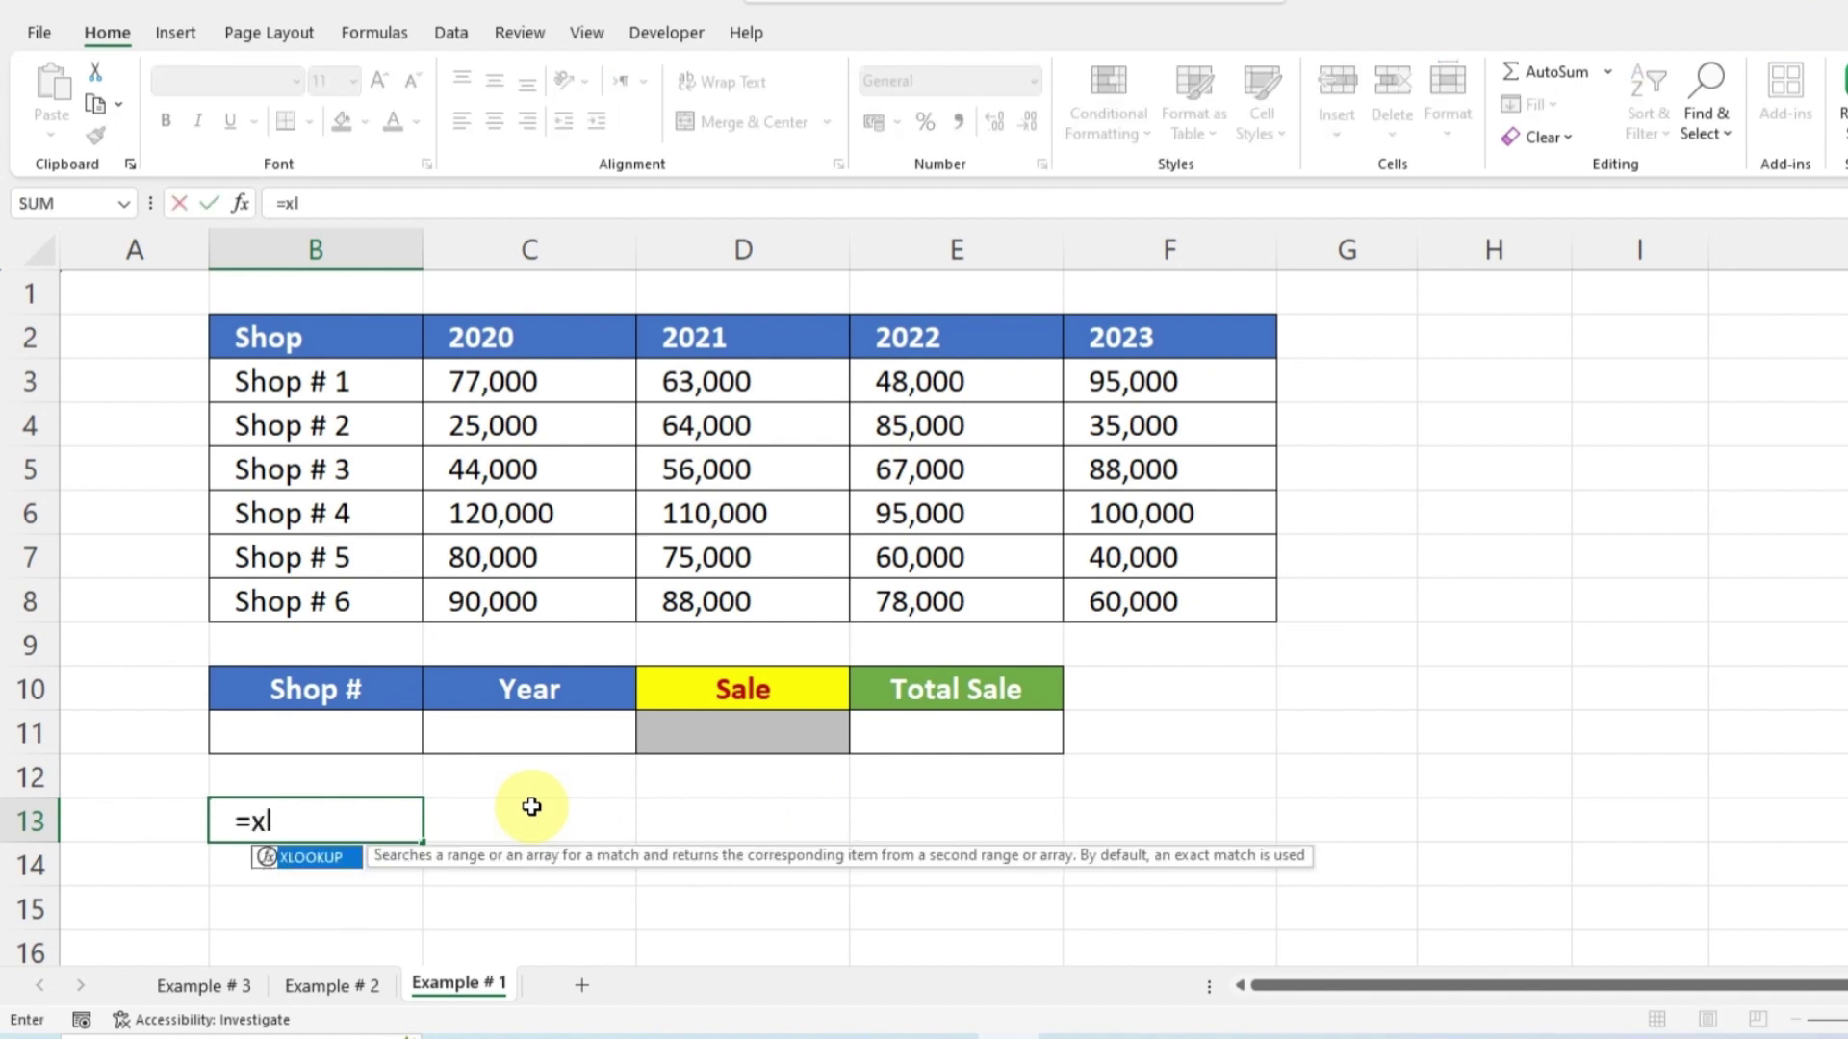
text(()
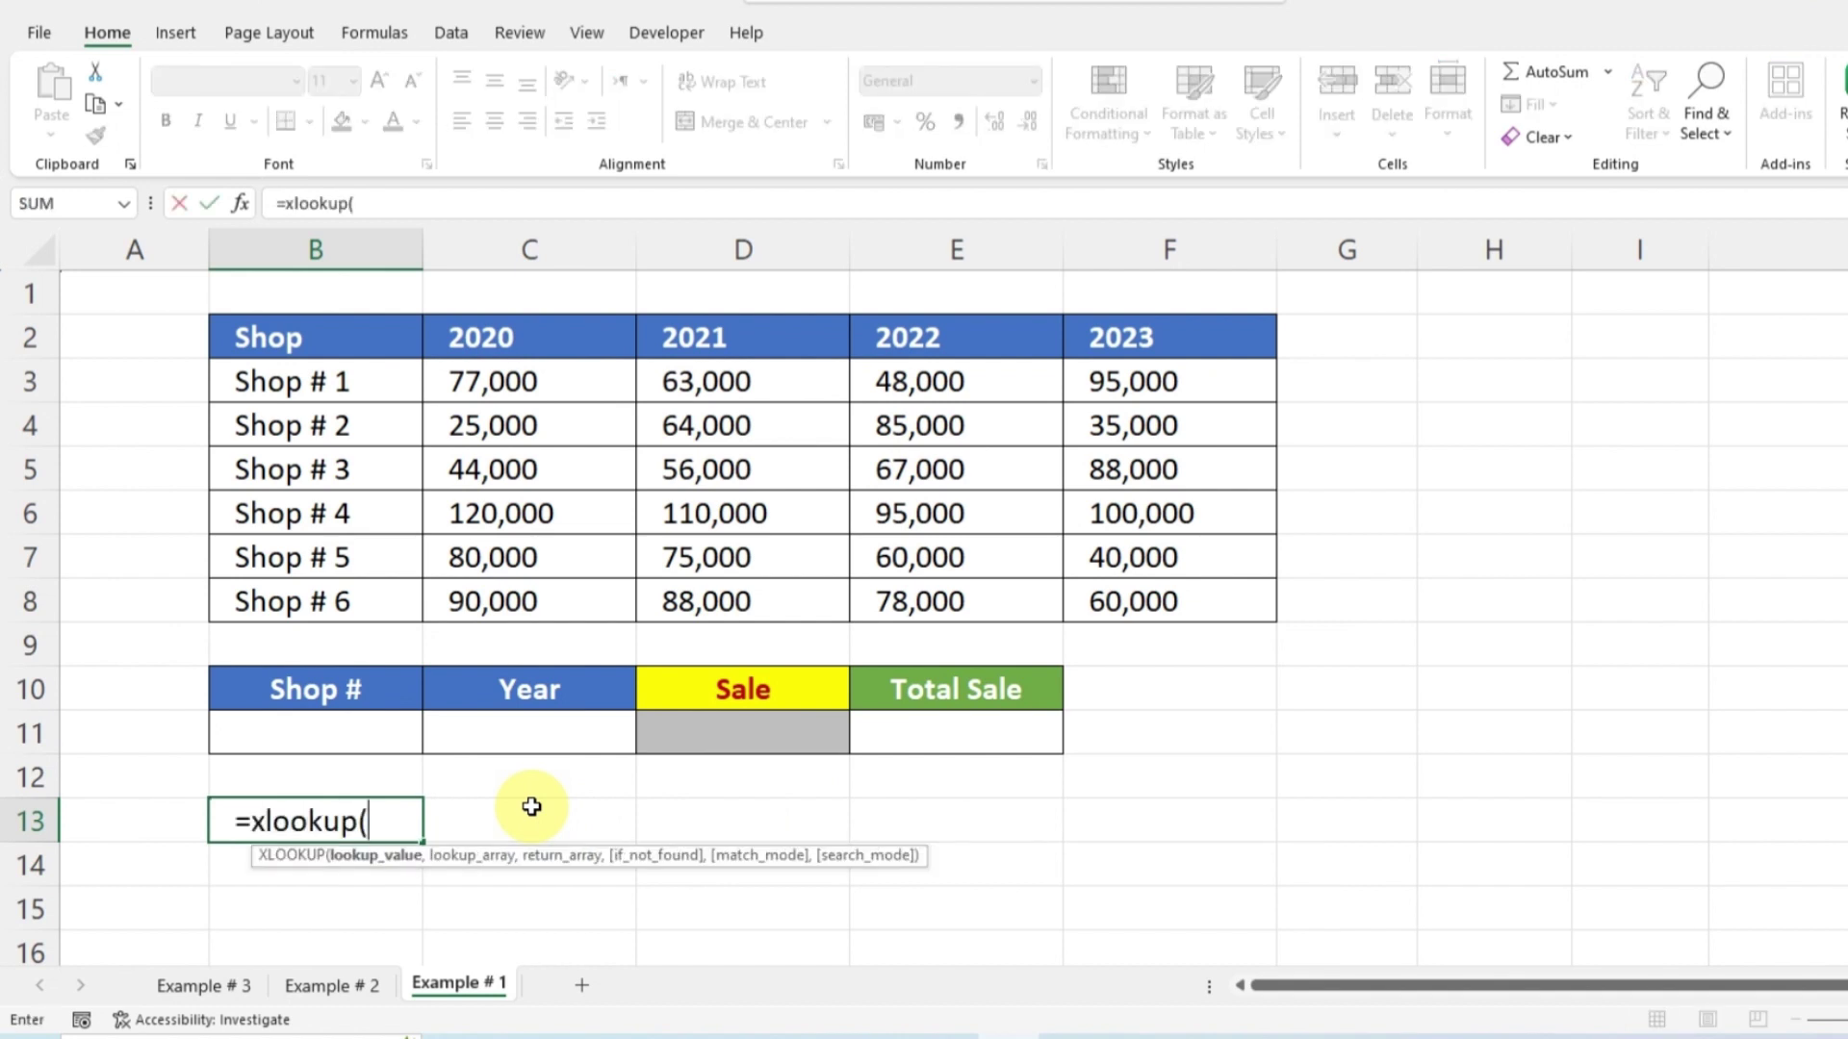
click(327, 729)
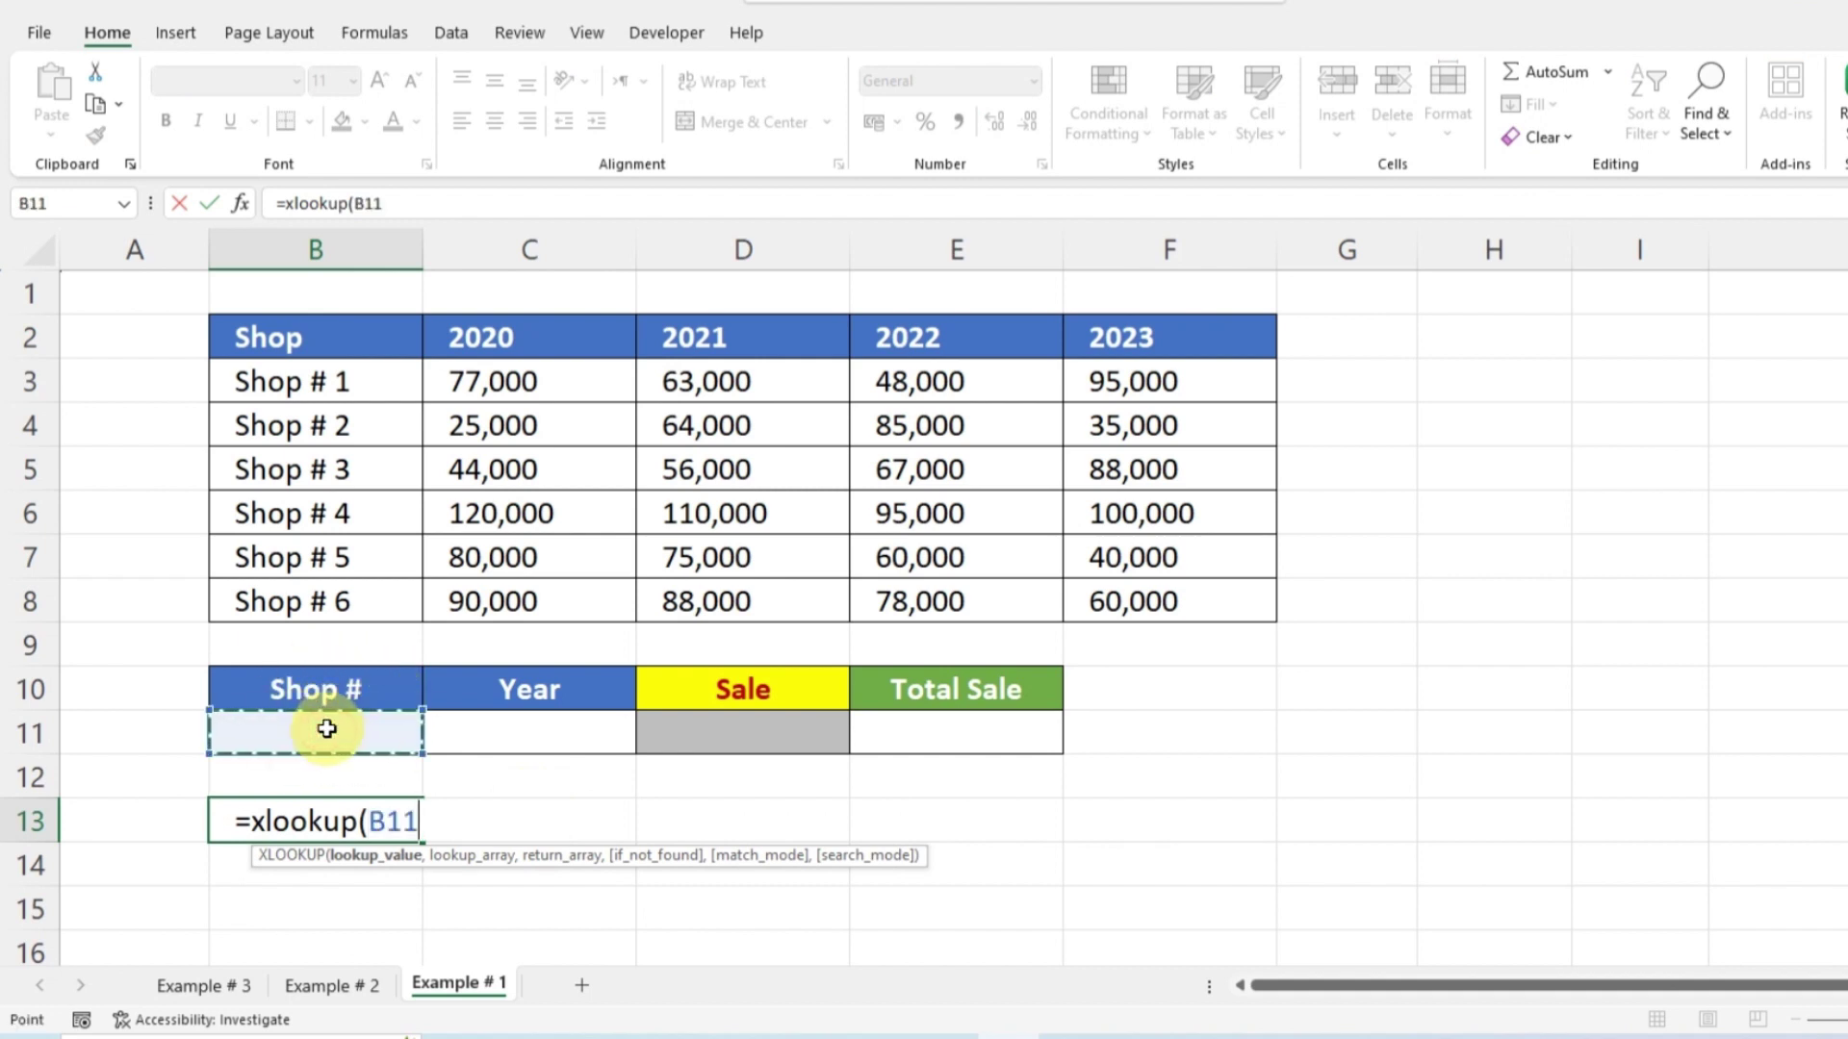
text(,)
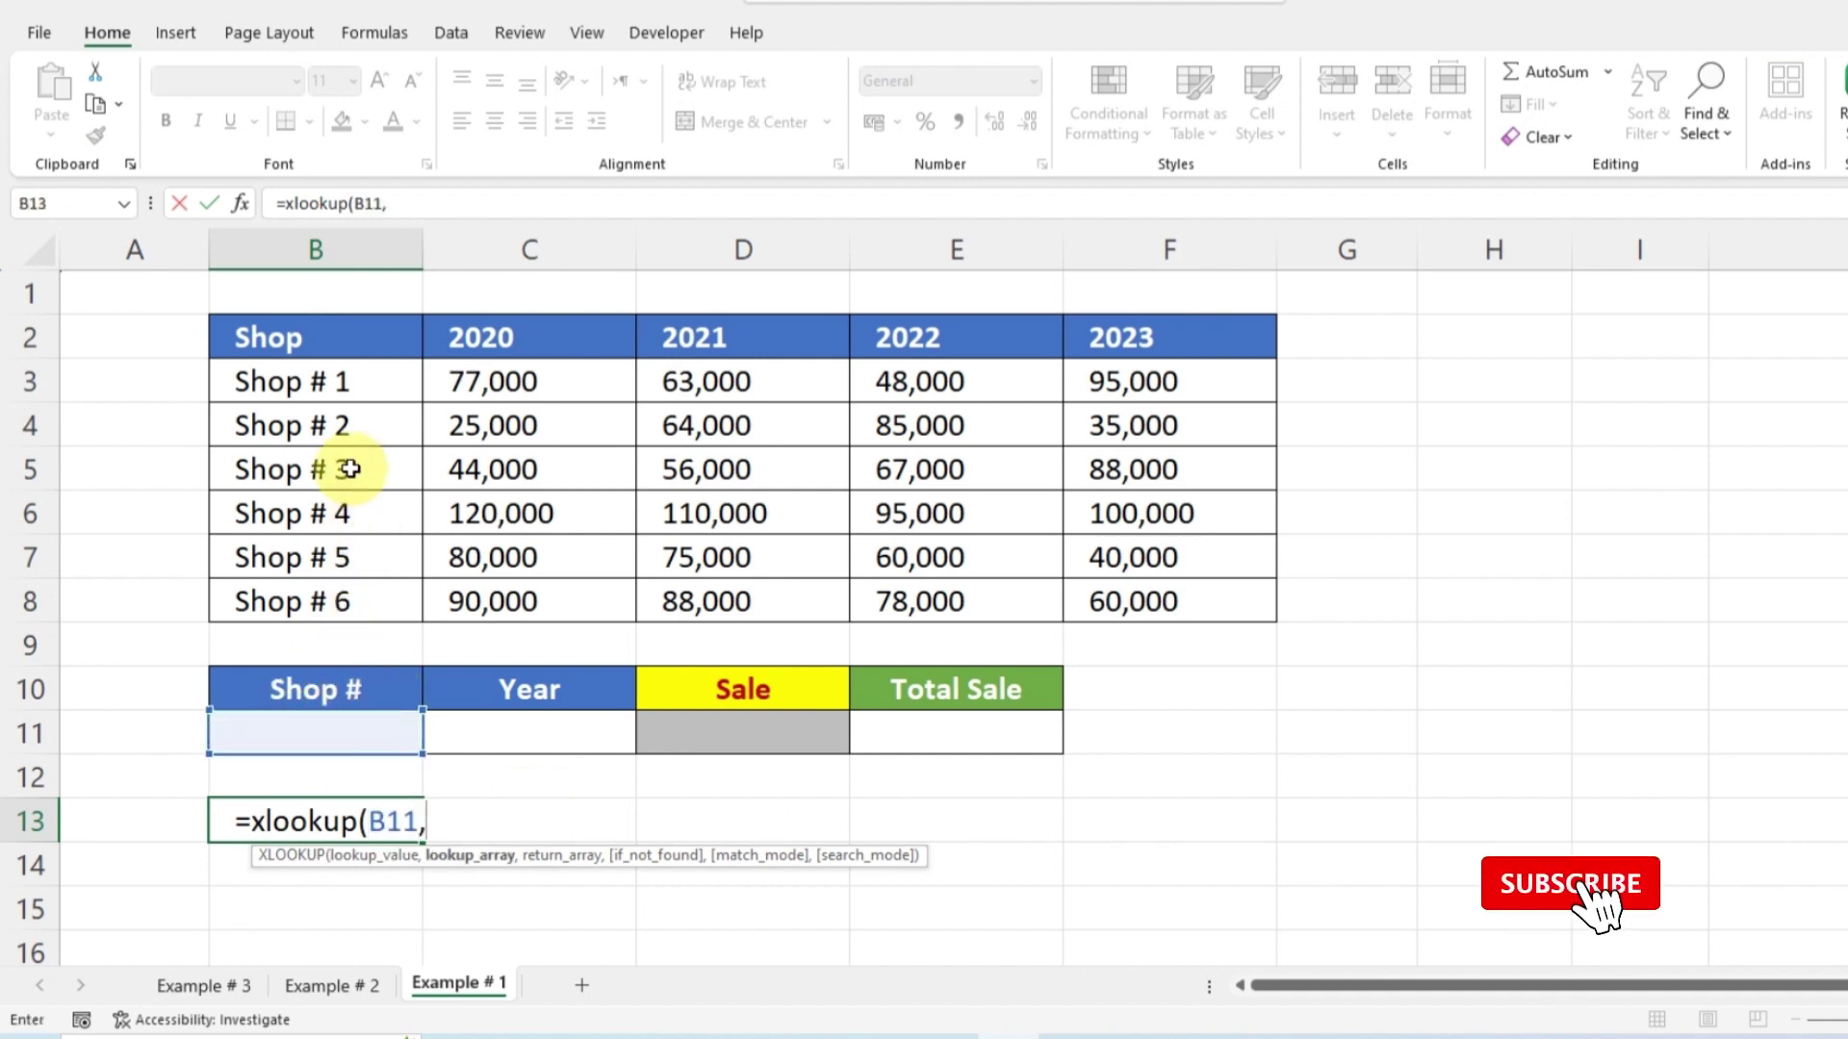
drag(345, 382, 337, 596)
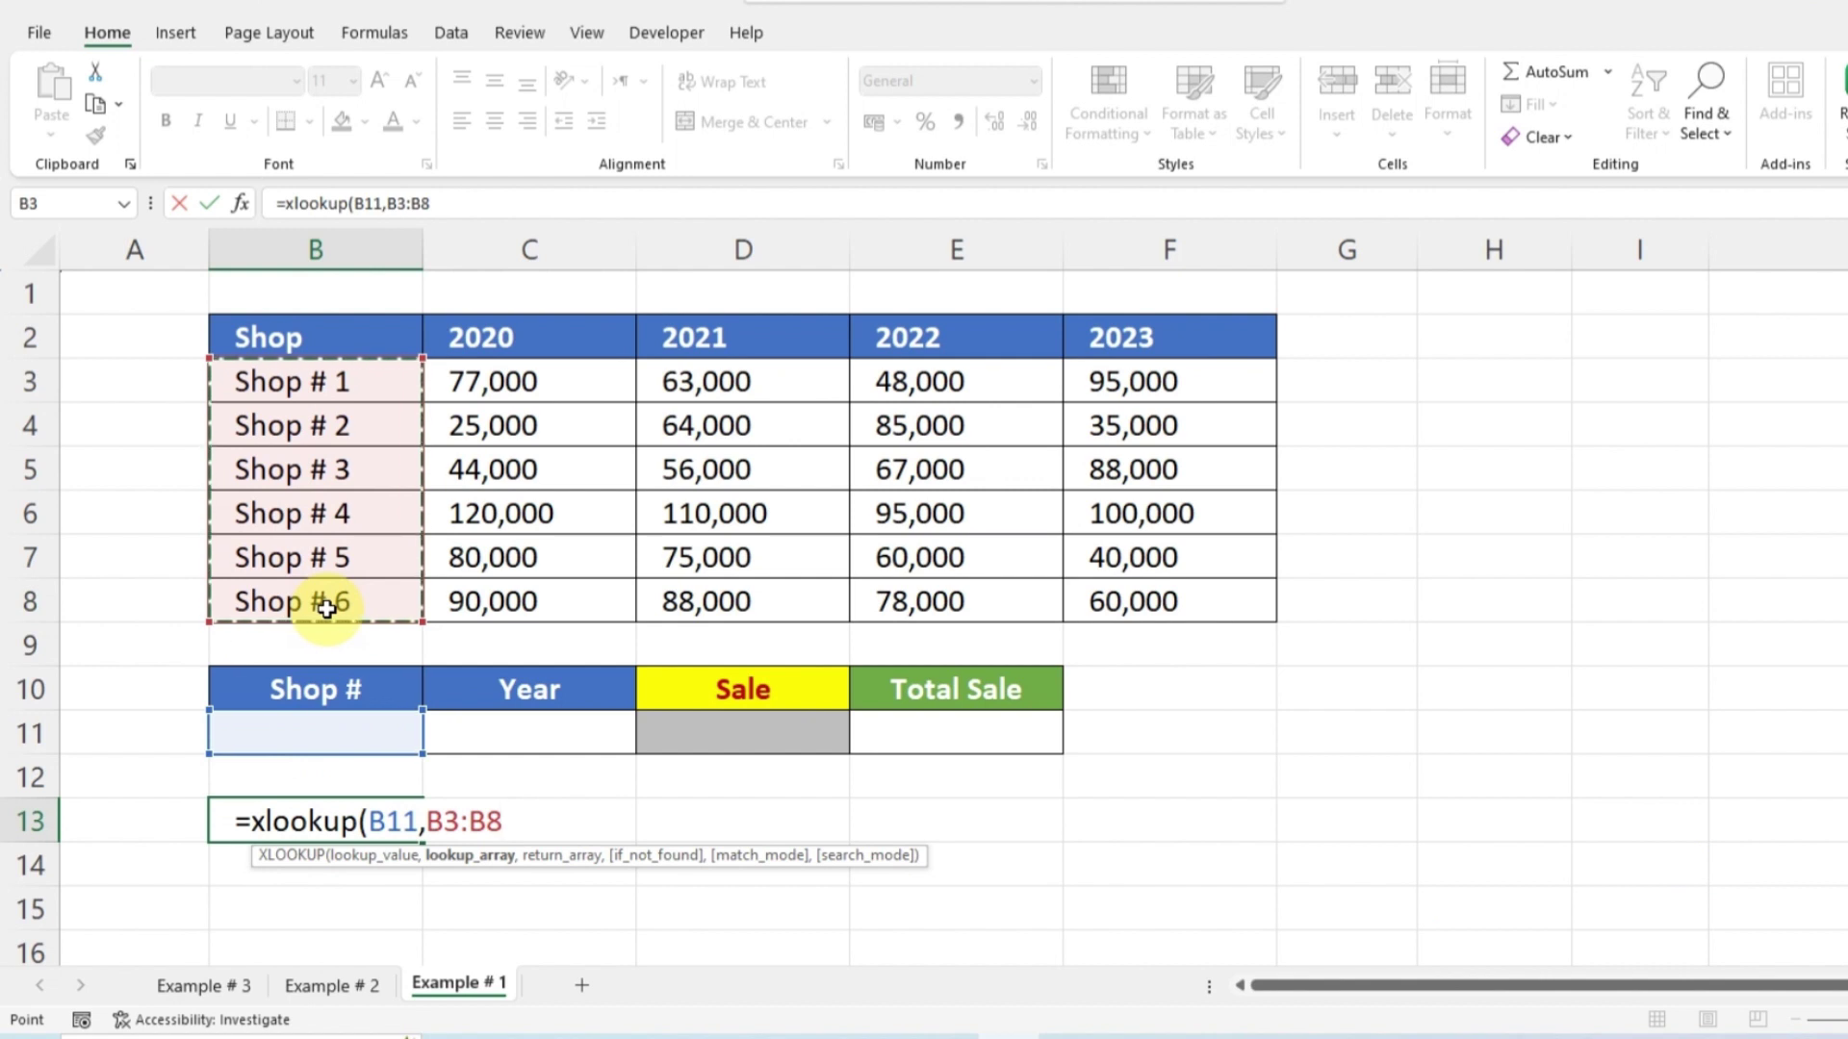
text(,)
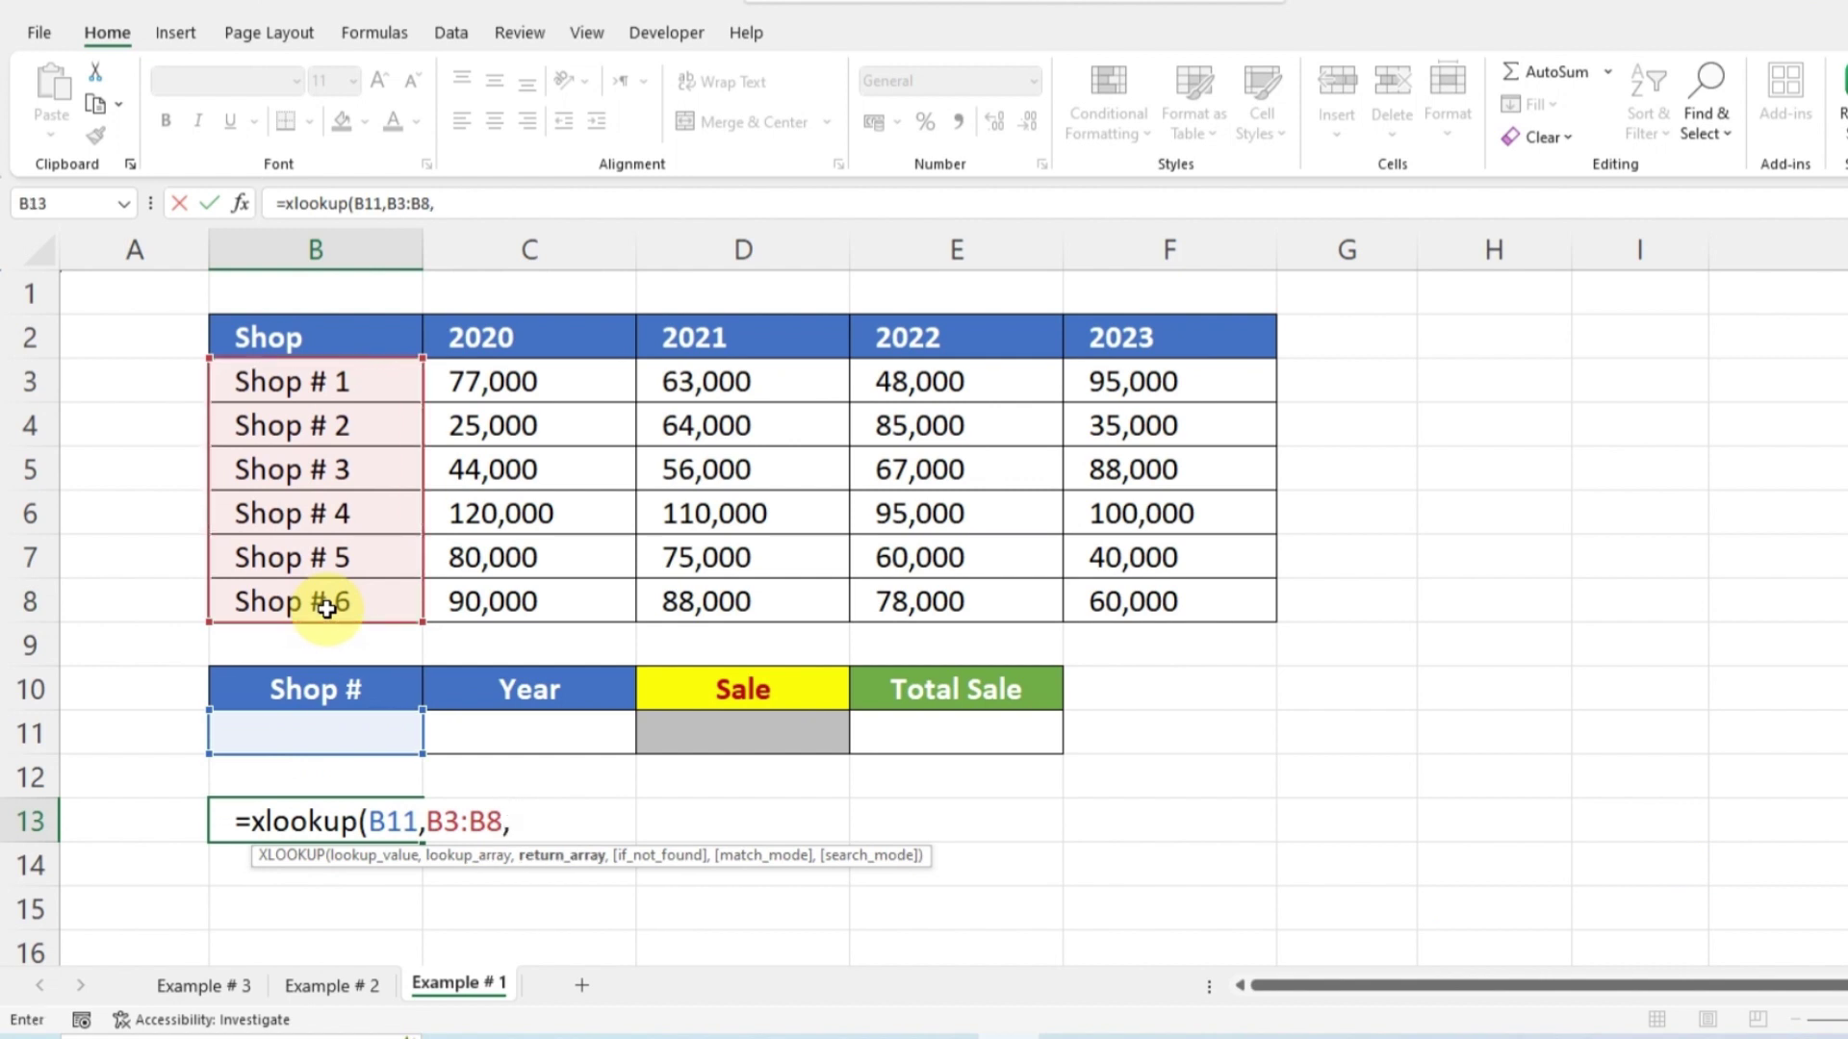
mouse_move(525, 385)
mouse_down()
mouse_move(1027, 572)
mouse_move(1128, 585)
mouse_up()
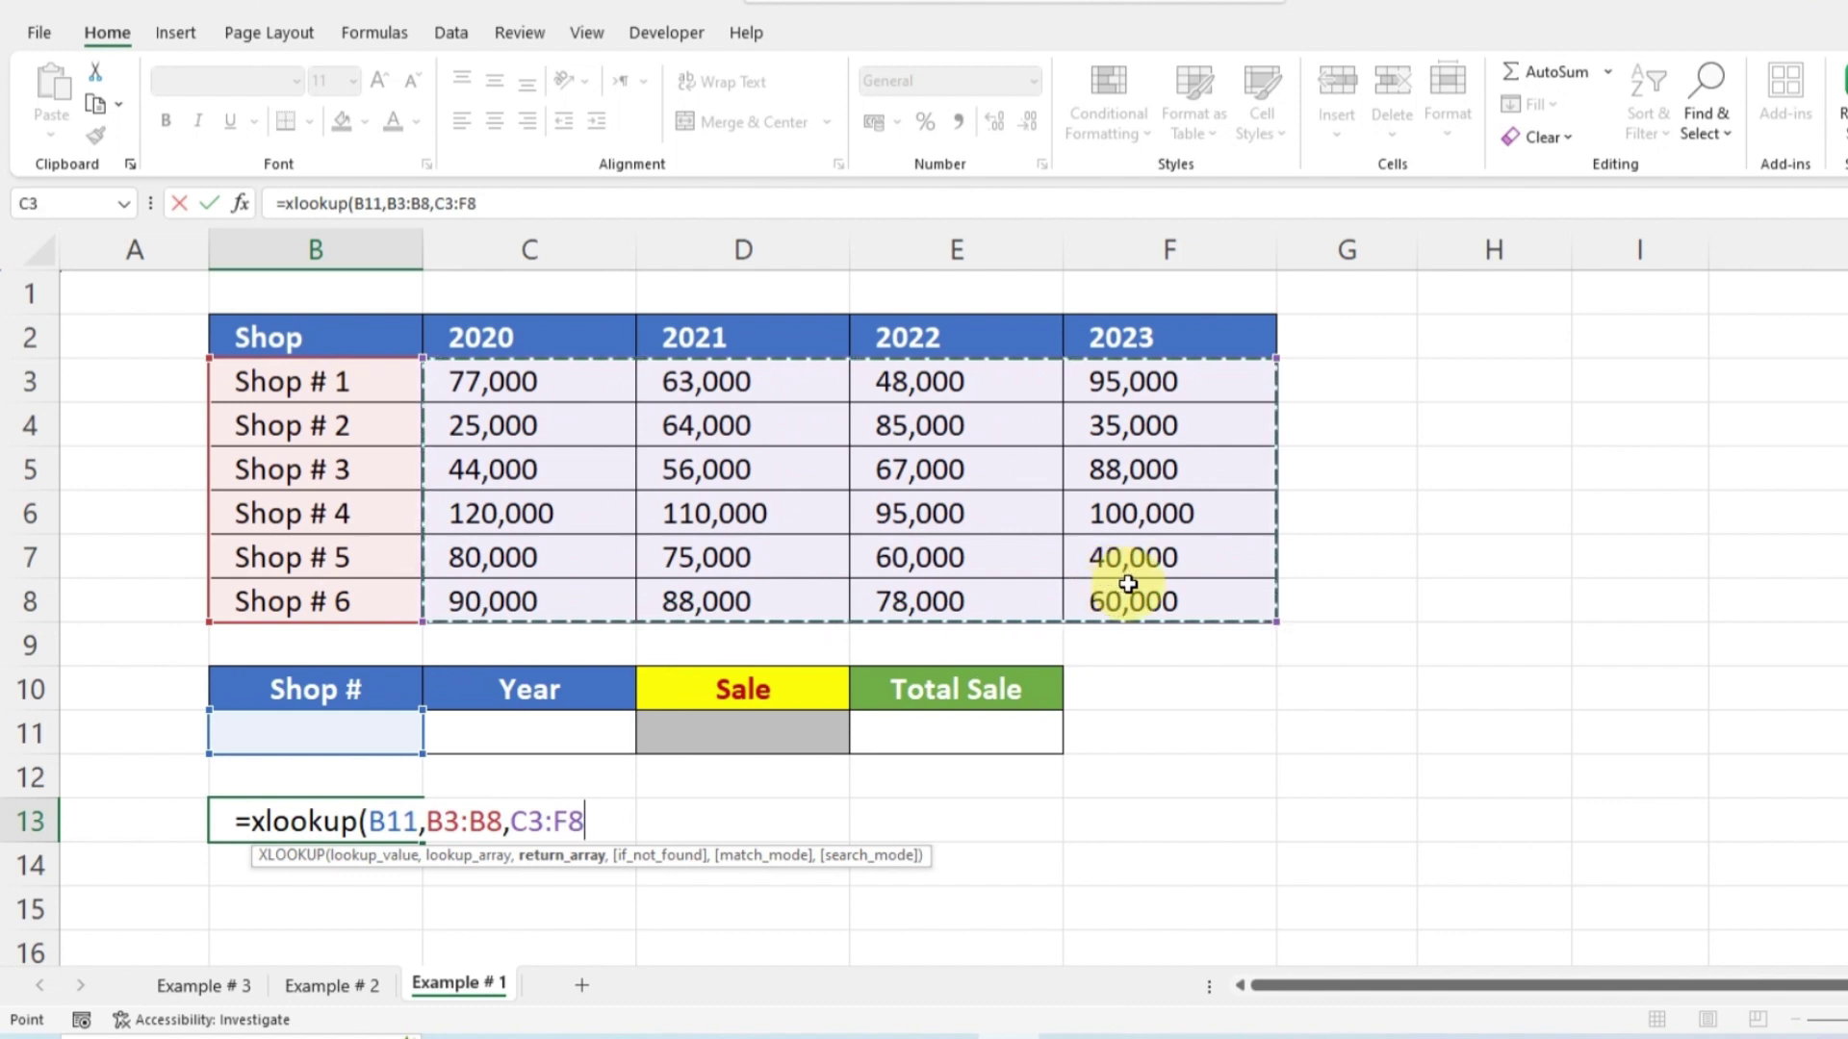
text())
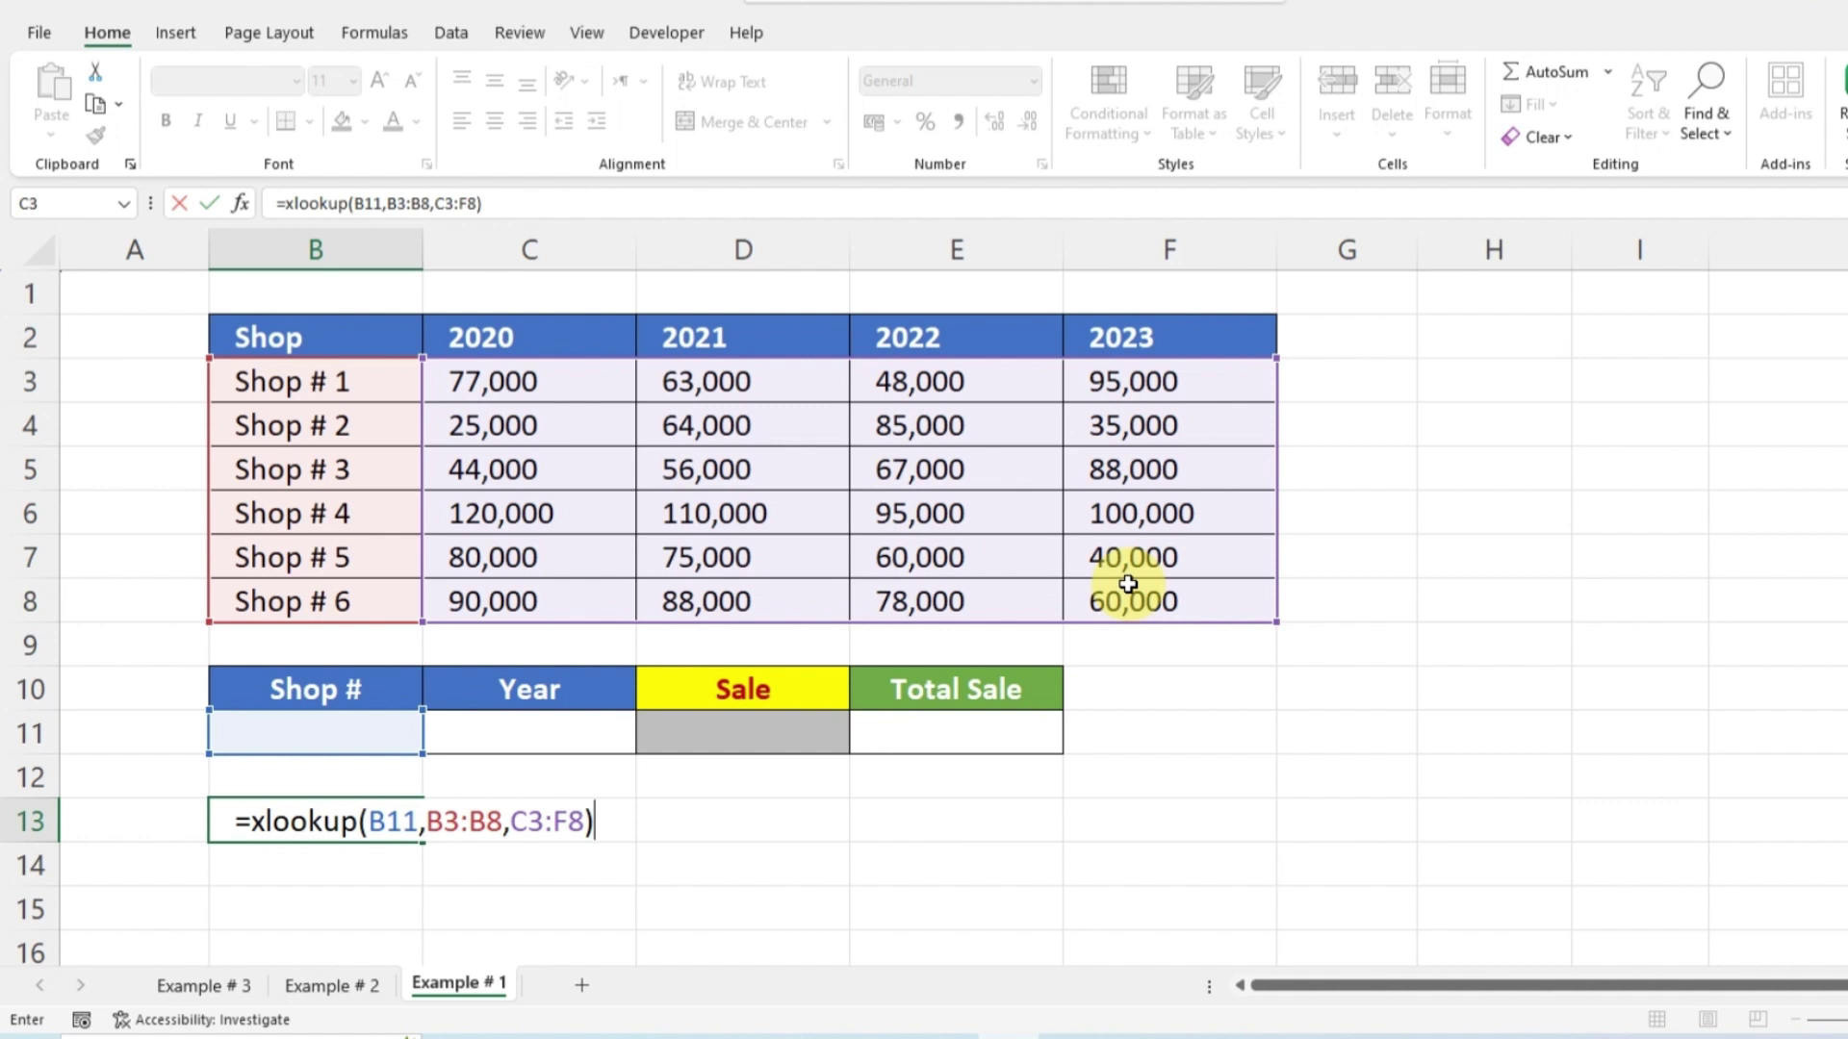
key(Return)
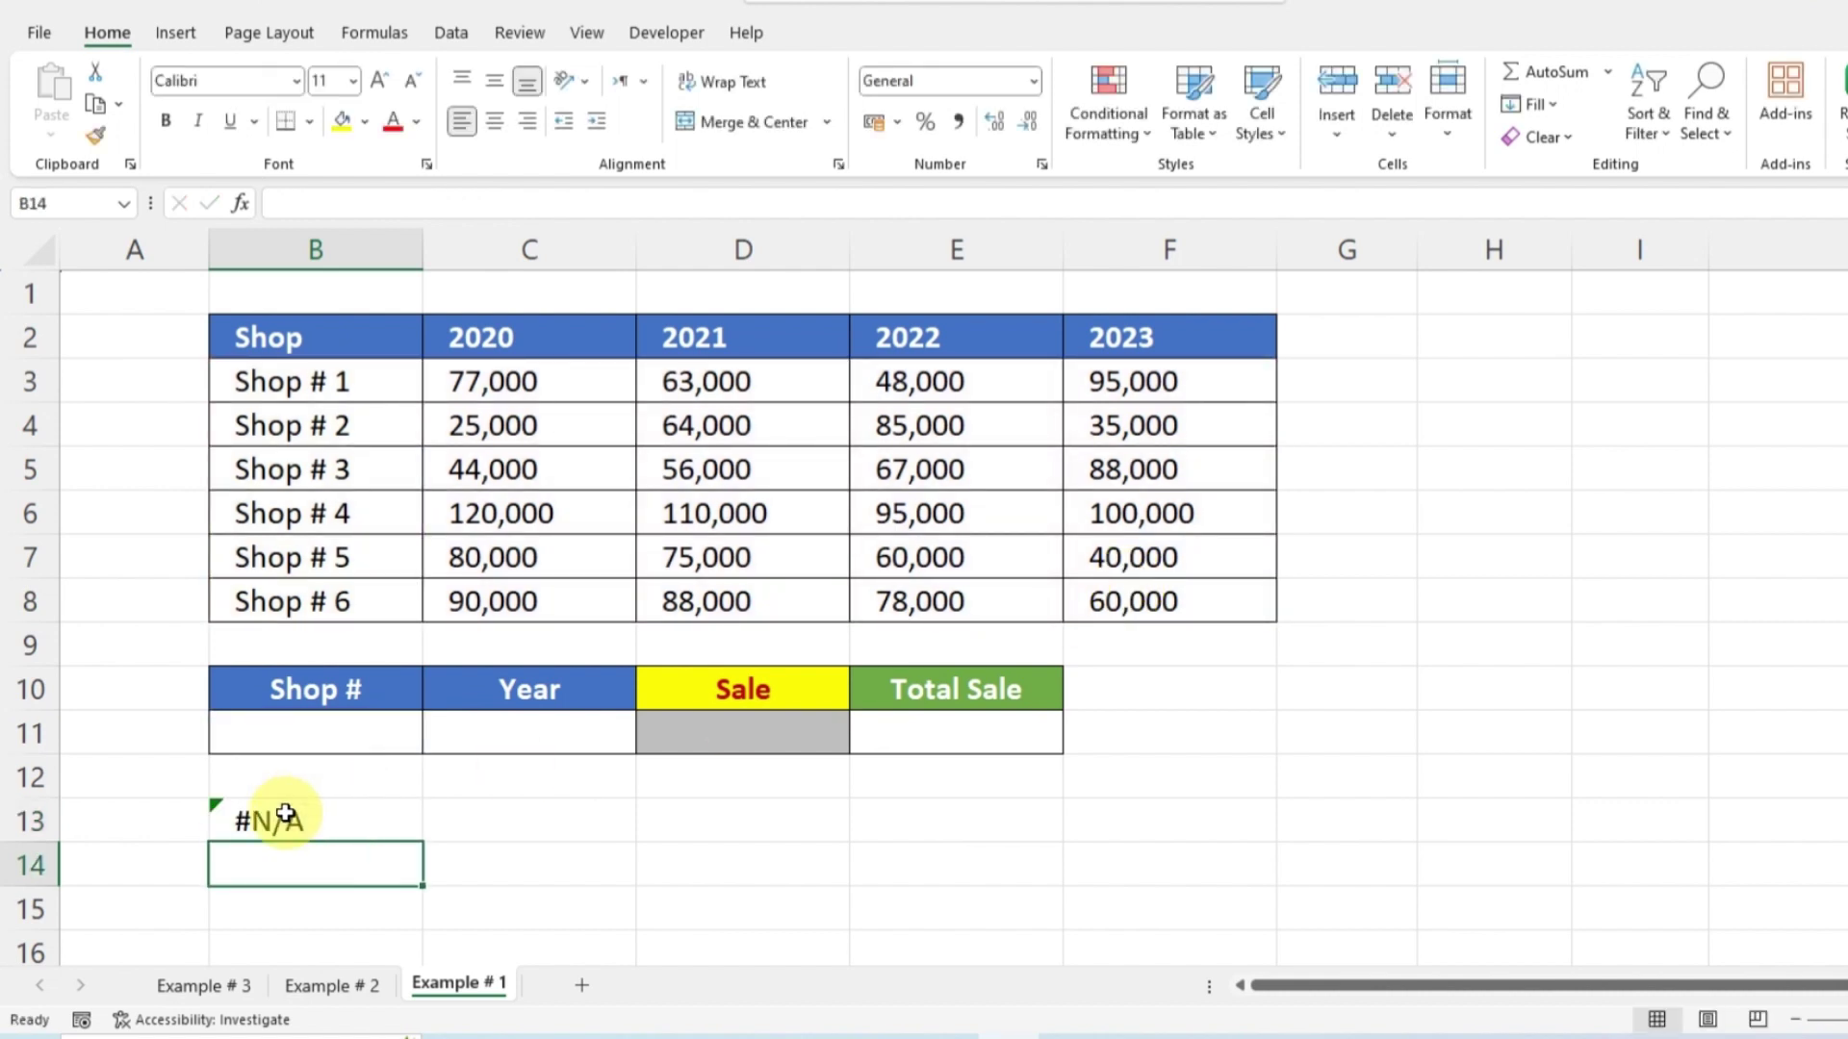
click(336, 734)
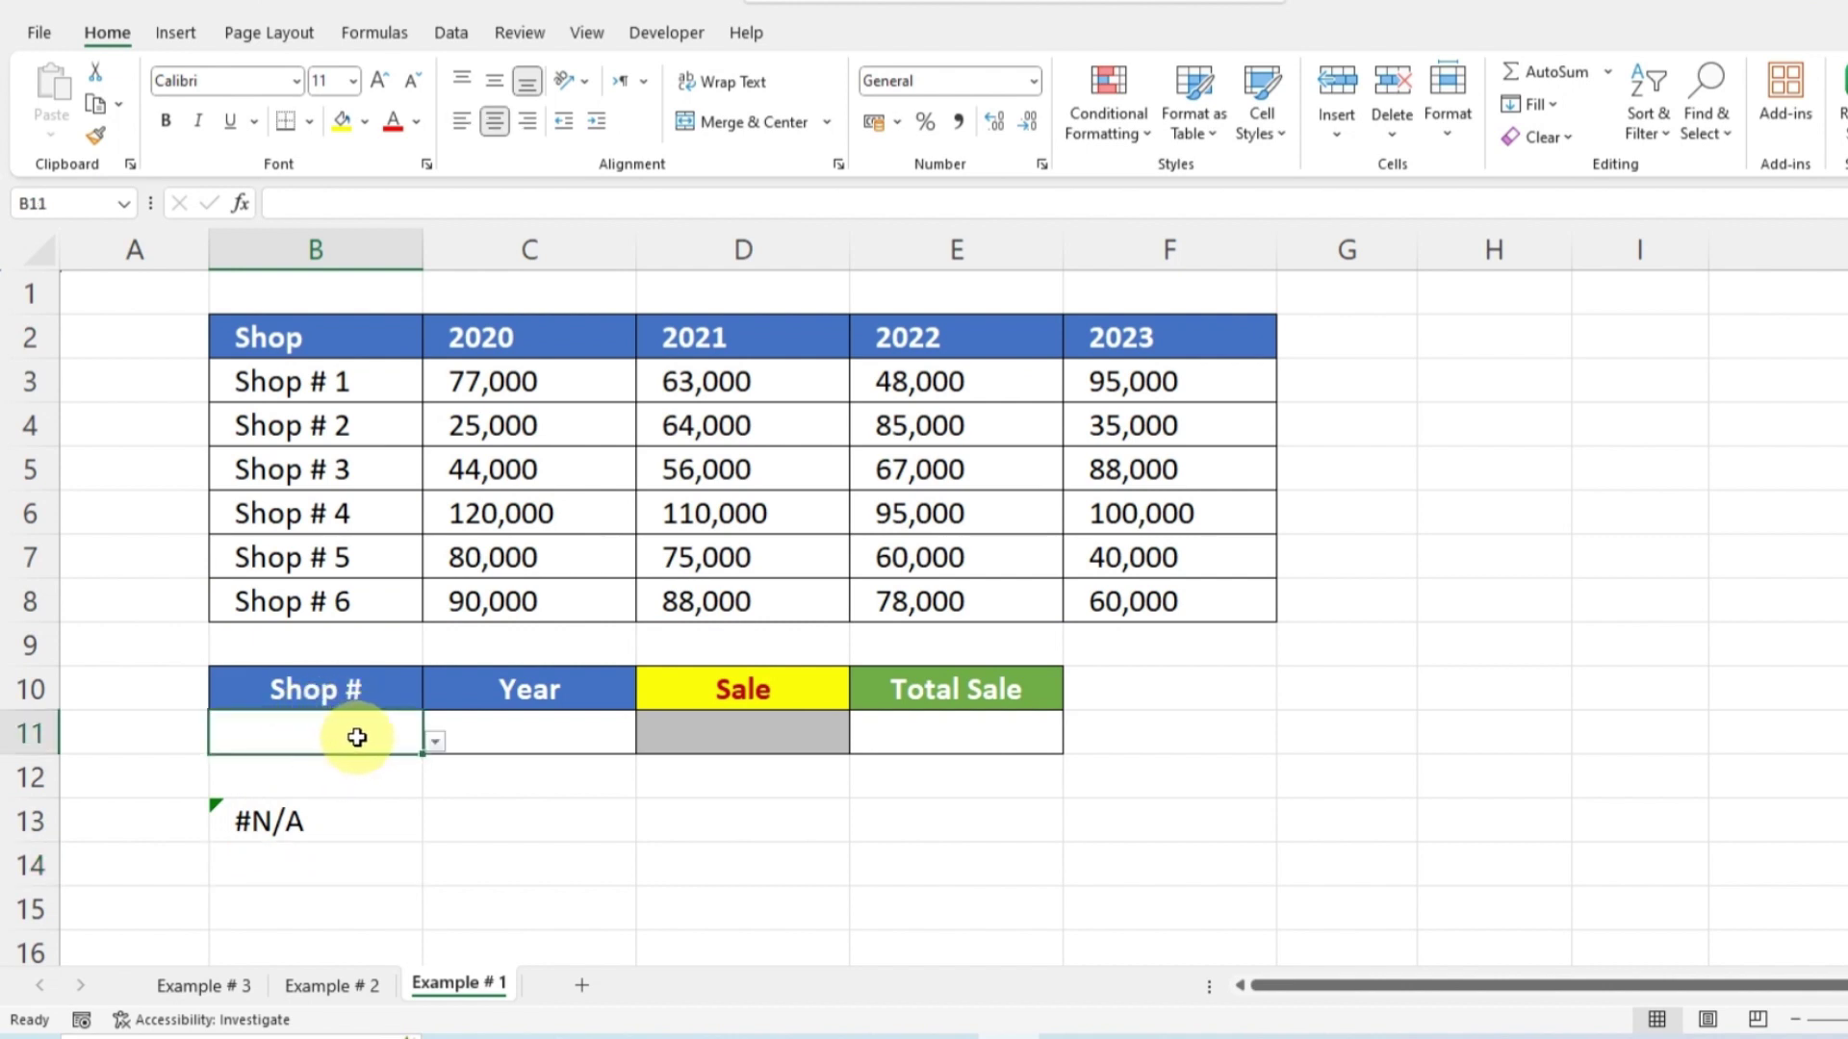
click(435, 741)
click(230, 774)
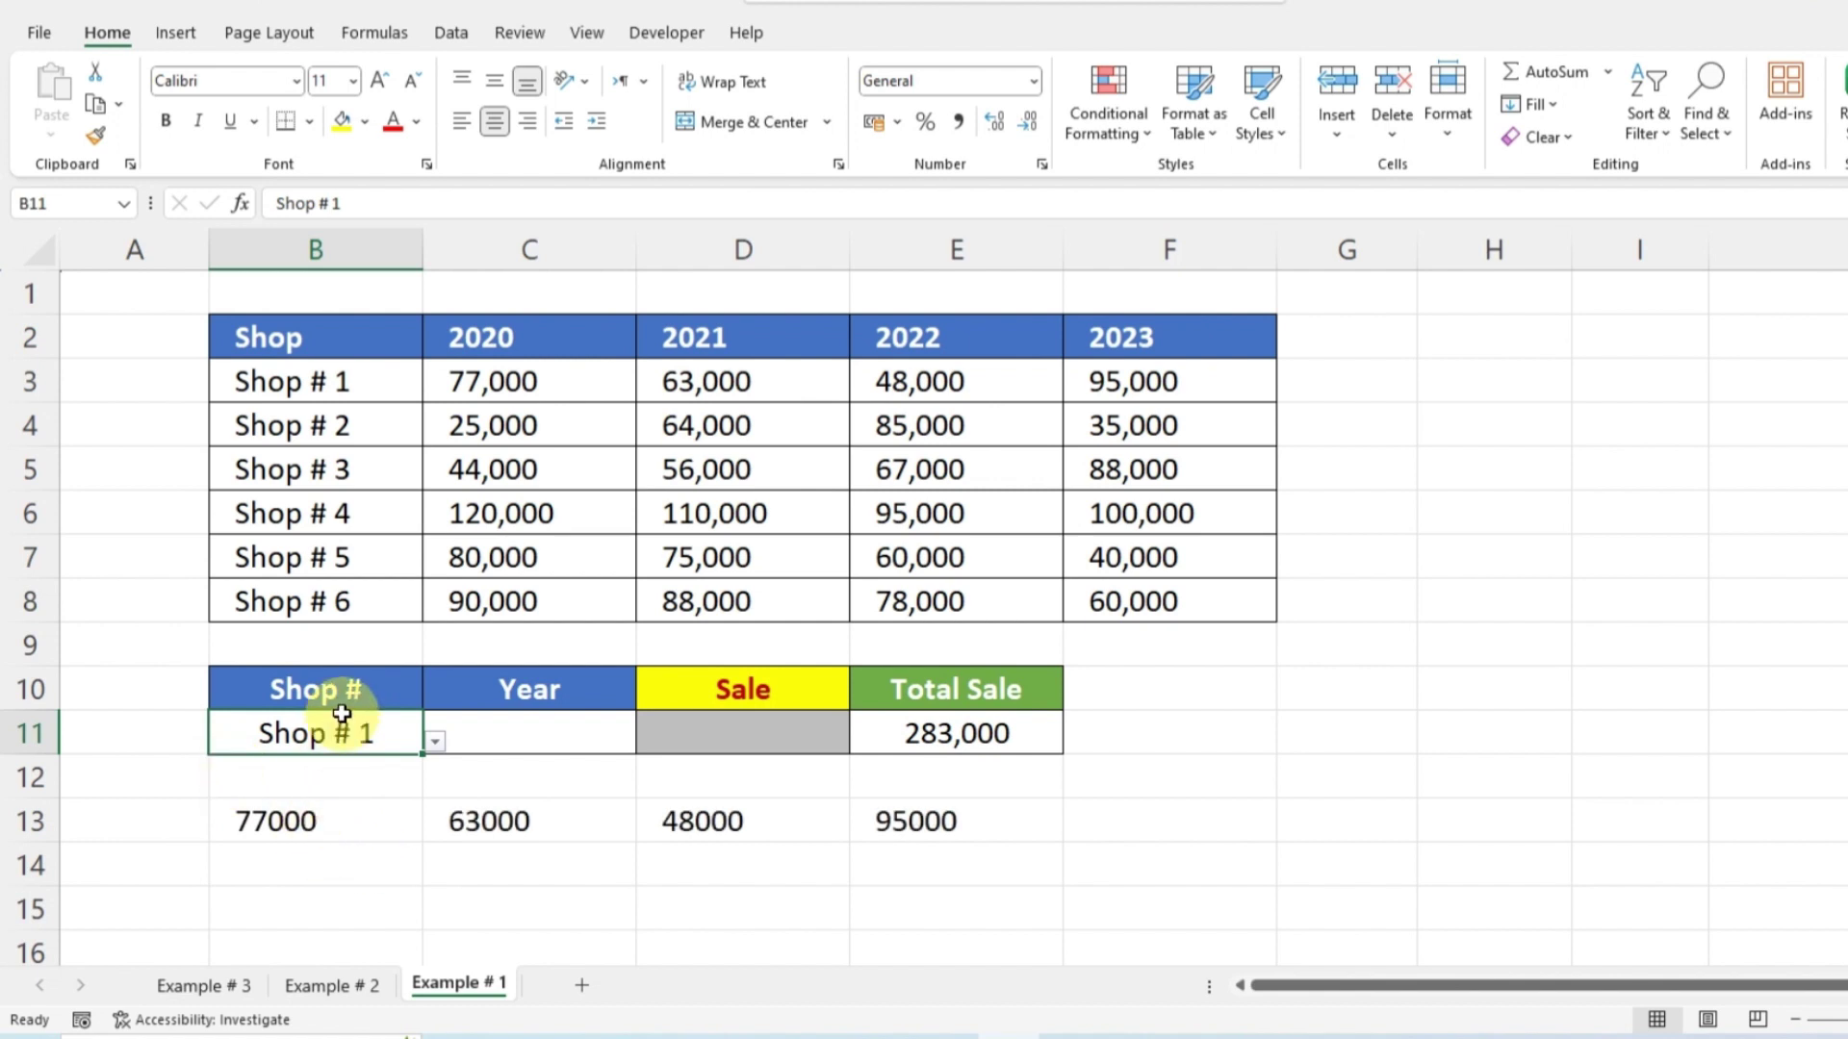
drag(525, 383, 1116, 382)
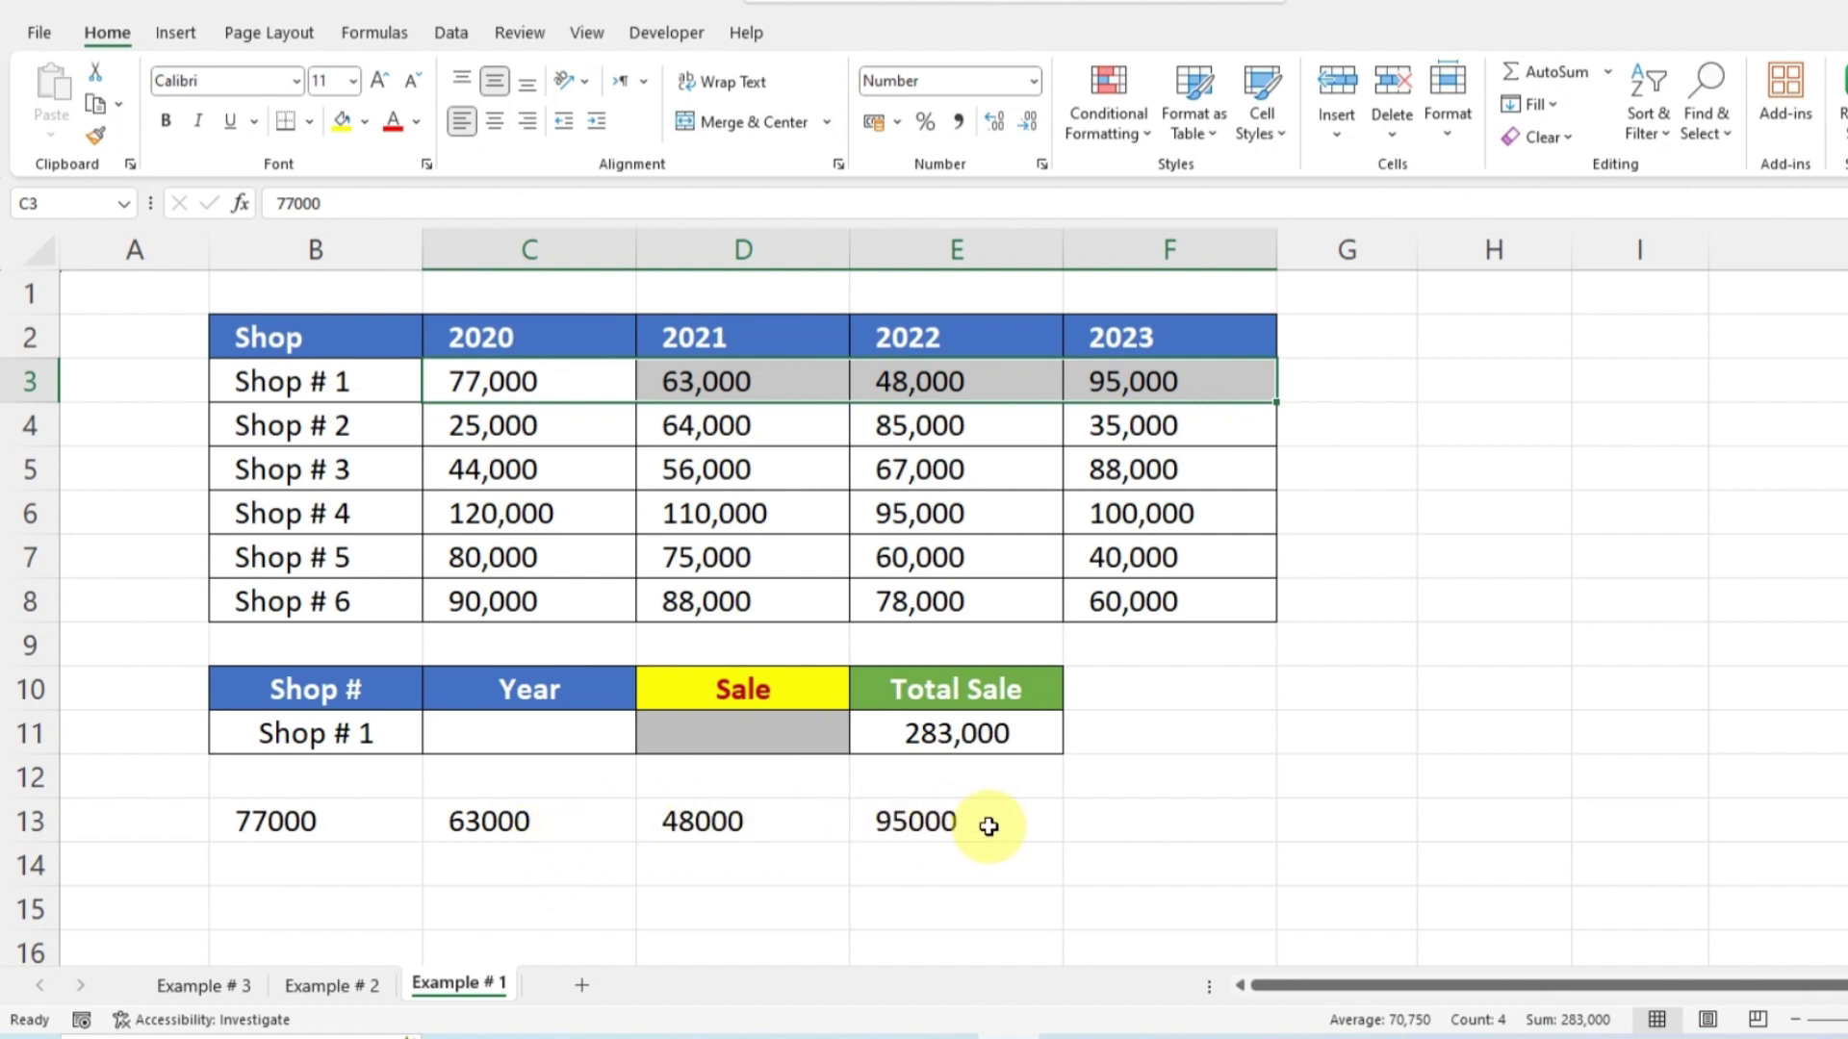
click(796, 818)
key(BackSpace)
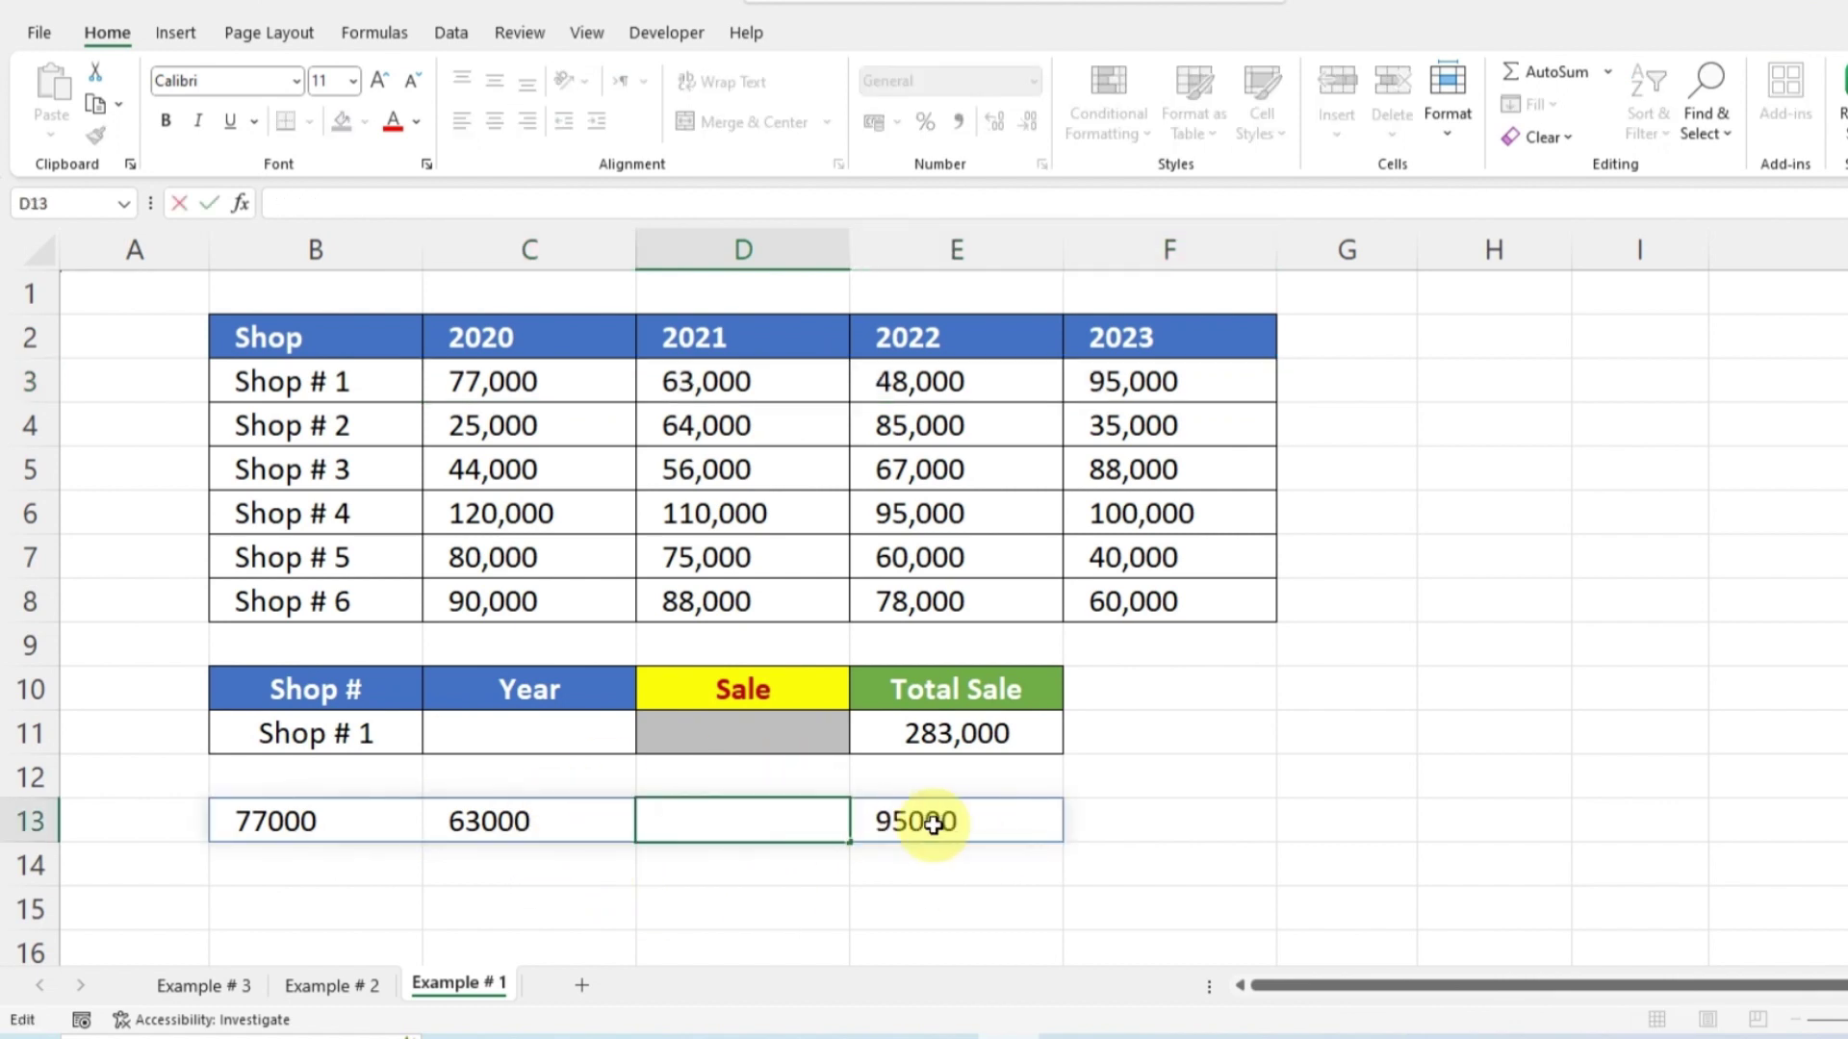
key(Escape)
click(934, 823)
key(BackSpace)
click(536, 817)
key(Escape)
click(543, 882)
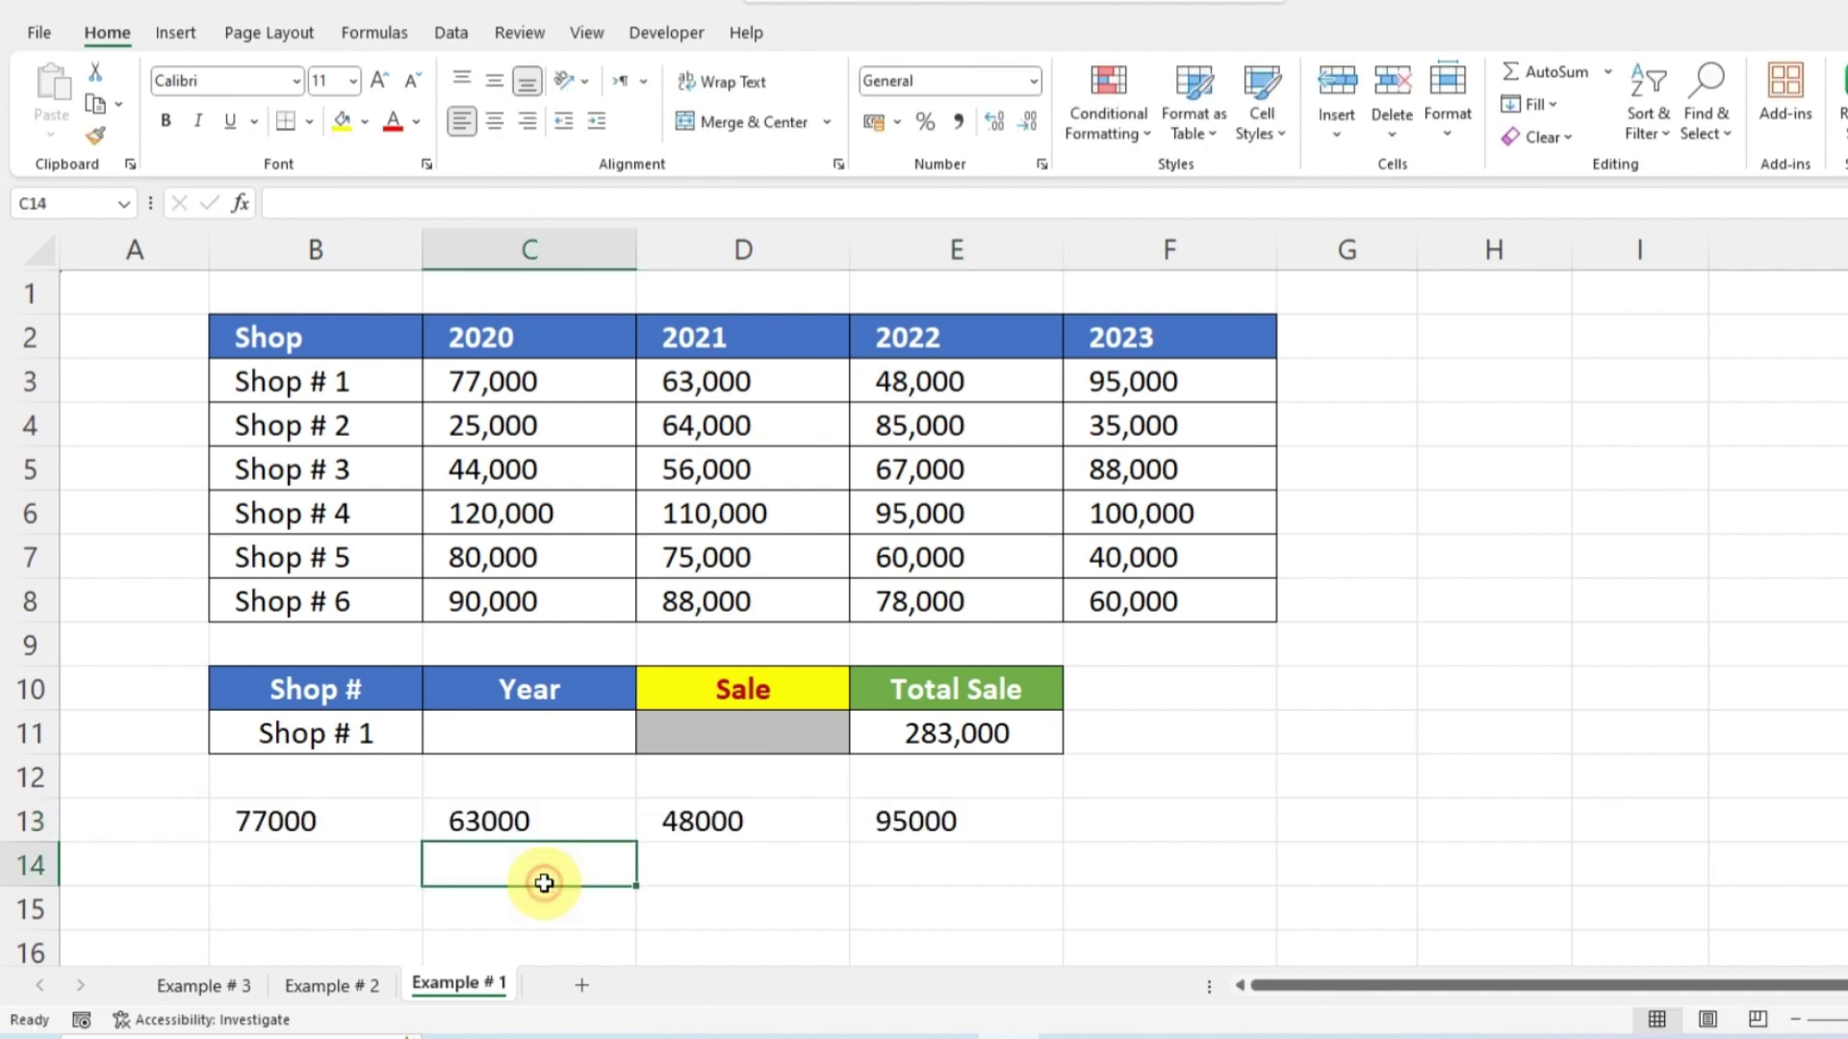
Step: Inspect the B13 formula without changing it and highlight the 2021 sales column D2:D8
click(318, 820)
double_click(289, 823)
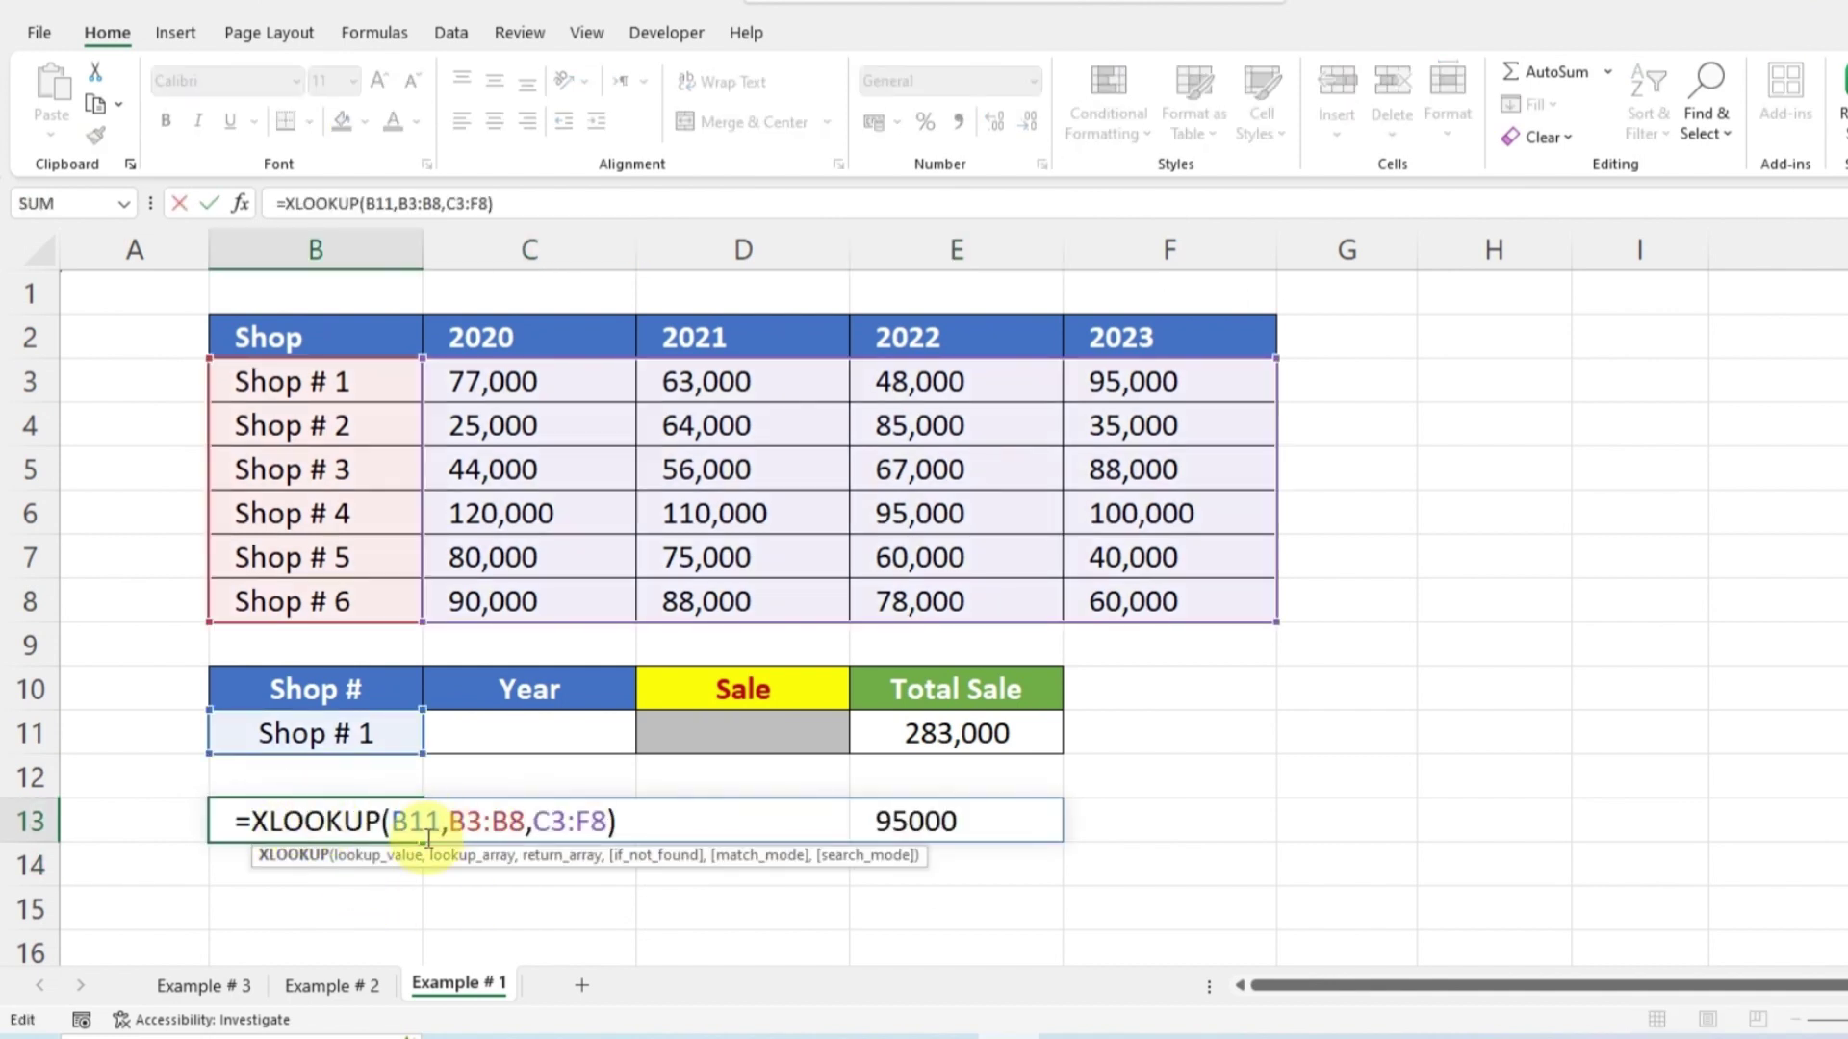
key(Escape)
click(741, 909)
drag(755, 331, 759, 597)
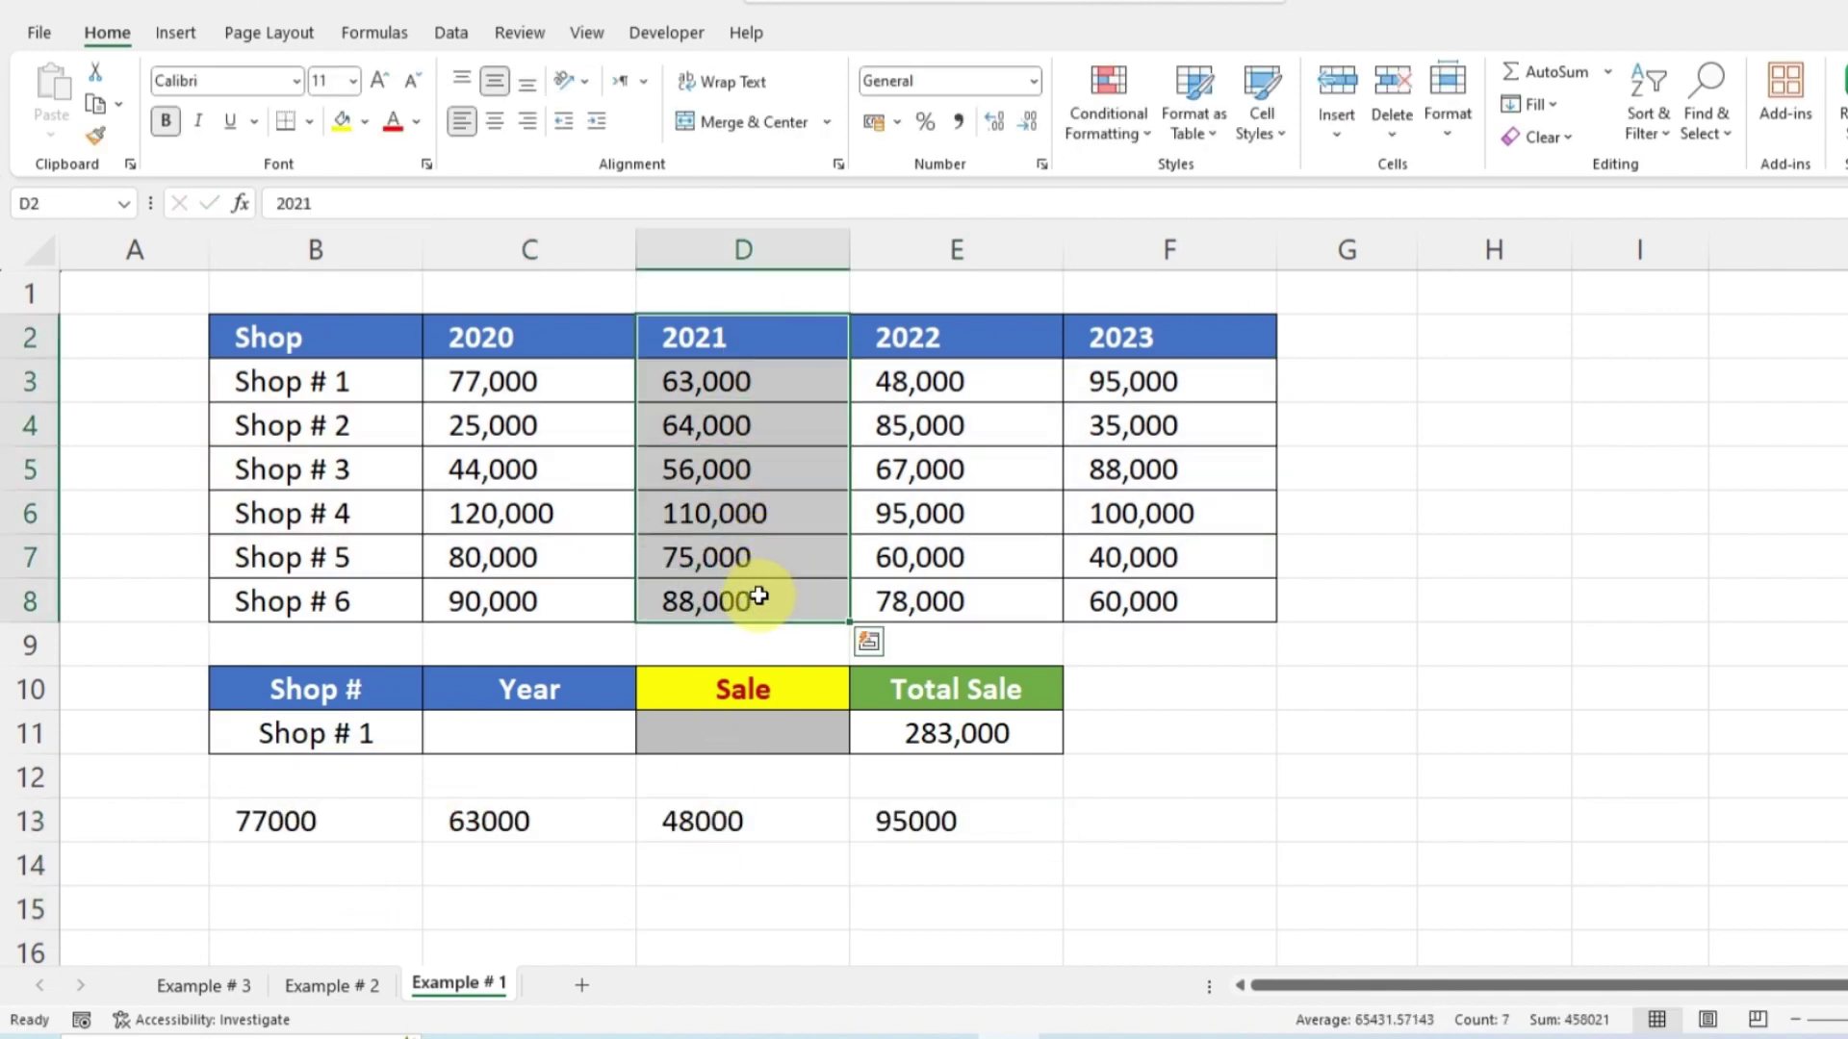
Step: Rewrite B13 as =XLOOKUP(C11,C2:F2,C3:F8), showing #N/A while Year is blank
click(380, 818)
double_click(381, 821)
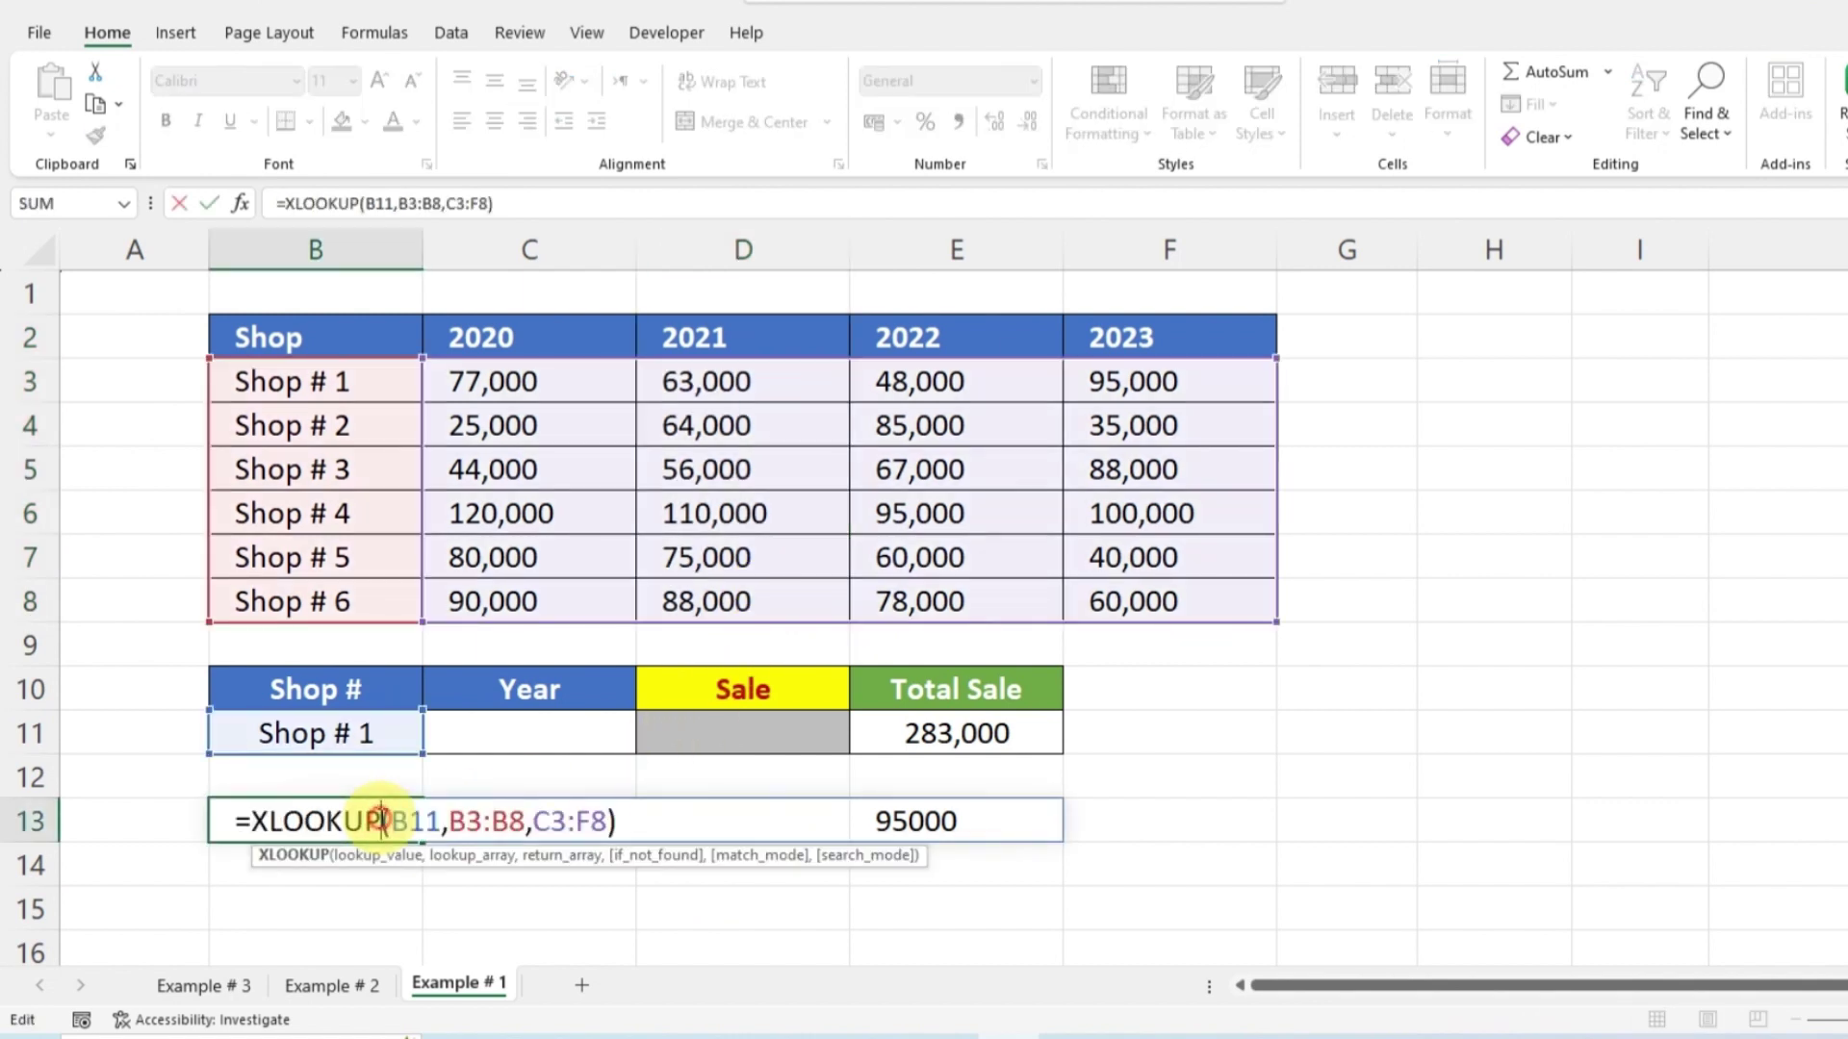
click(608, 821)
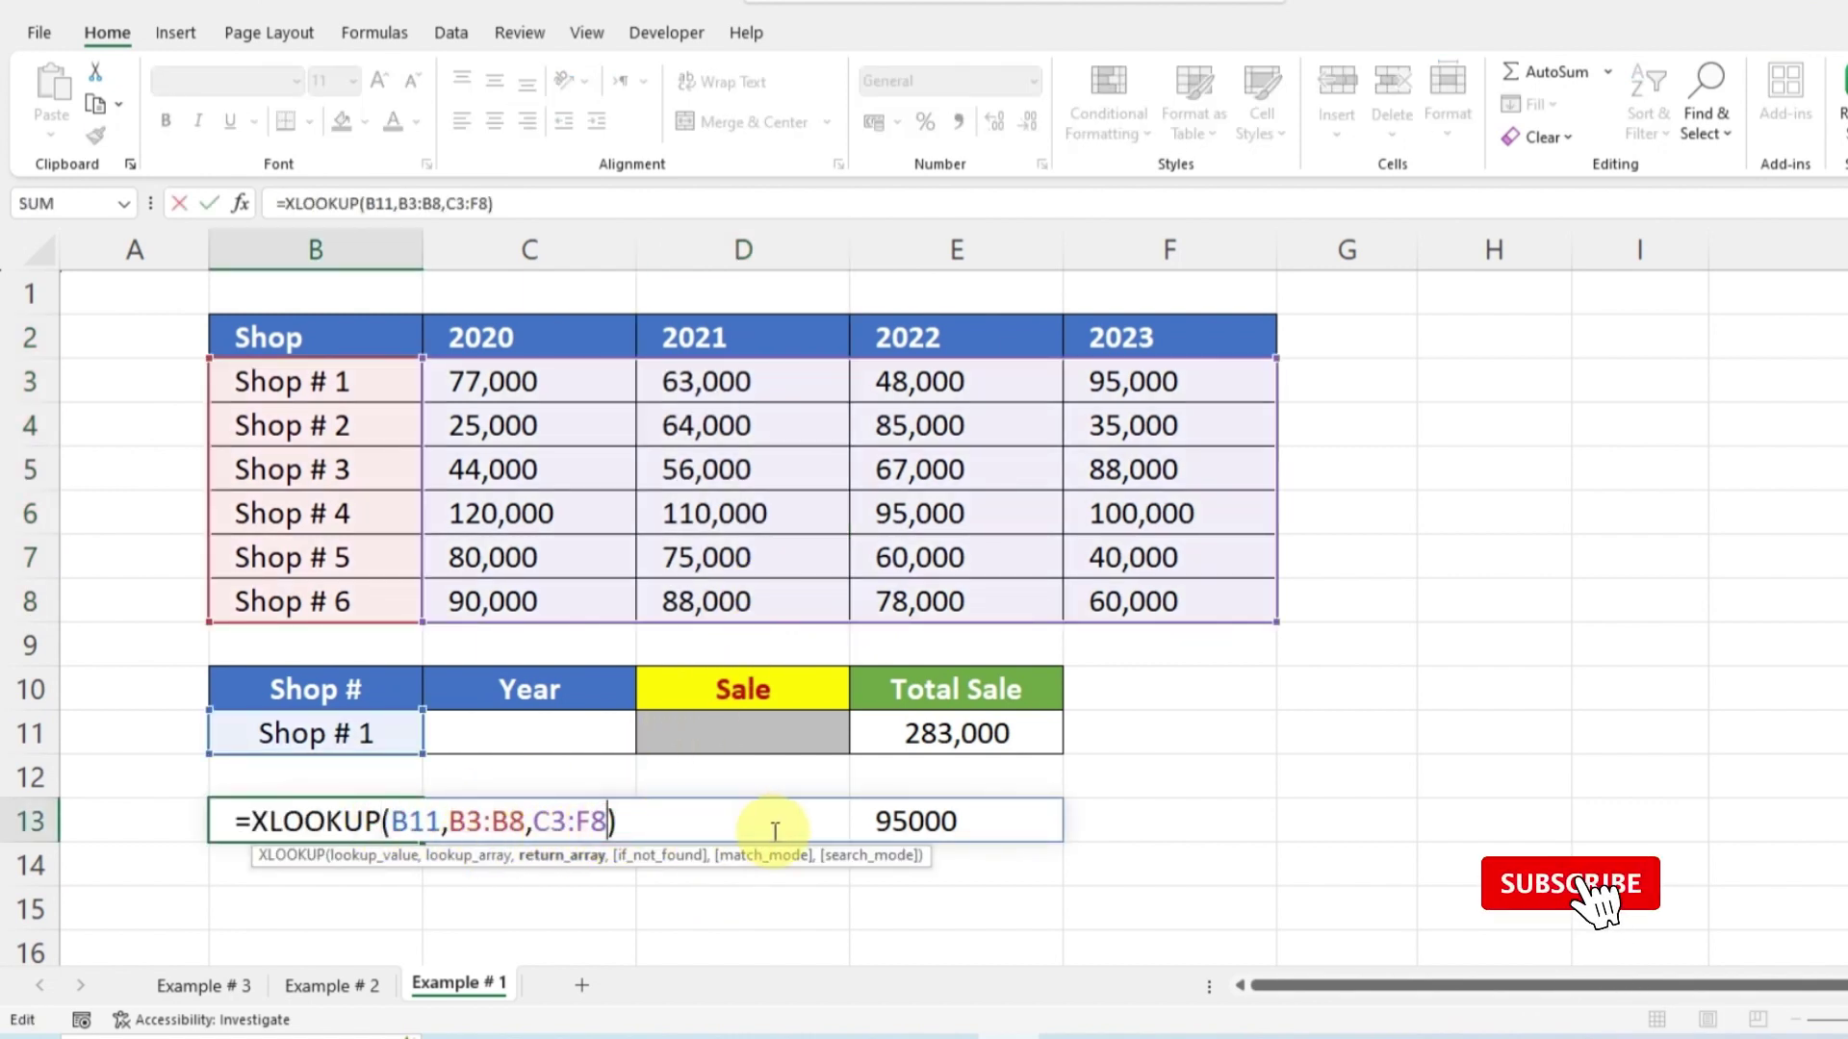
key(BackSpace)
key(BackSpace)
key(BackSpace)
key(BackSpace)
key(BackSpace)
key(BackSpace)
key(BackSpace)
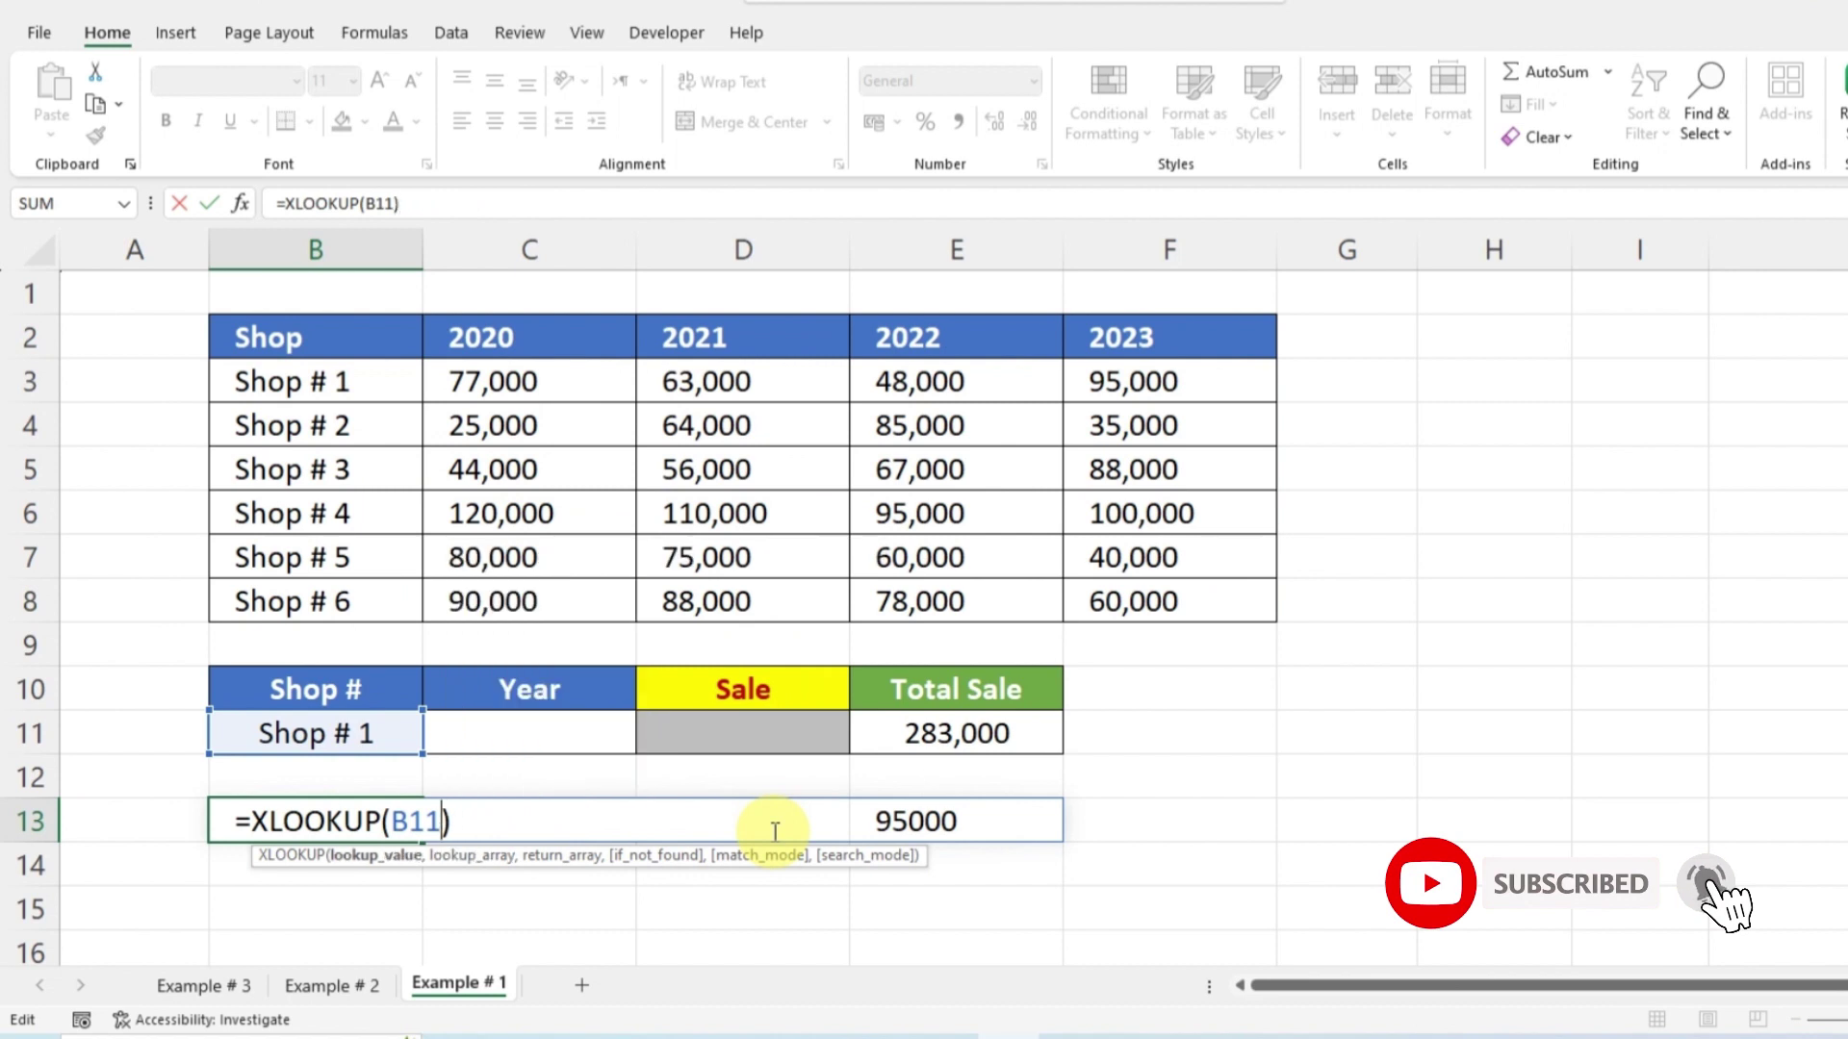
key(BackSpace)
key(BackSpace)
key(BackSpace)
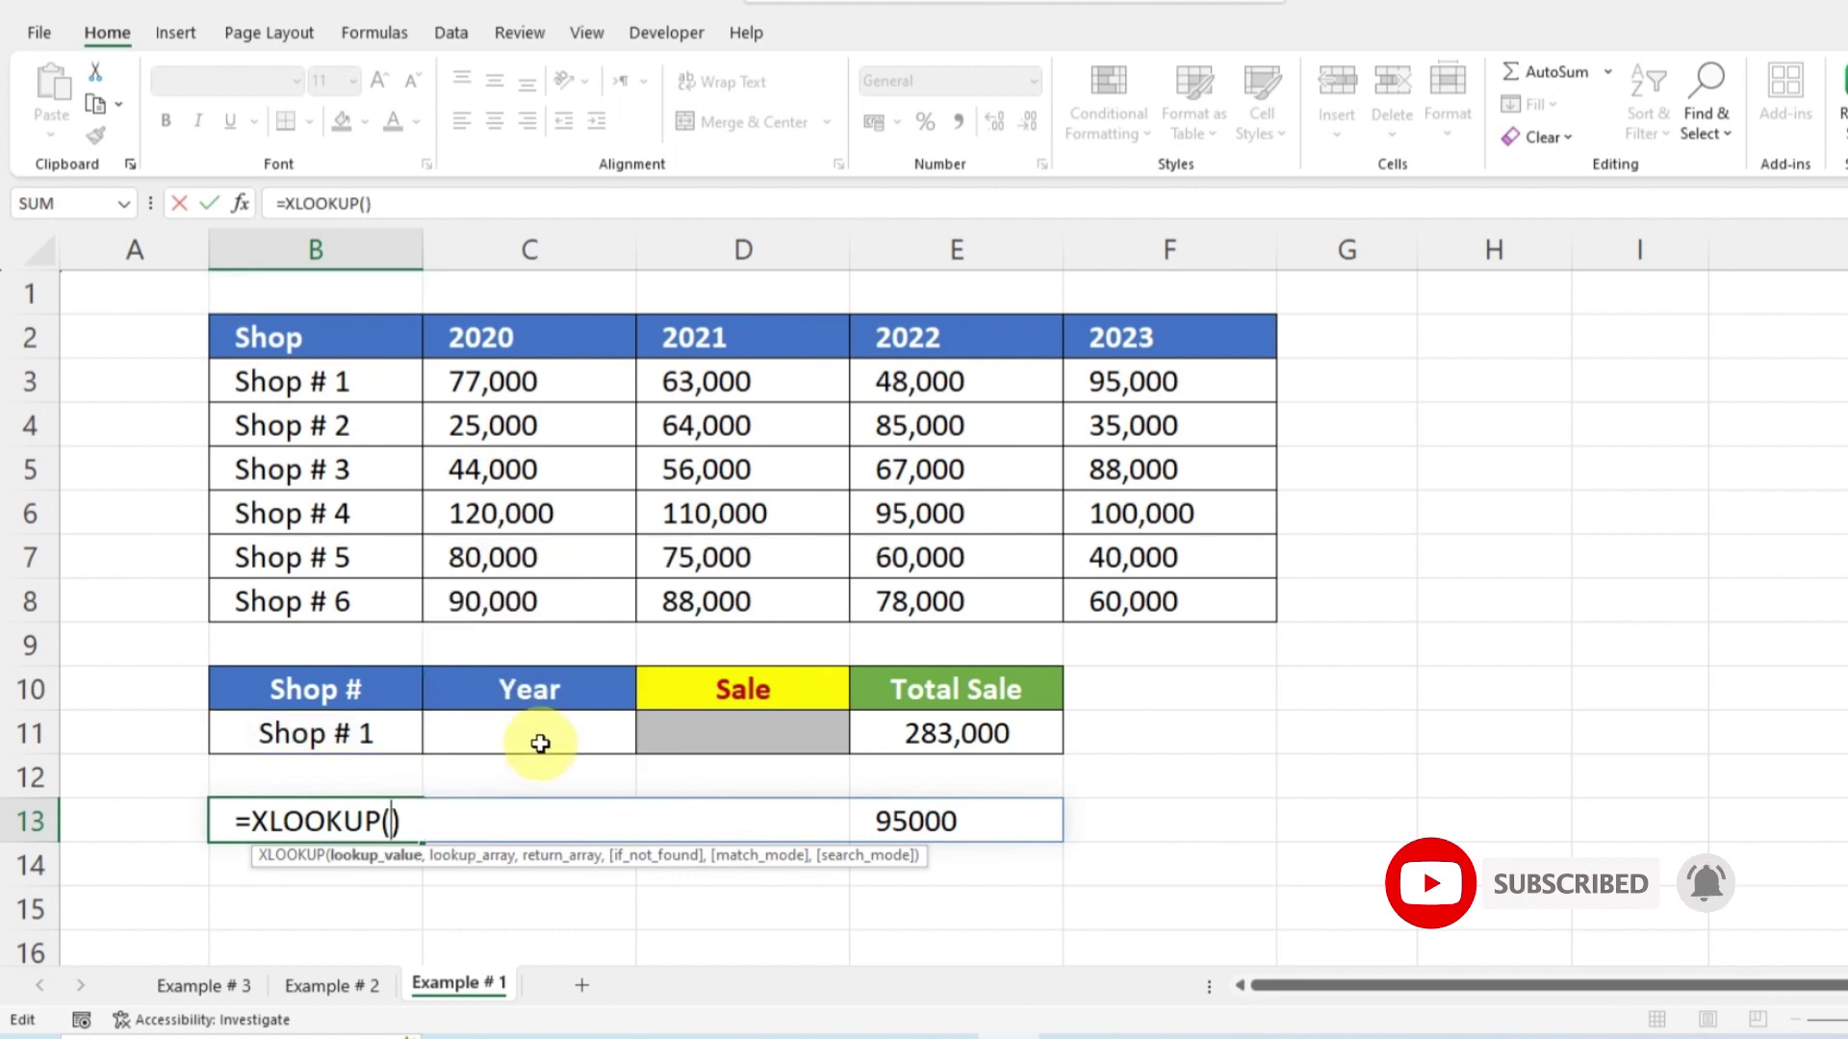
click(530, 737)
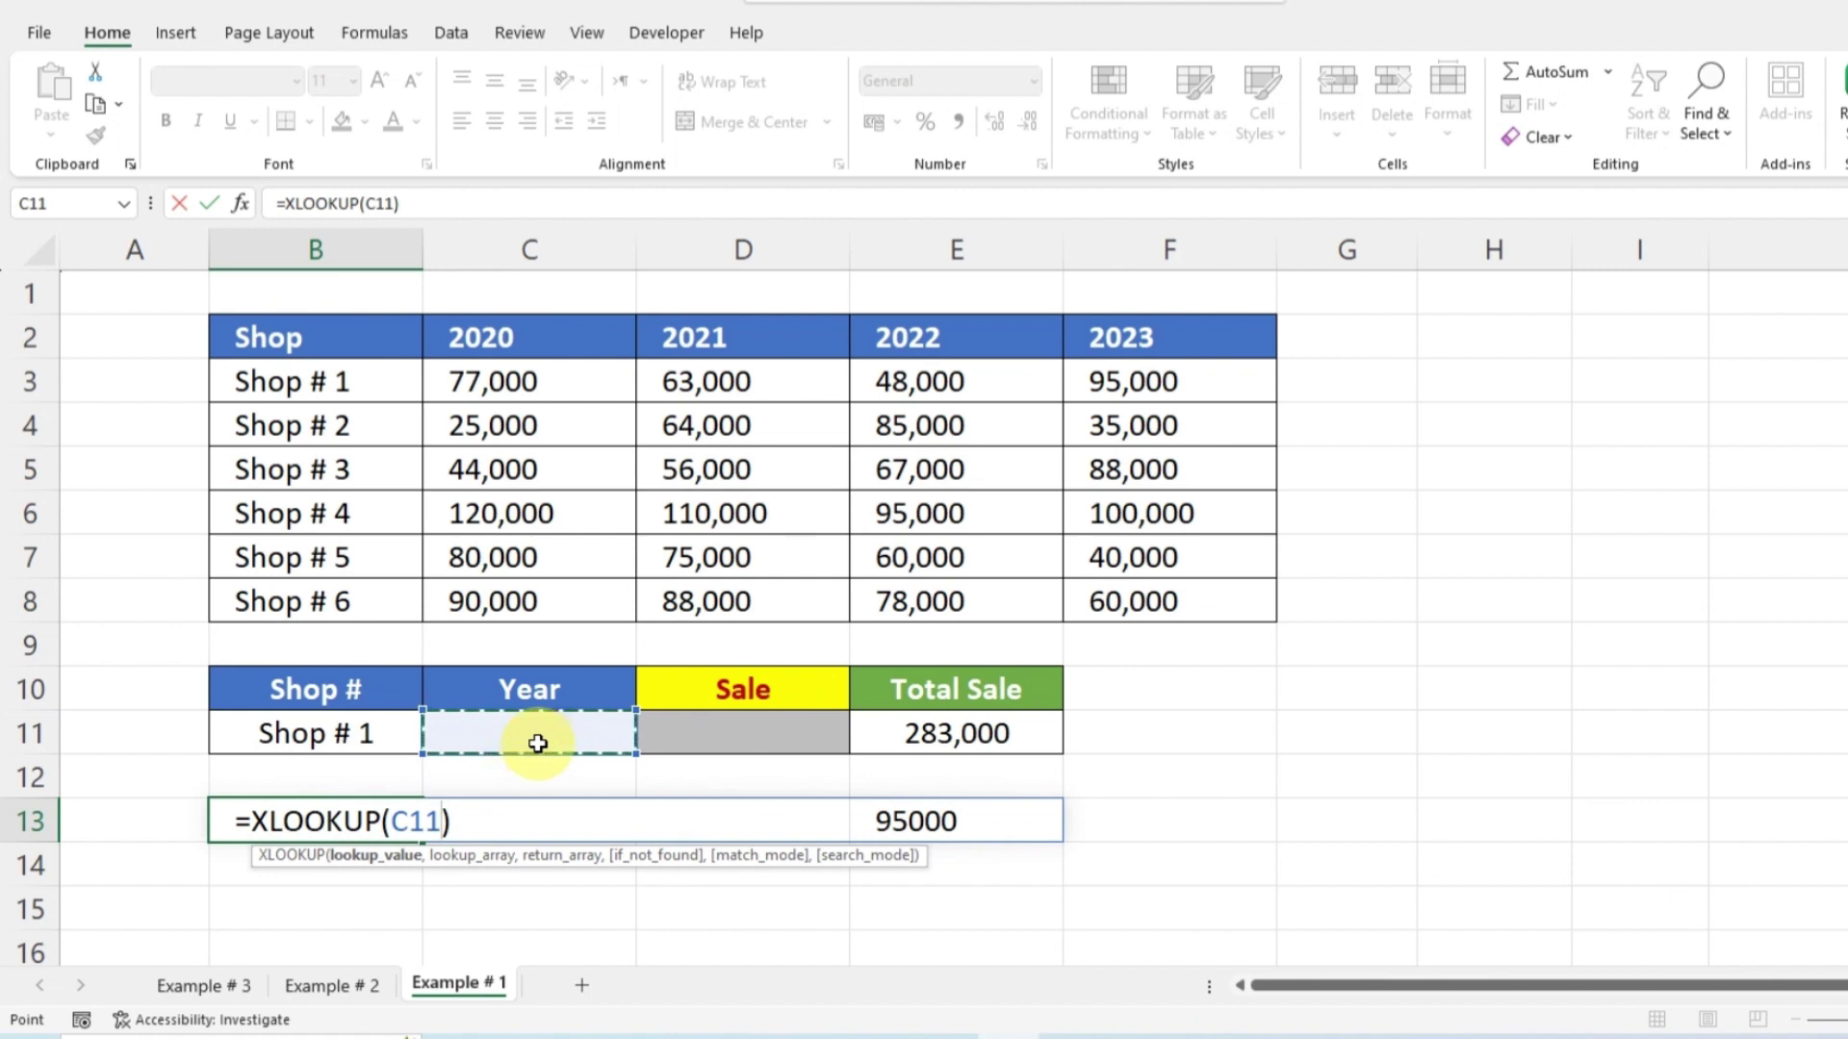
text(,)
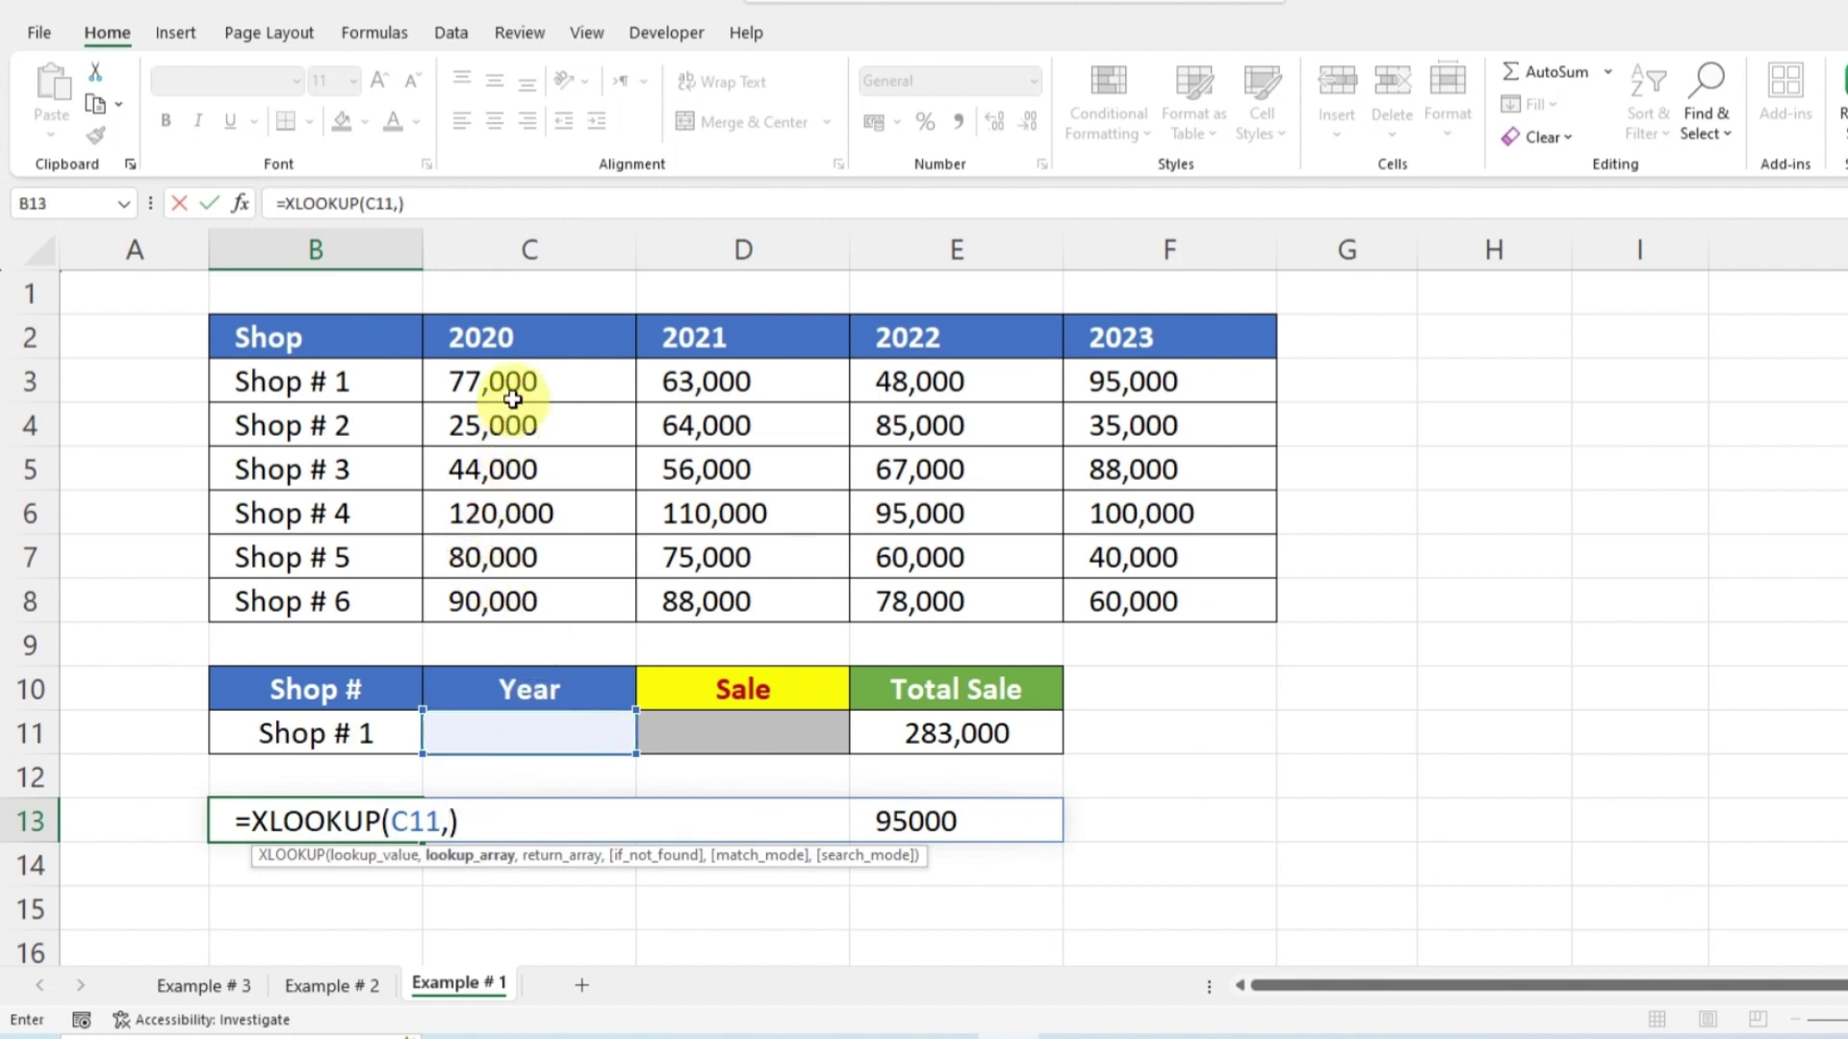
click(548, 337)
drag(547, 337, 1153, 339)
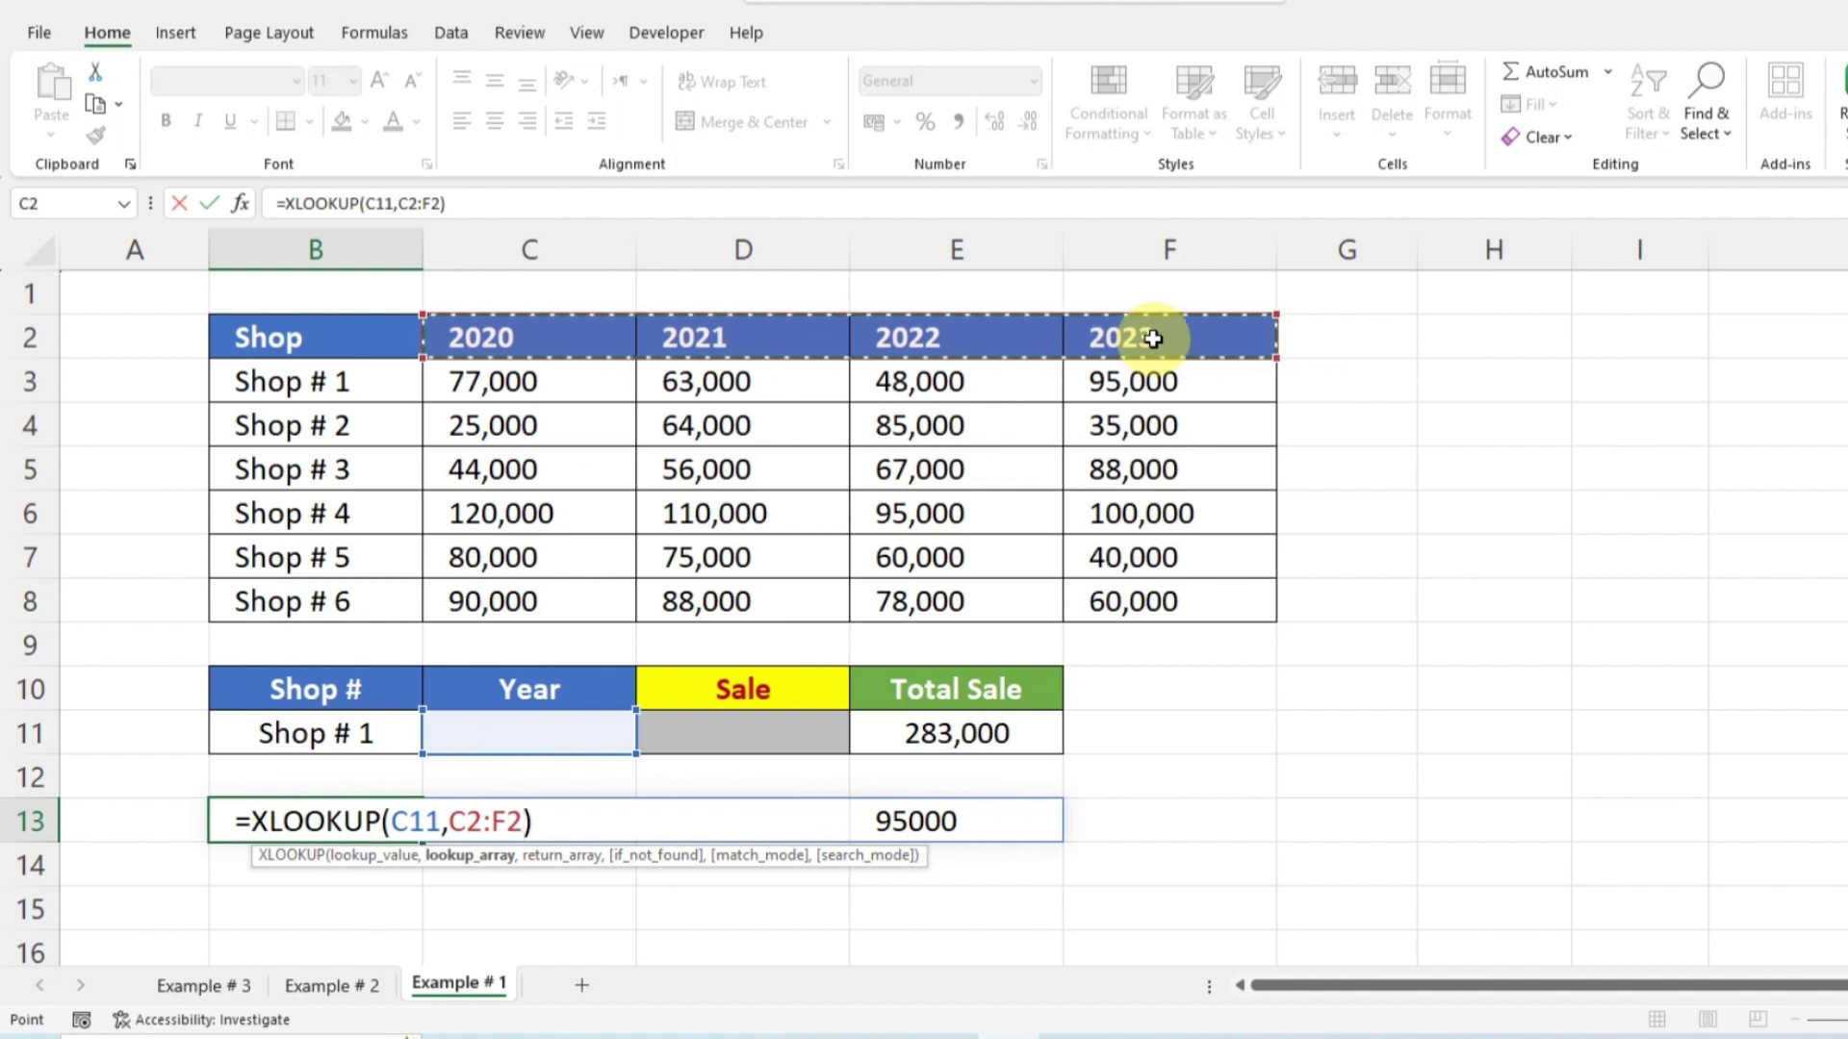
text(,)
mouse_move(536, 384)
mouse_down()
mouse_move(718, 510)
mouse_move(1165, 565)
mouse_up()
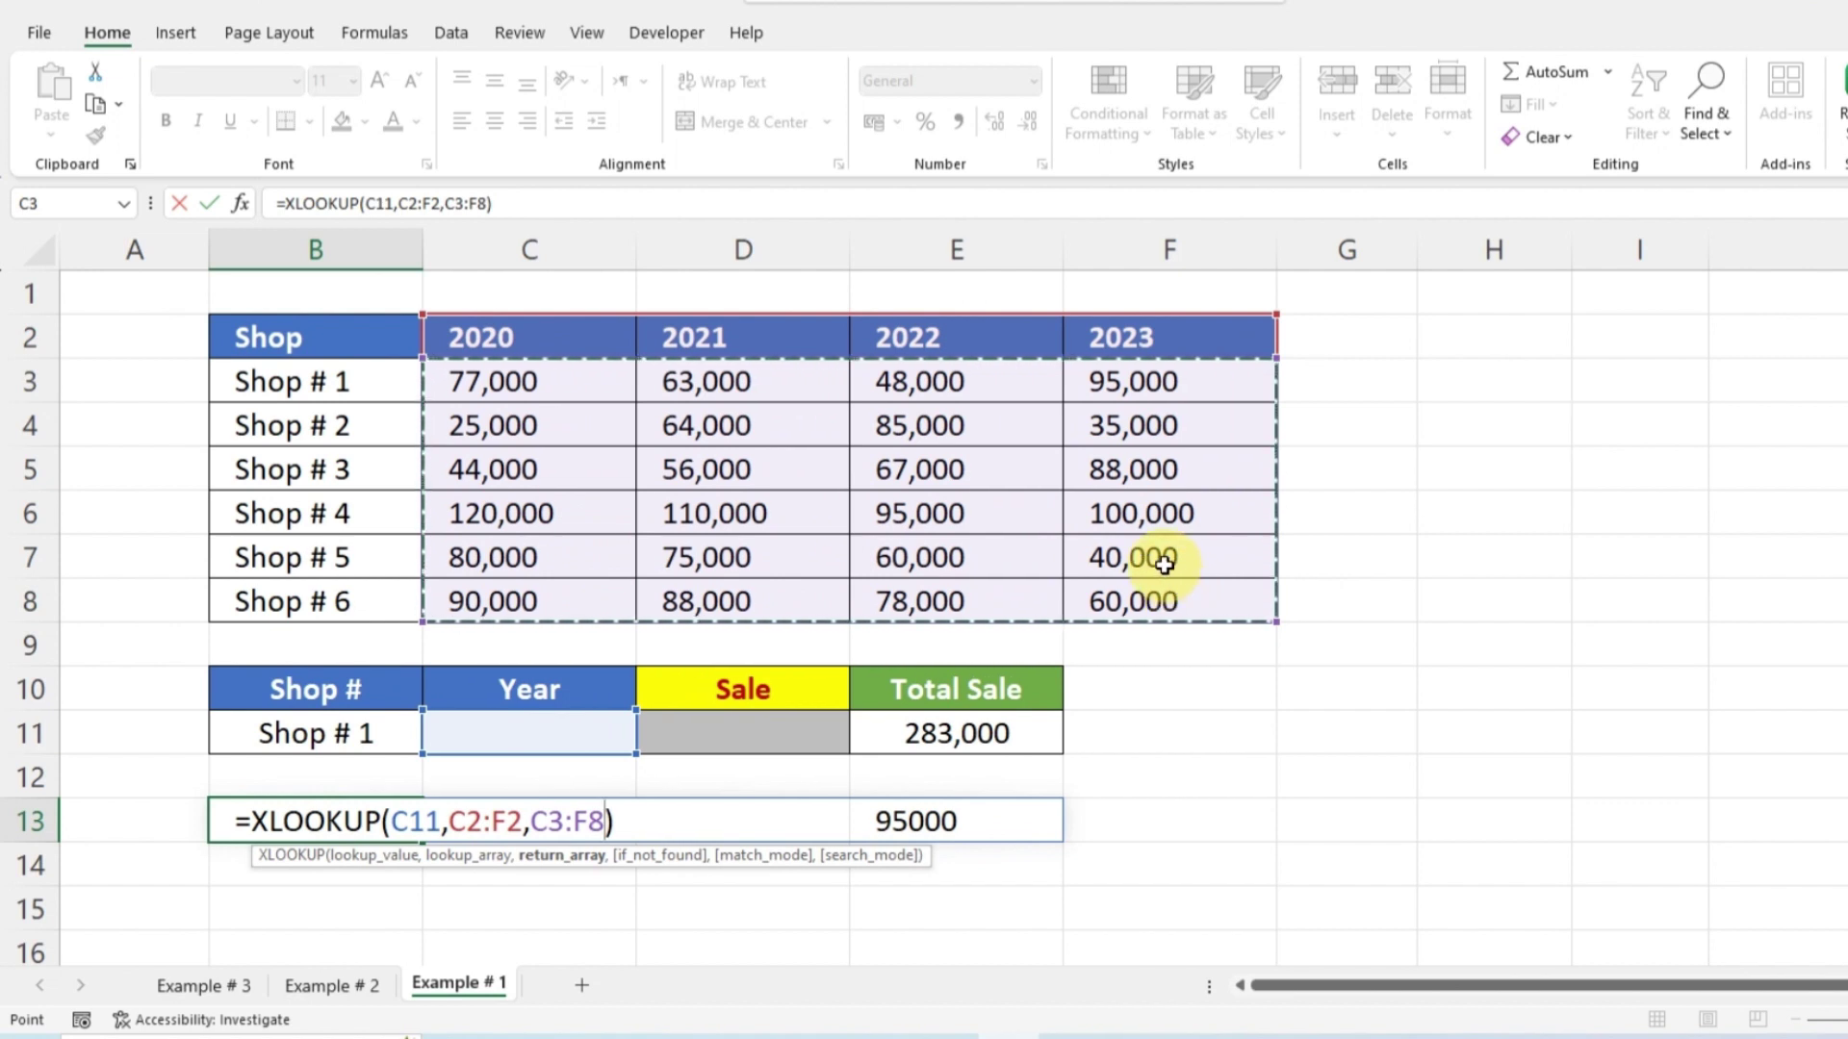
key(Return)
click(318, 816)
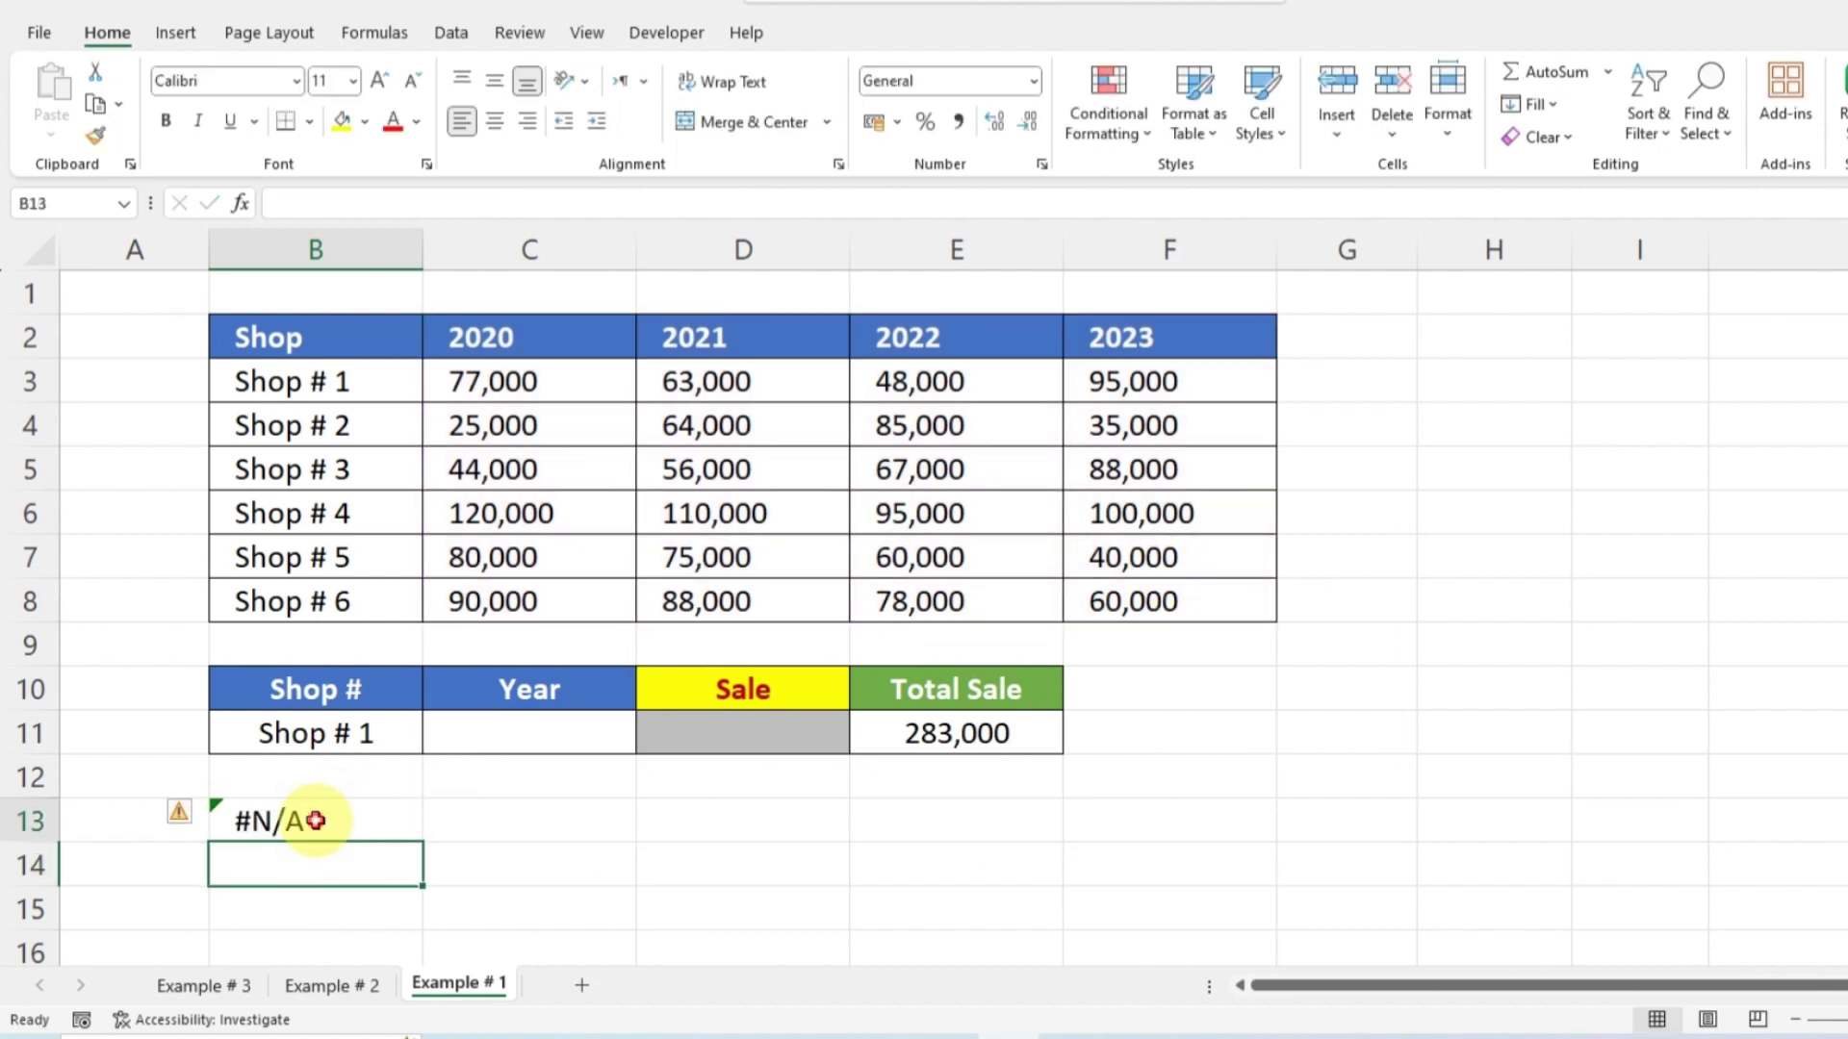
Step: Set the Year in C11 to 2020 and review the spilled 2020 sales in B13:B18
click(524, 732)
click(649, 740)
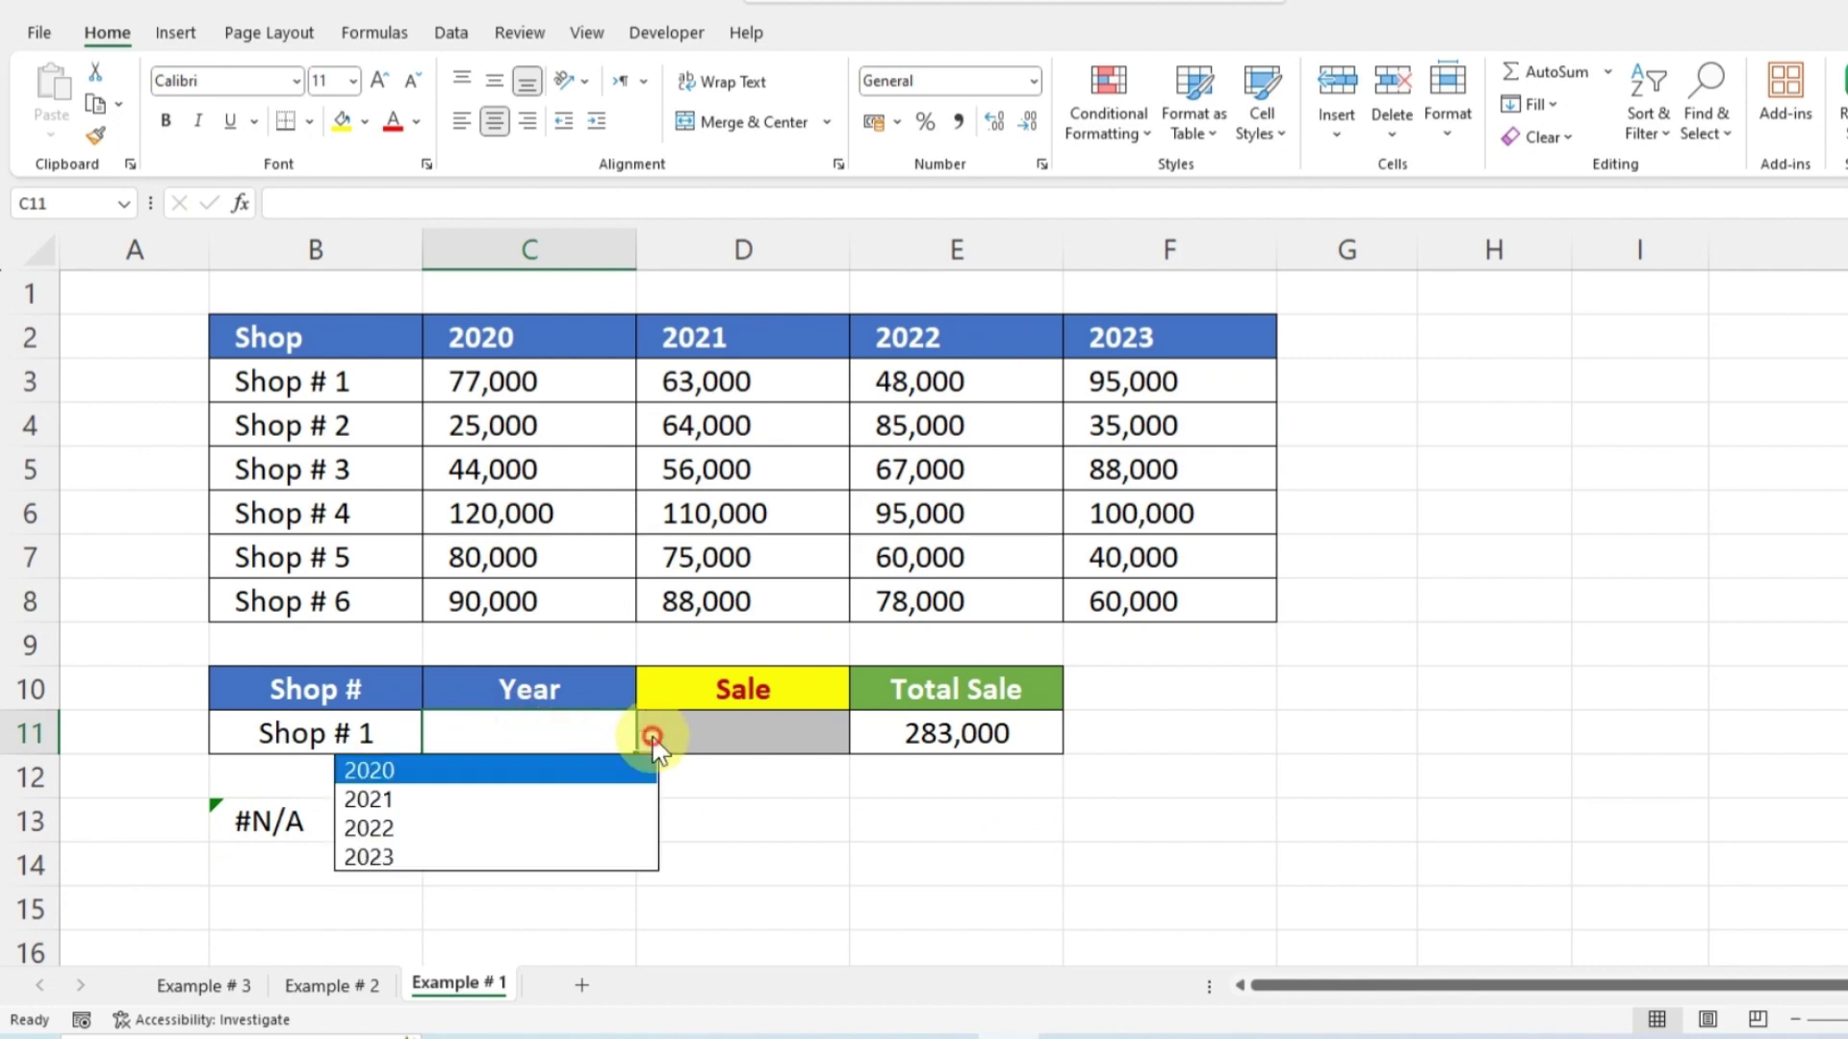
click(506, 770)
scroll(818, 848, down, 1)
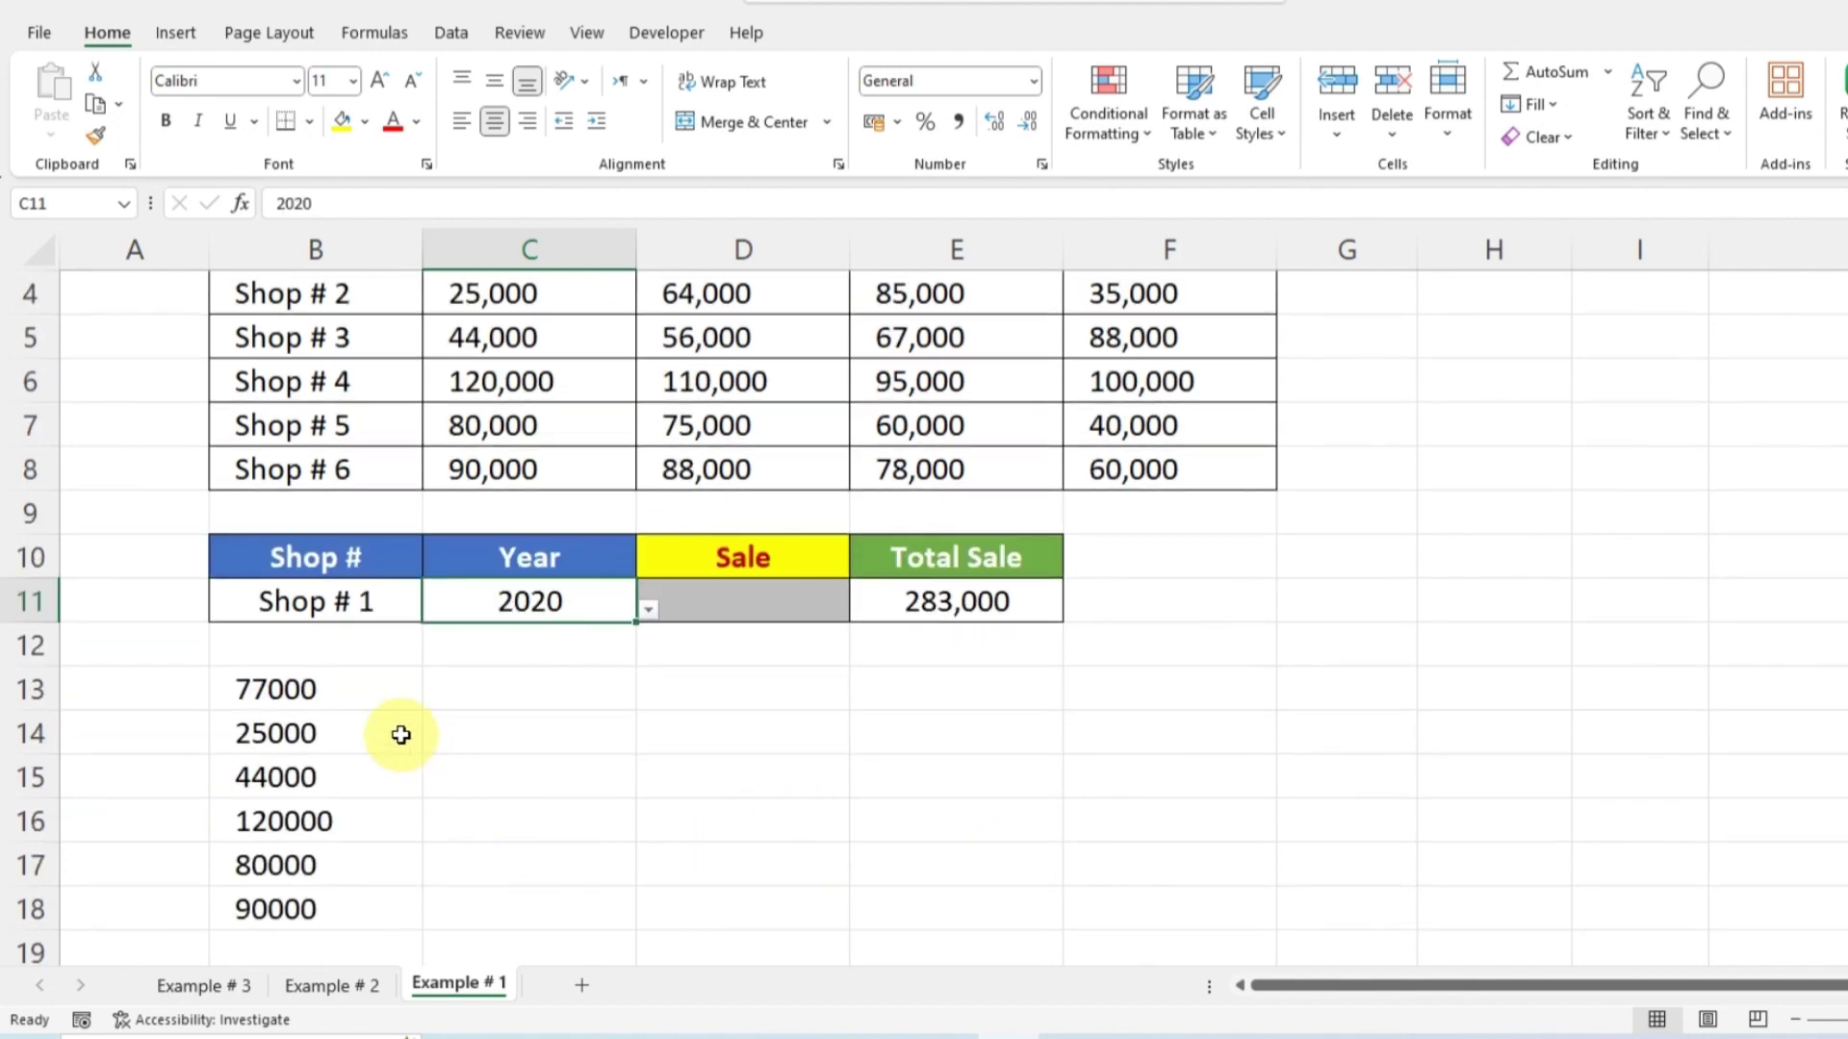
scroll(746, 767, up, 1)
drag(564, 384, 573, 654)
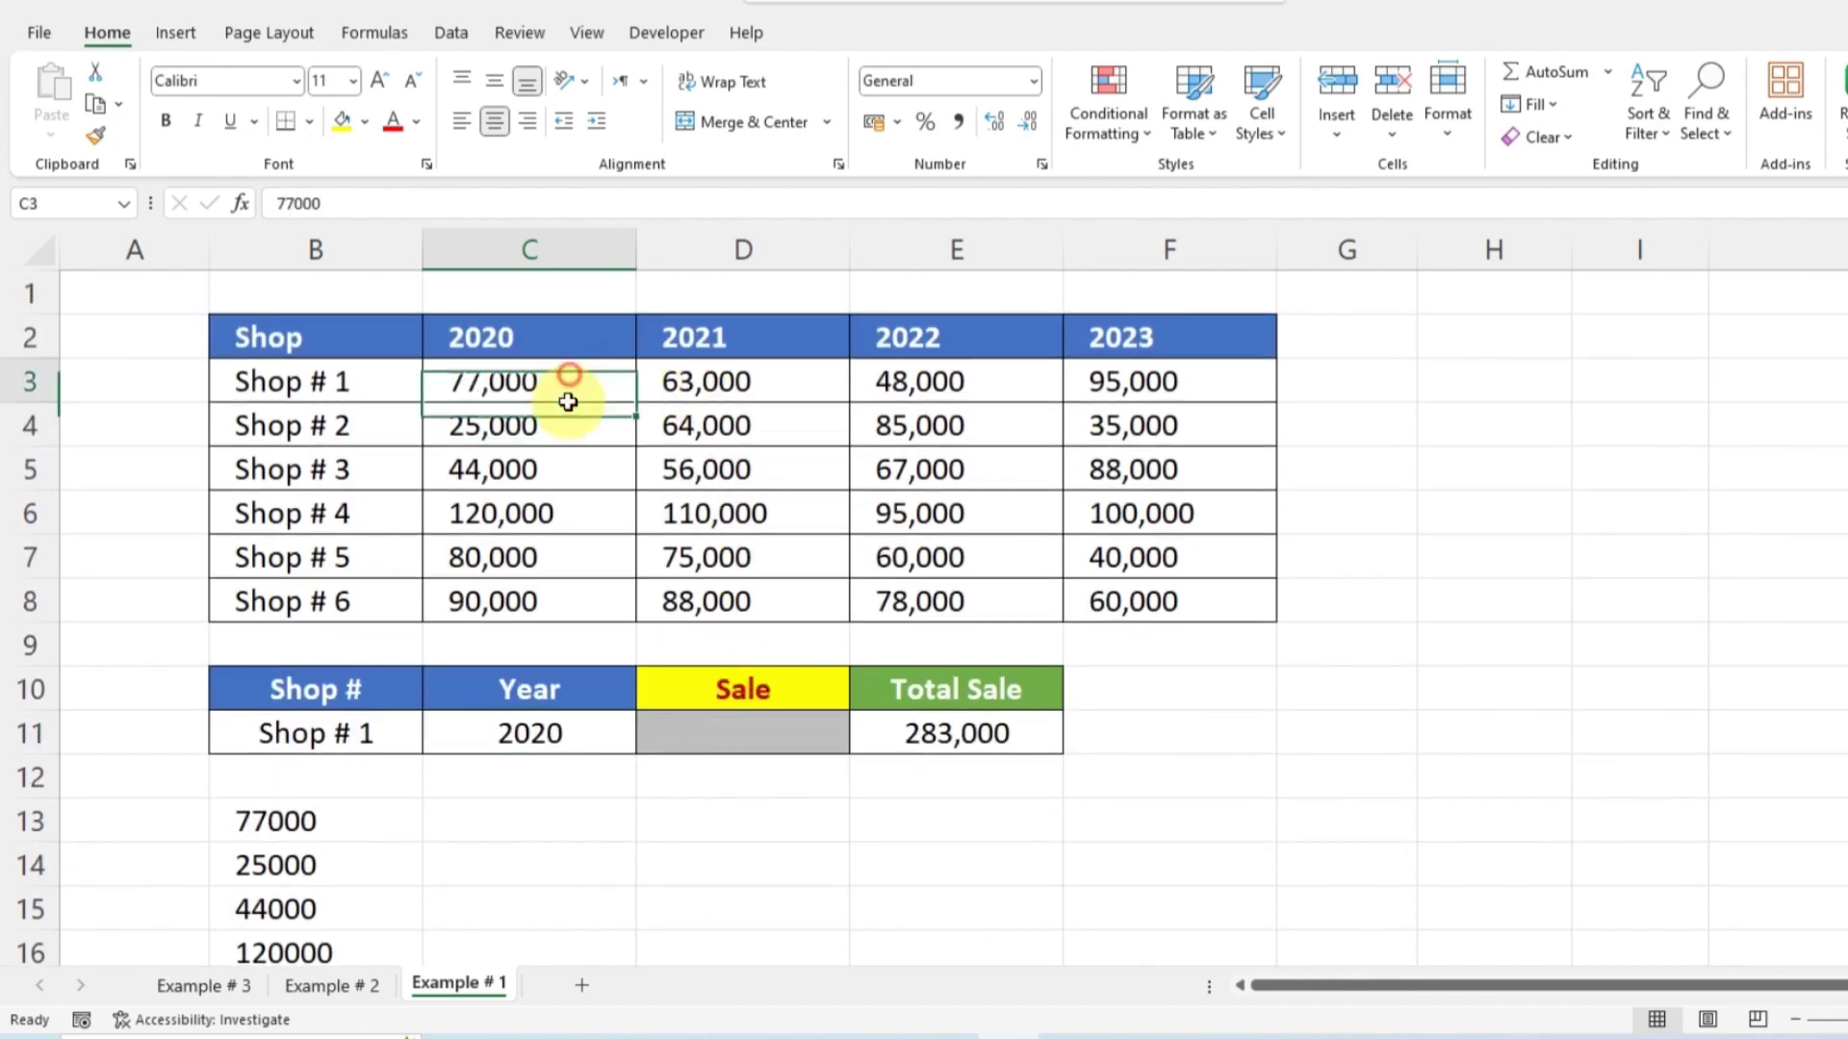
scroll(433, 712, down, 1)
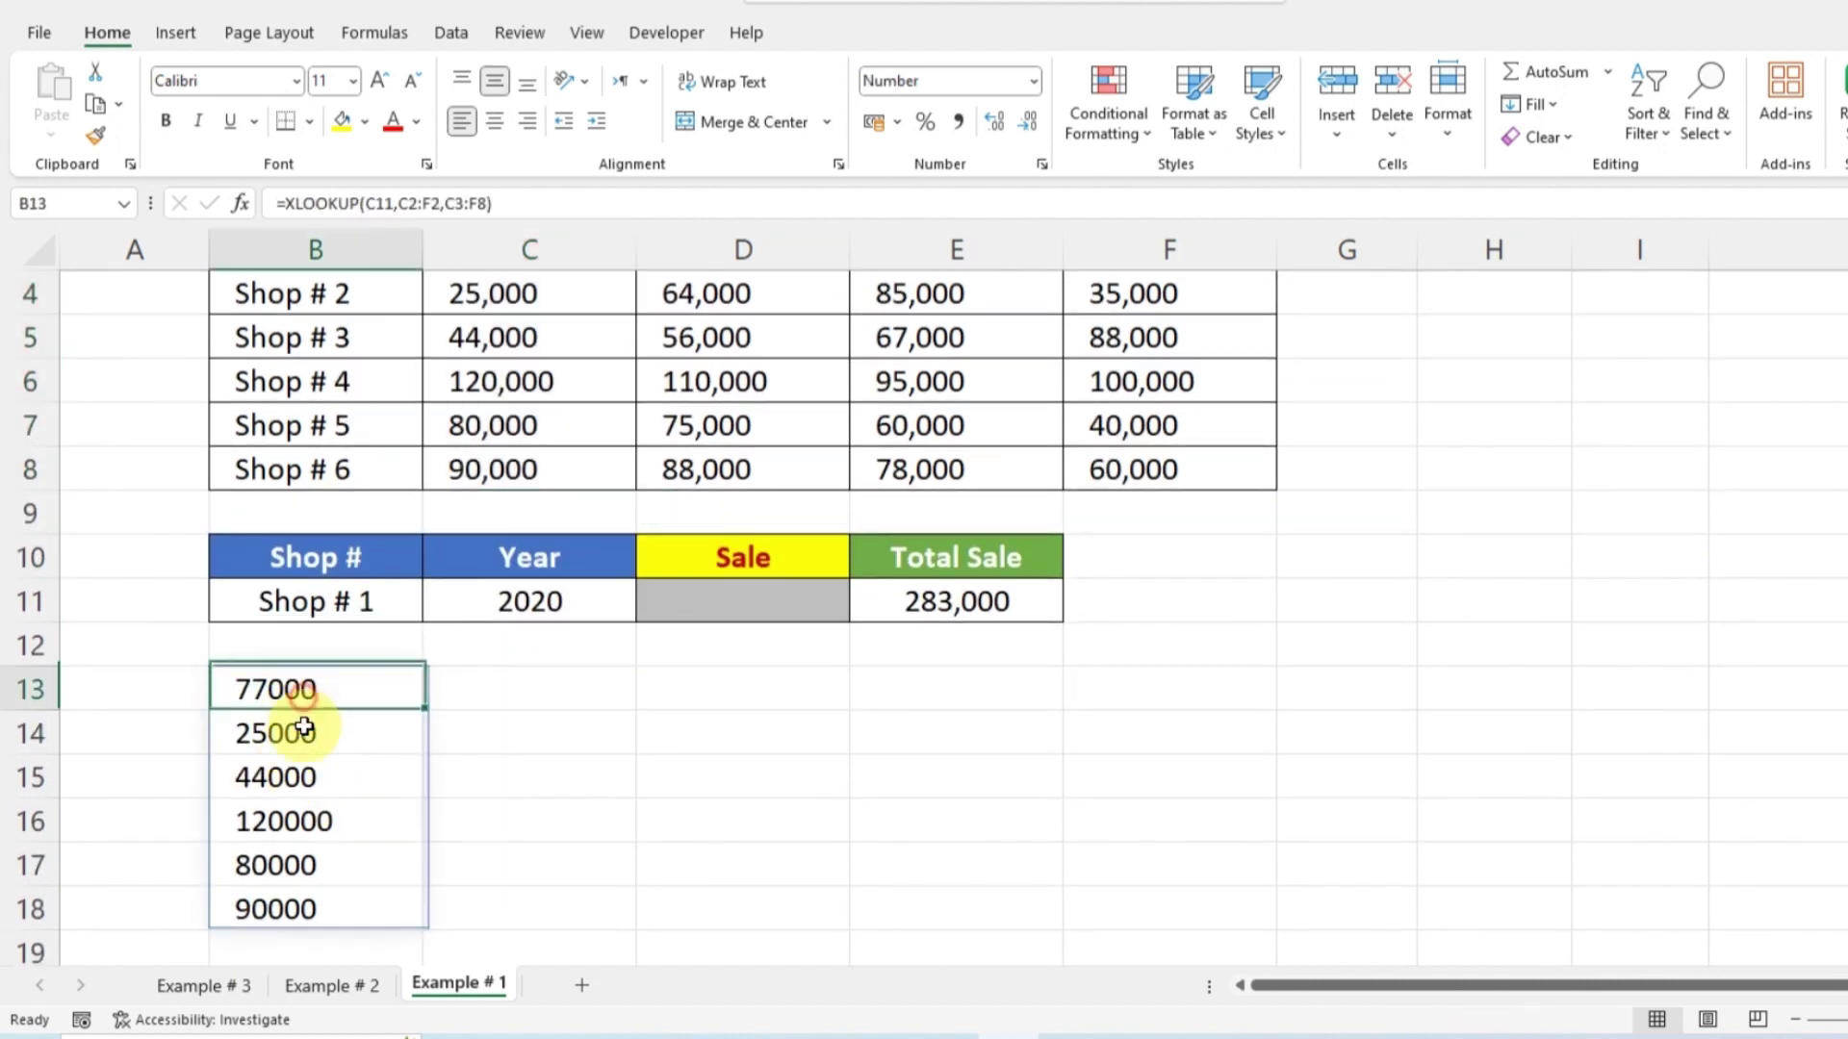
drag(301, 703, 293, 900)
click(821, 864)
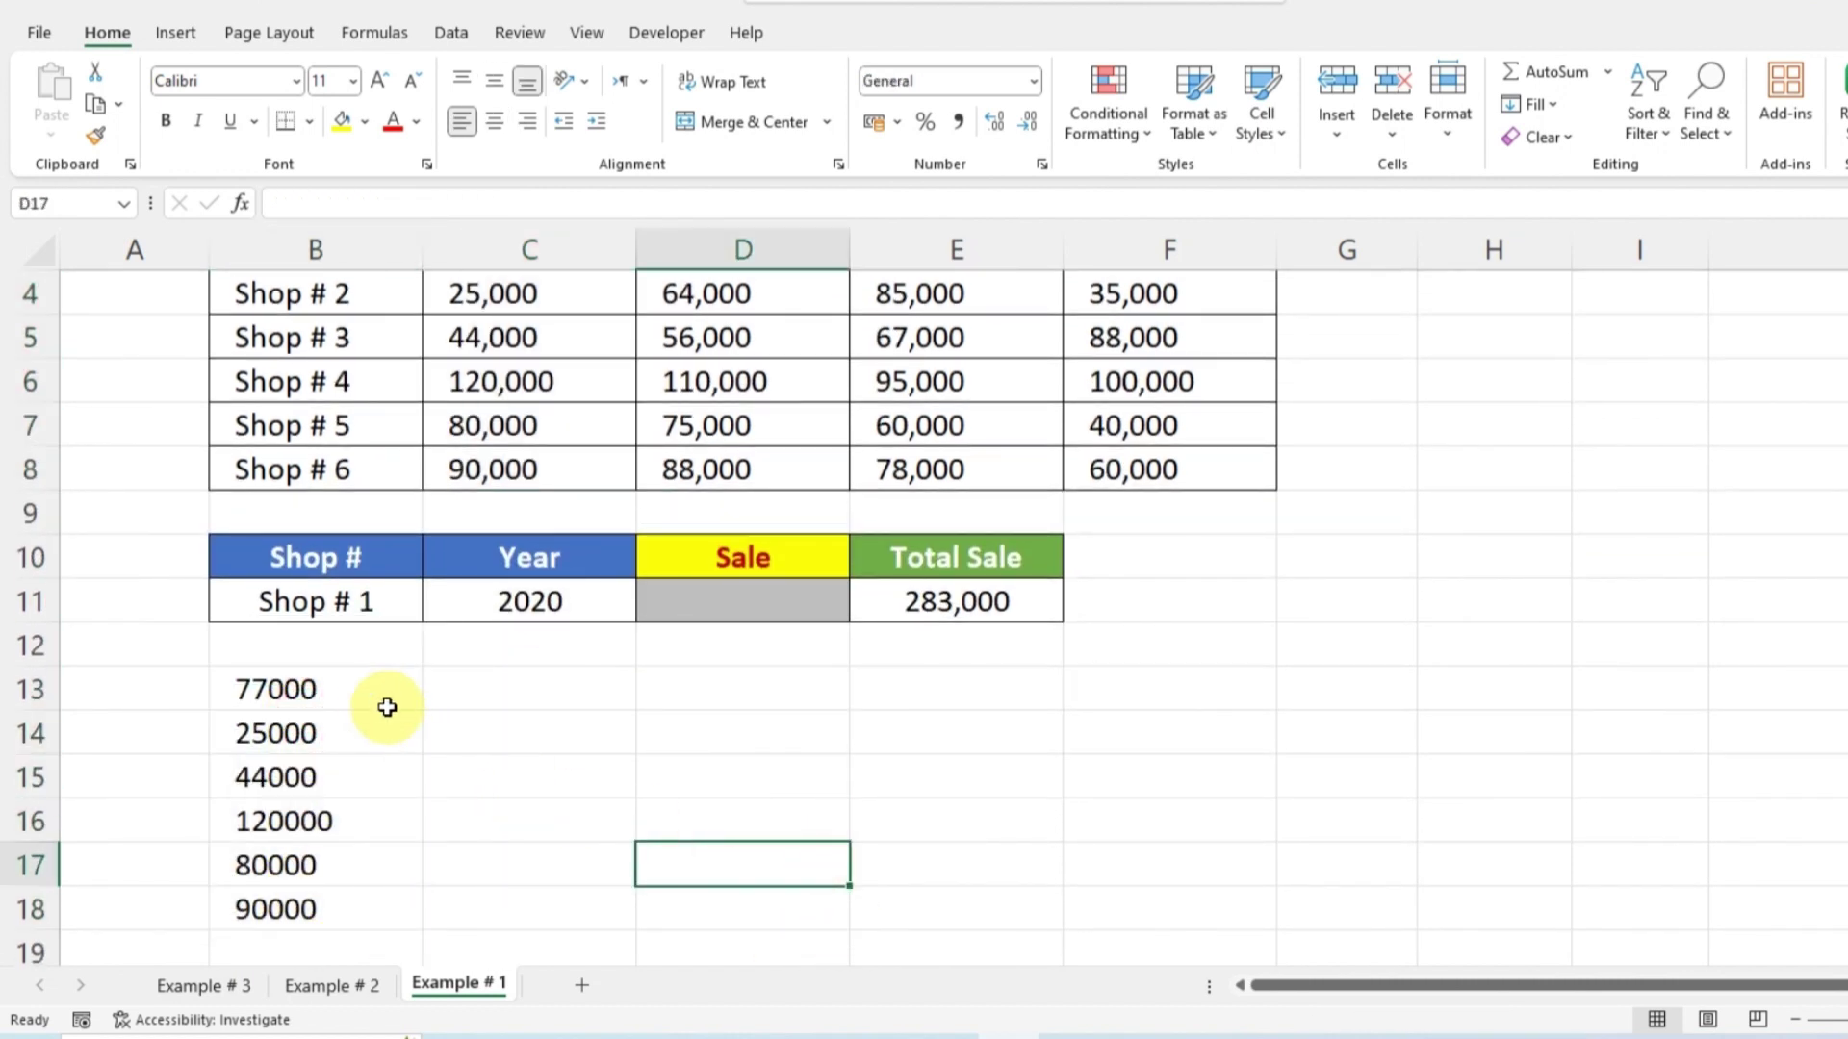
Step: Delete the B13 test lookup and review the year headers and 2021 sales column
click(379, 689)
key(Delete)
scroll(743, 737, up, 1)
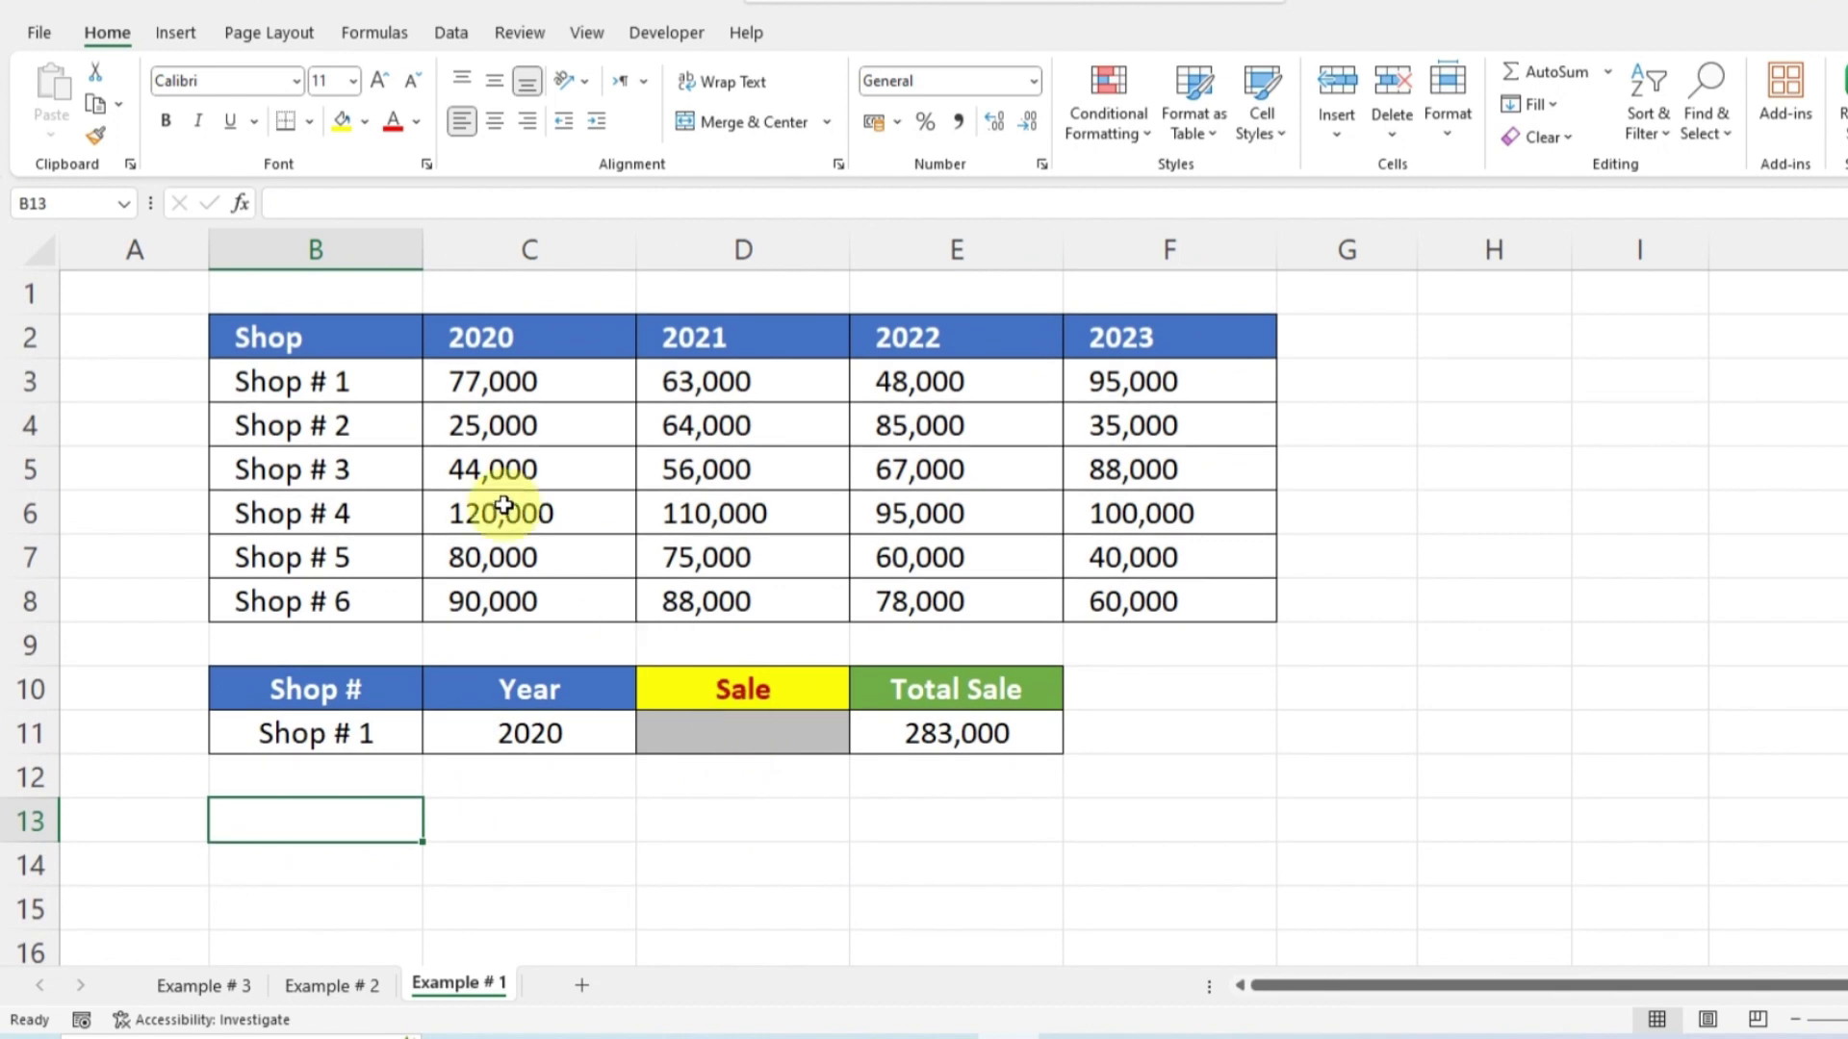
drag(297, 343, 1203, 343)
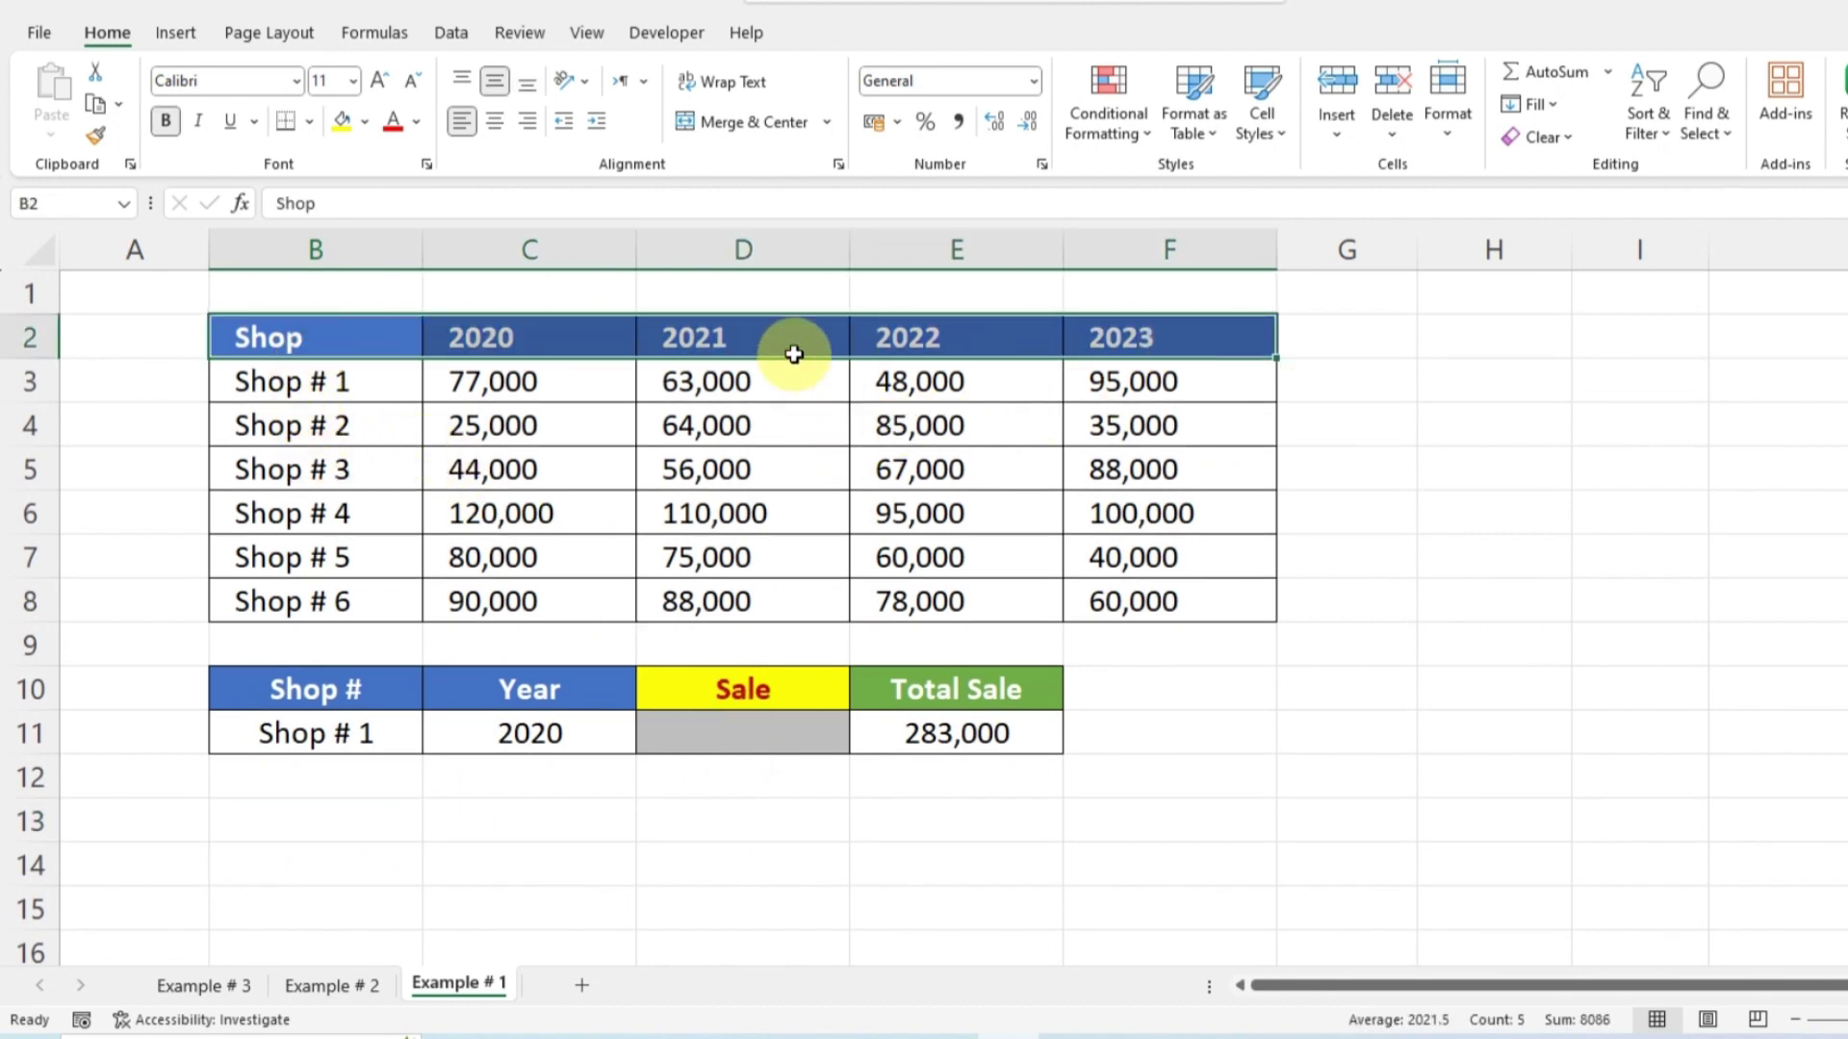
drag(787, 348, 781, 607)
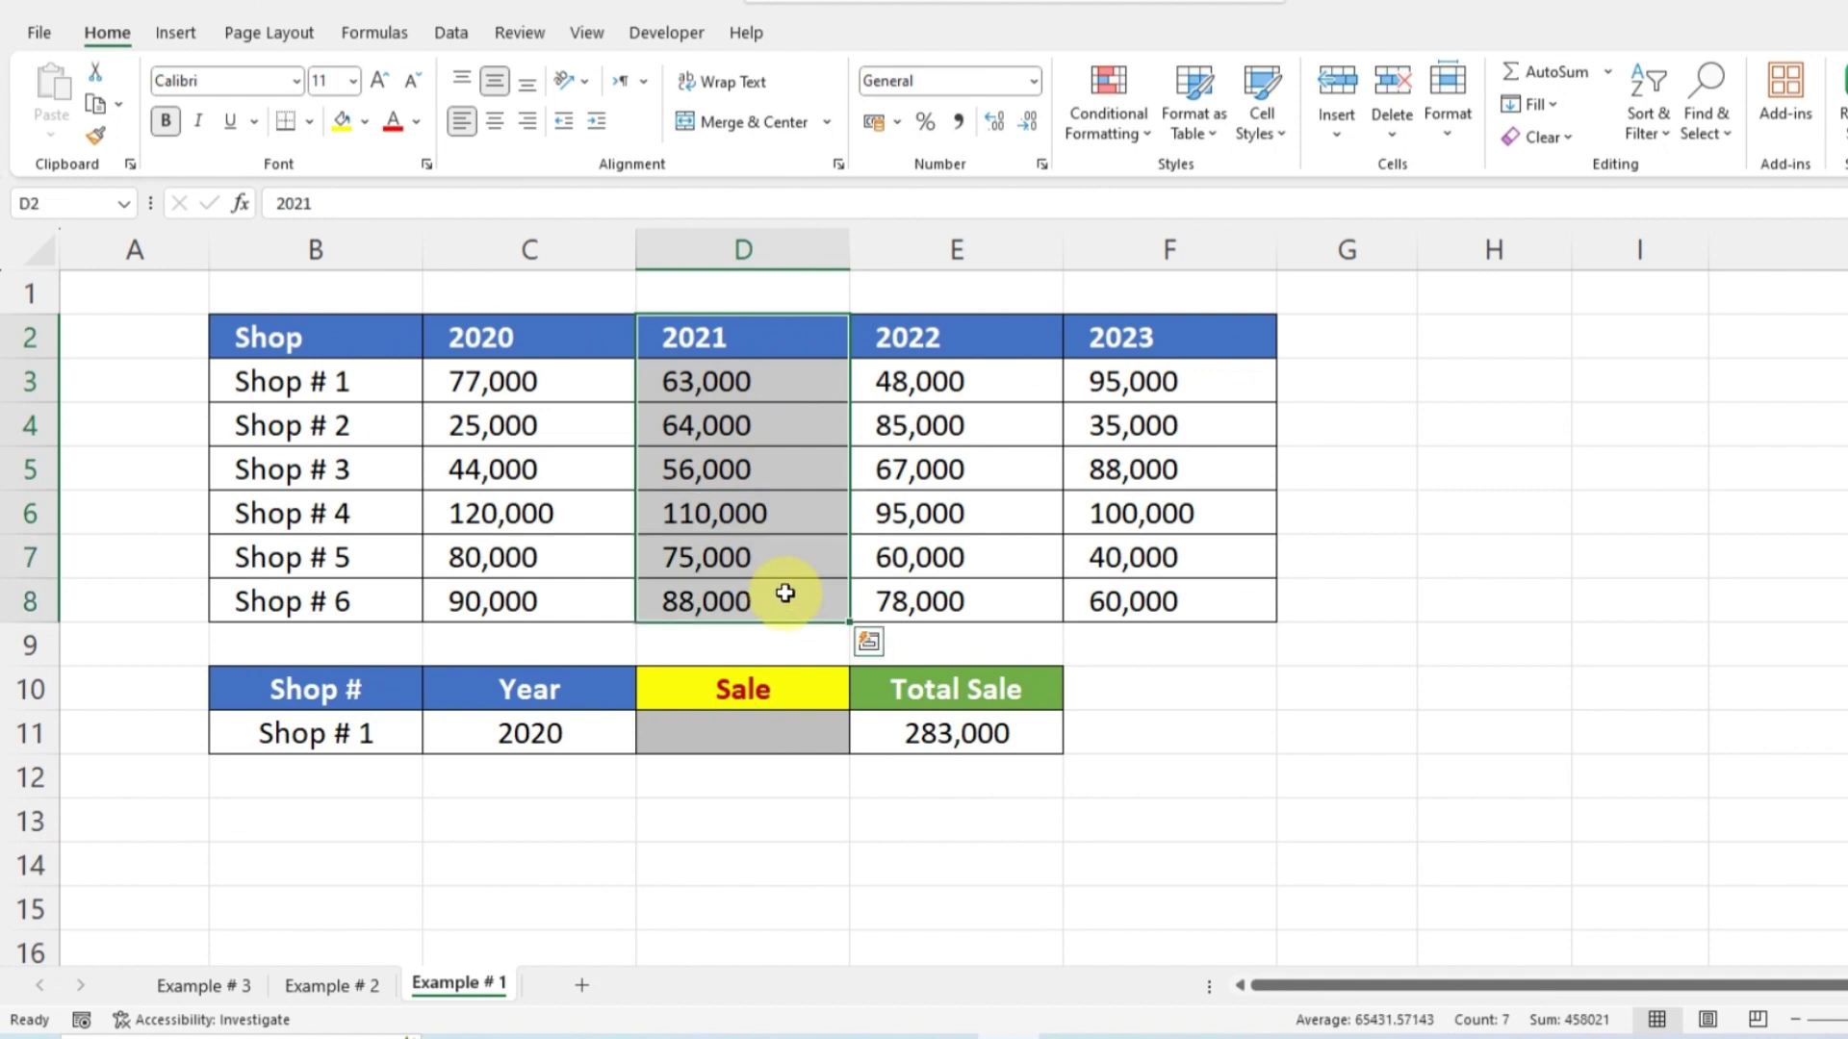
click(760, 792)
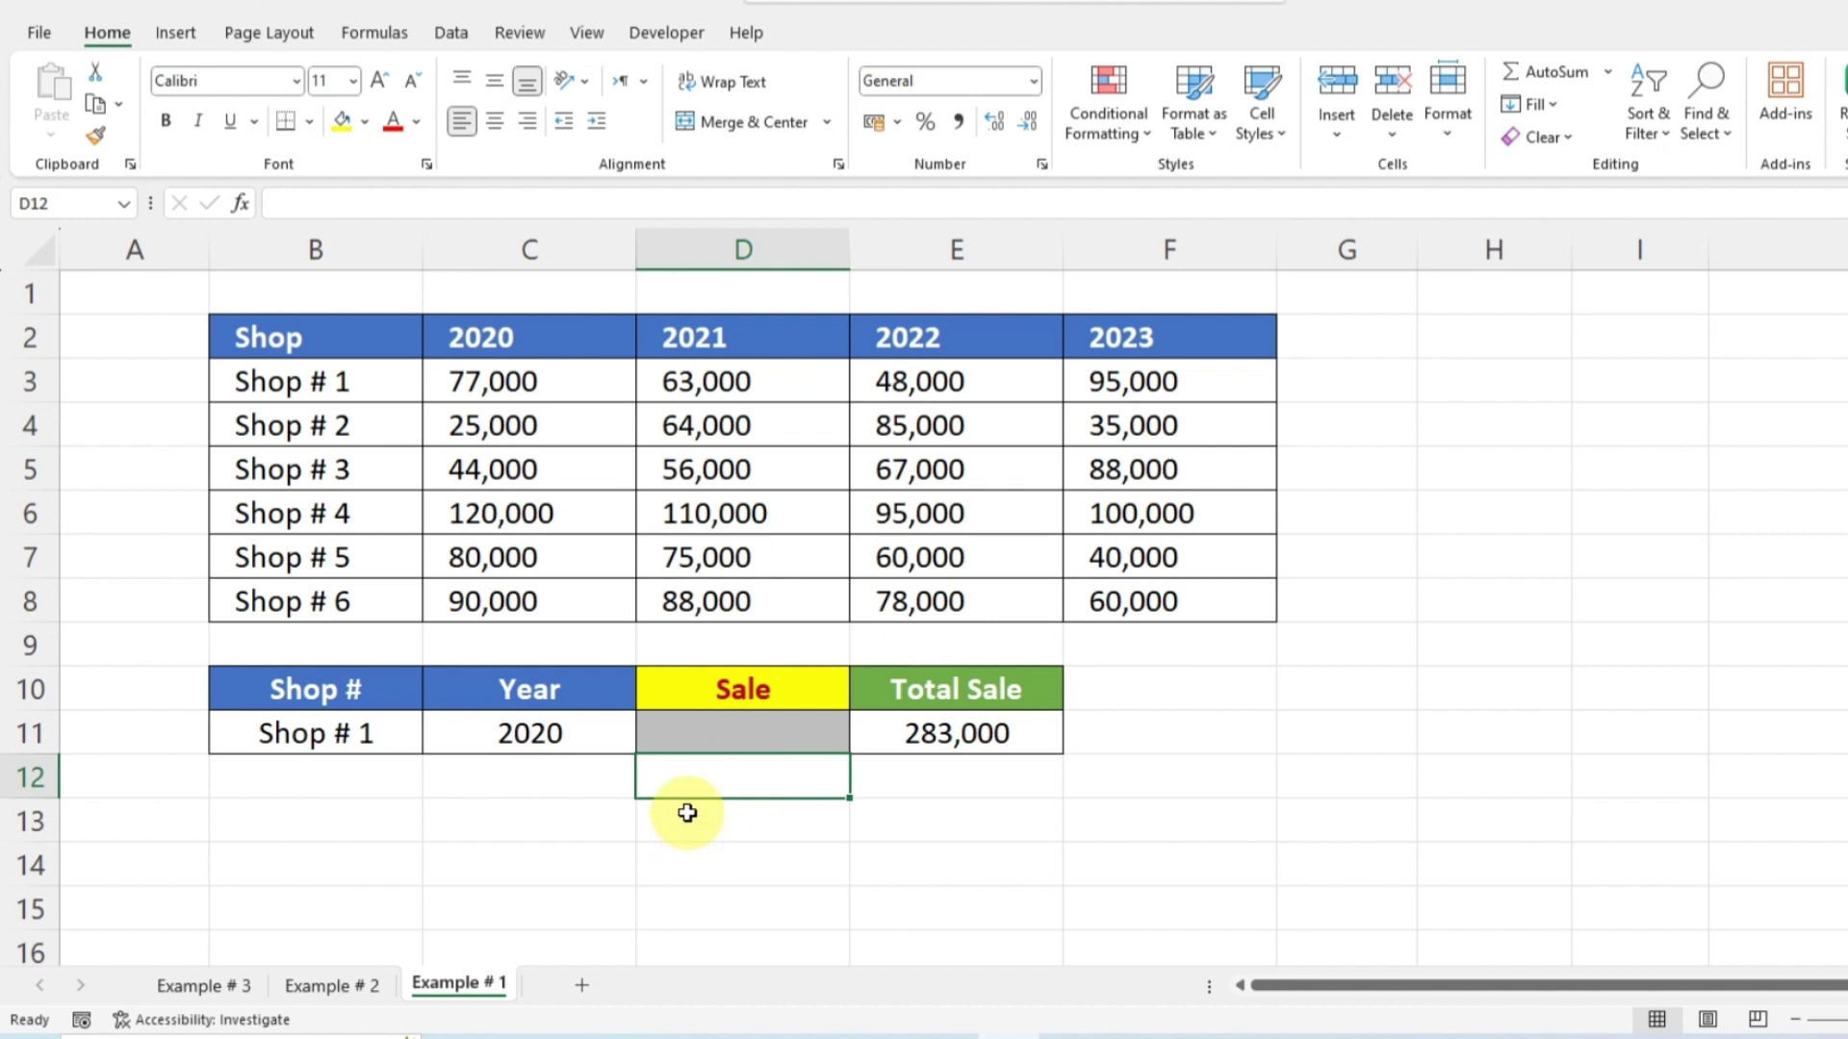
Step: Type =XLOOKUP(B11,B3:B8,XLOOKUP(C11,C2:F2,C3:F8)) into the Sale cell D11
double_click(693, 730)
text(=)
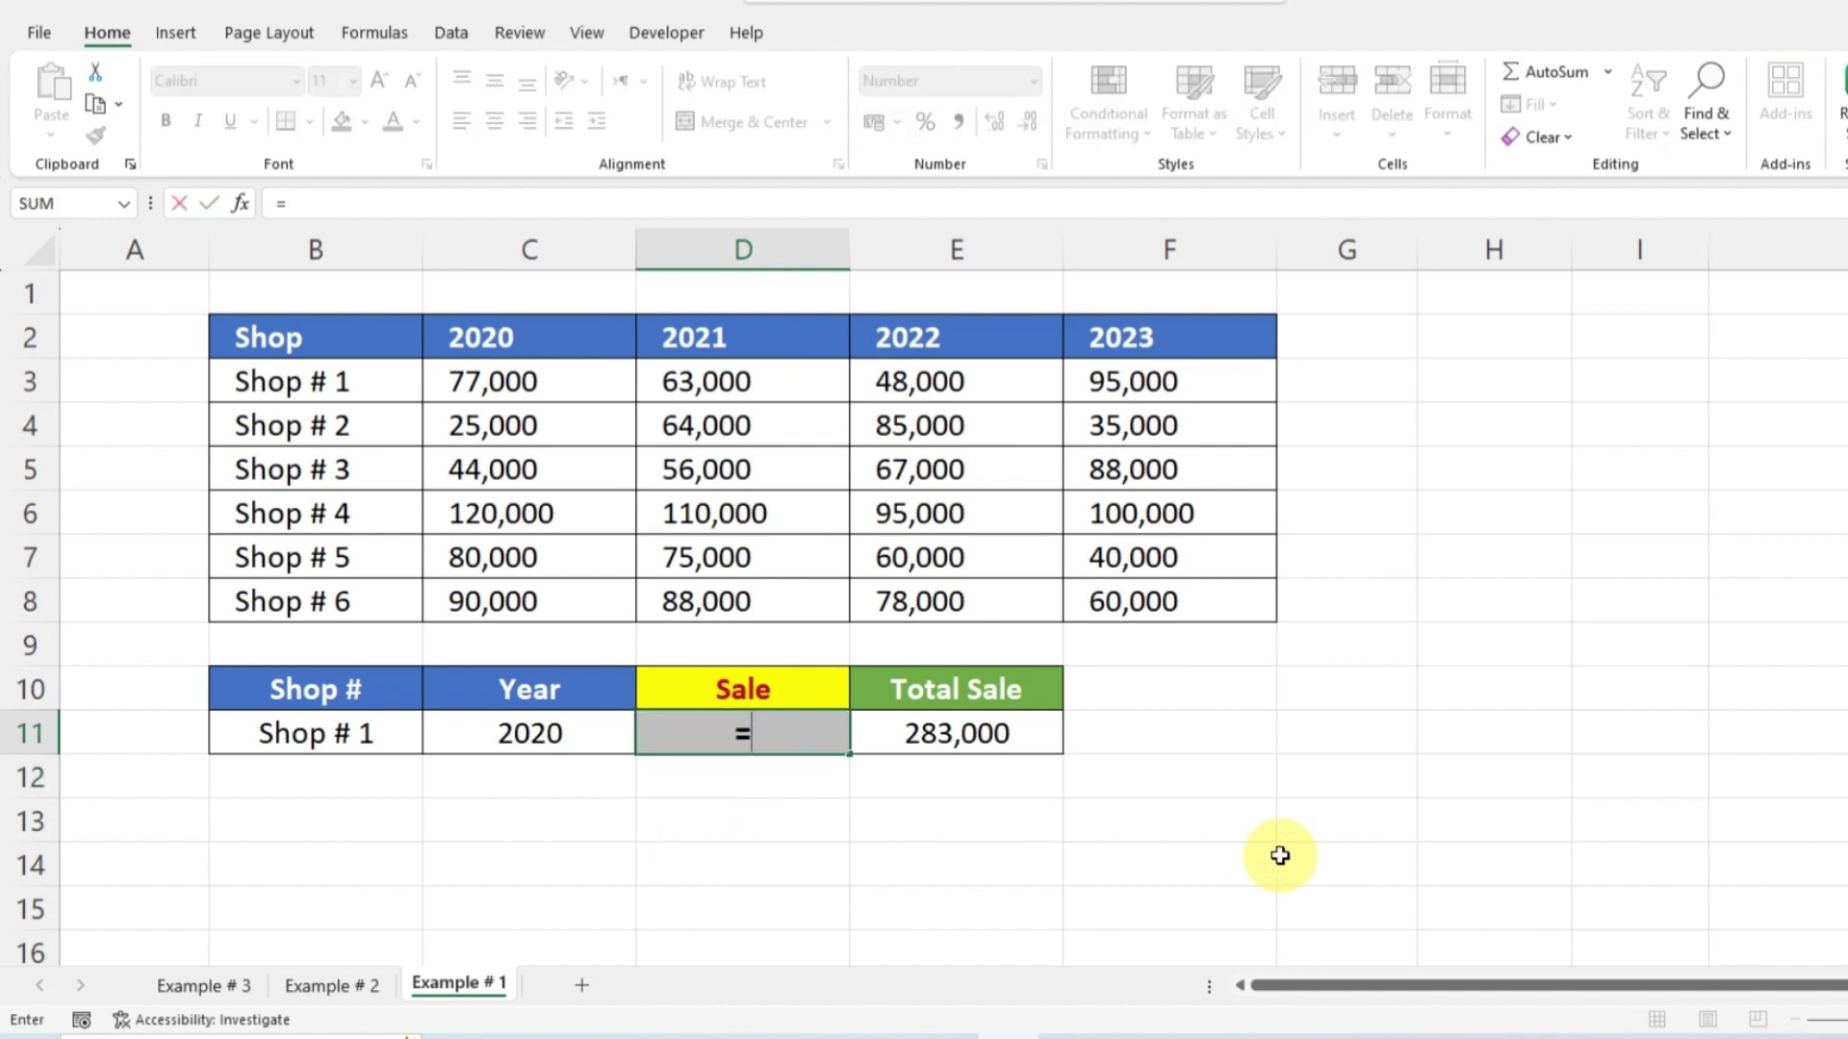
text(xlooku)
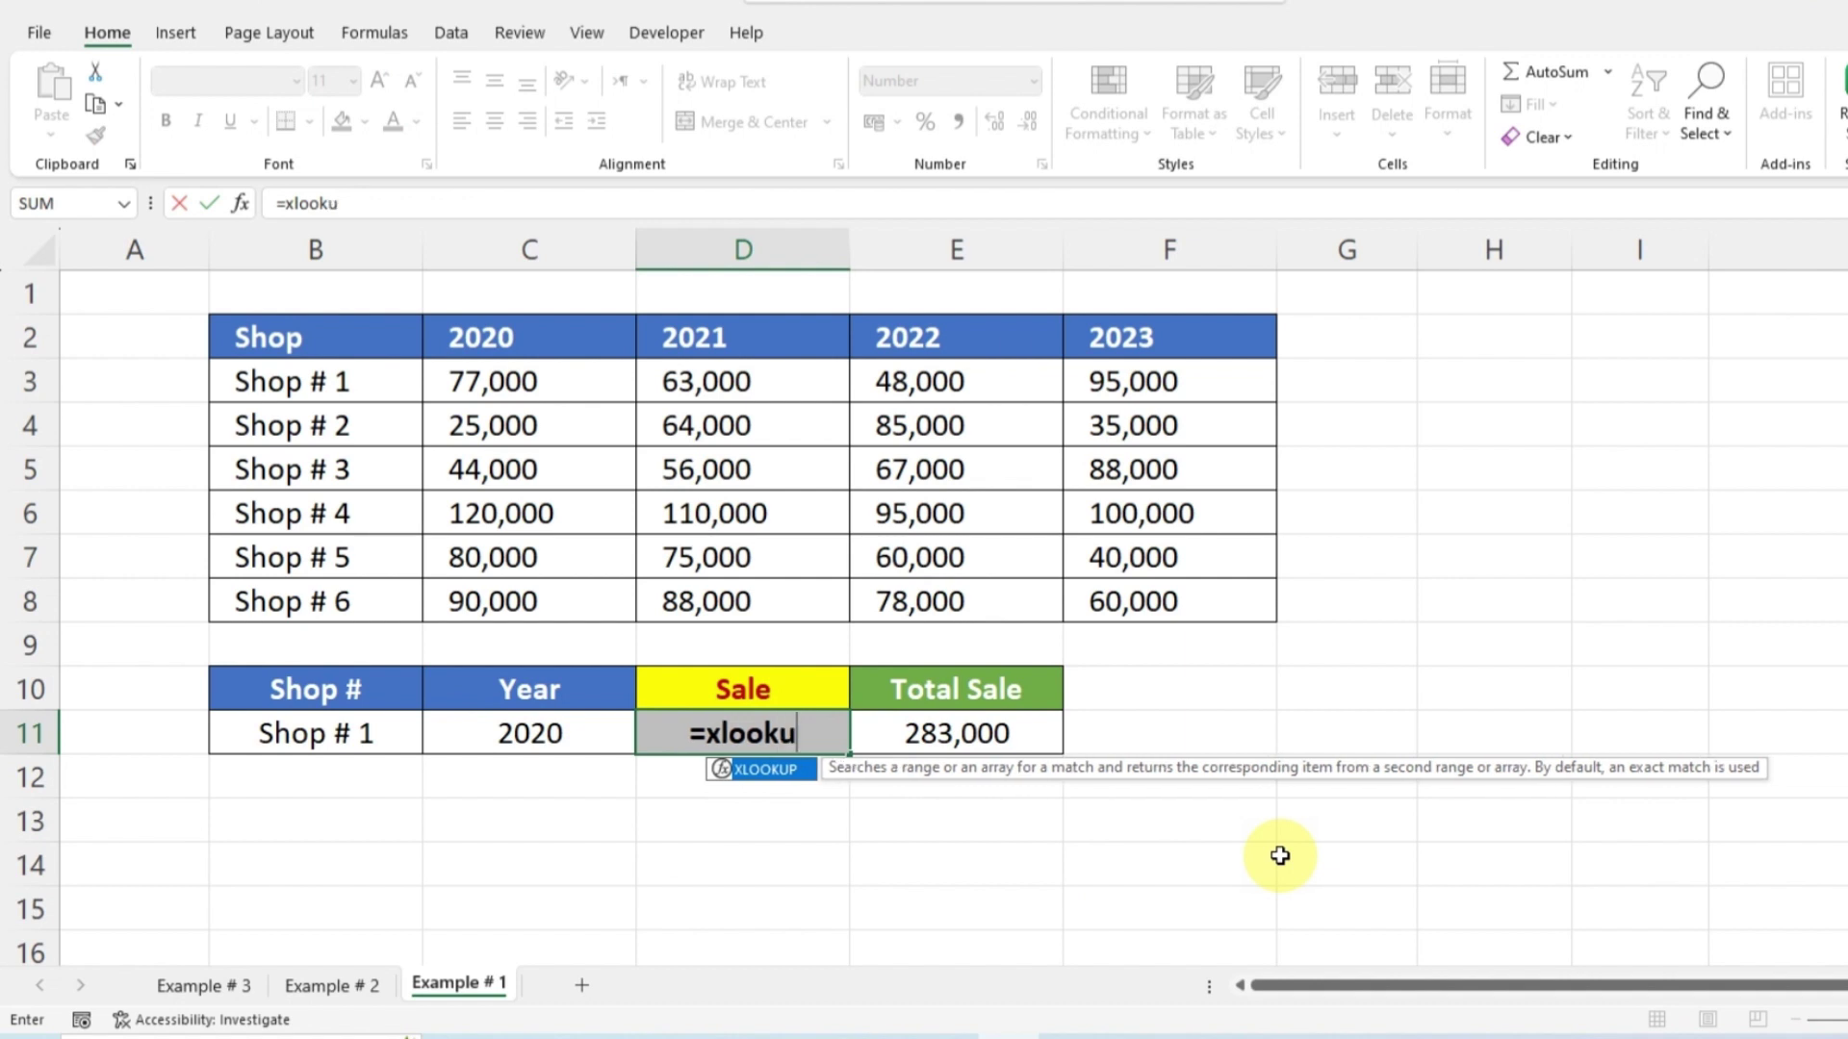
text(p()
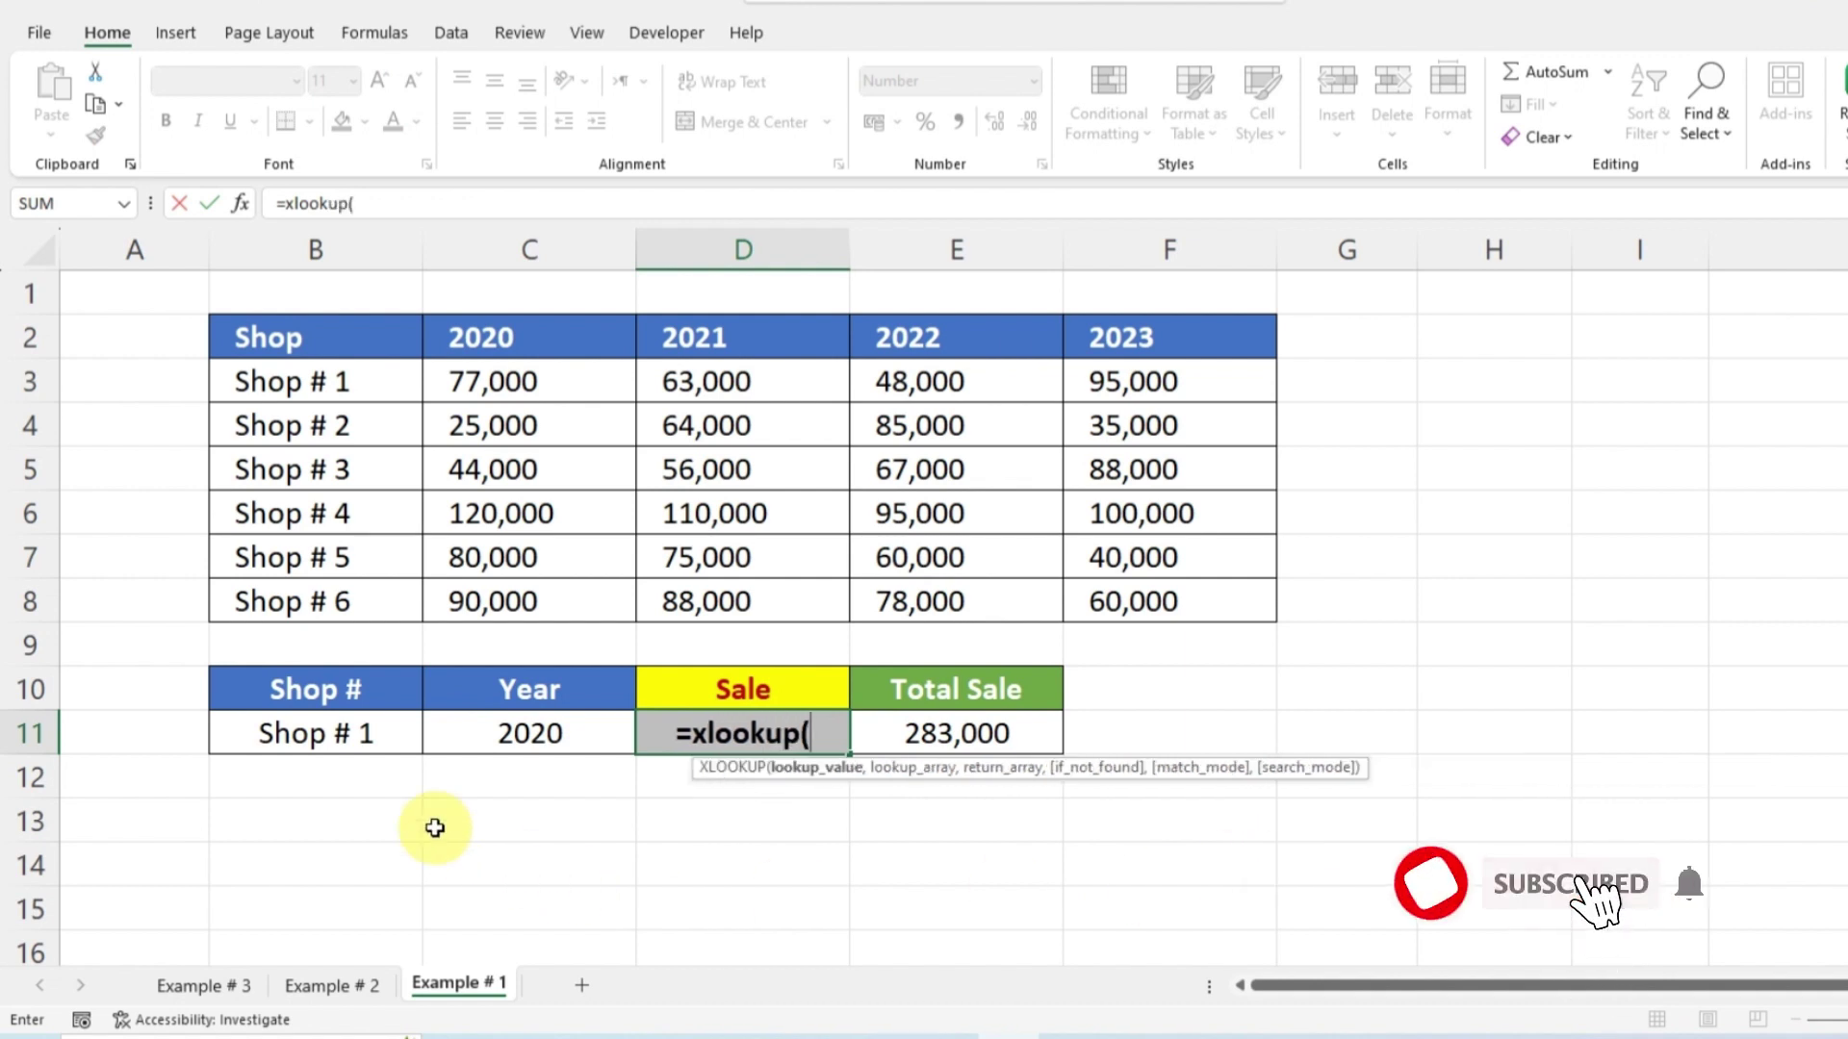
click(348, 732)
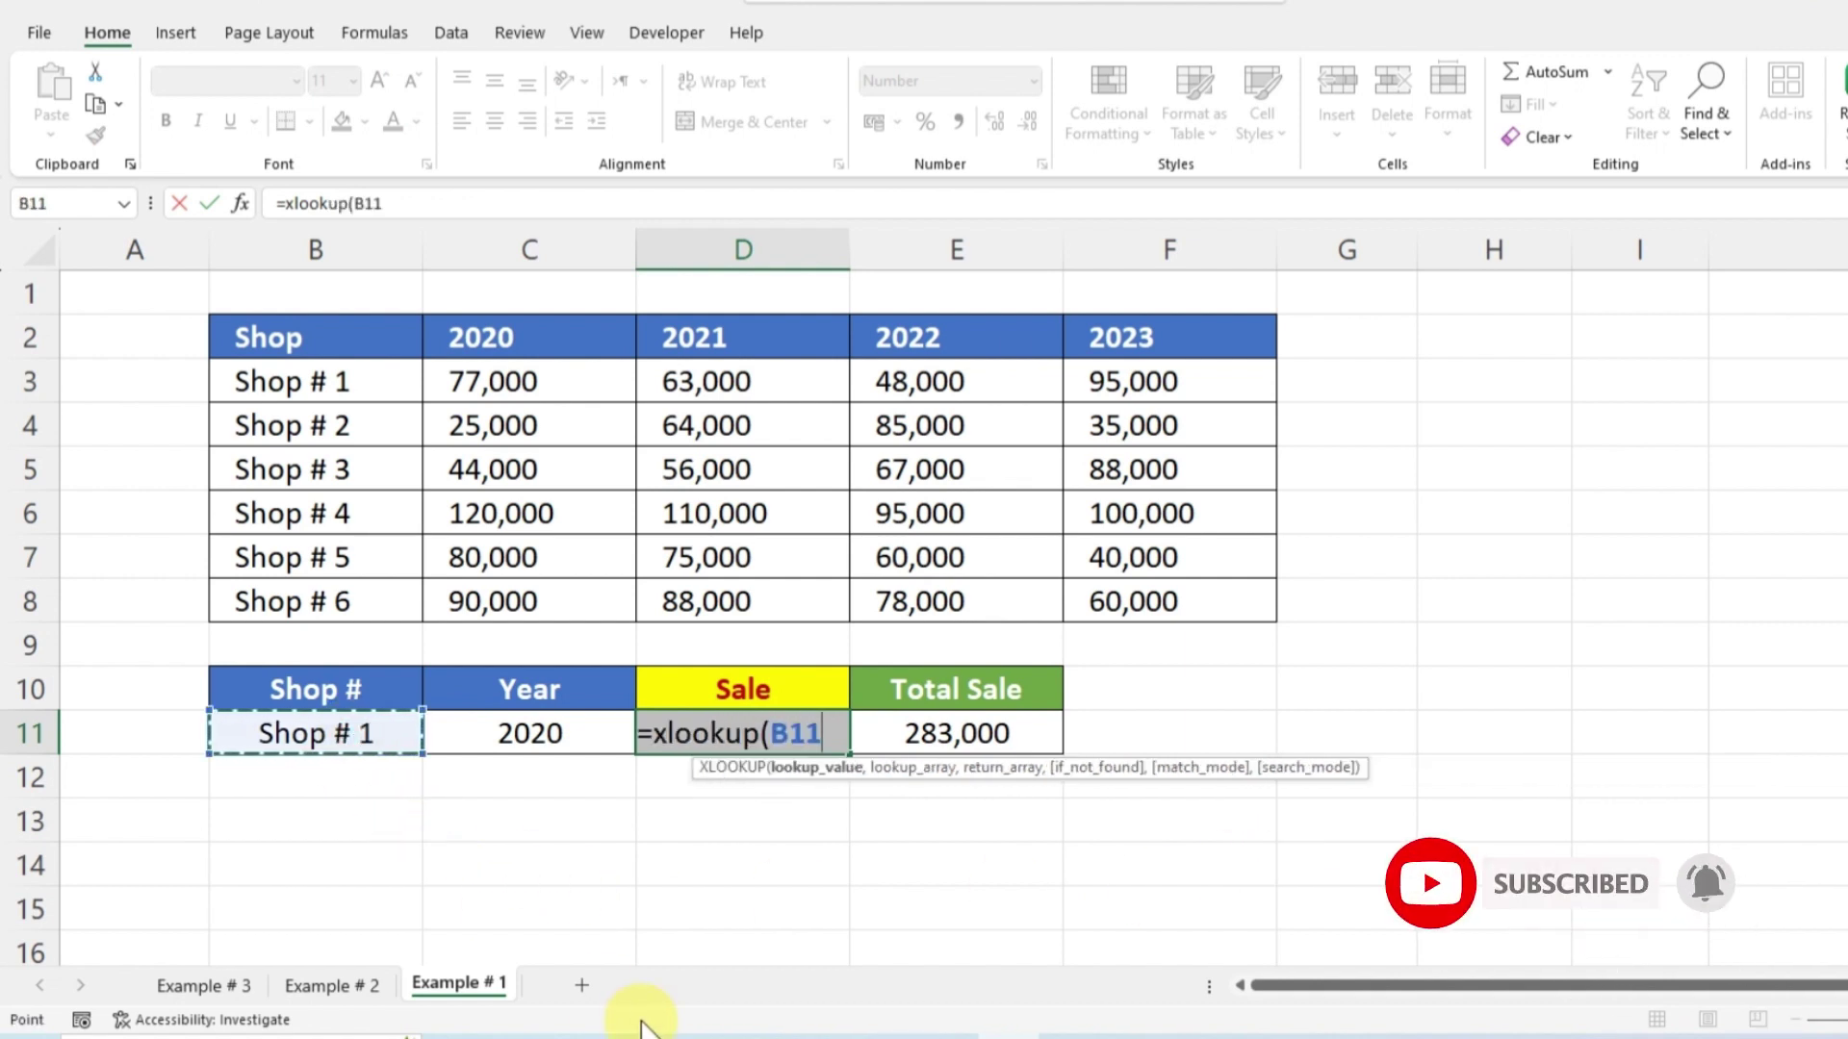
text(,)
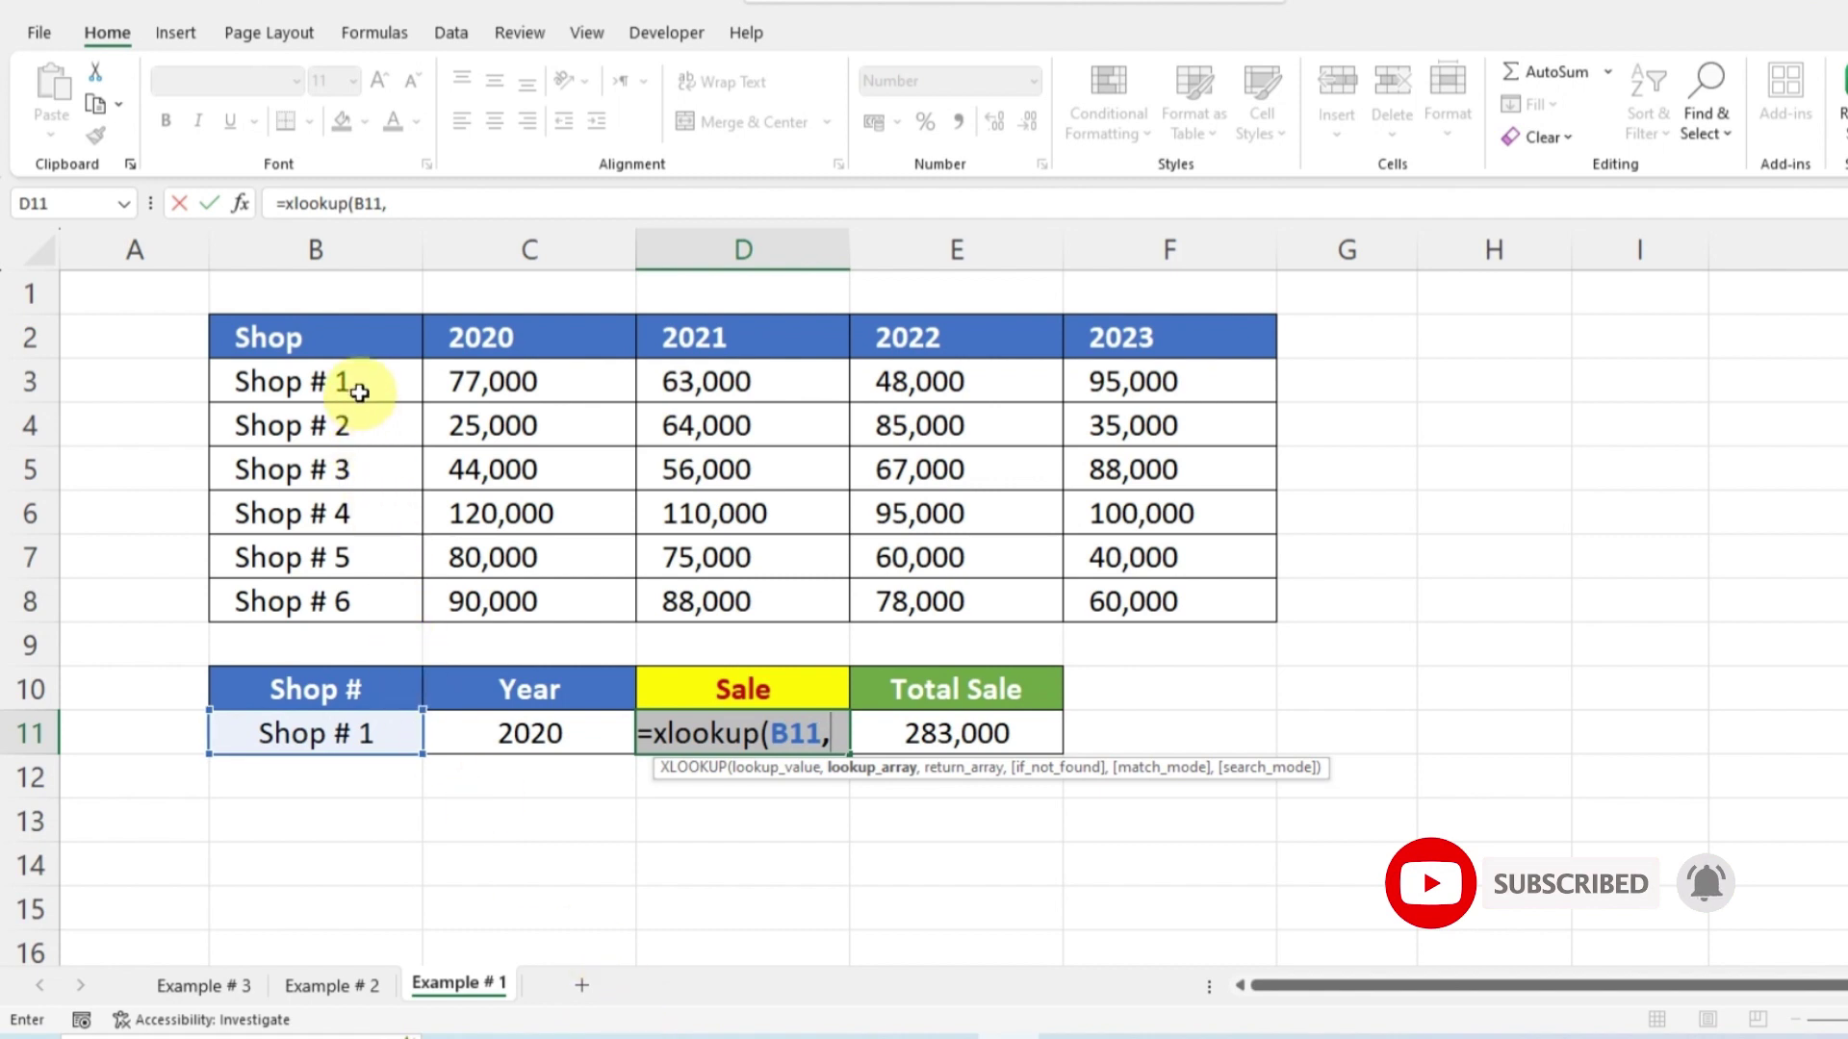
drag(358, 385, 347, 604)
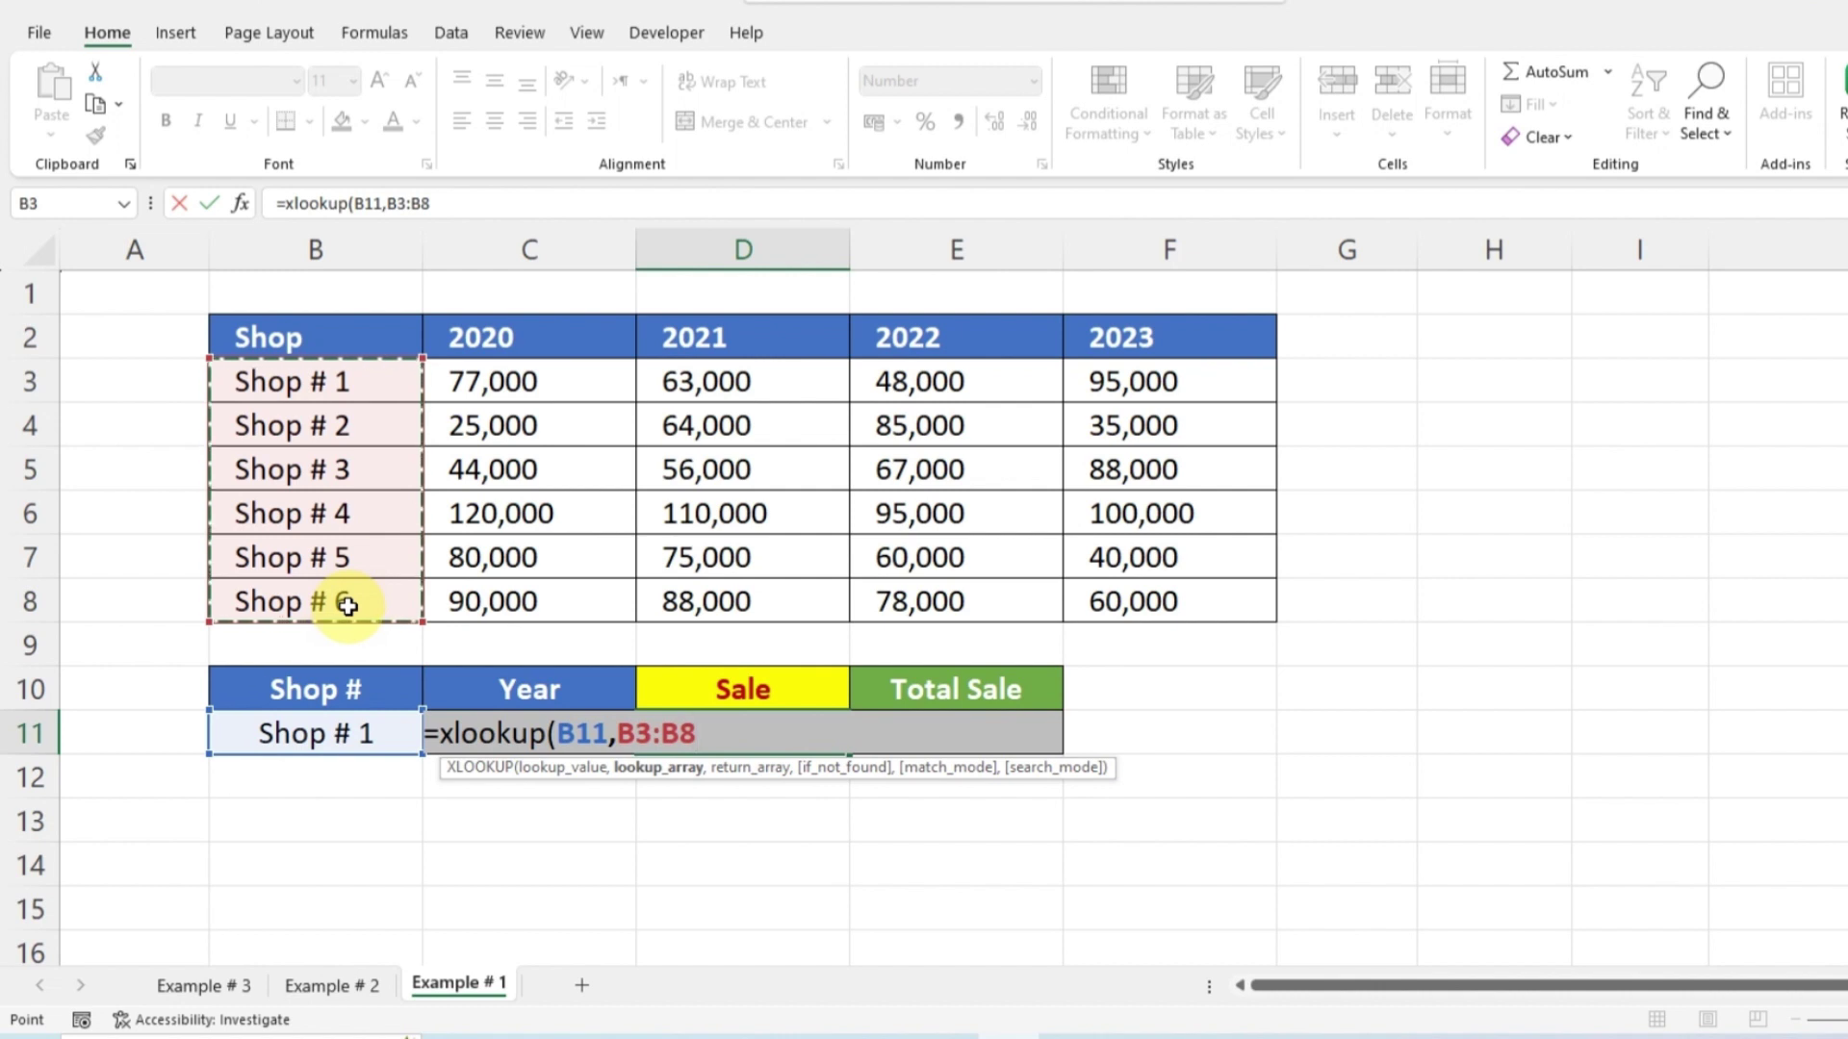
text(,xl)
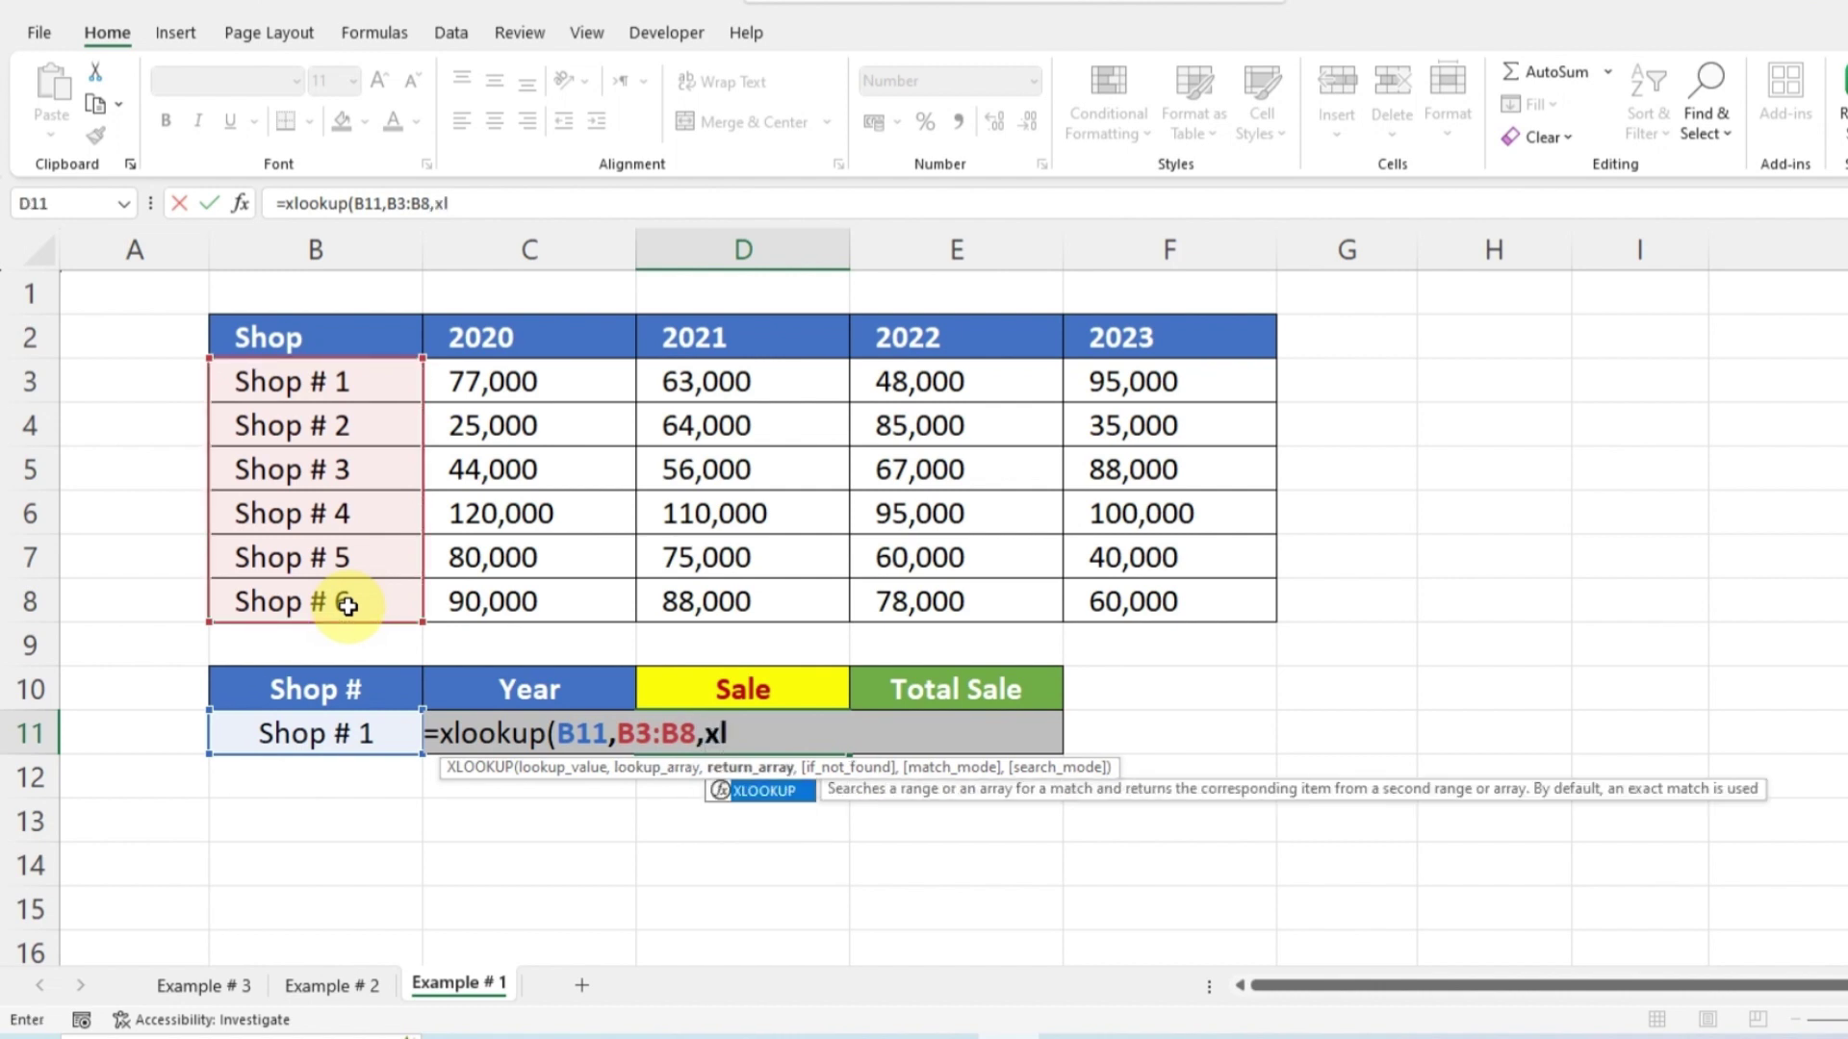
text(ookup)
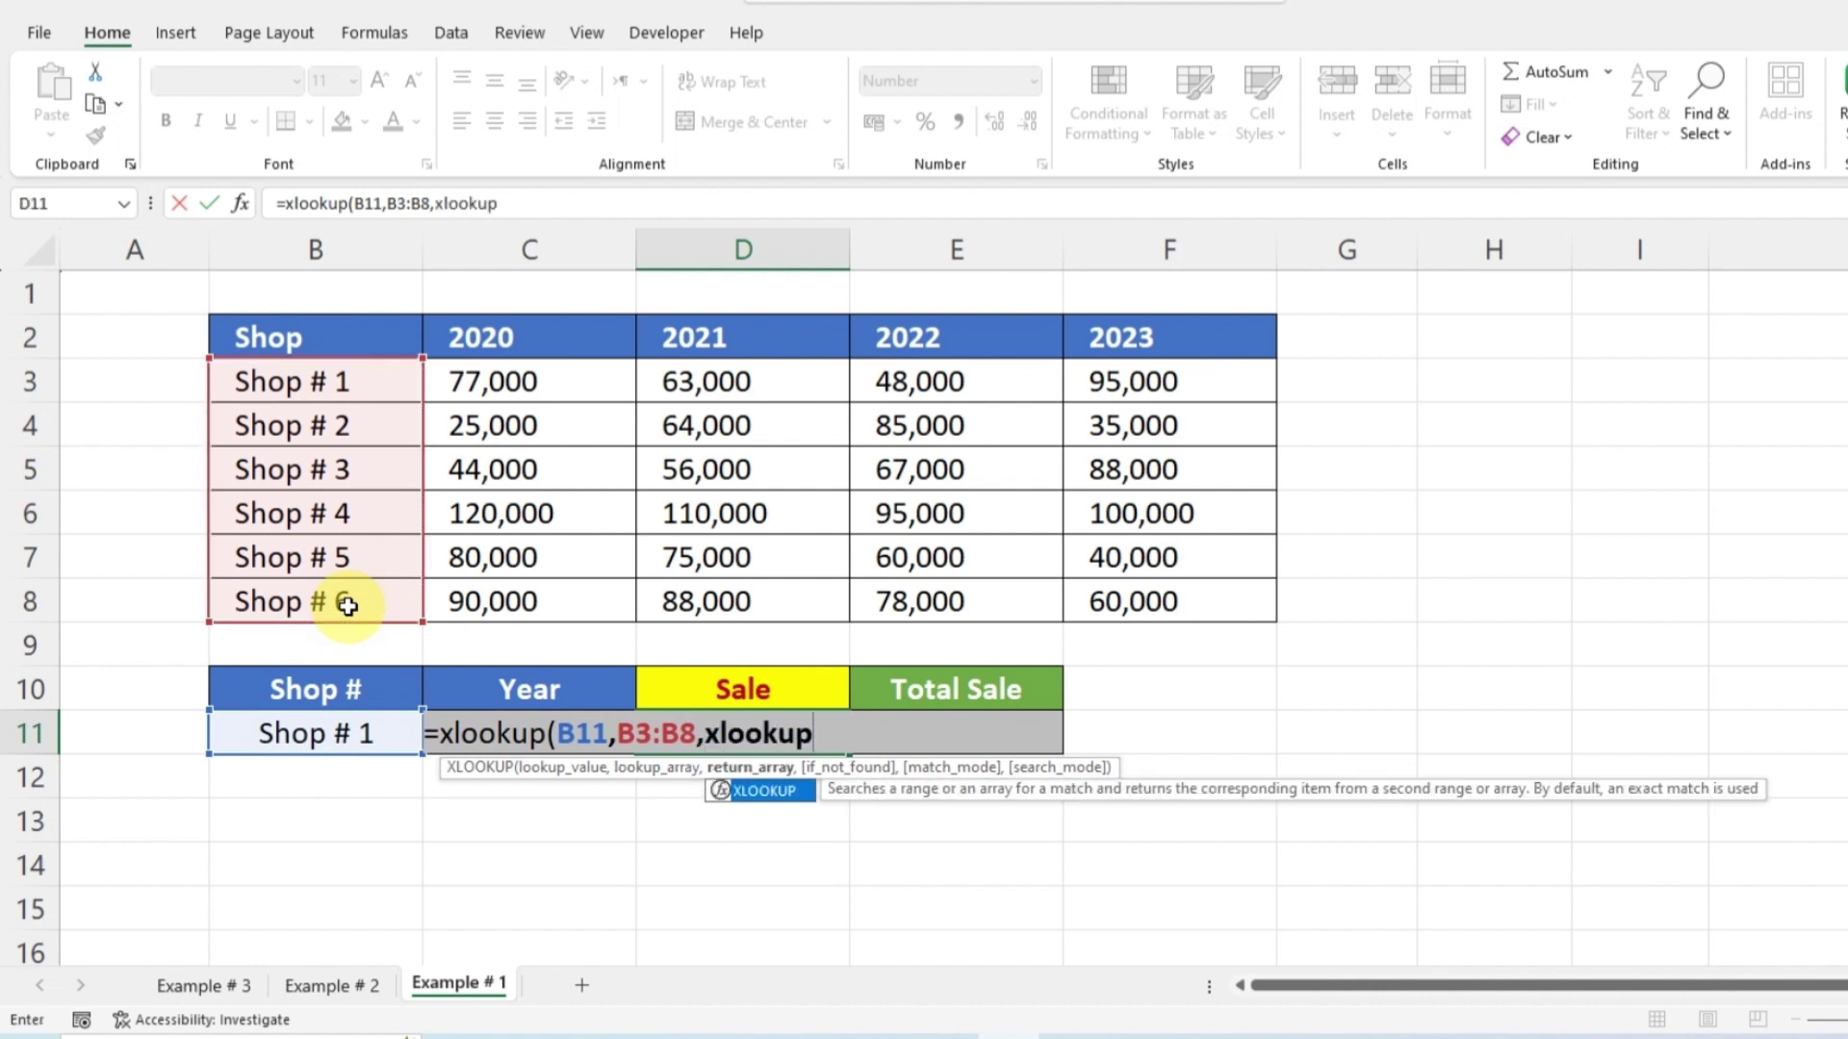
text(()
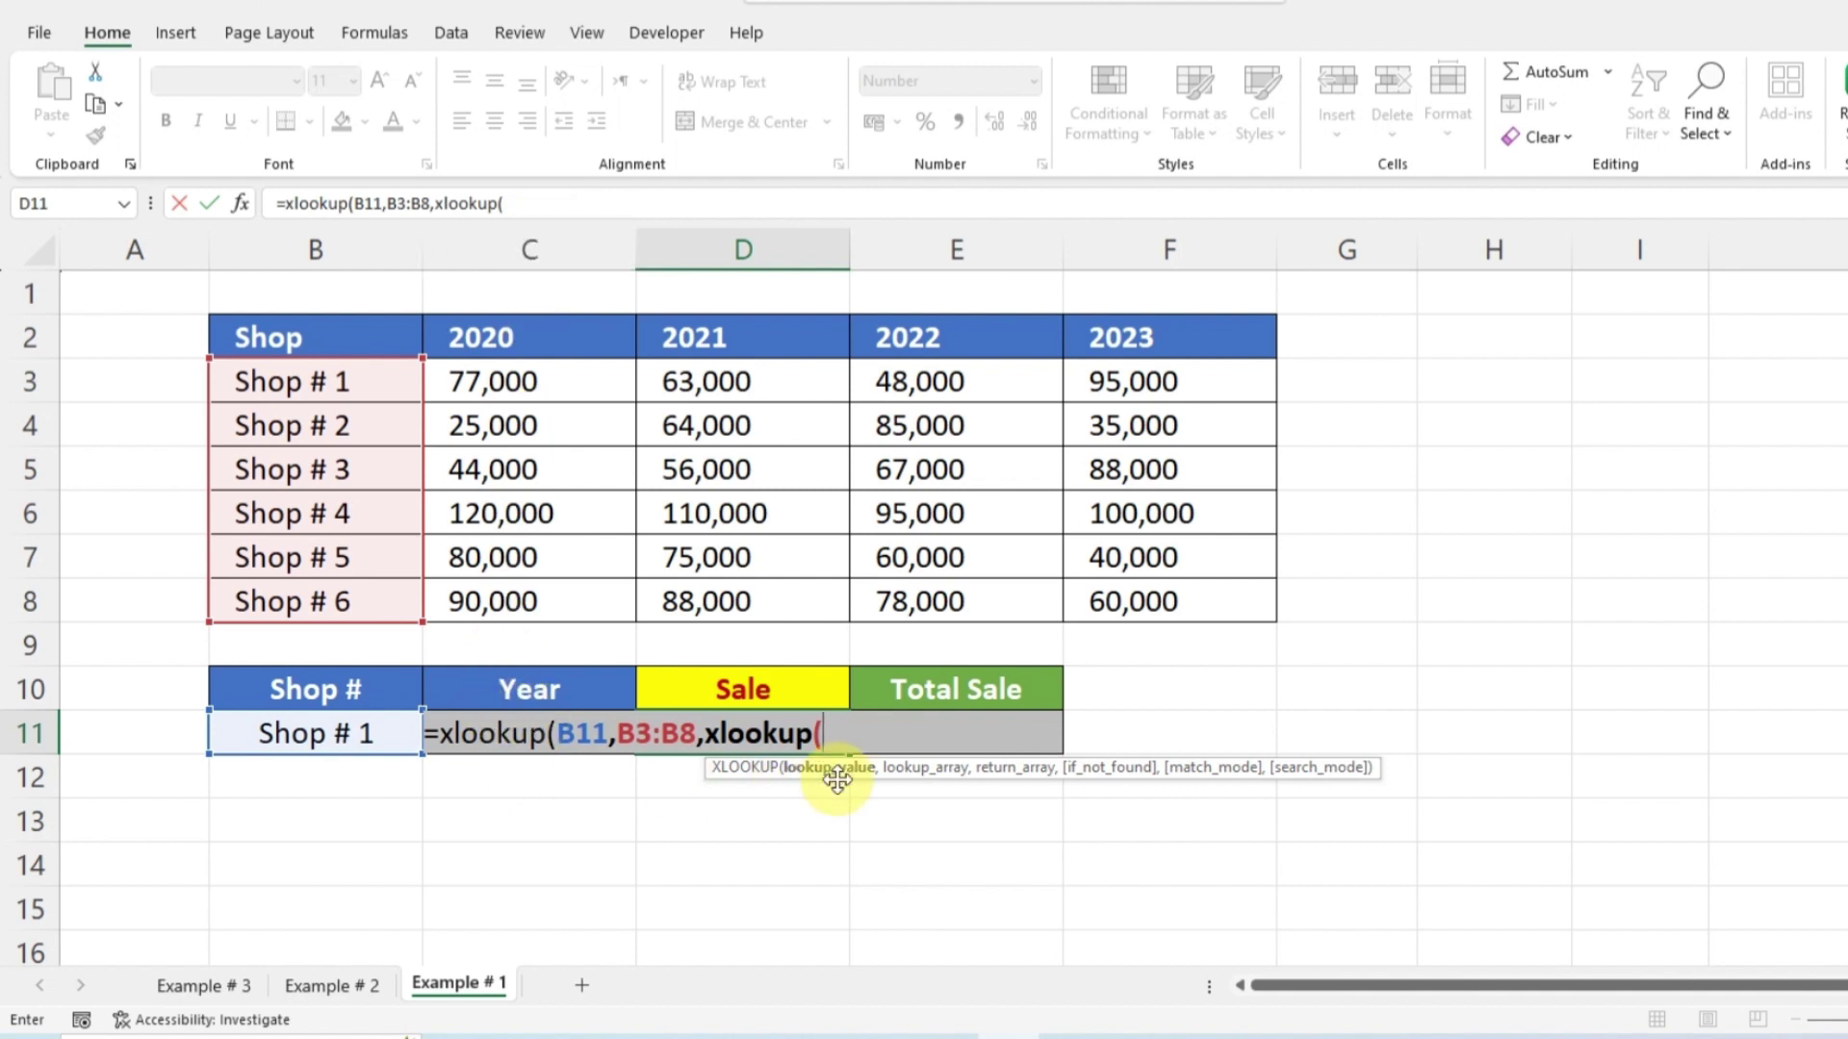
text(C11,)
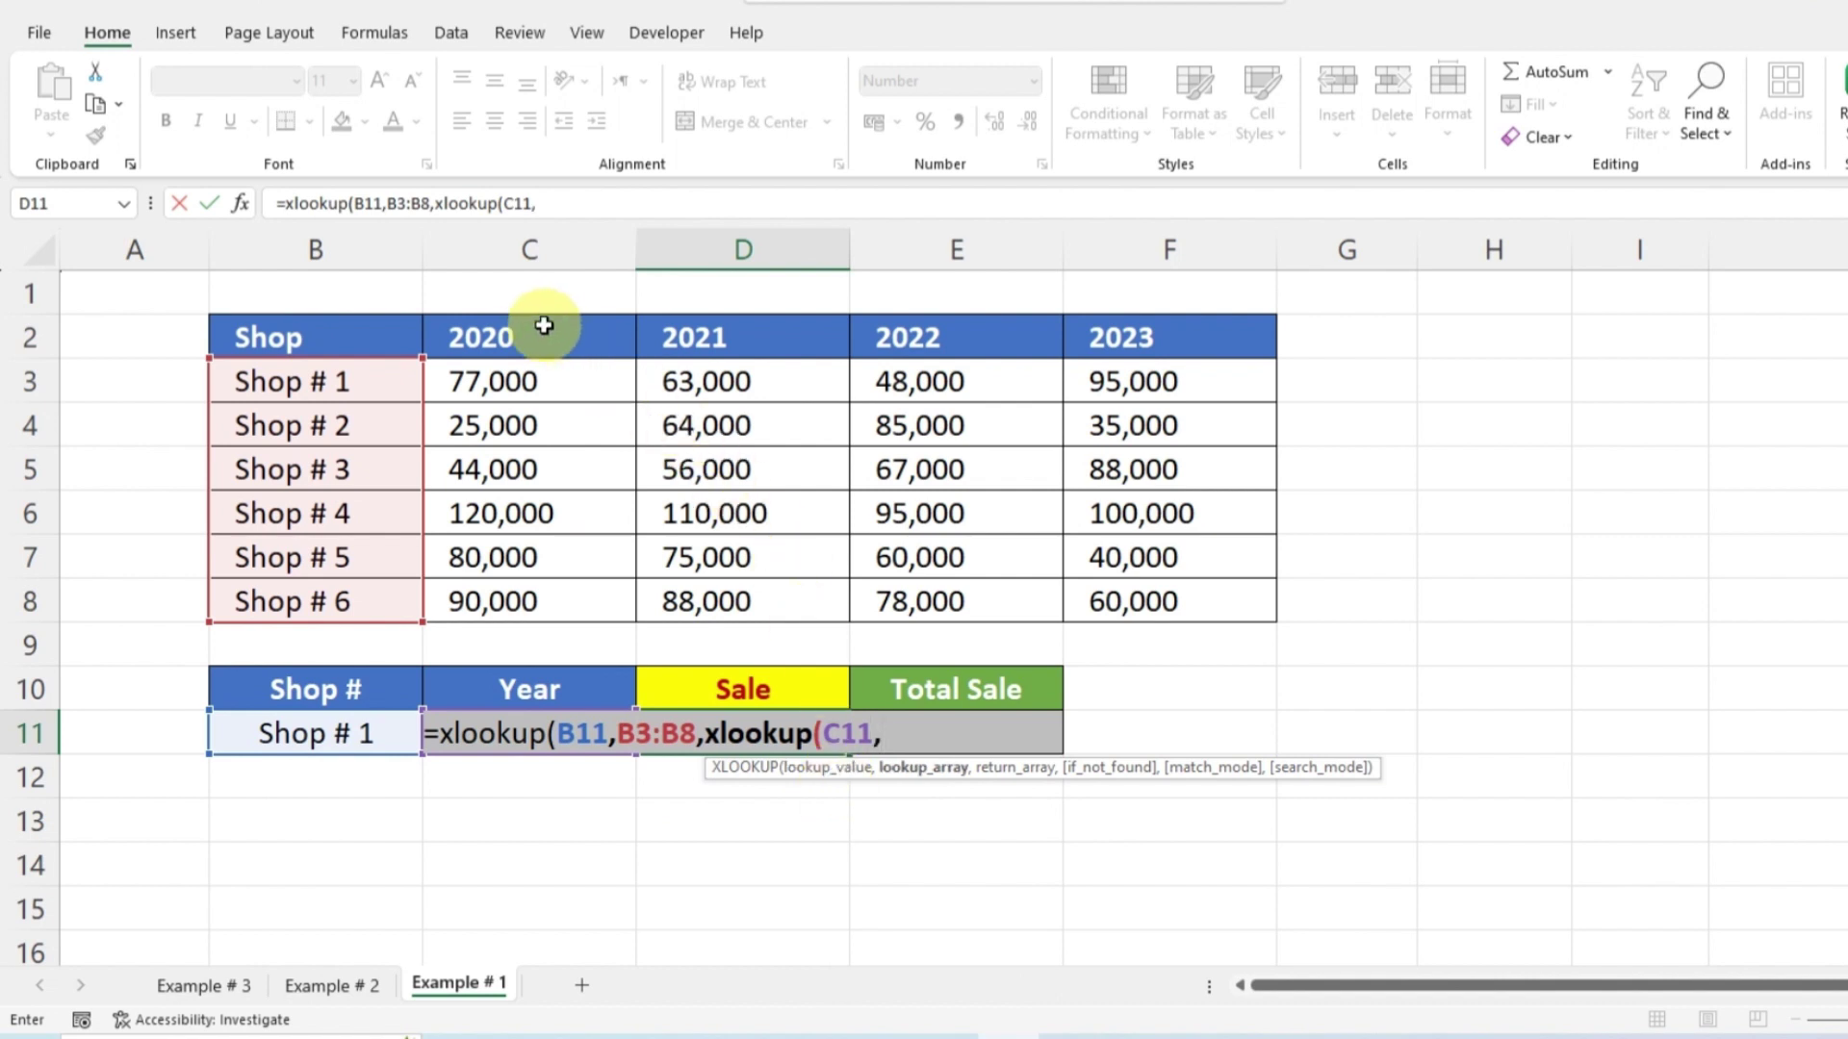
drag(540, 330, 1141, 342)
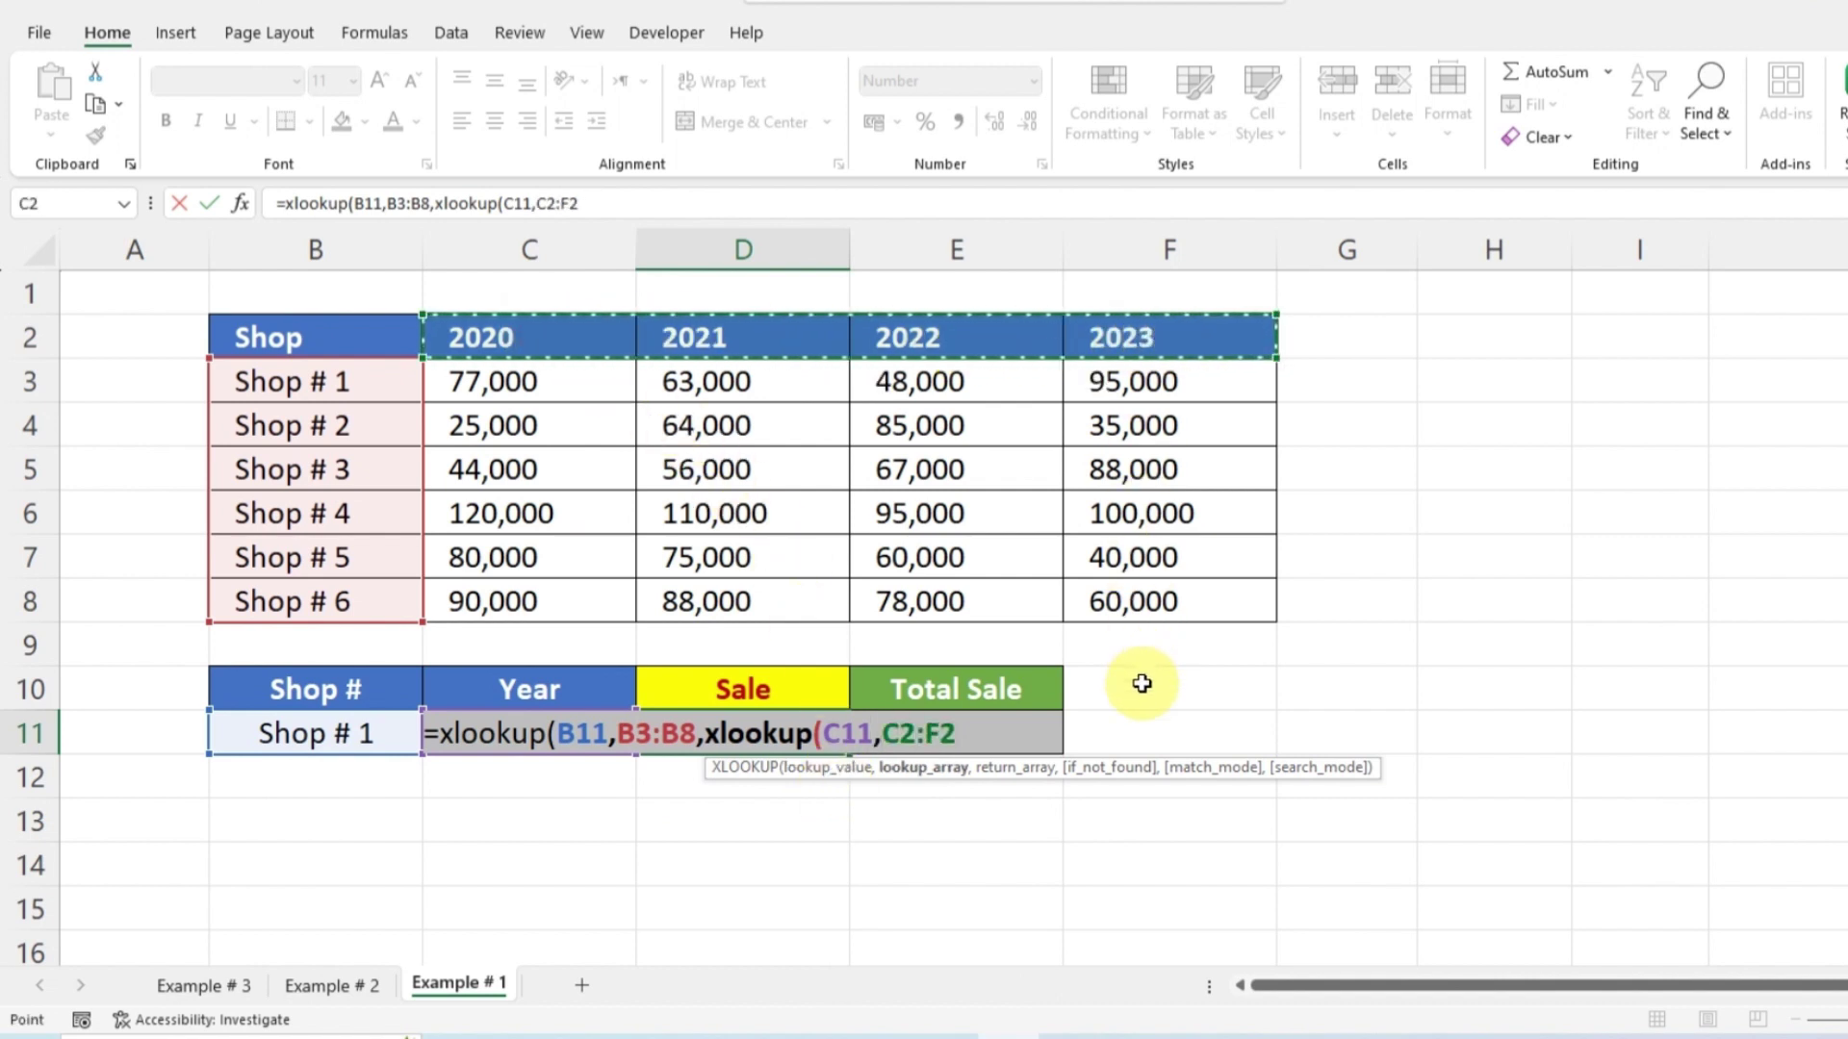
text(,)
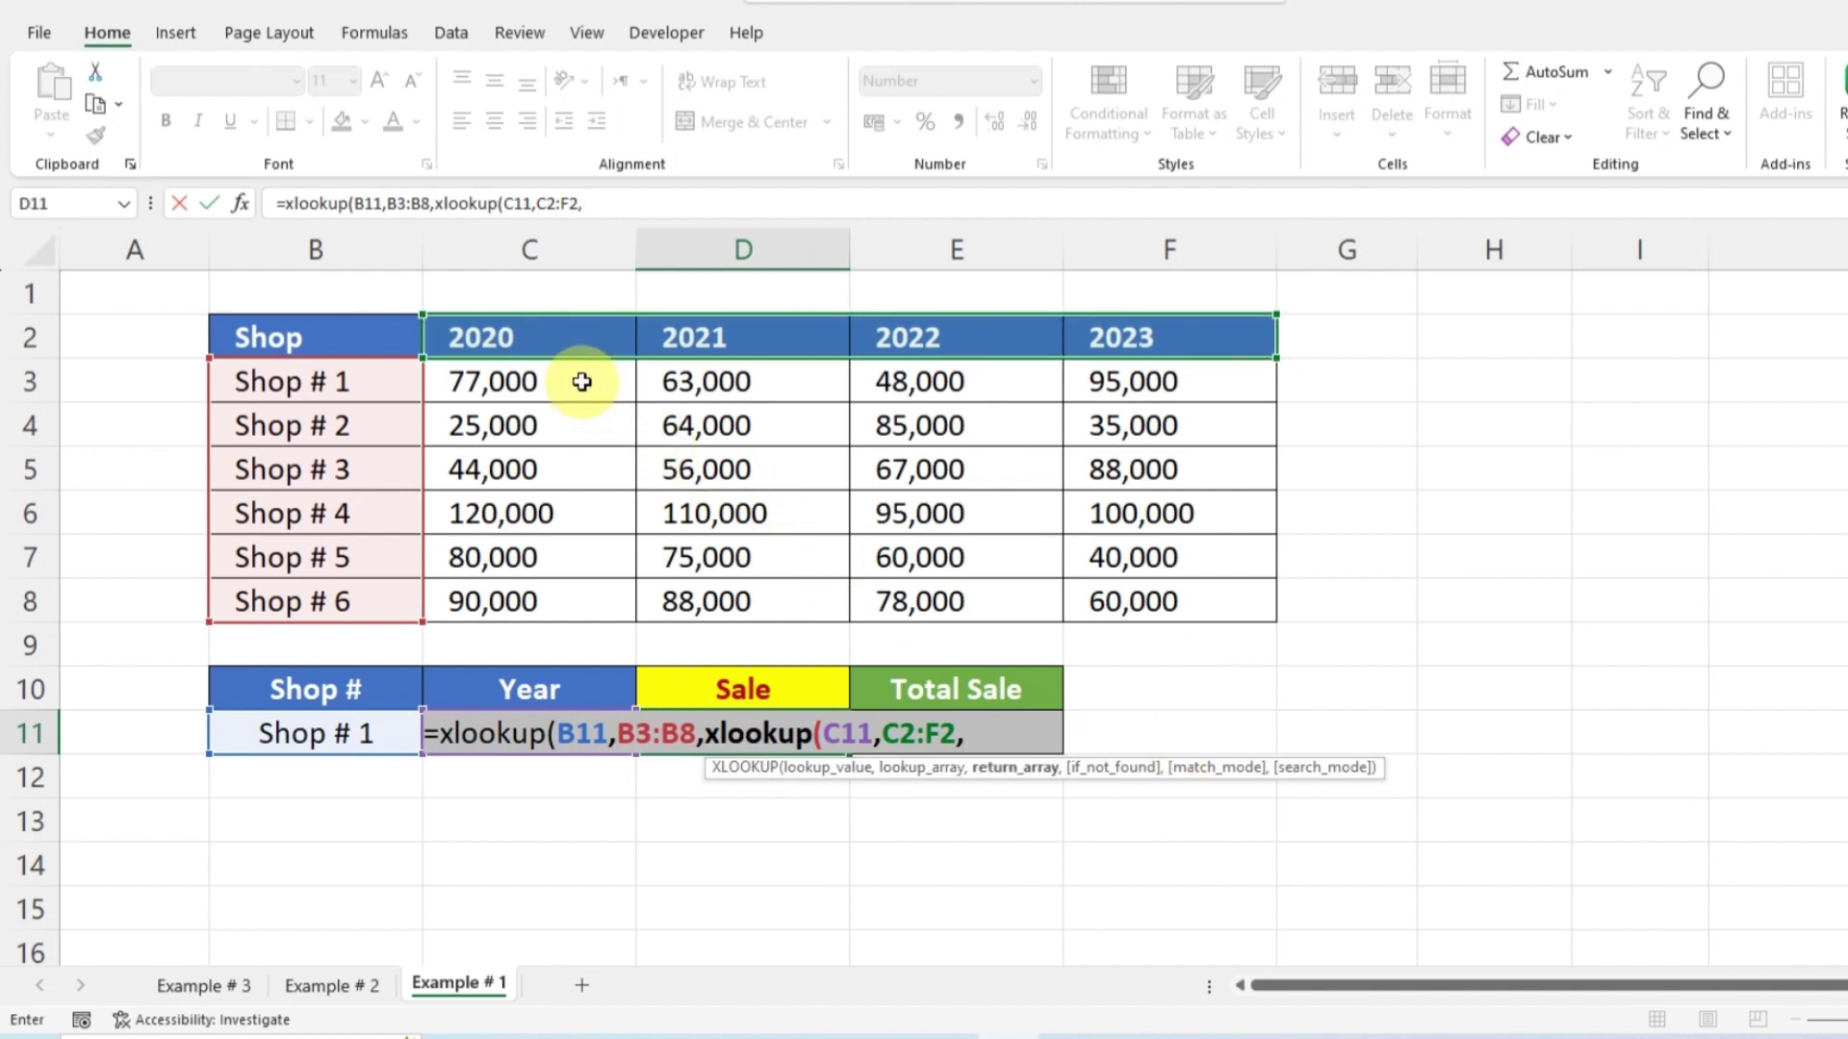
drag(581, 379, 1150, 611)
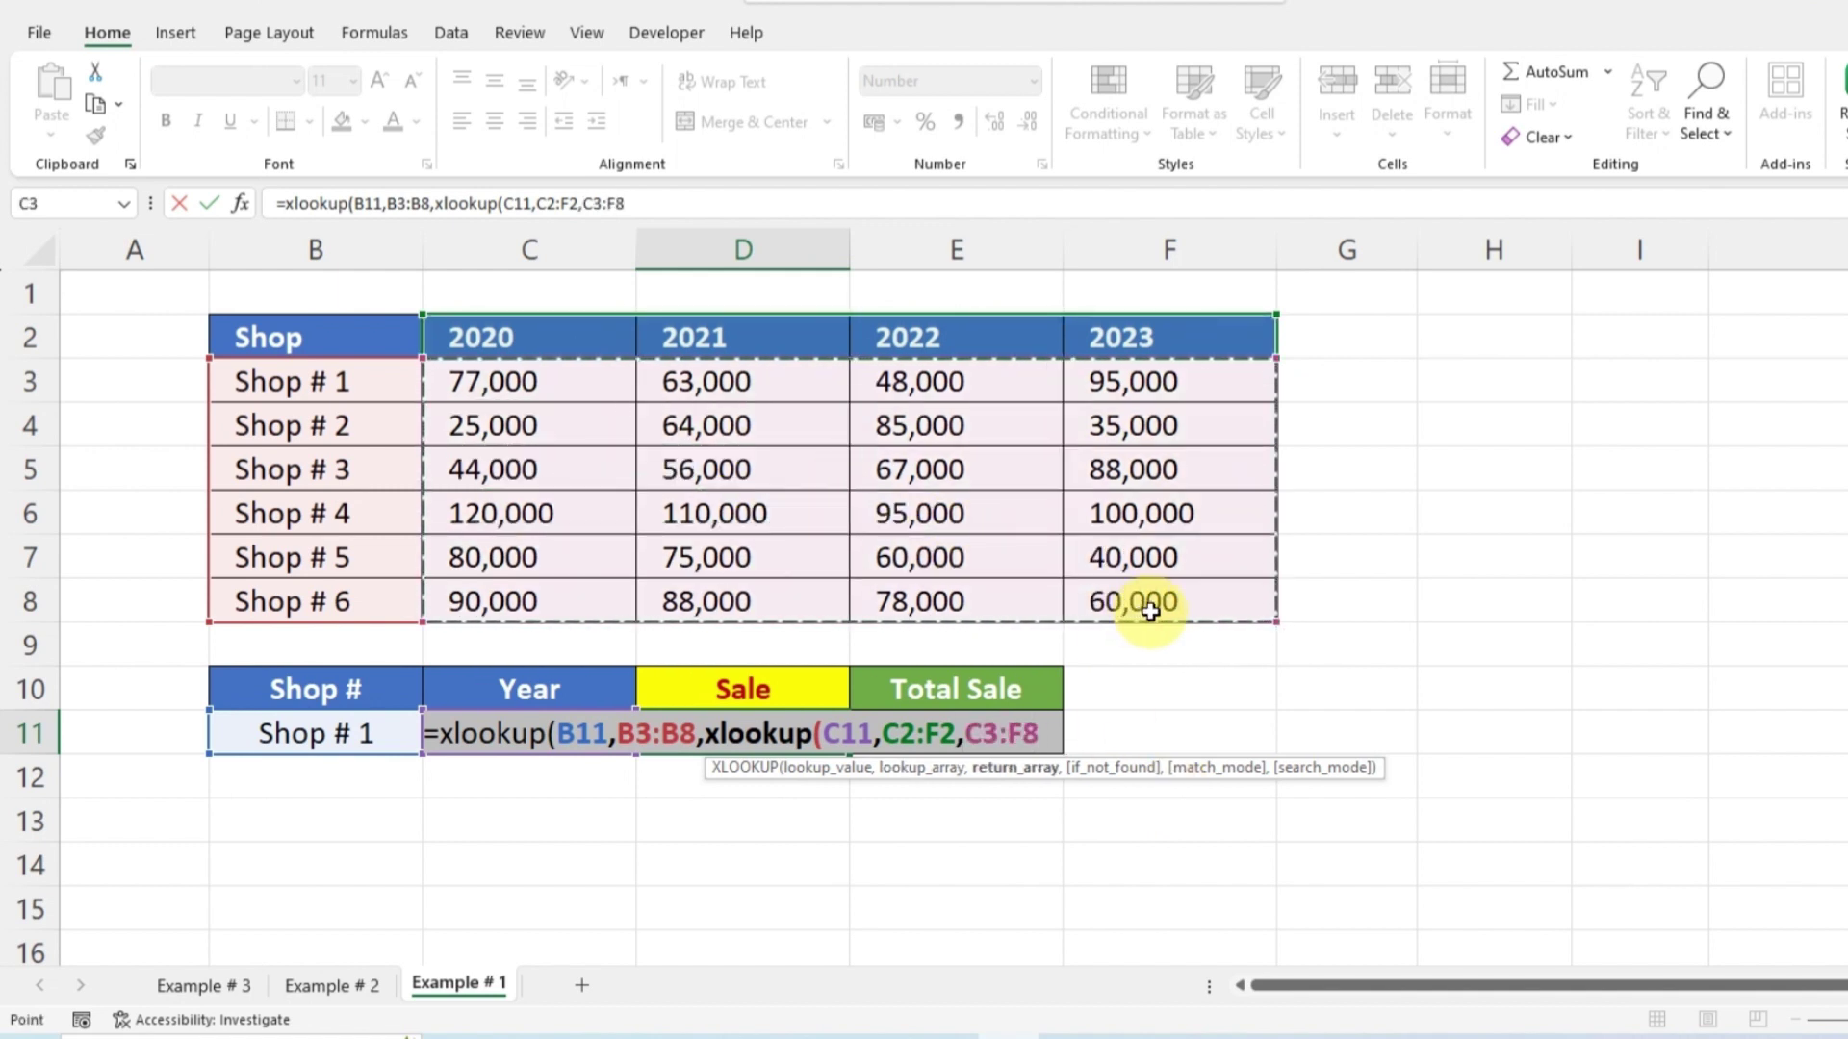
text())
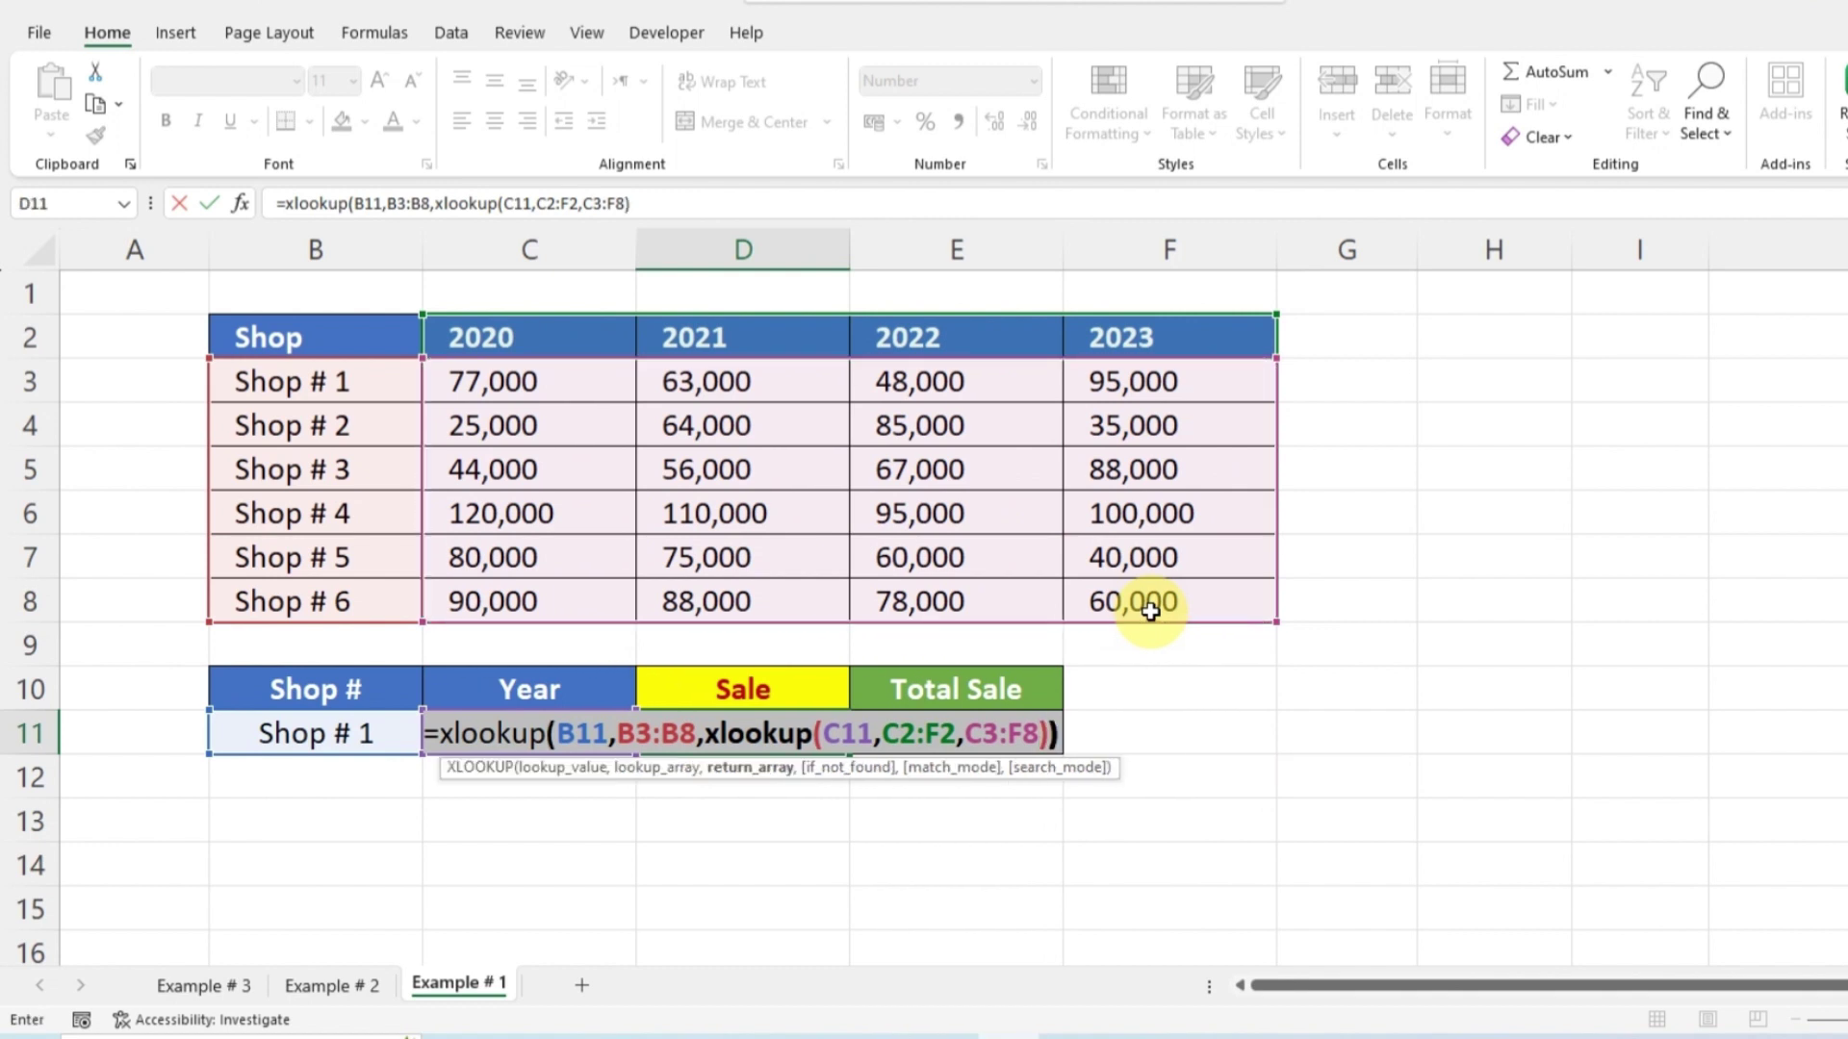
text())
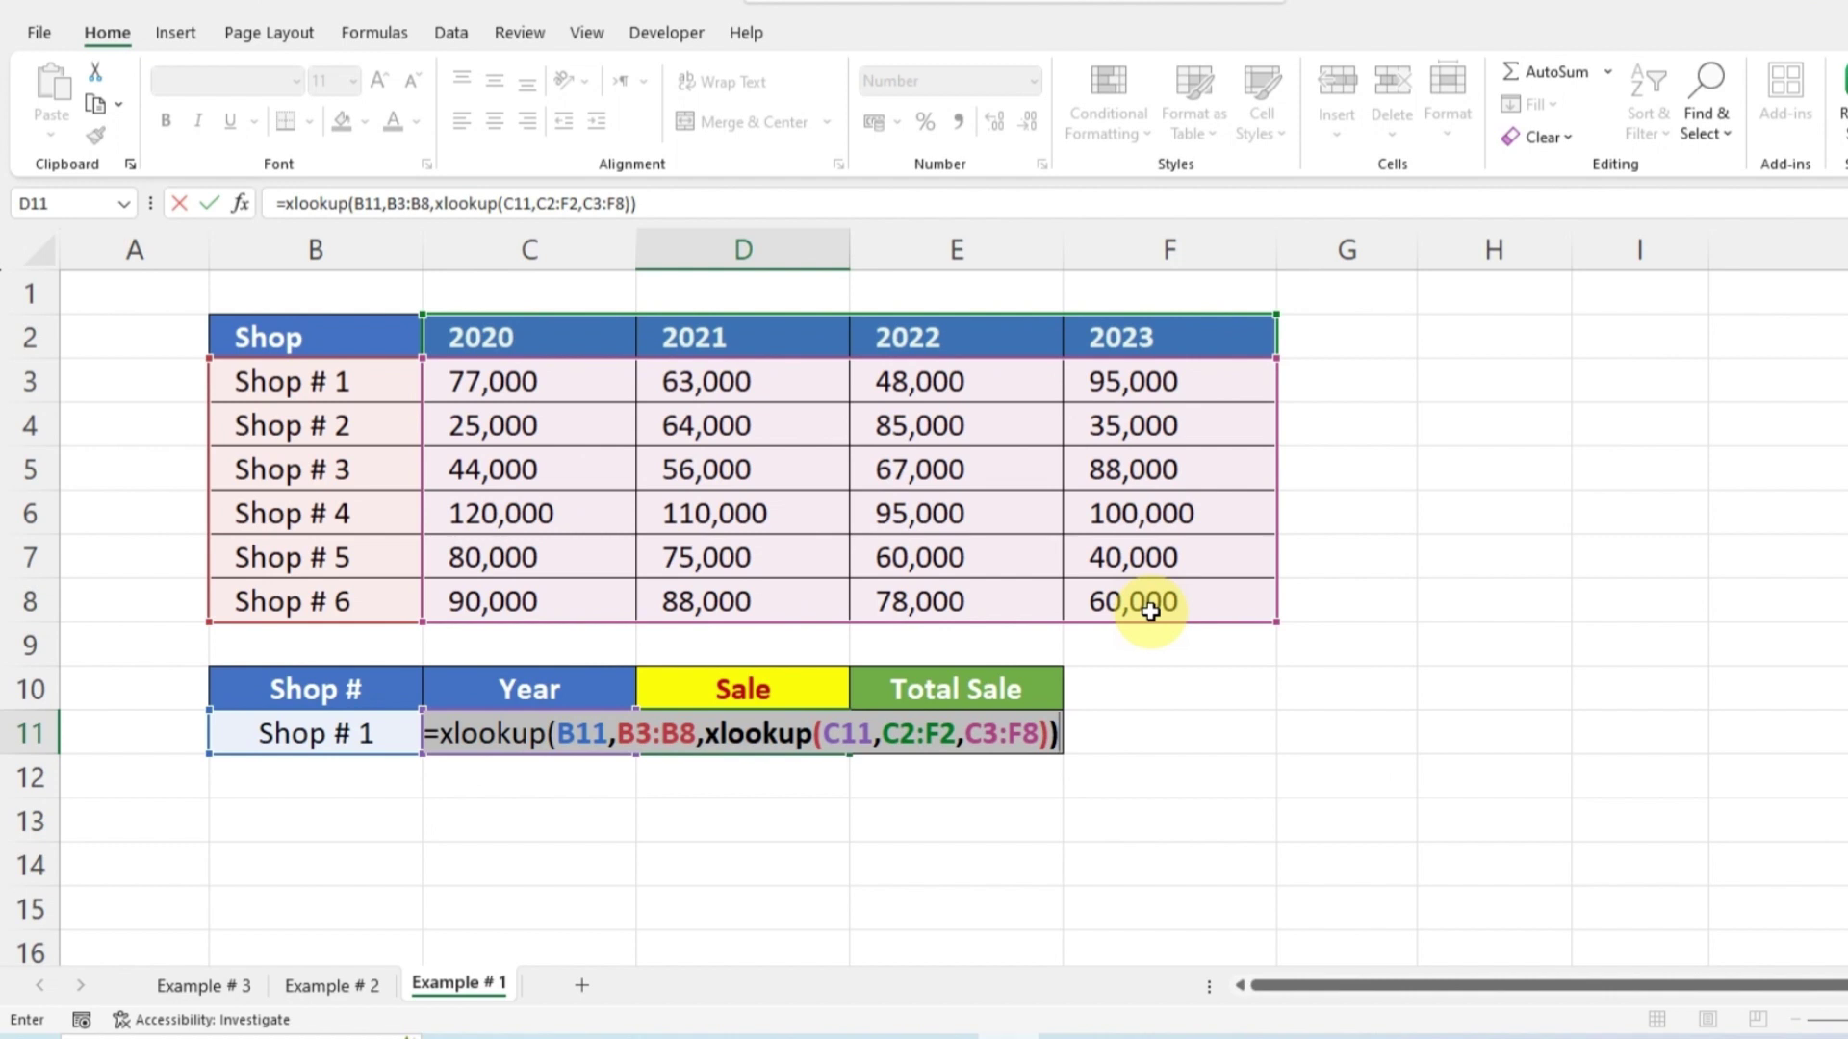
Step: Commit the nested Sale formula, giving 77,000 for Shop # 1
key(Return)
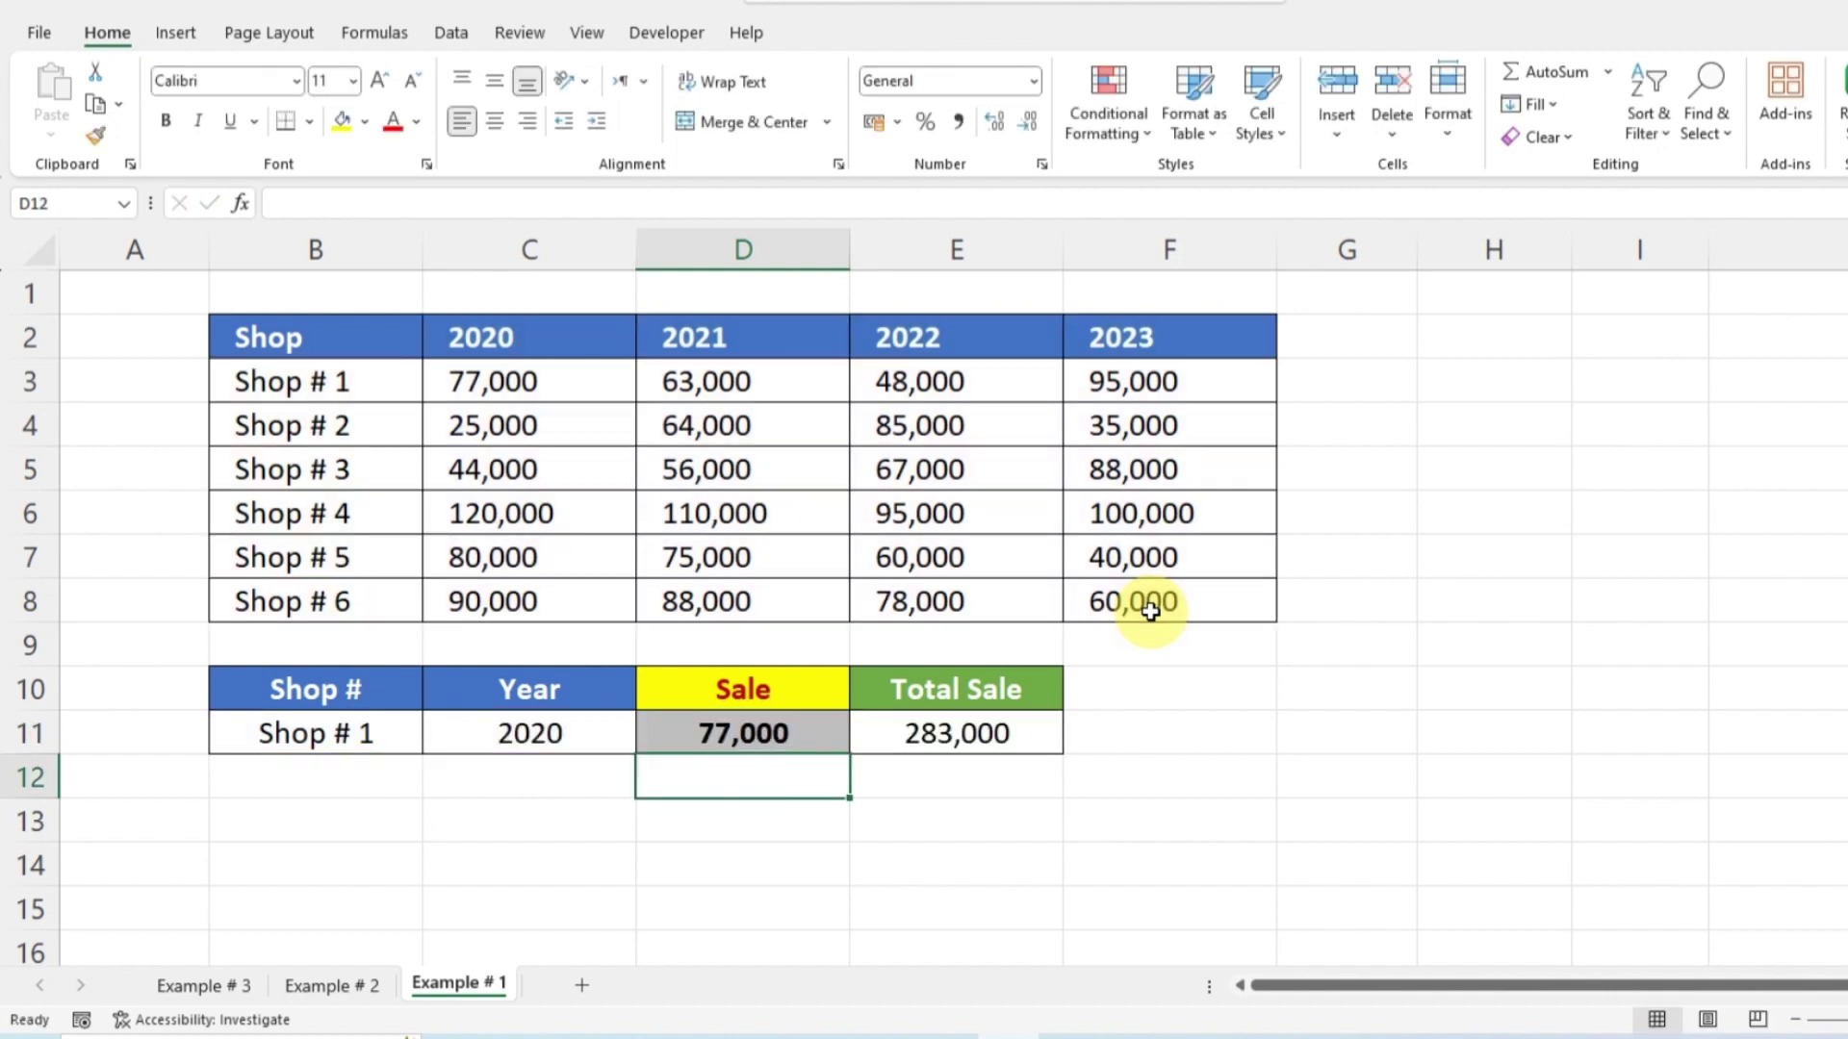
click(652, 859)
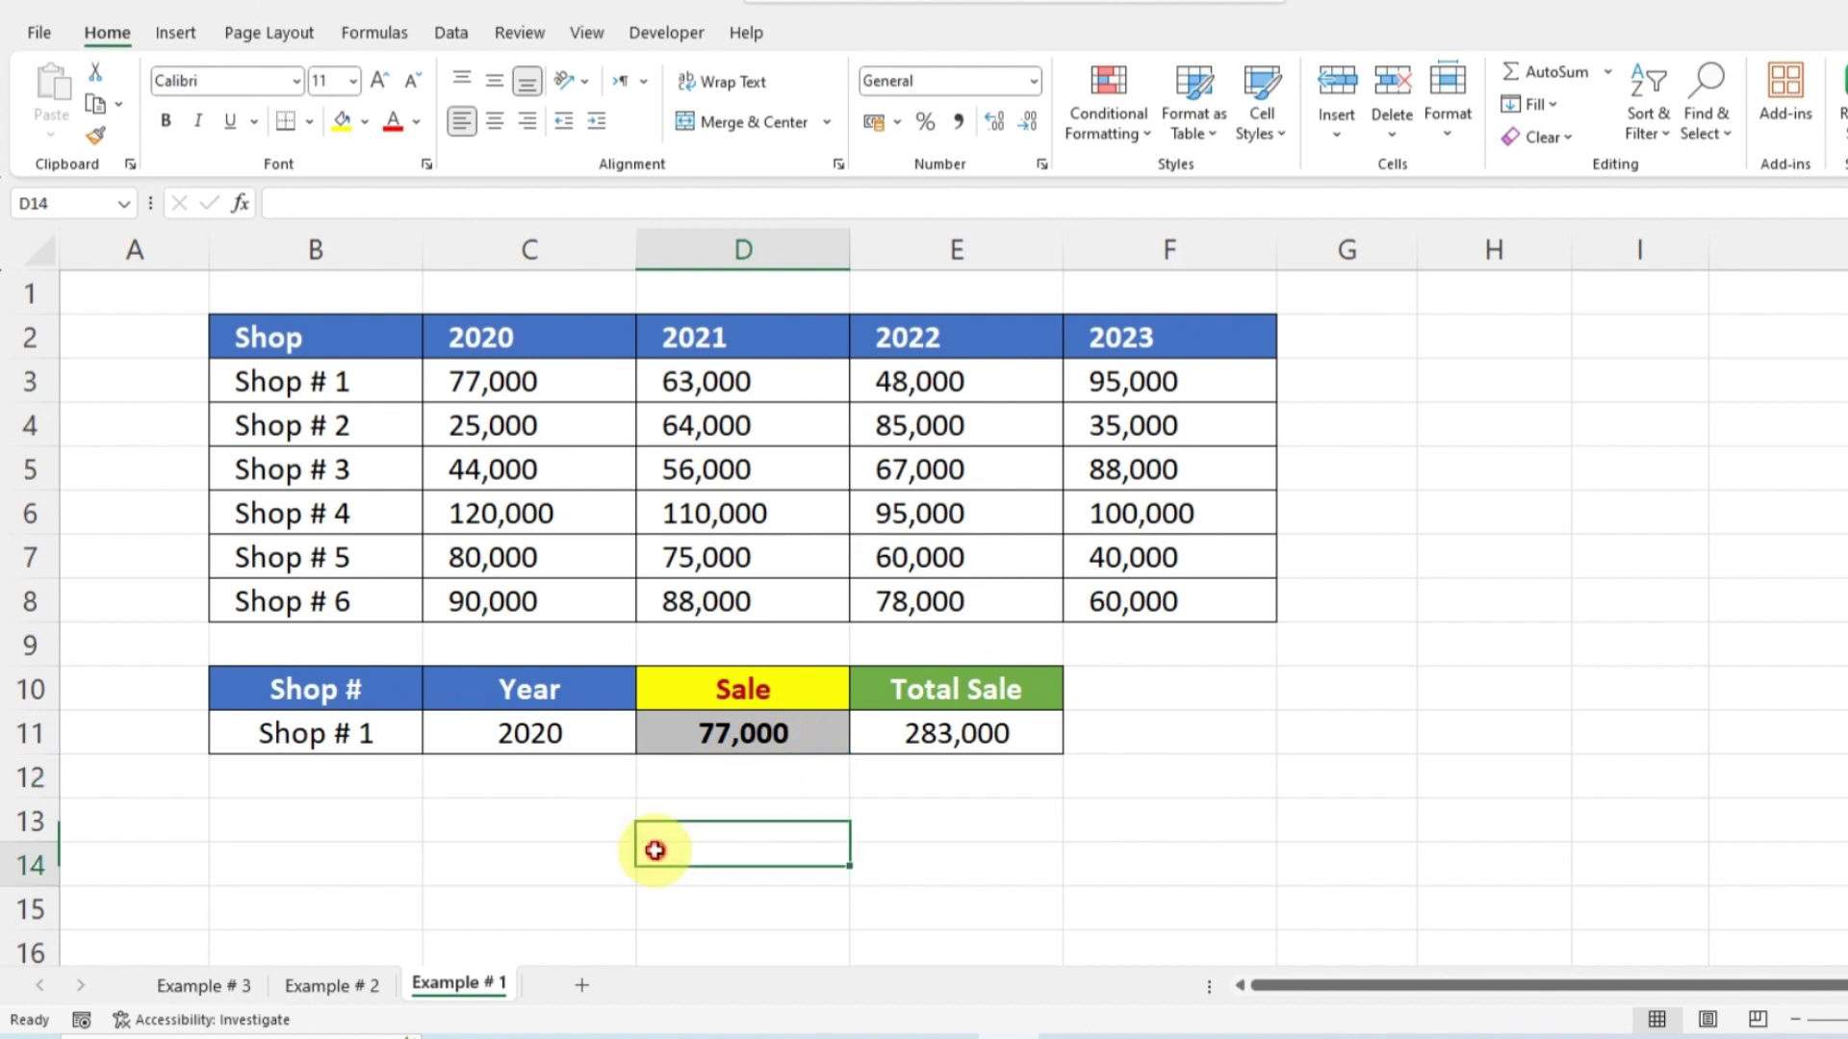
click(363, 737)
click(559, 737)
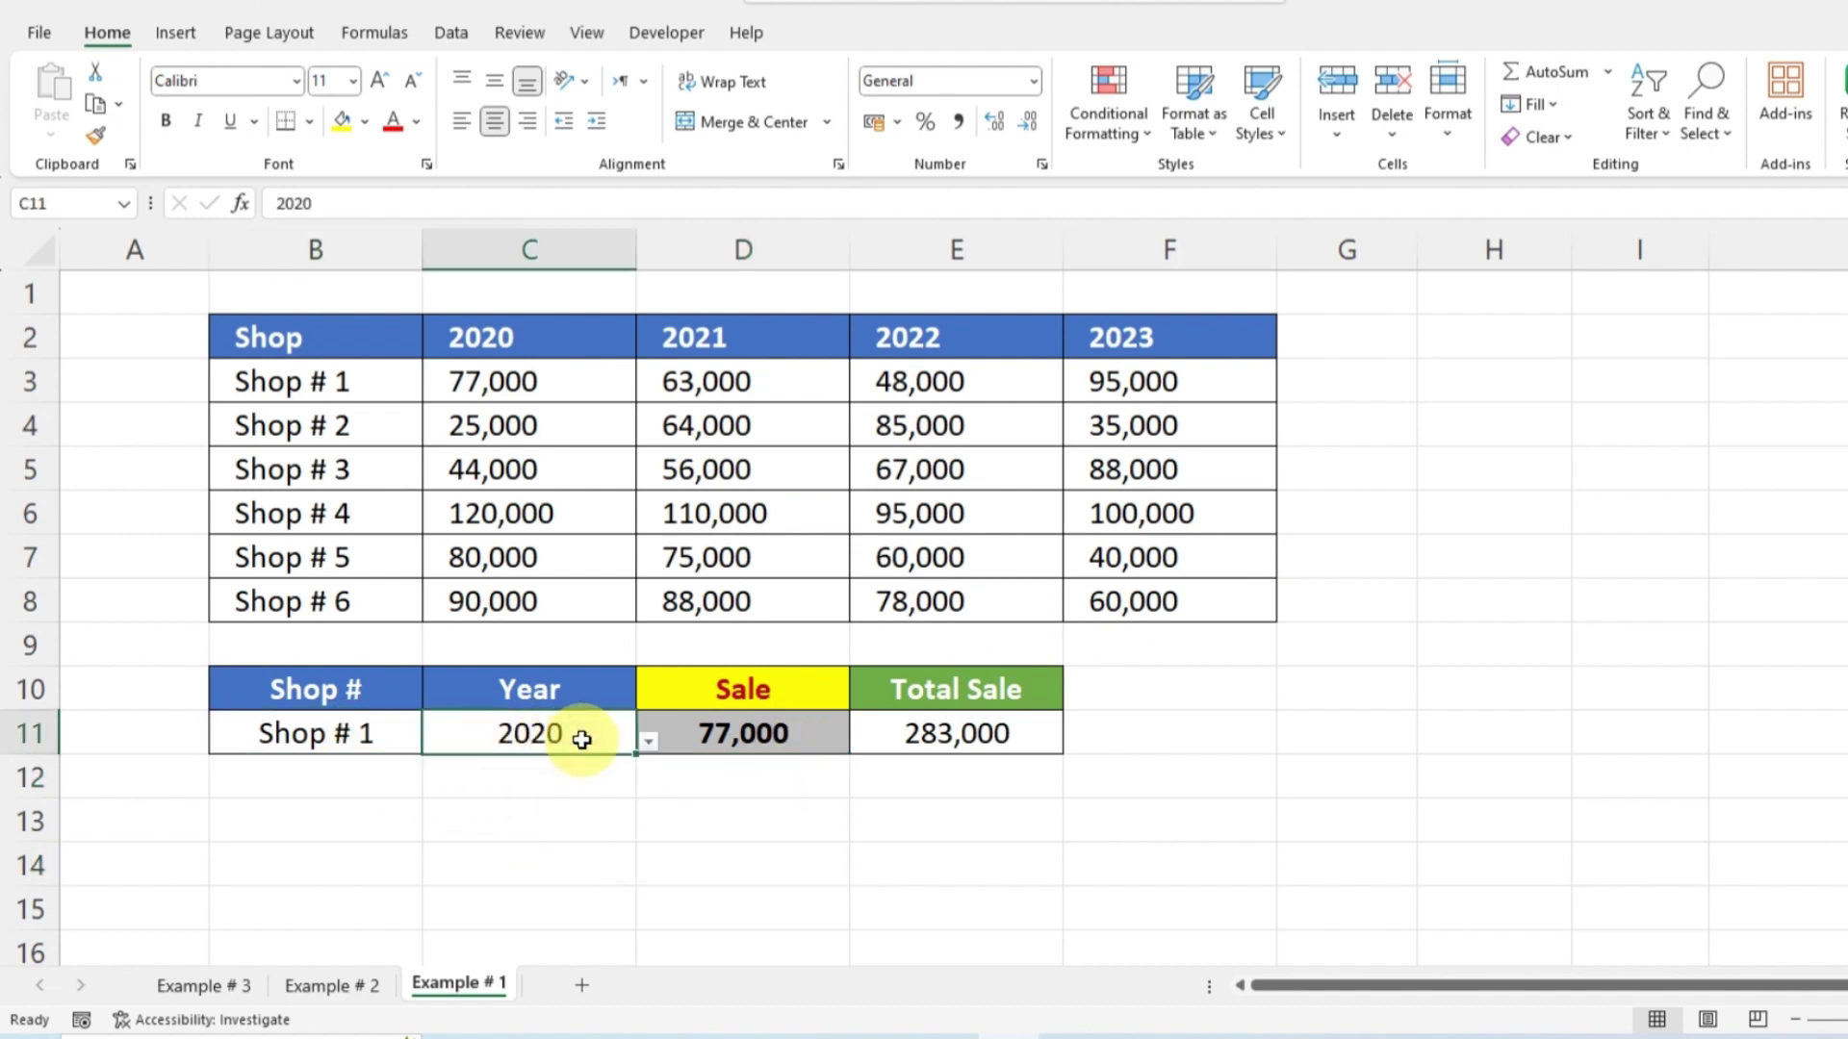
Step: Switch the inputs to Shop # 2 and 2021 so Sale reads 64,000
click(693, 746)
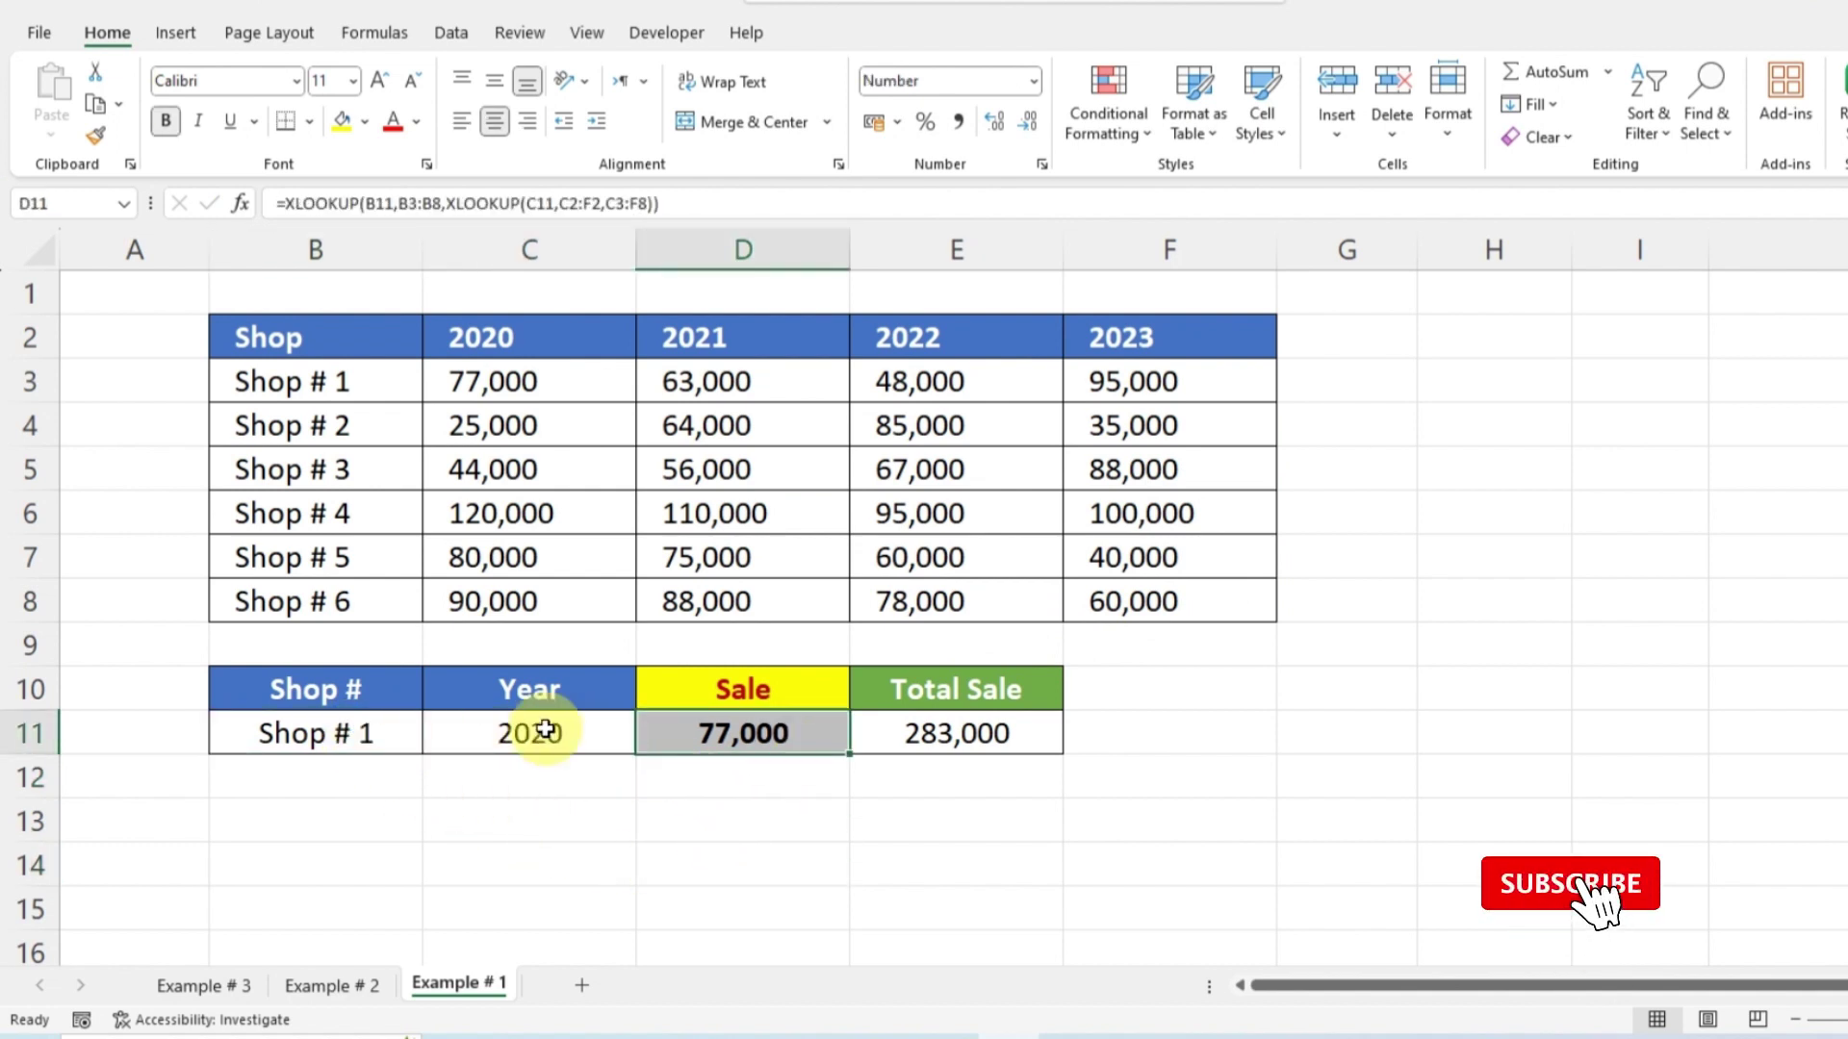
click(372, 737)
click(435, 741)
click(336, 799)
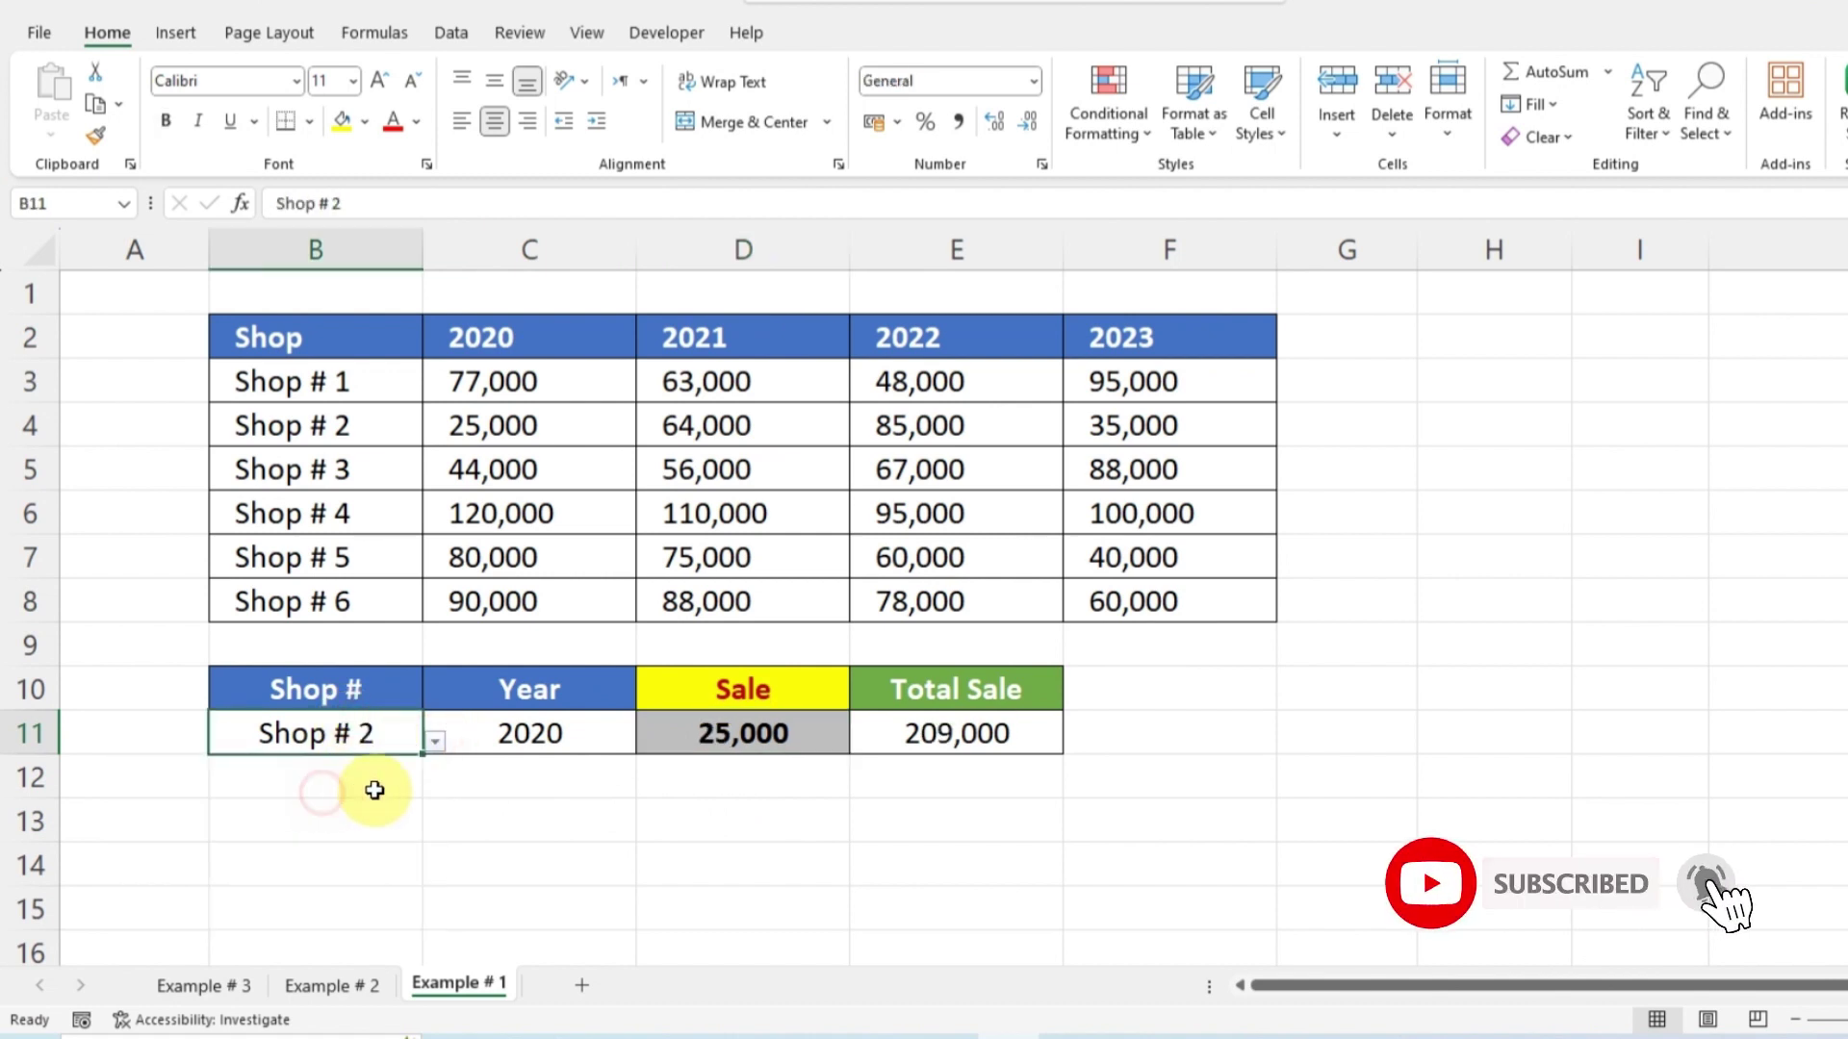
click(596, 739)
click(640, 741)
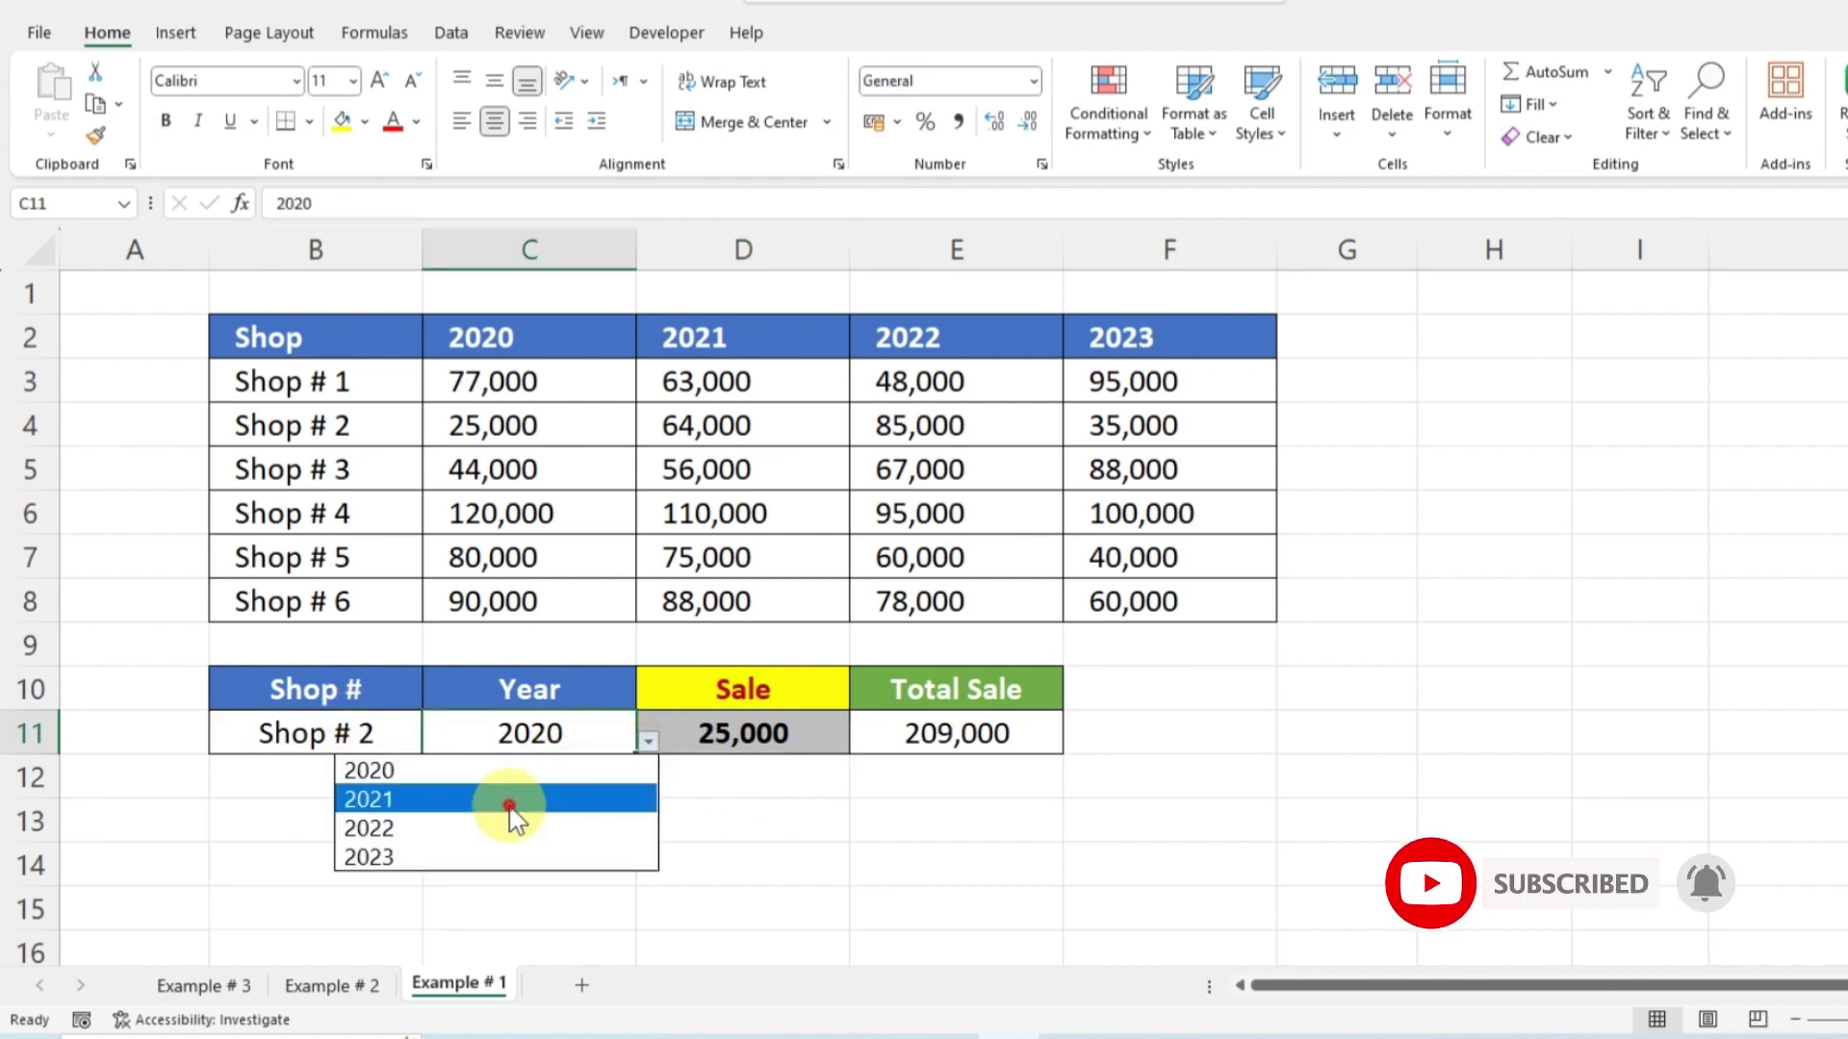
click(511, 807)
Step: Trace Shop # 2's row and the 2021 column to confirm the 64,000 sale
click(503, 806)
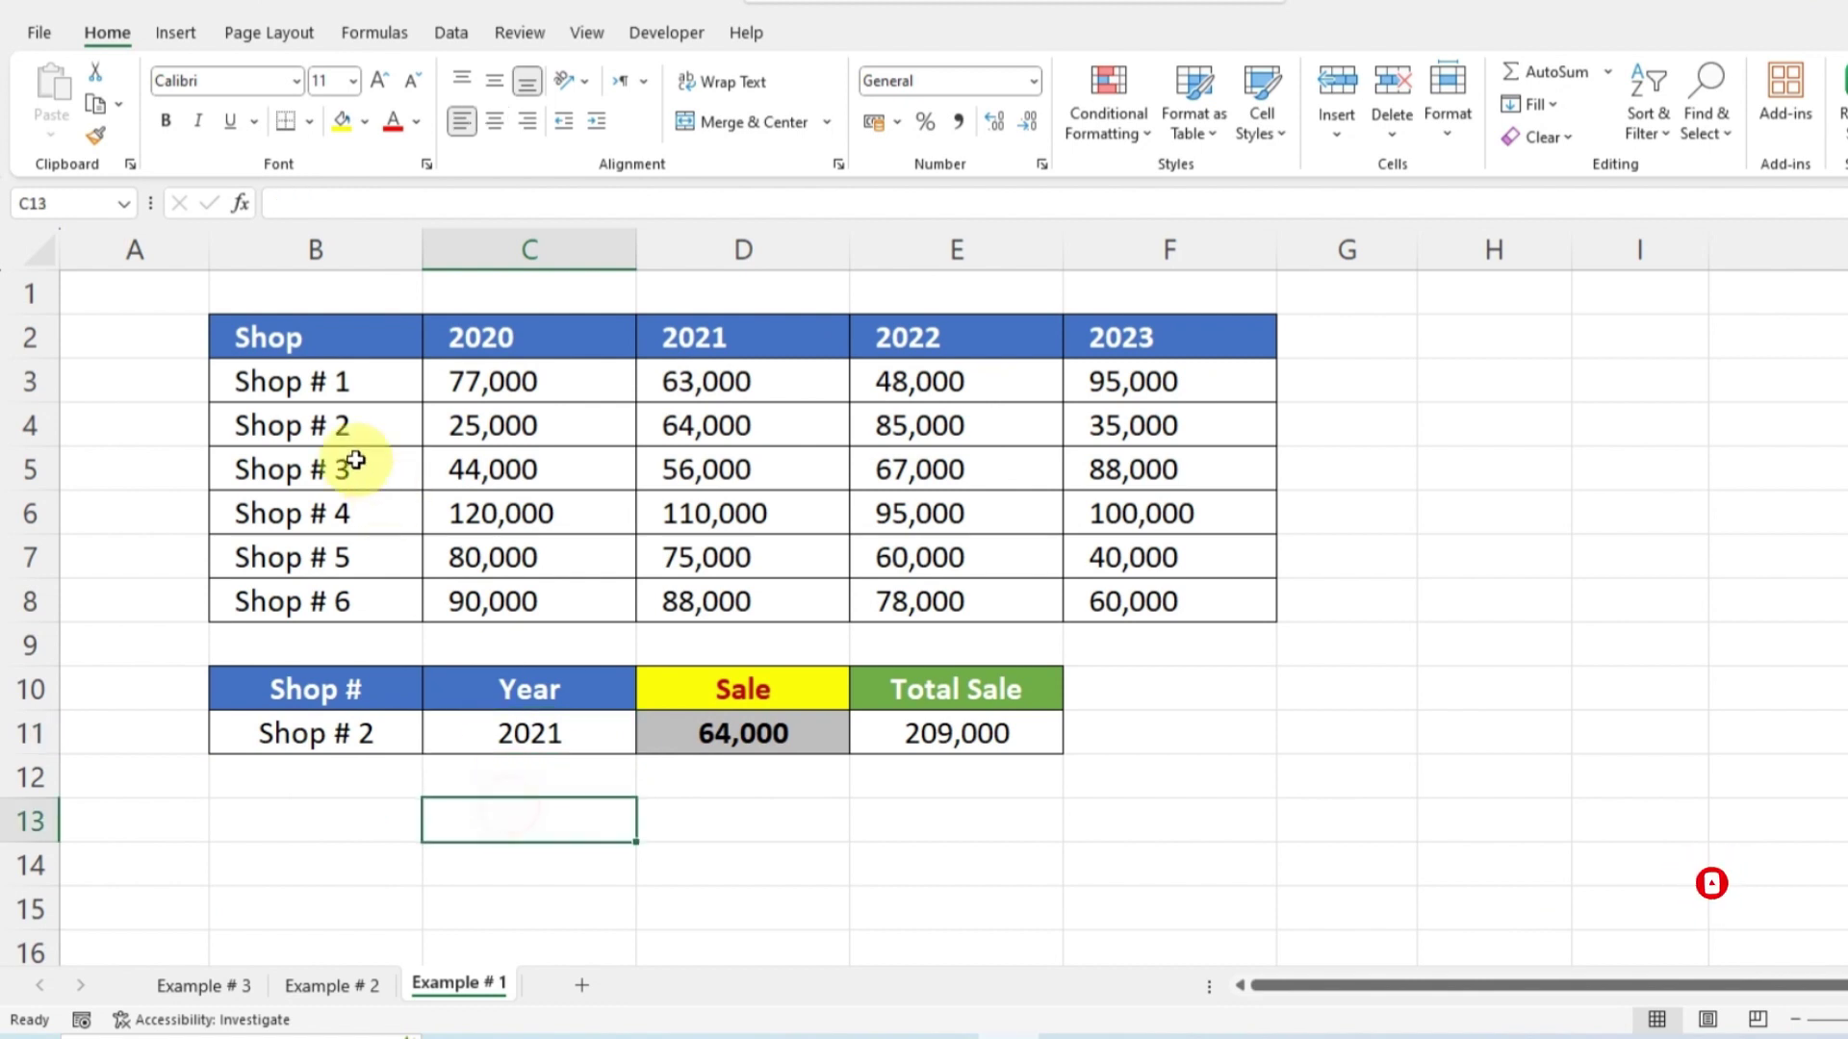
click(332, 429)
drag(332, 429, 683, 423)
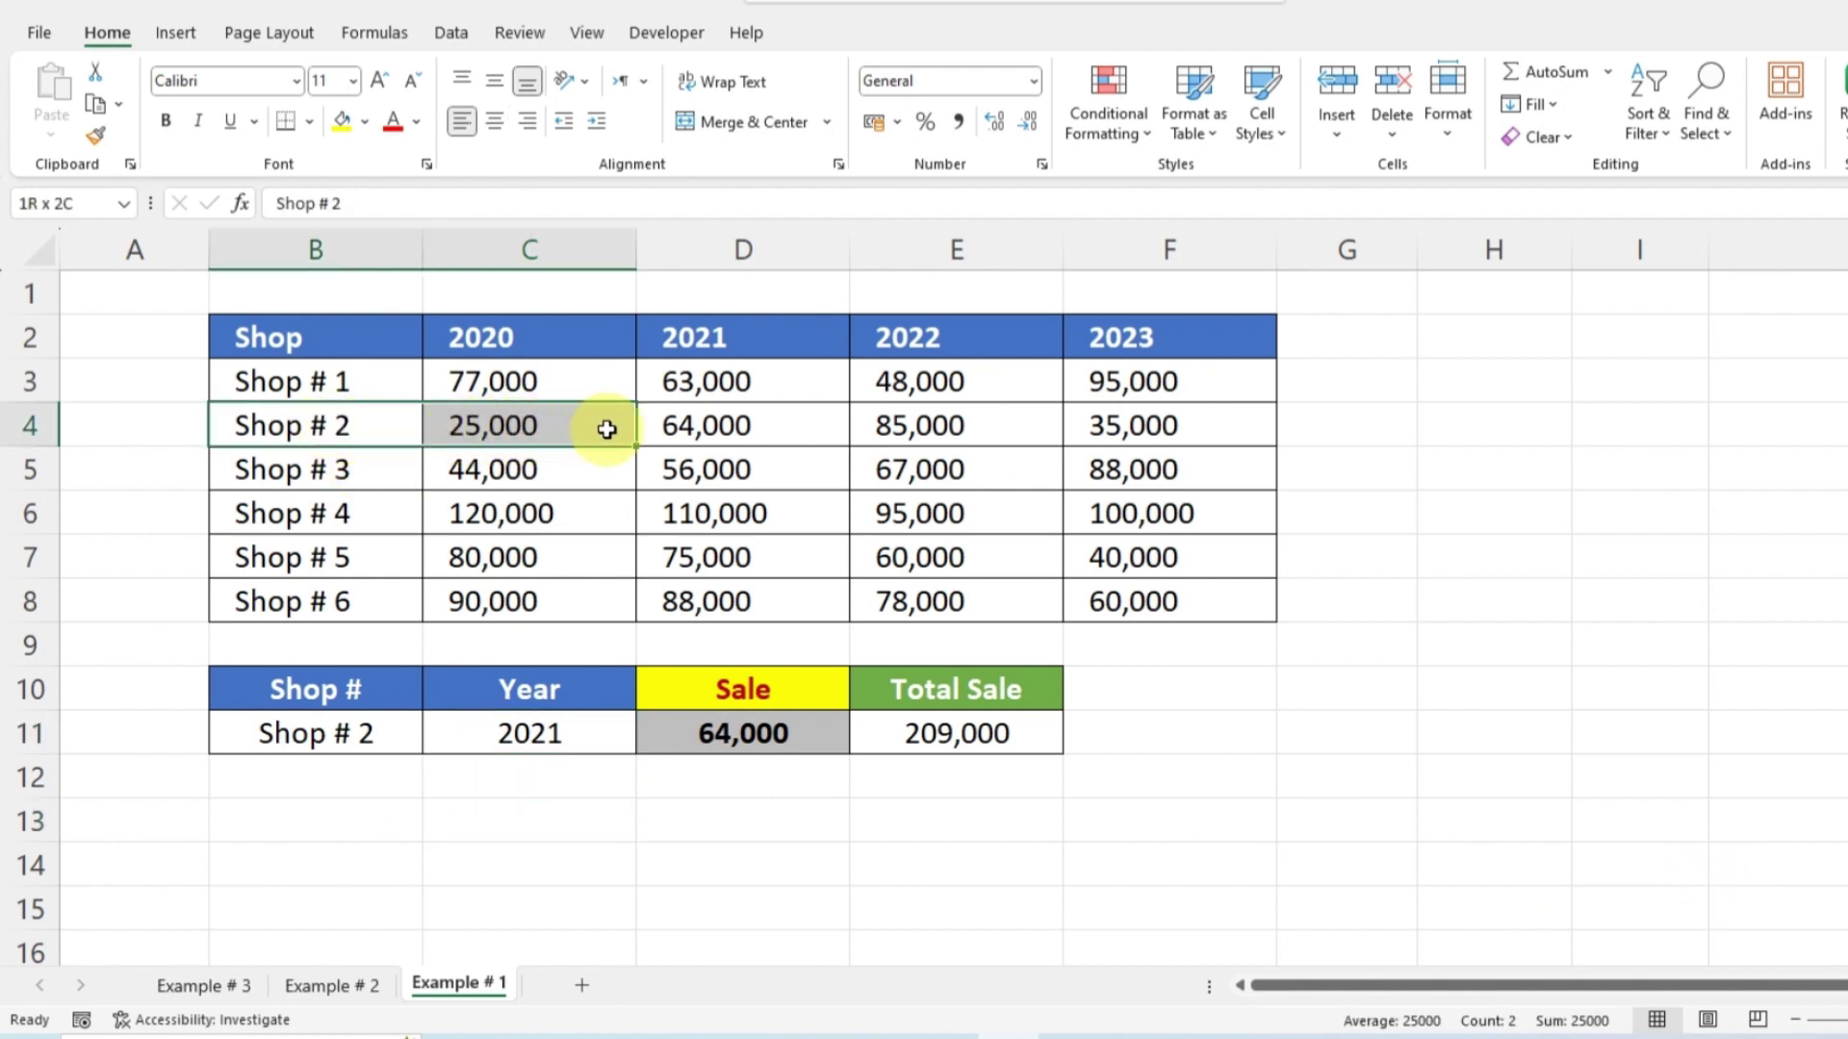
drag(709, 337, 722, 412)
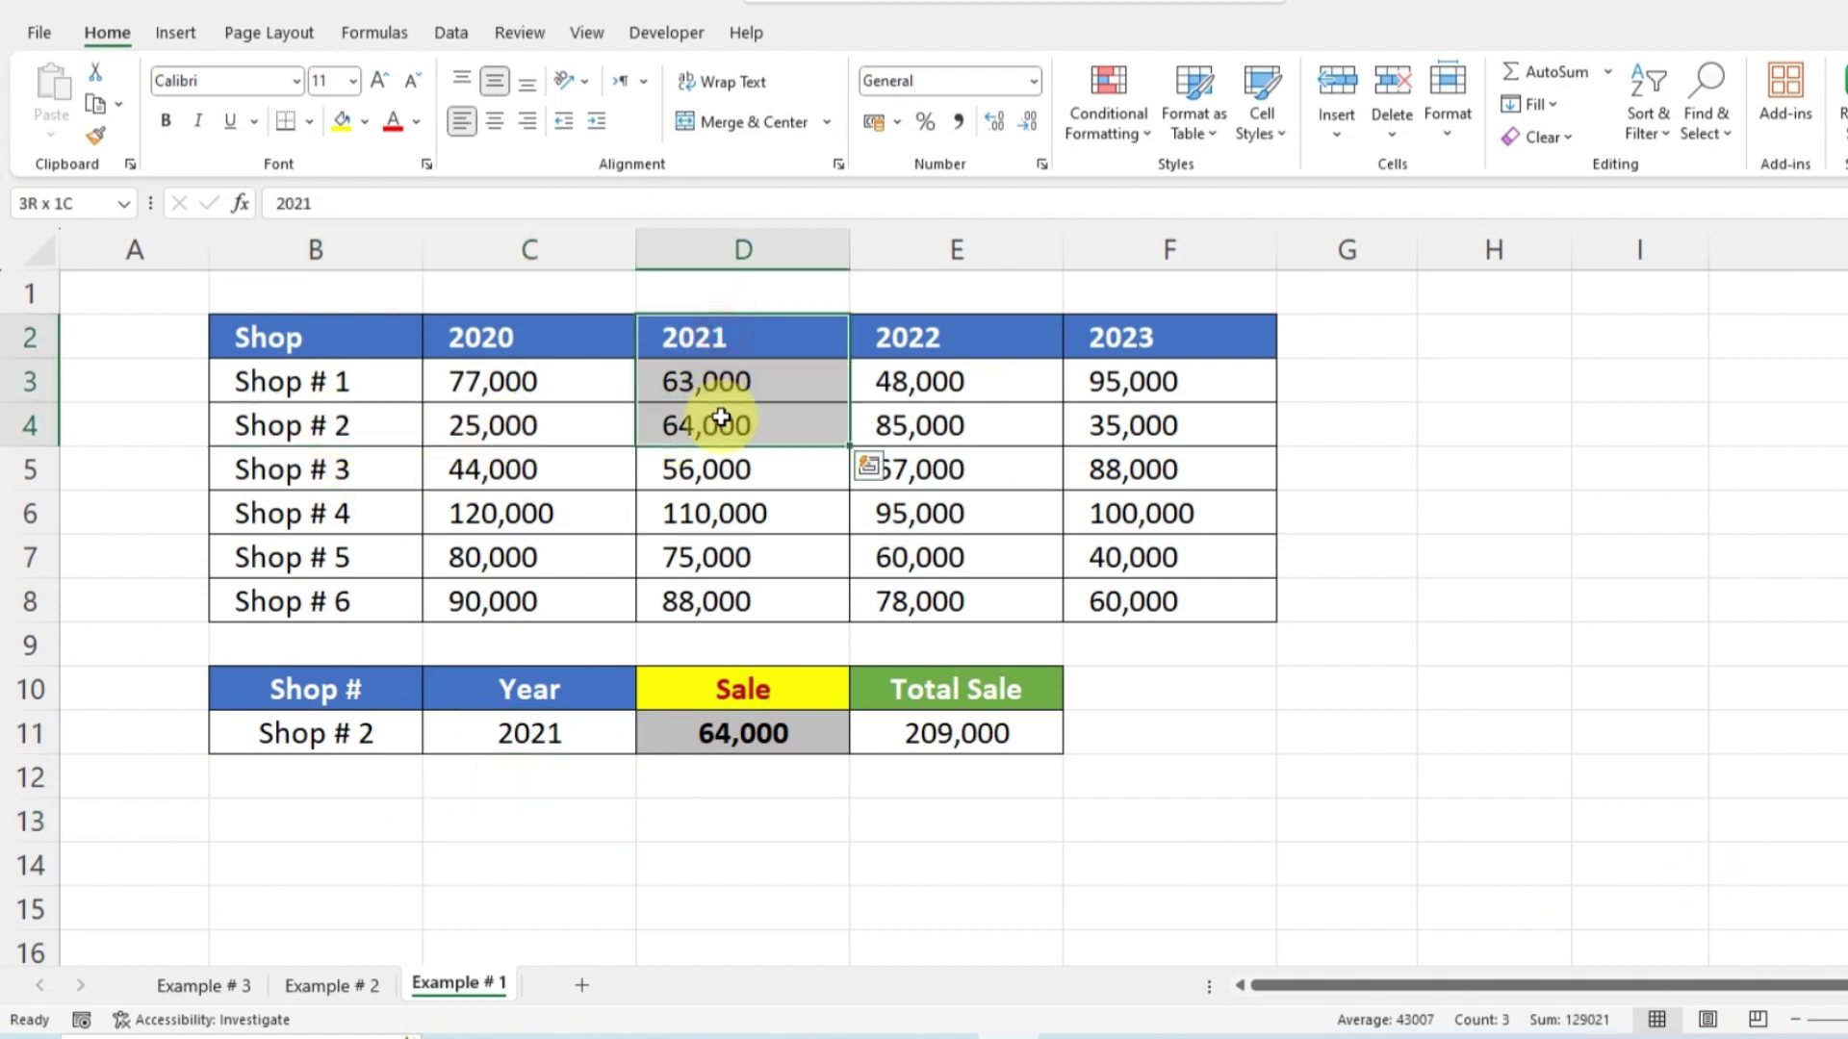
click(722, 420)
click(768, 816)
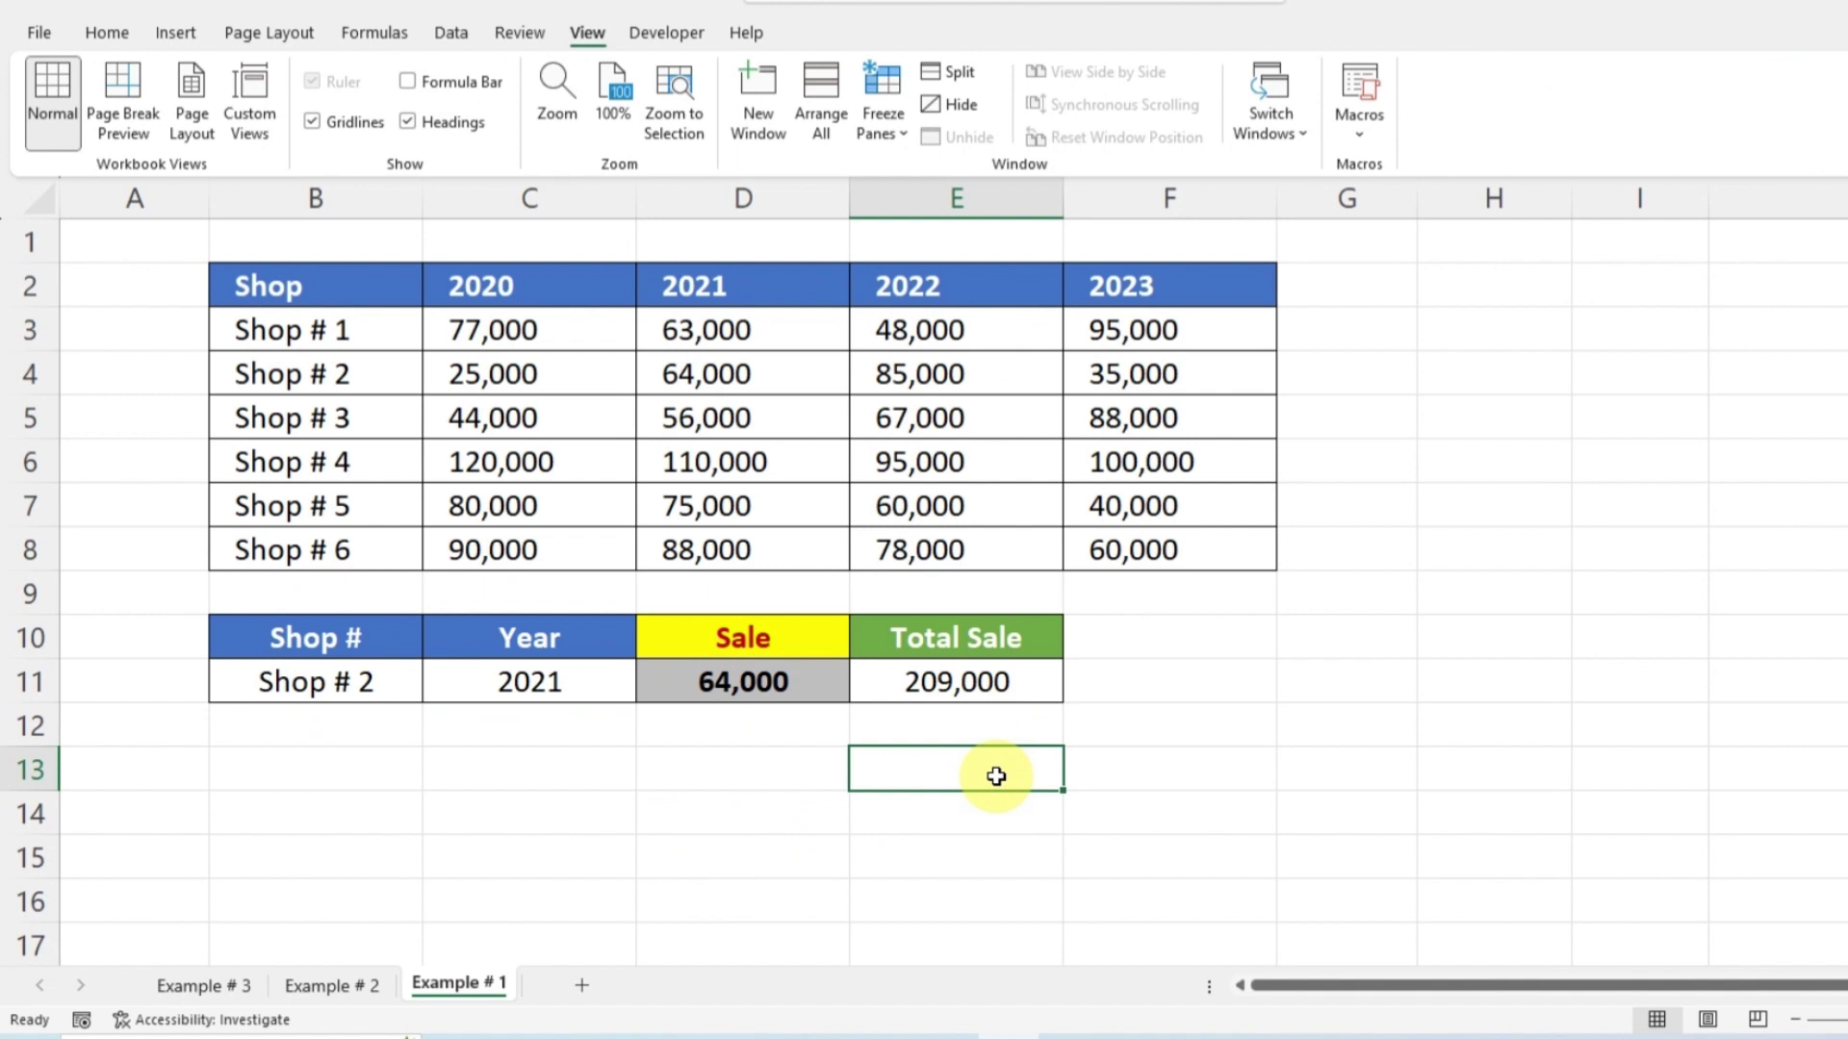
Step: Start E11's Total Sale formula as =XLOOKUP(B11,B3:B8, using the shop in B11 as lookup value
double_click(962, 682)
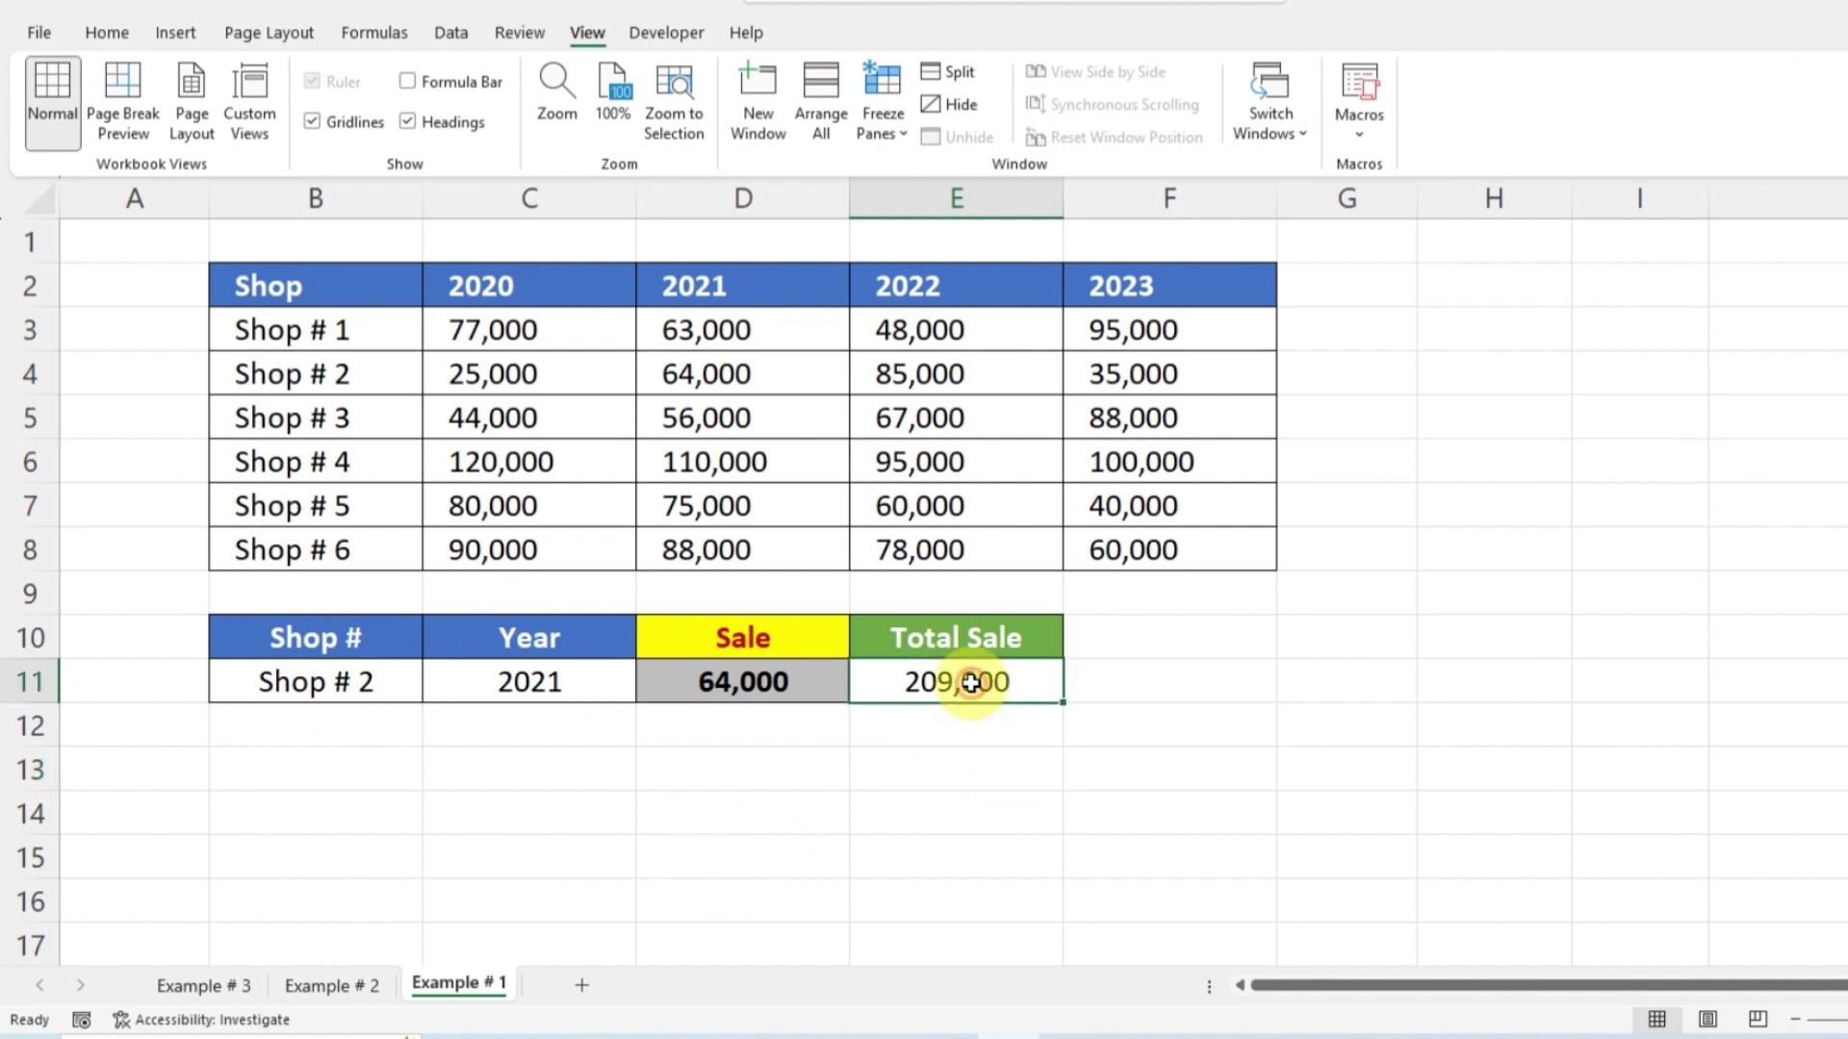
text(=x)
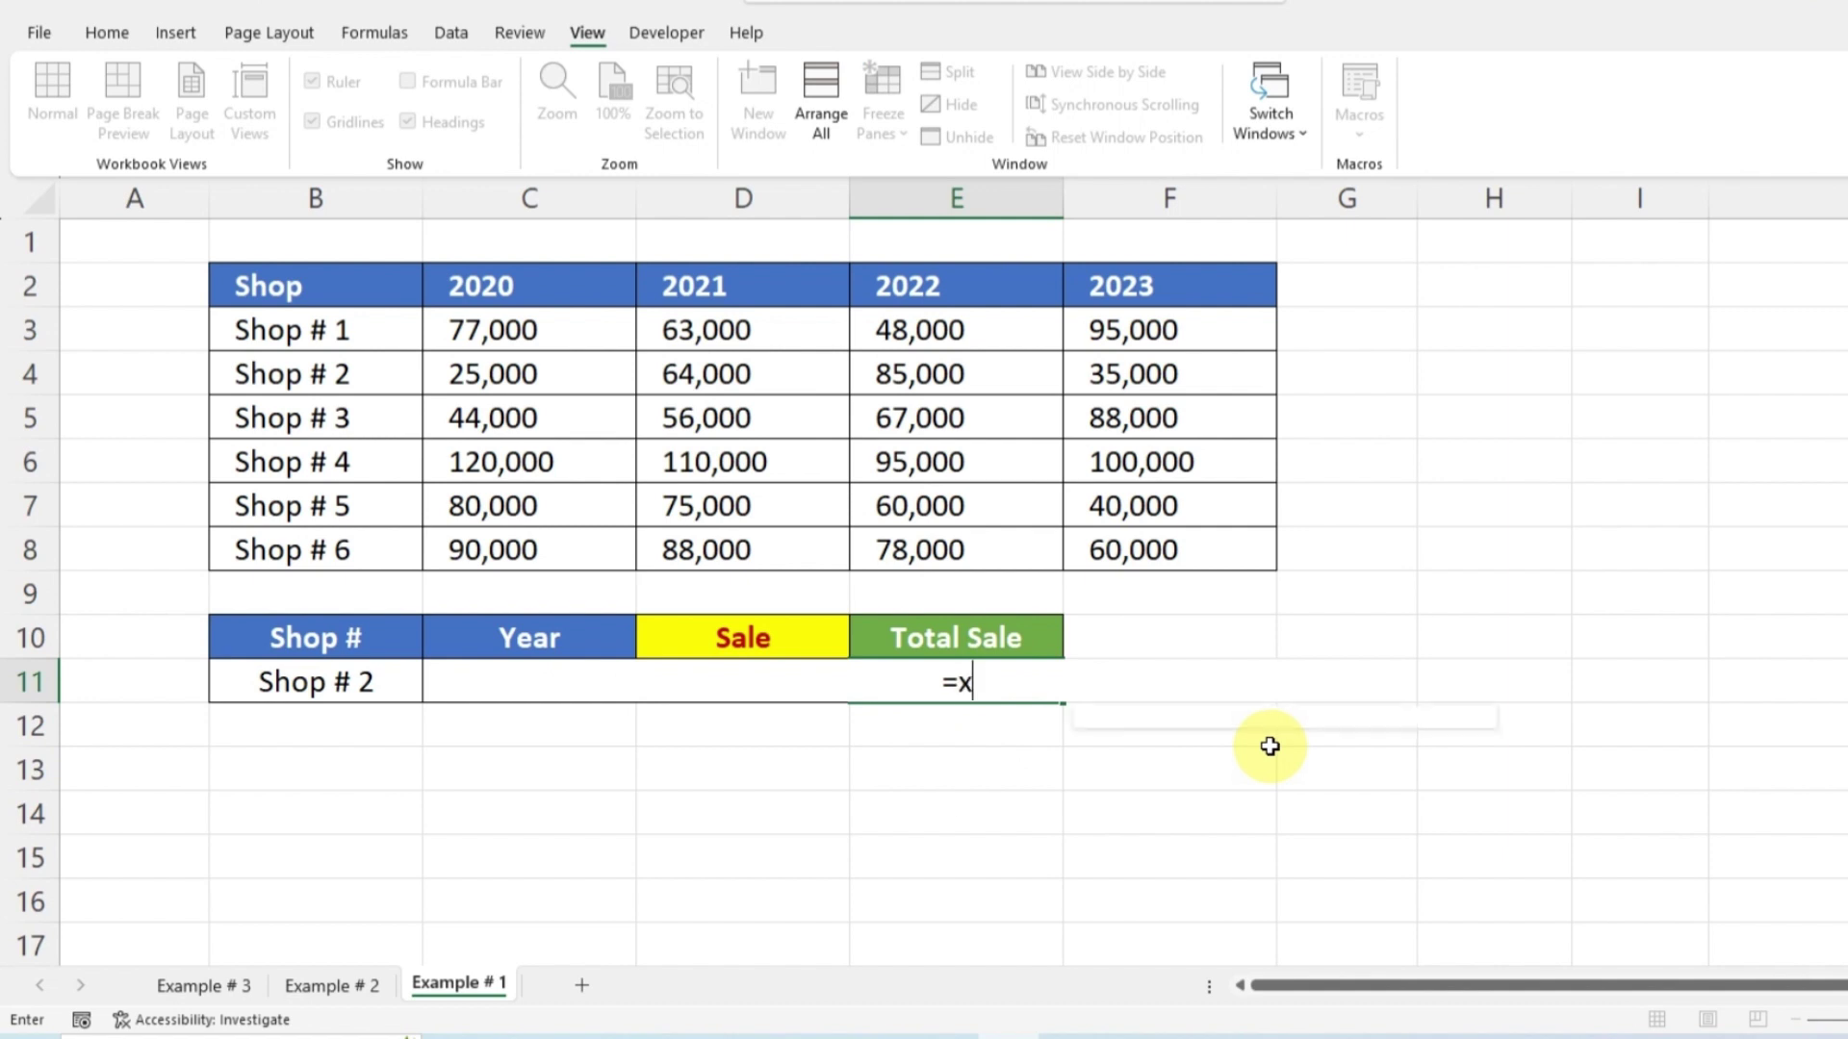
text(lookup)
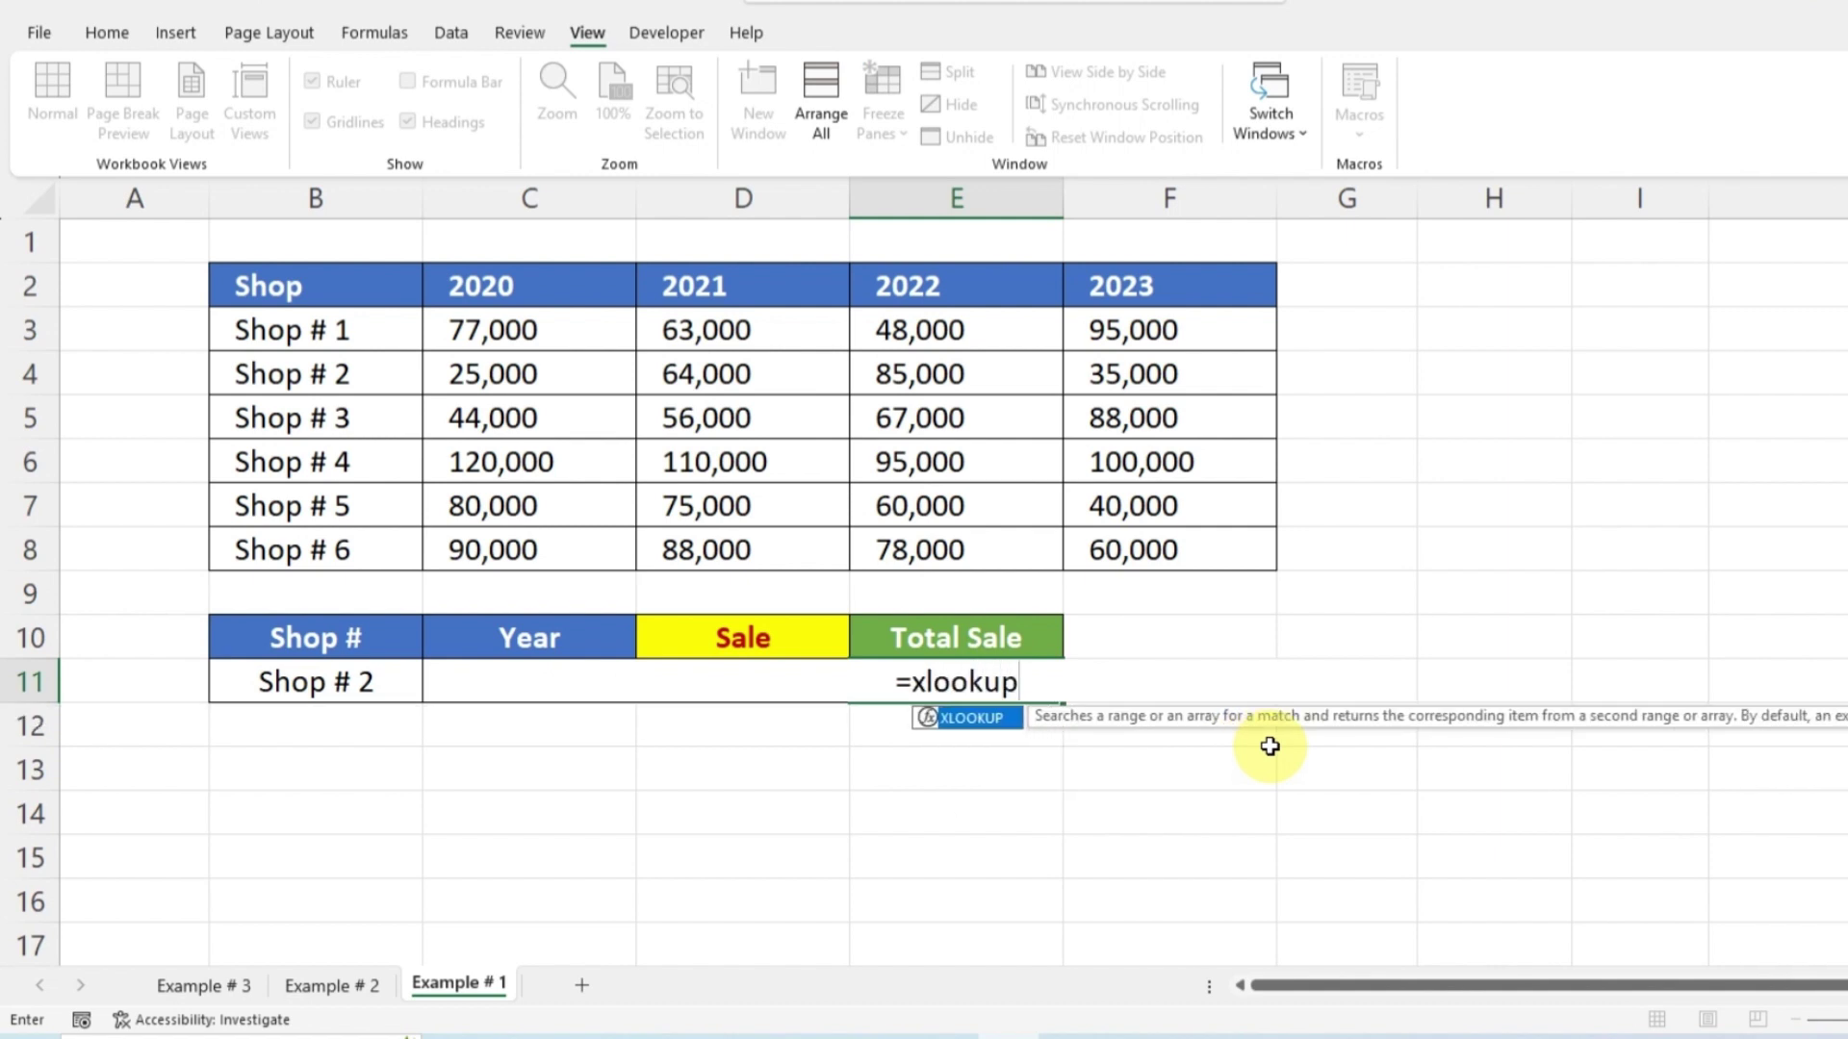
text(()
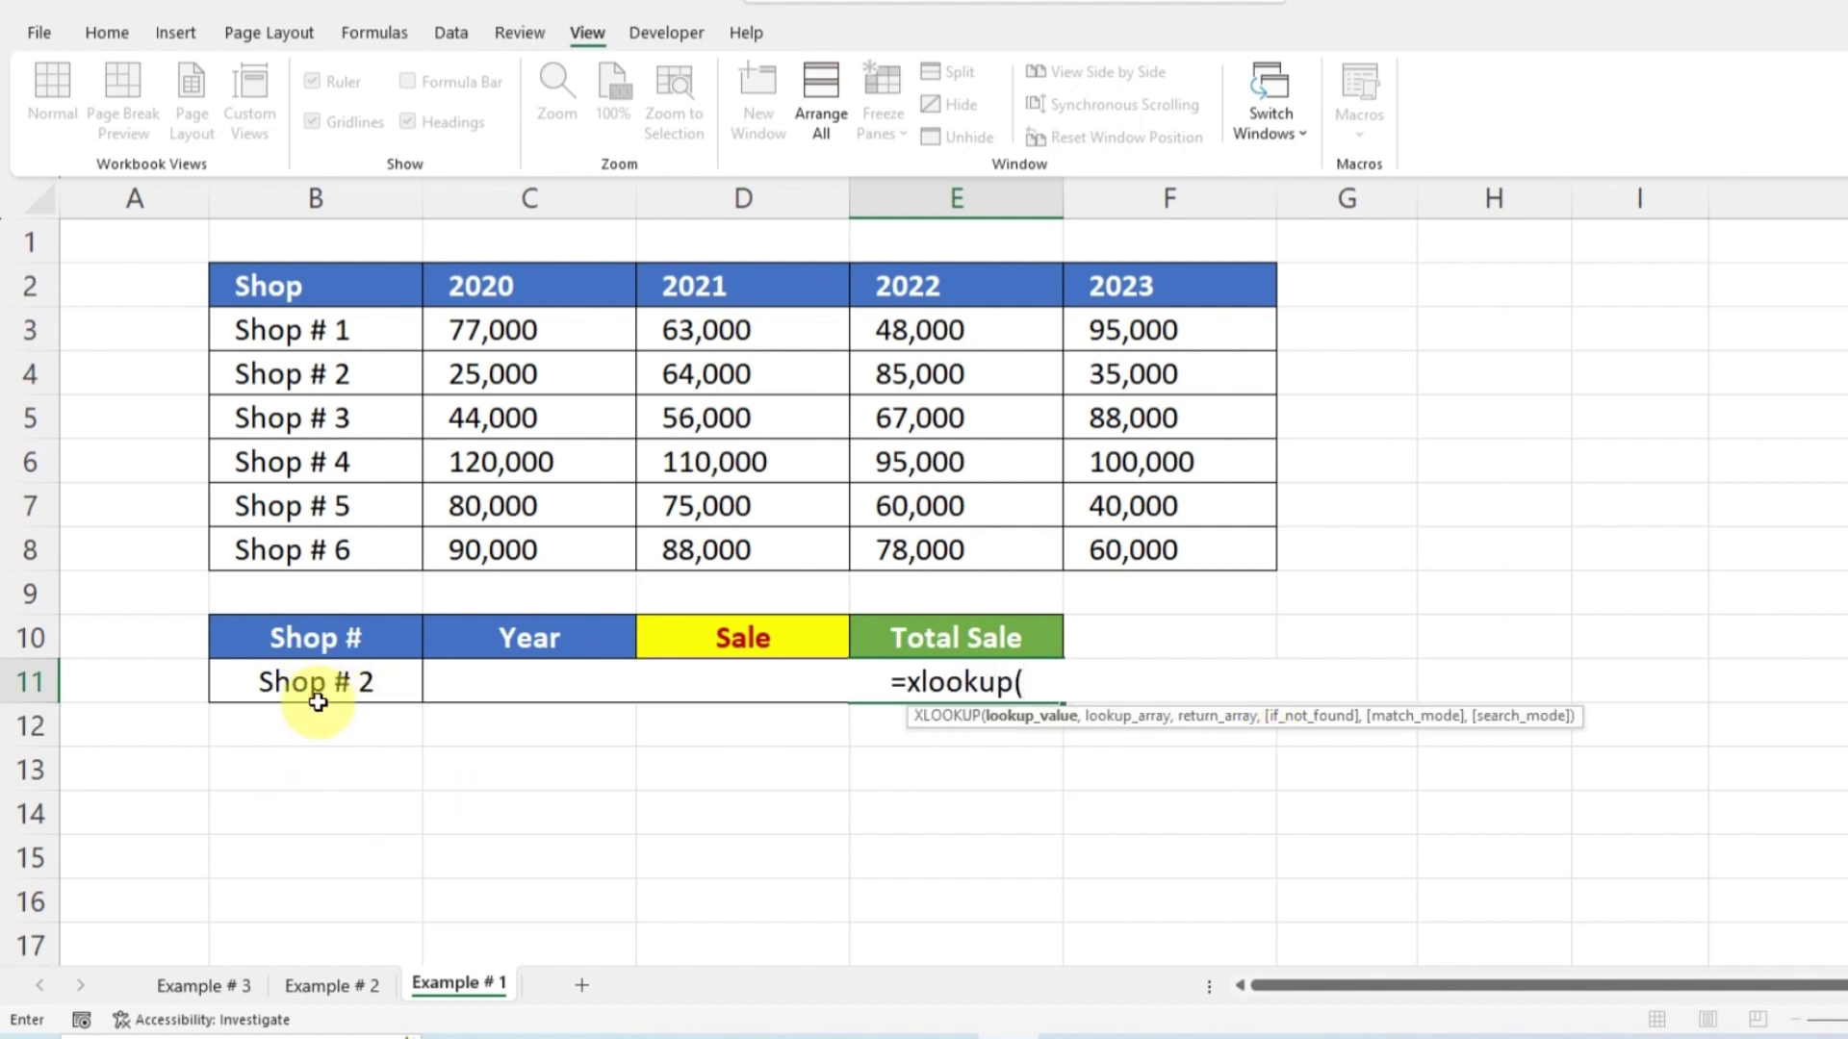
click(316, 694)
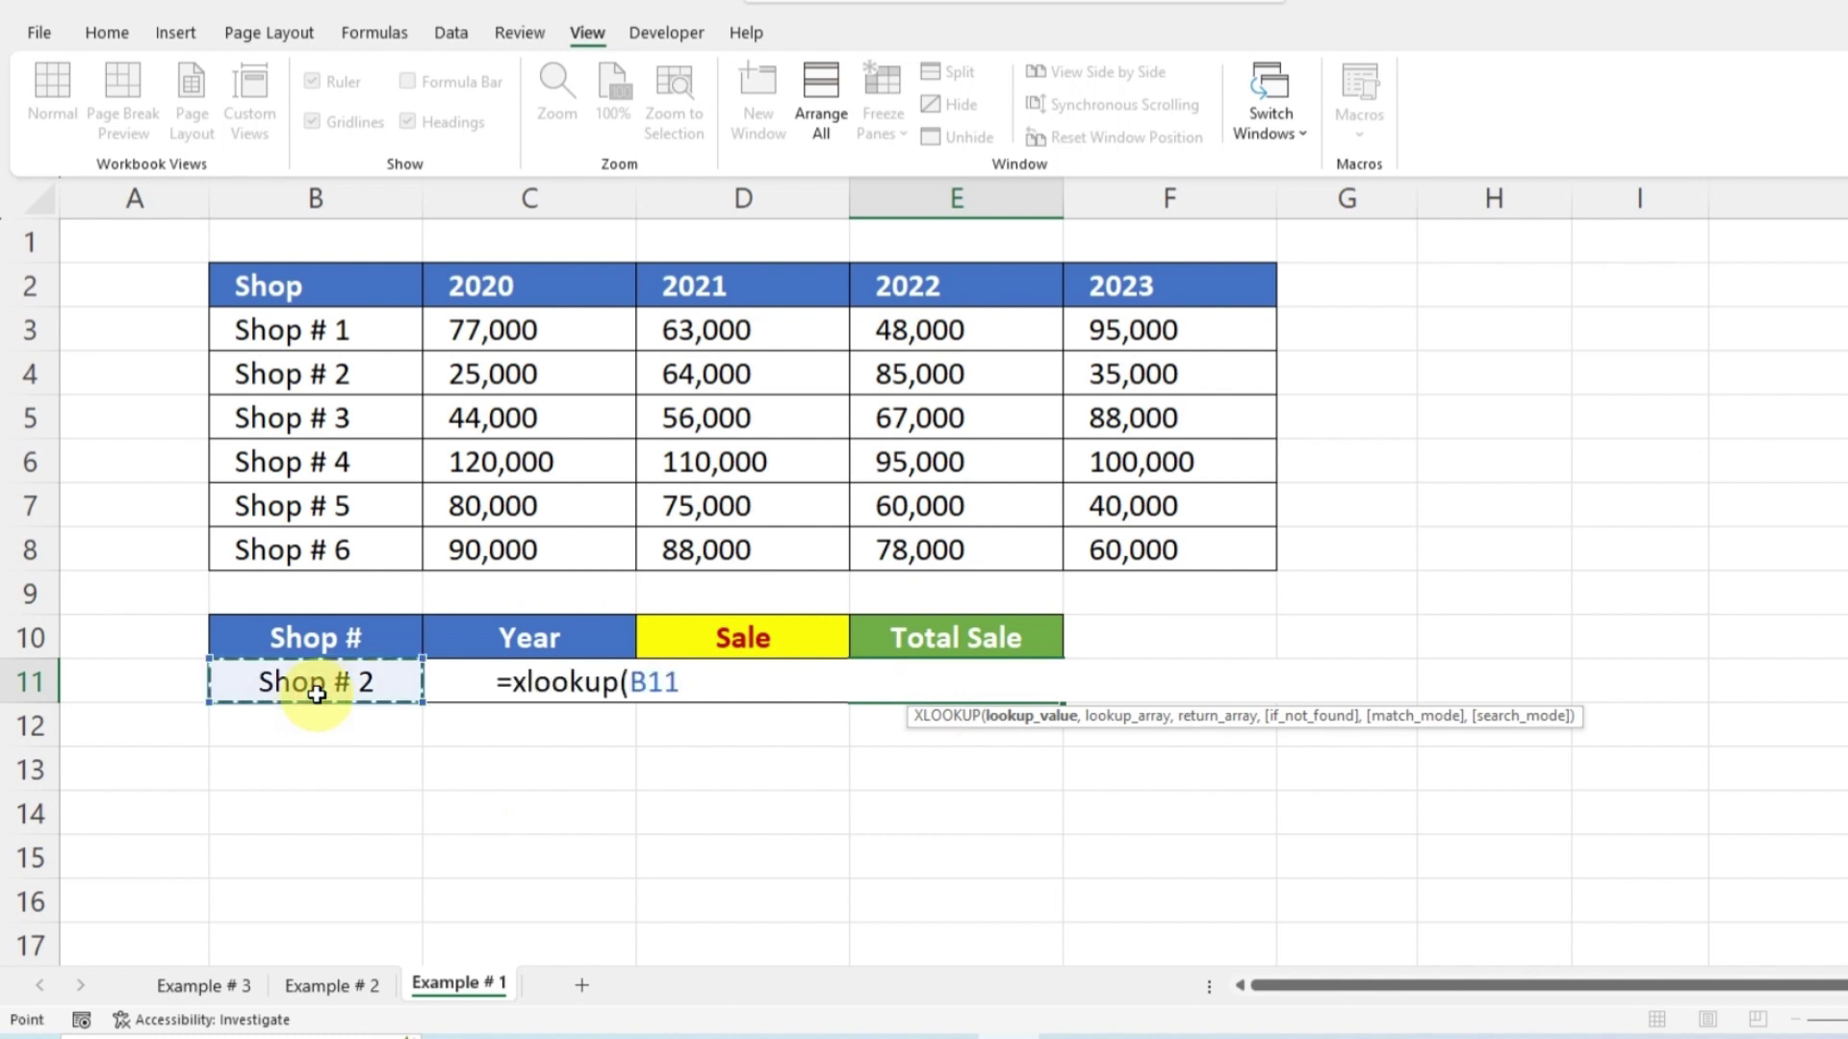
text(,)
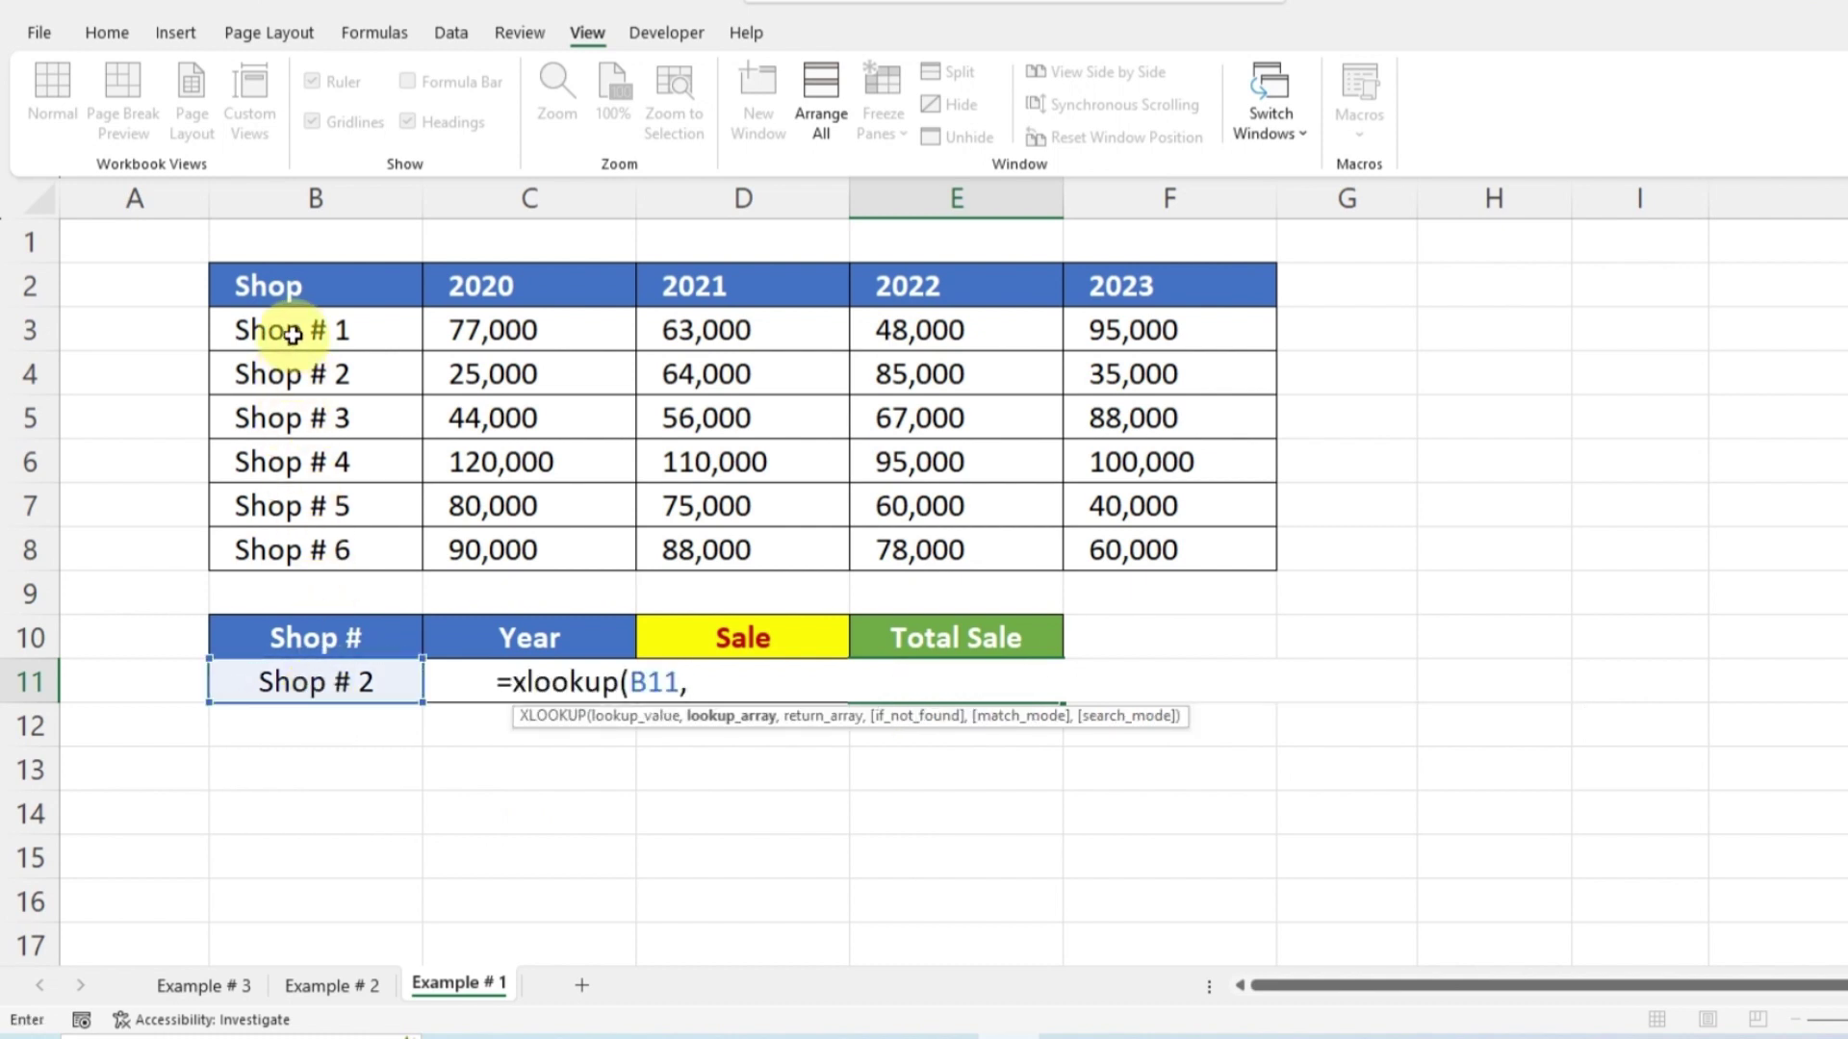
drag(293, 330, 290, 540)
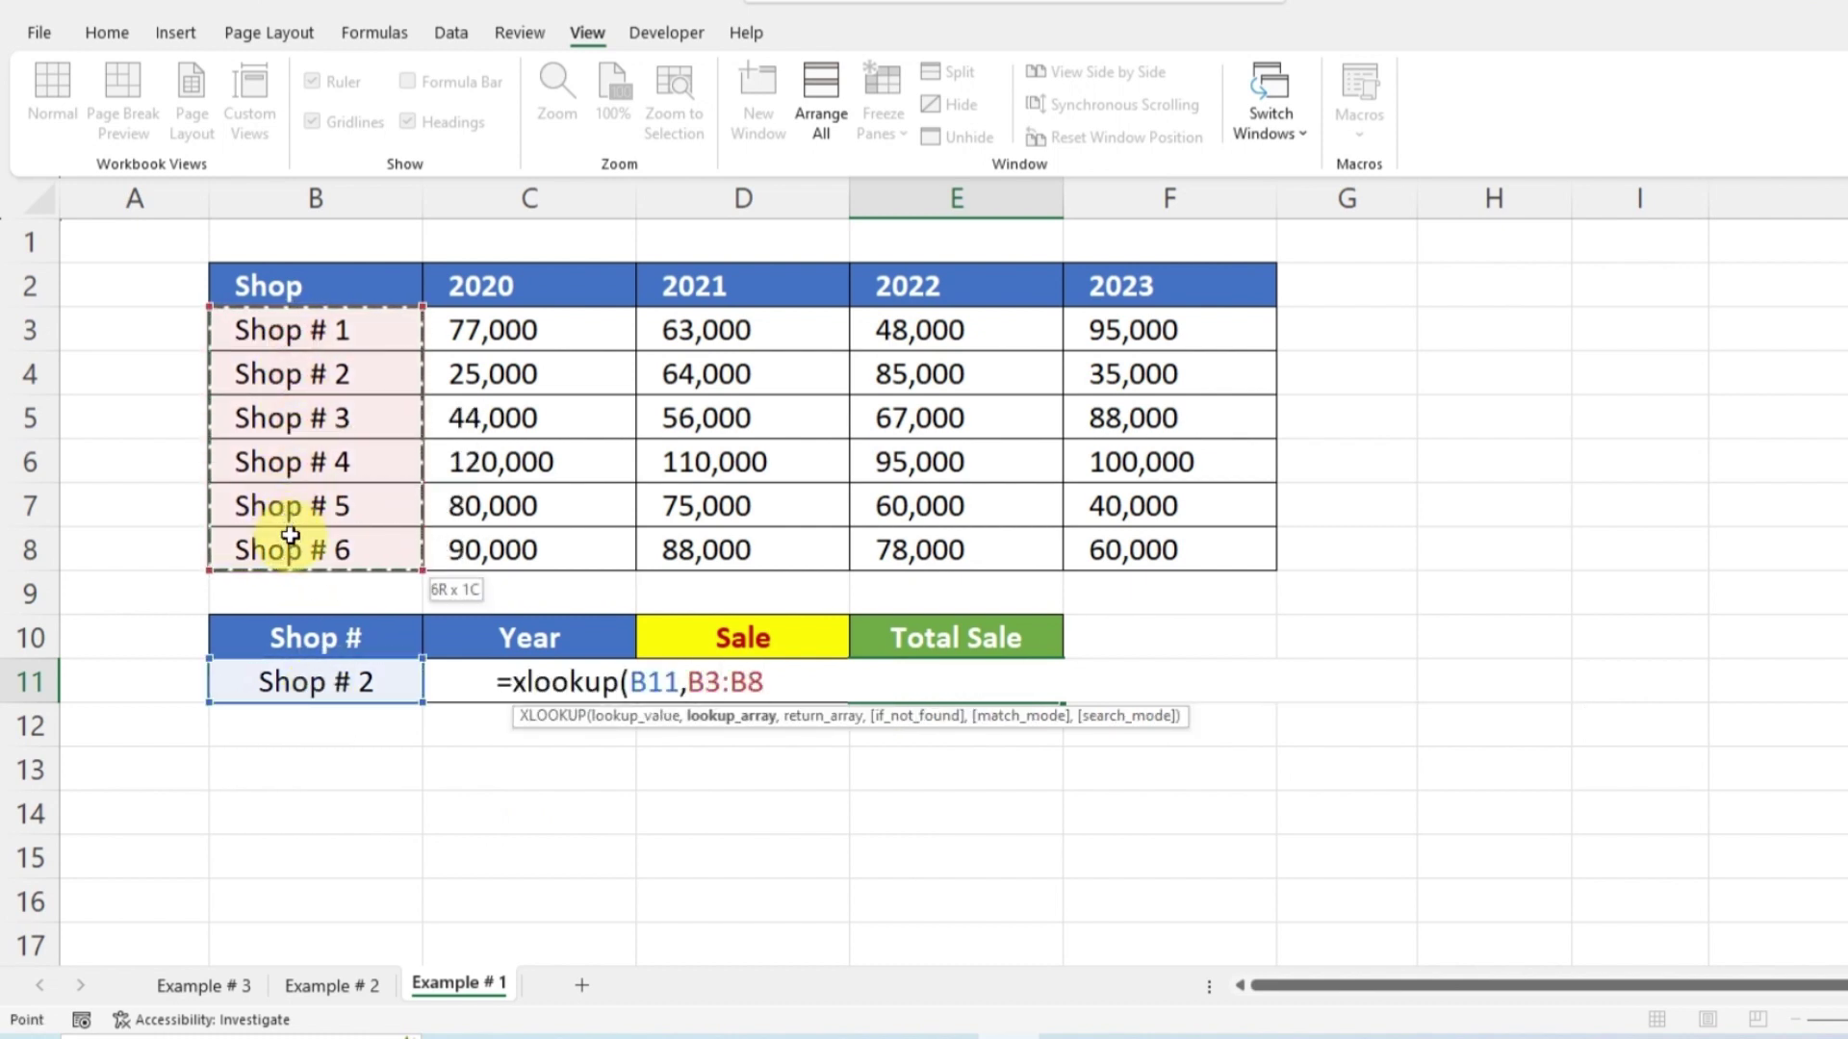
text(,)
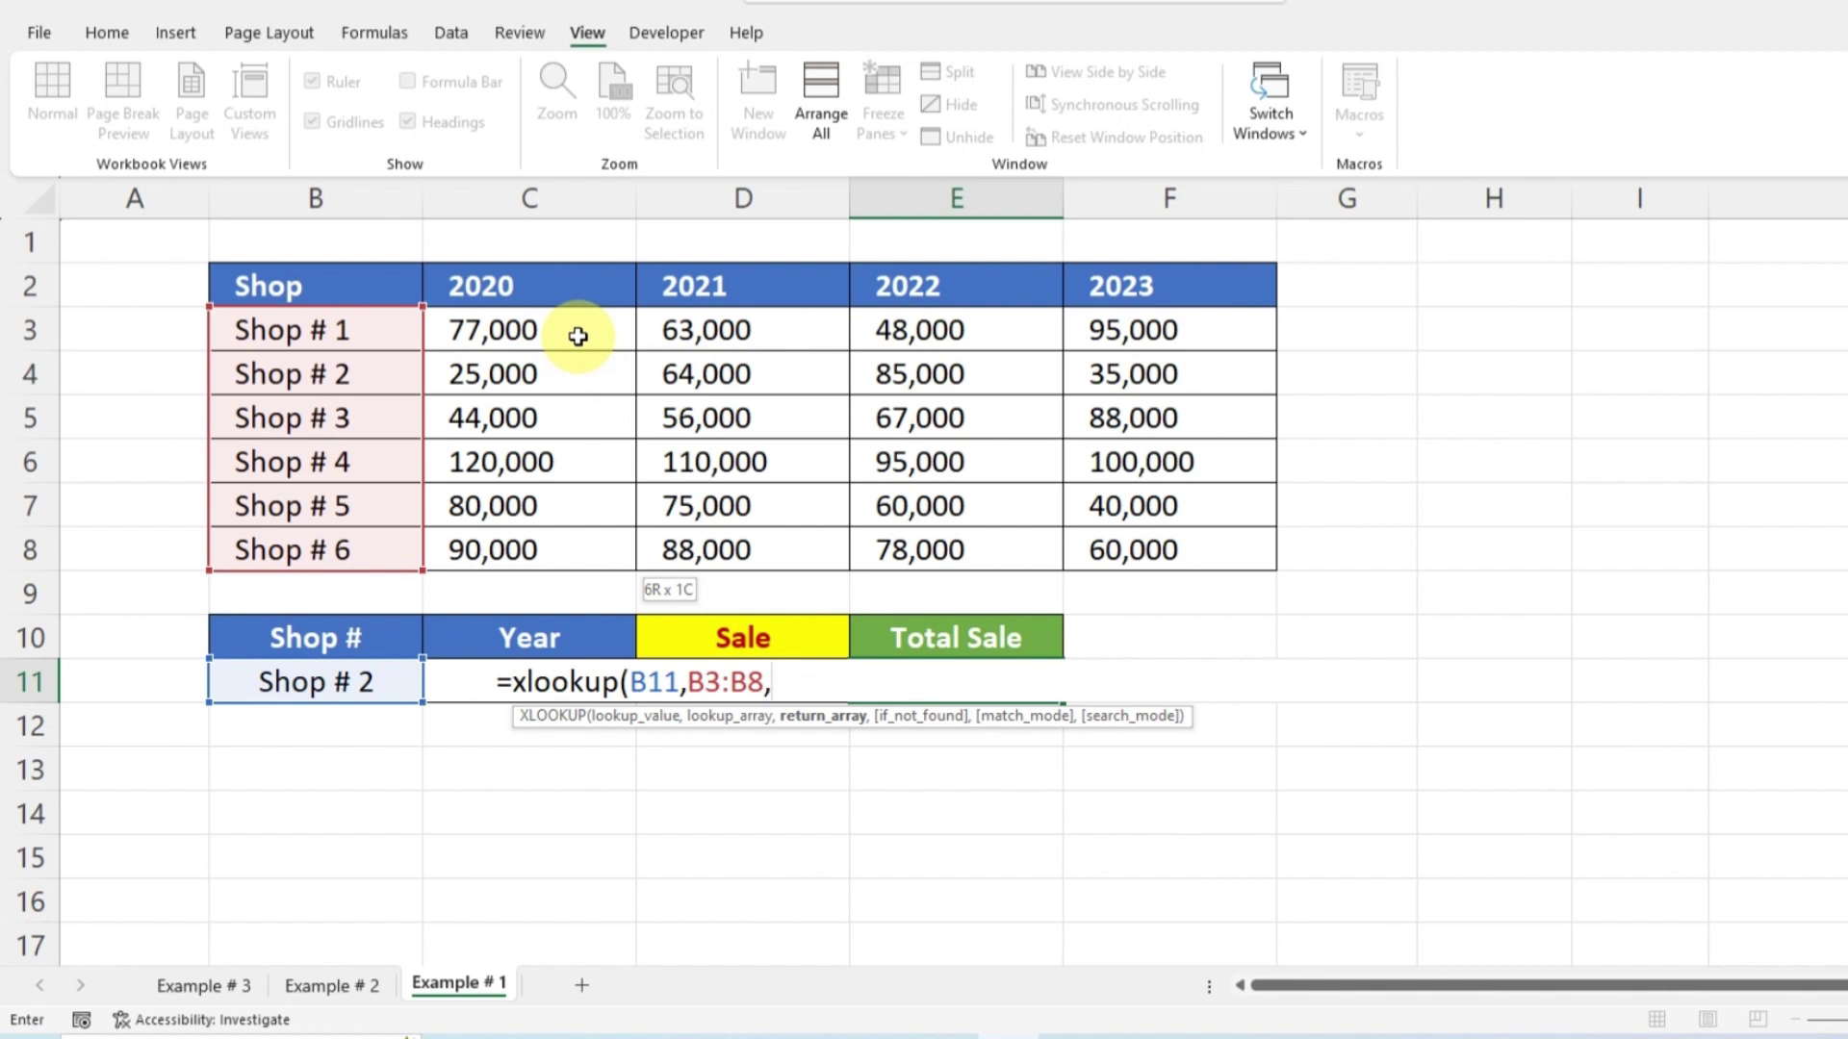
Step: Return C3:C8+D3:D8+E3:E8+F3:F8 so Total Sale sums all four years, giving 209,000 for Shop # 2
drag(572, 332, 565, 537)
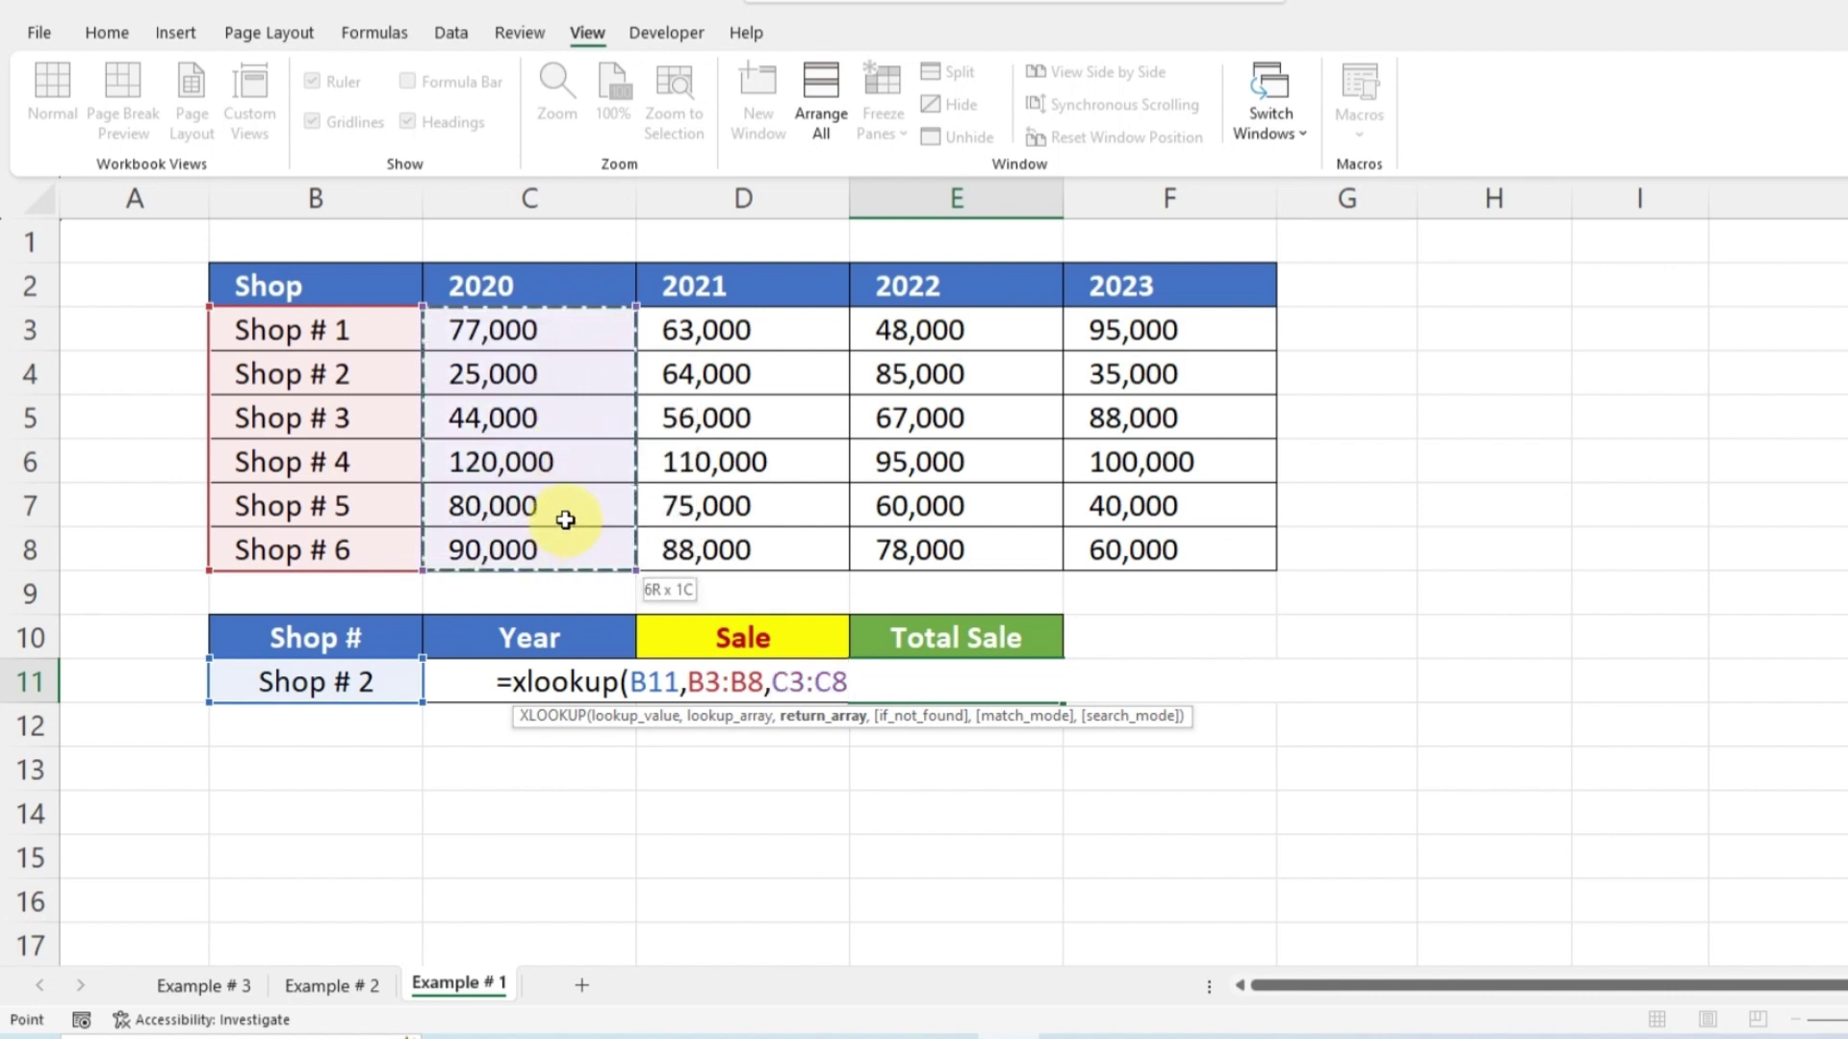
text(+)
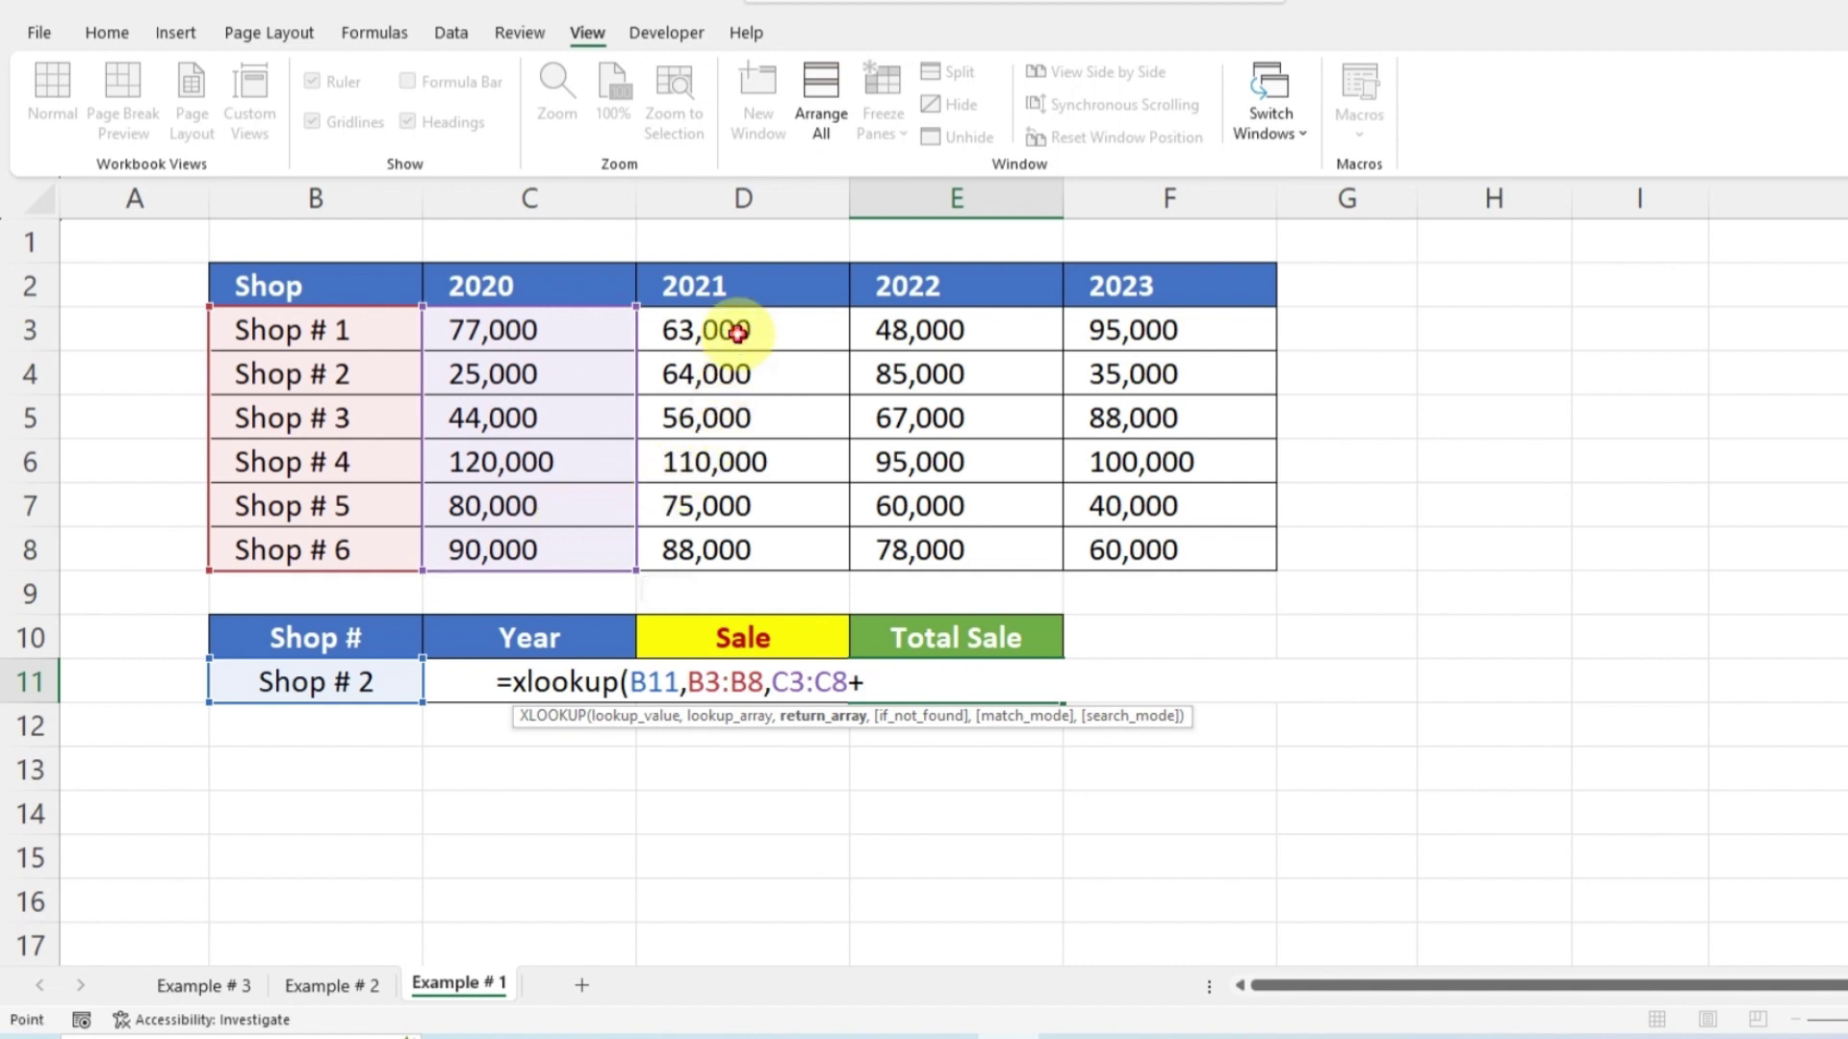
drag(728, 330, 741, 547)
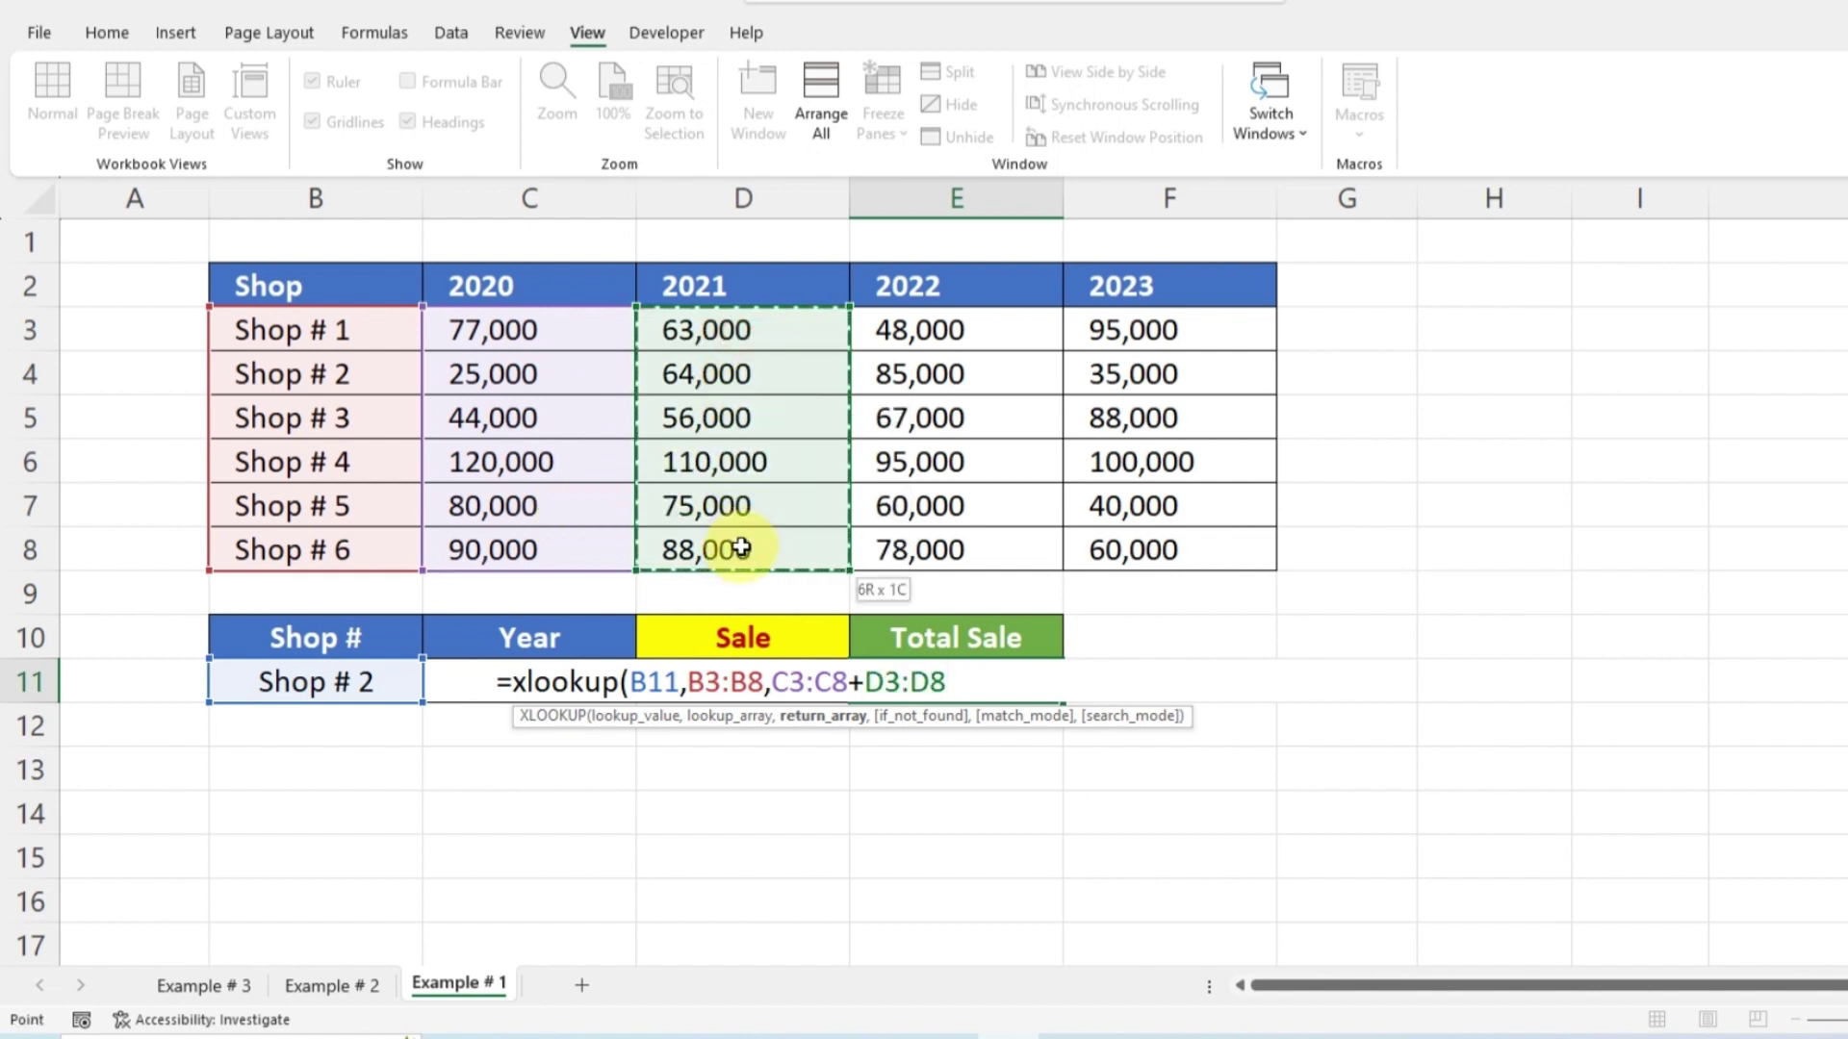
text(+)
drag(948, 330, 956, 537)
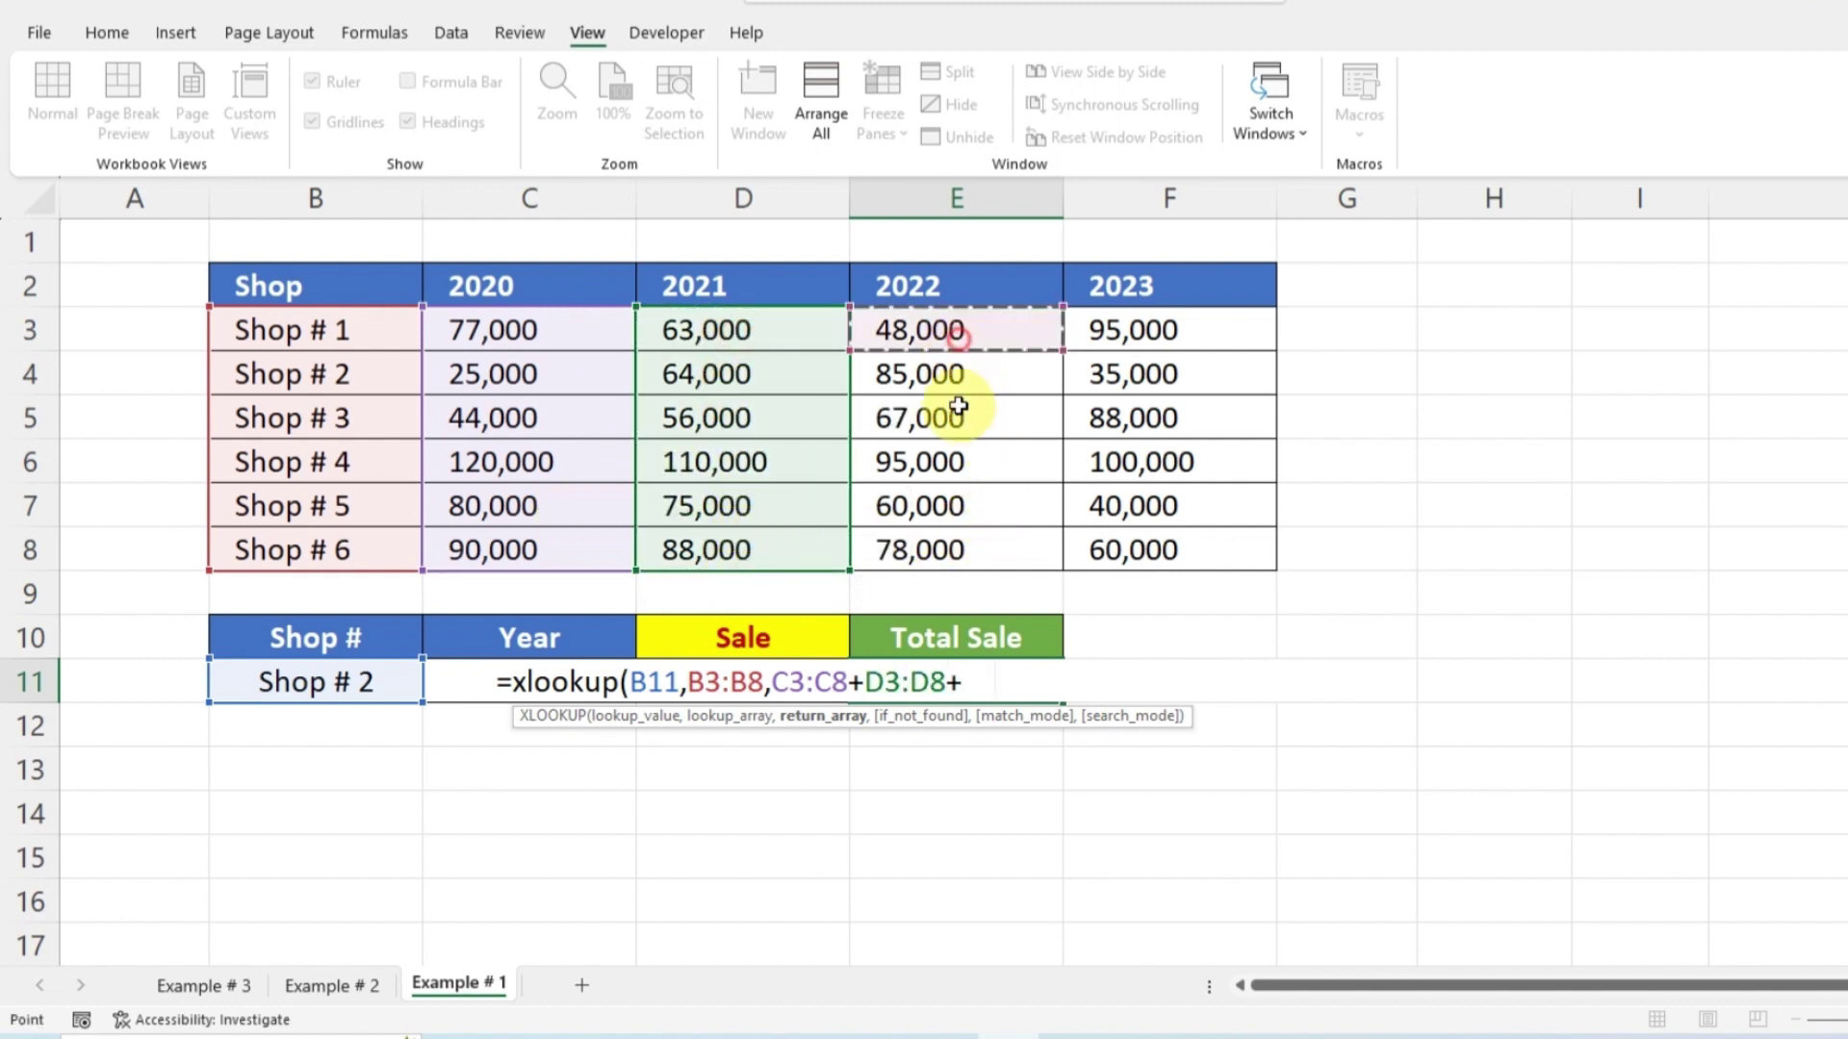
text(E3:E8+)
drag(1107, 332, 1111, 535)
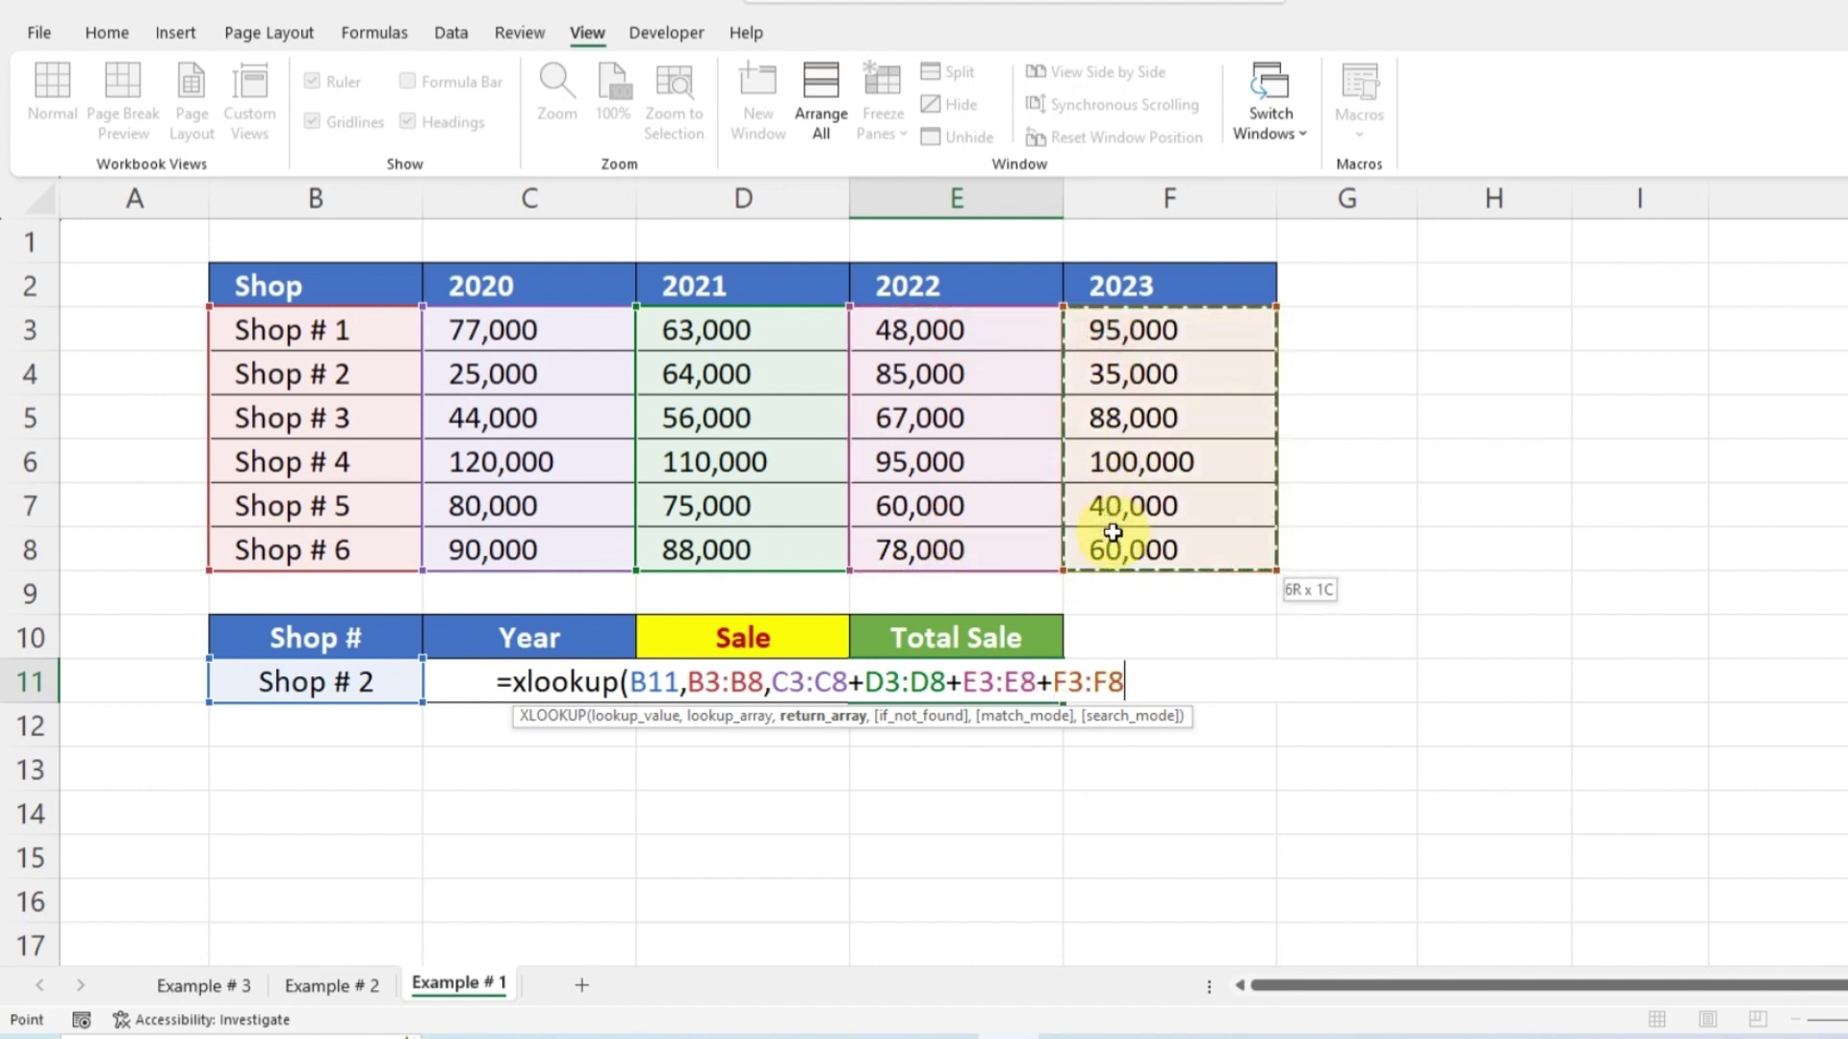
text())
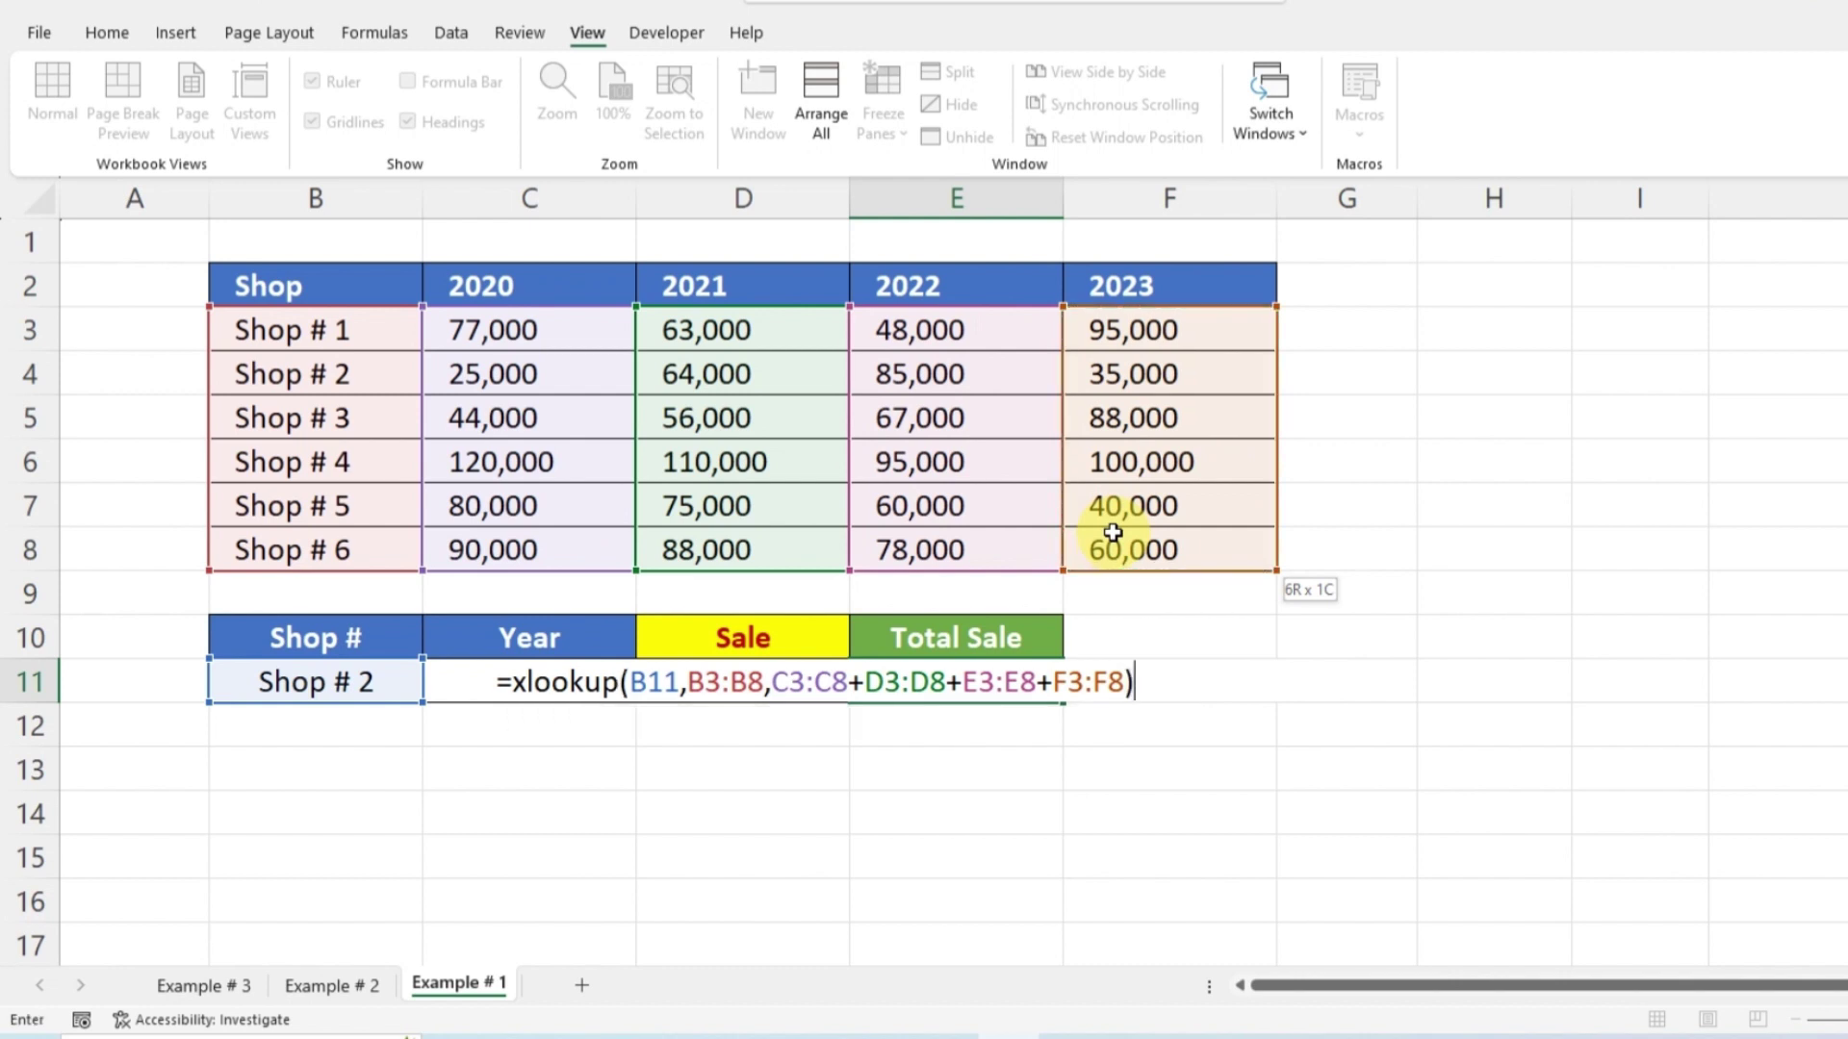
key(Return)
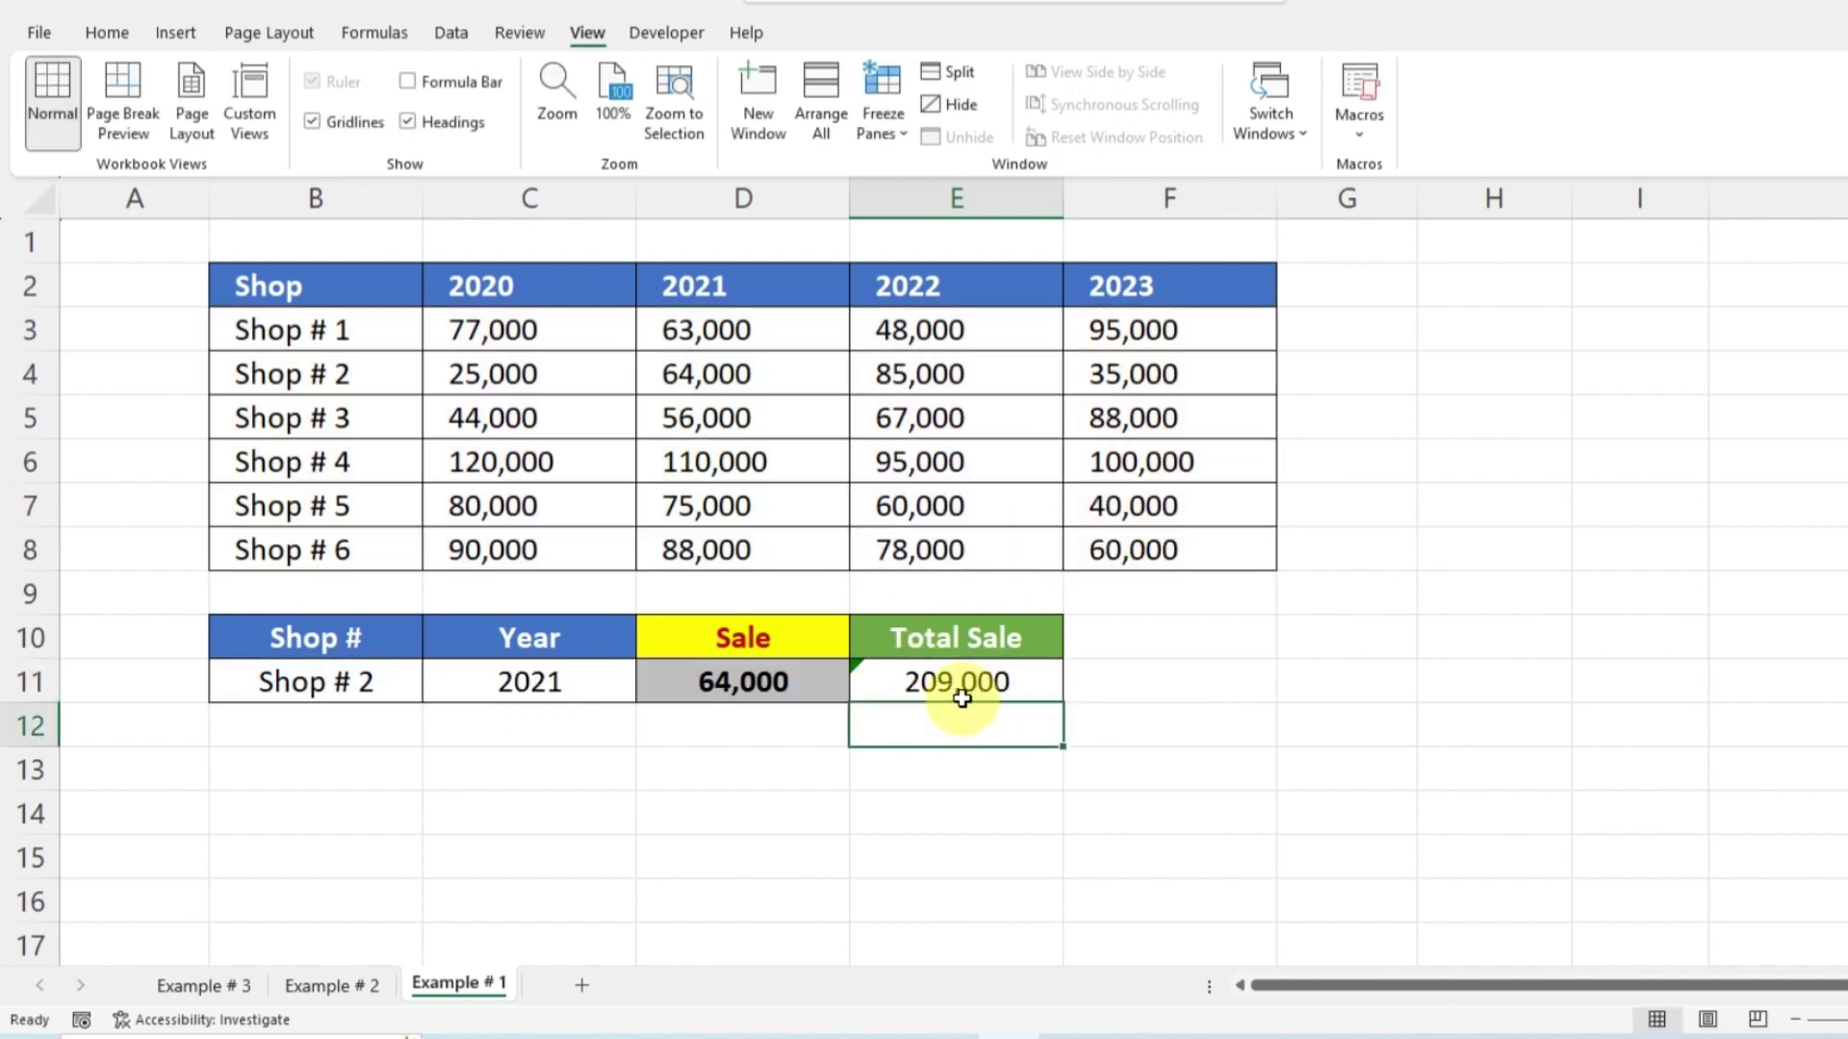
Step: Pick Shop # 4 in B11 so Sale shows 110,000 and Total Sale 425,000
click(391, 682)
click(433, 691)
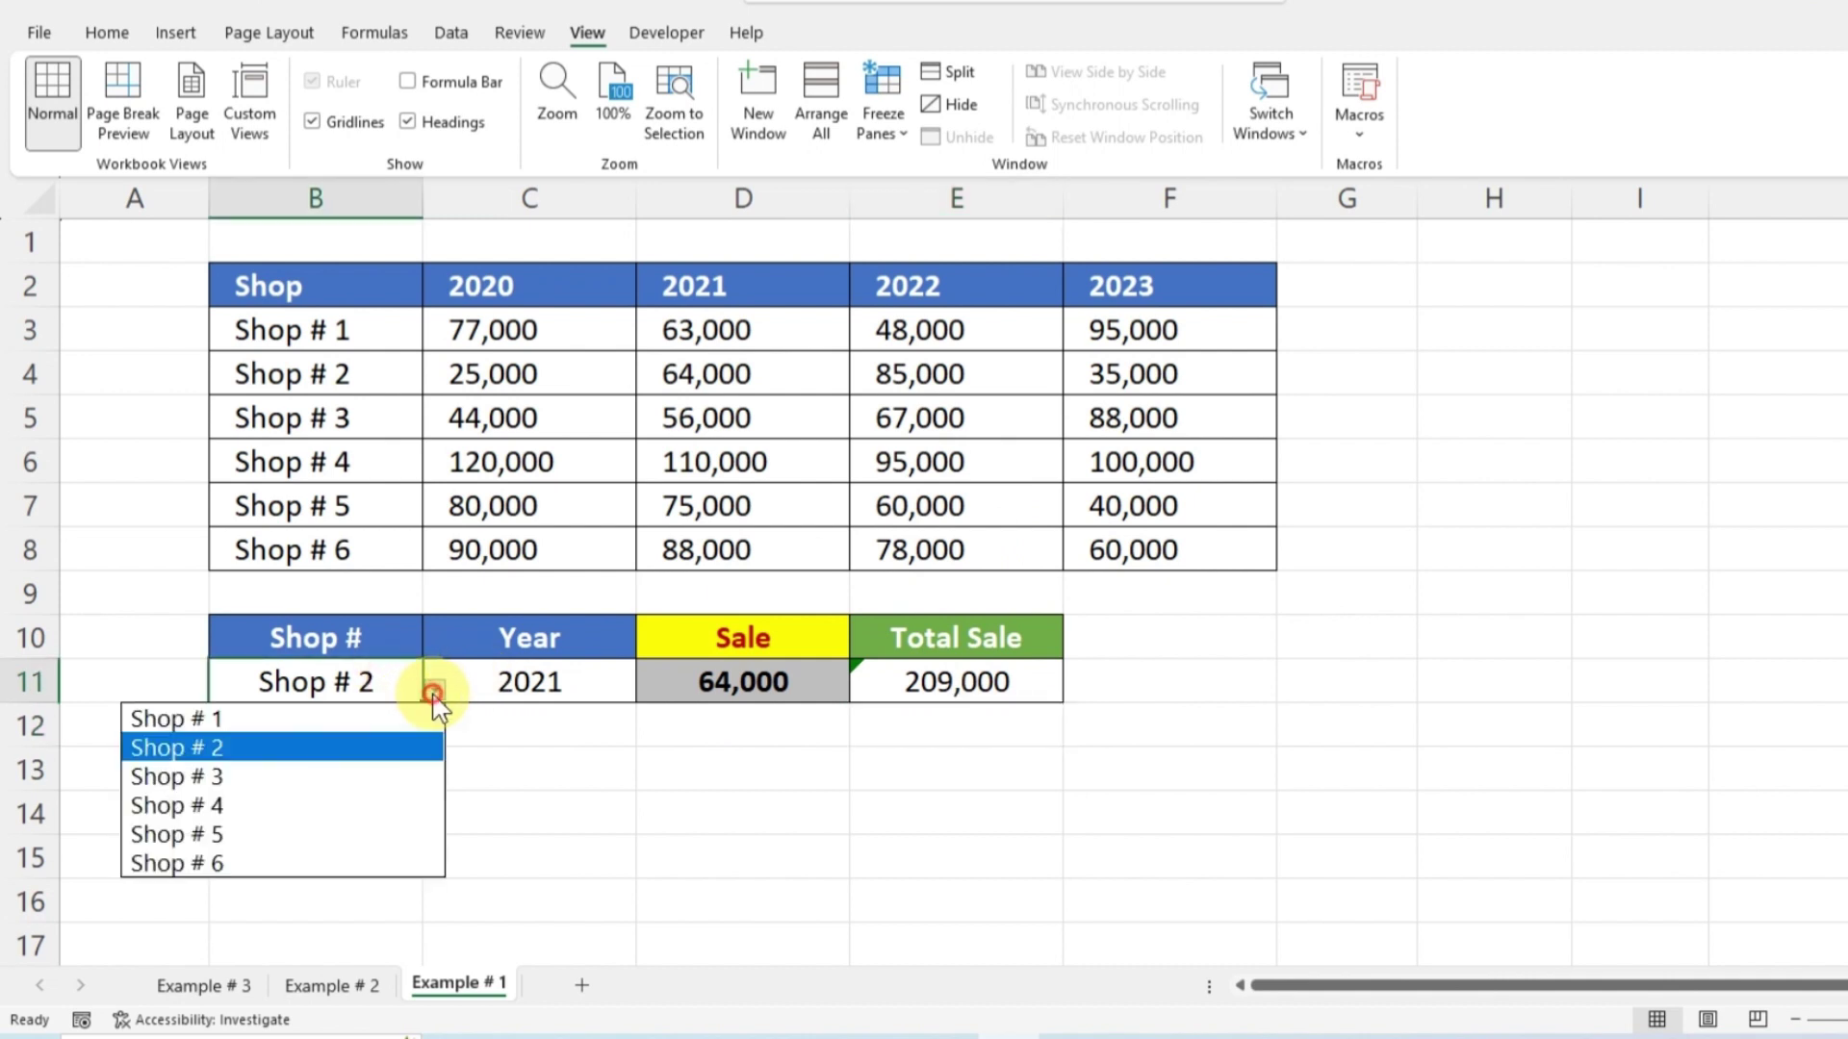
click(253, 804)
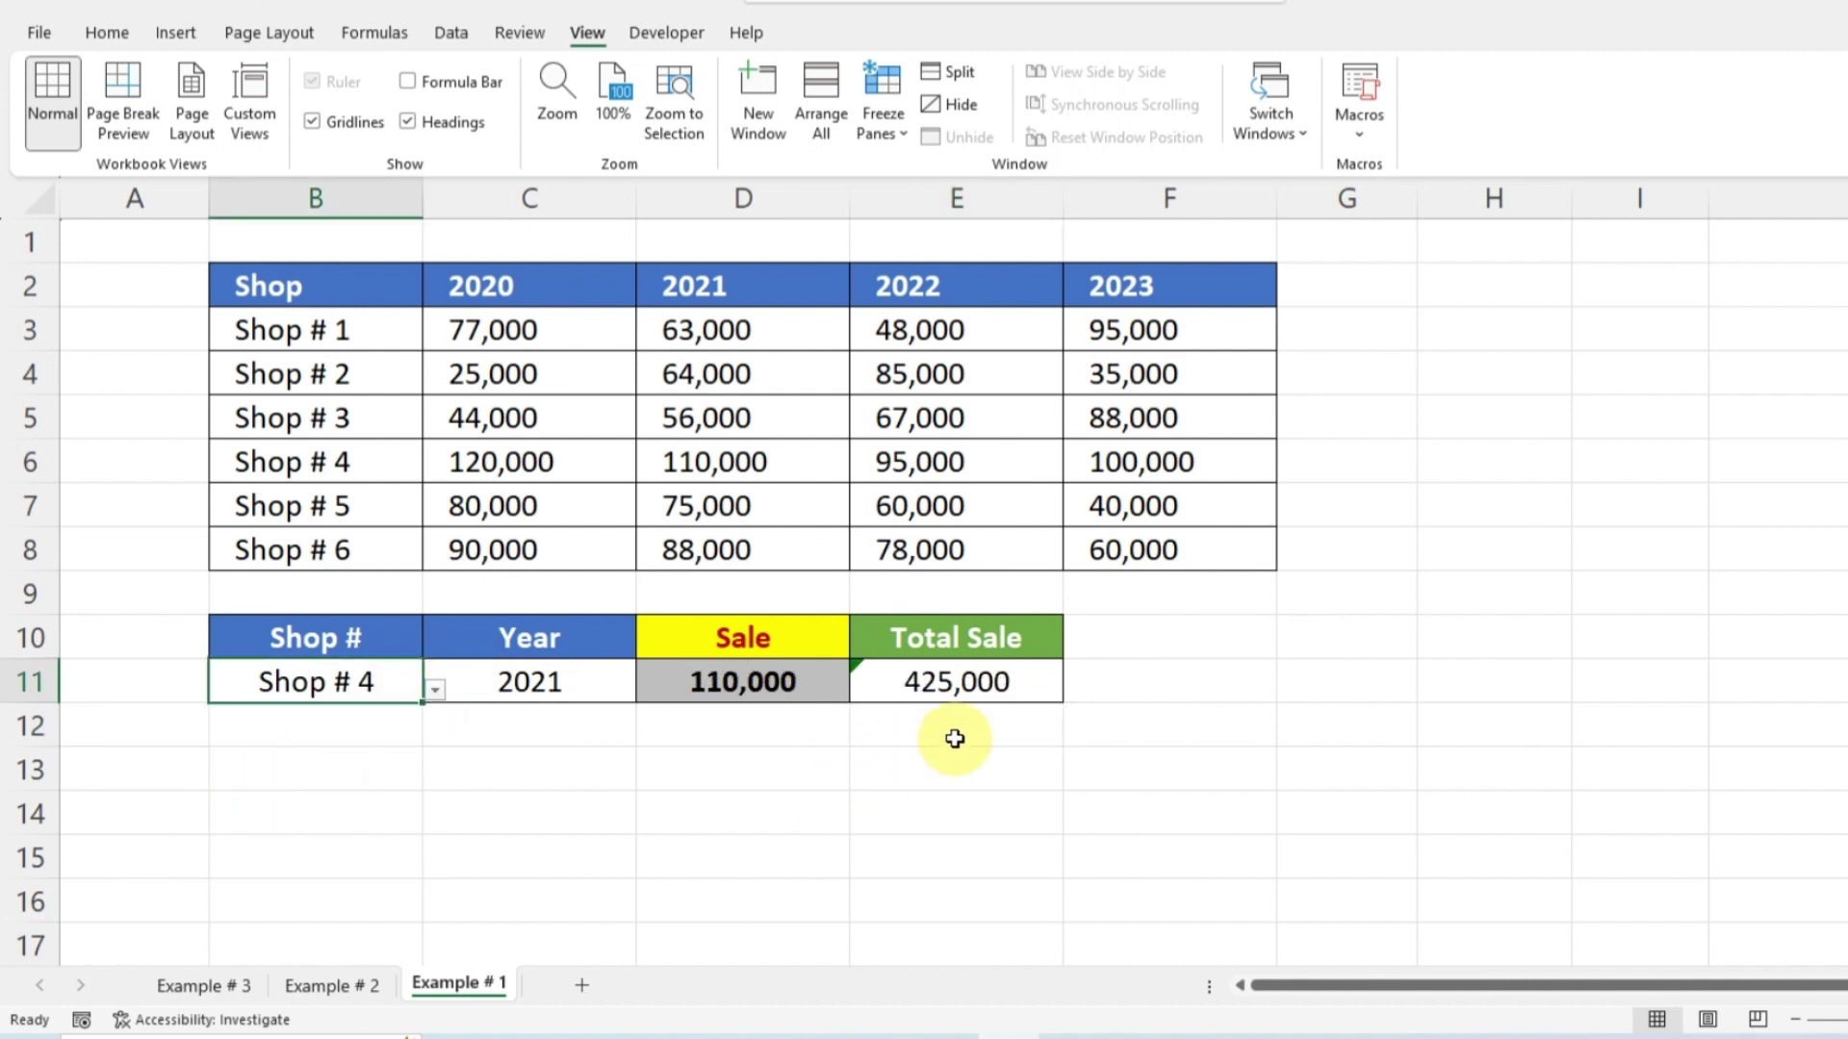
click(972, 695)
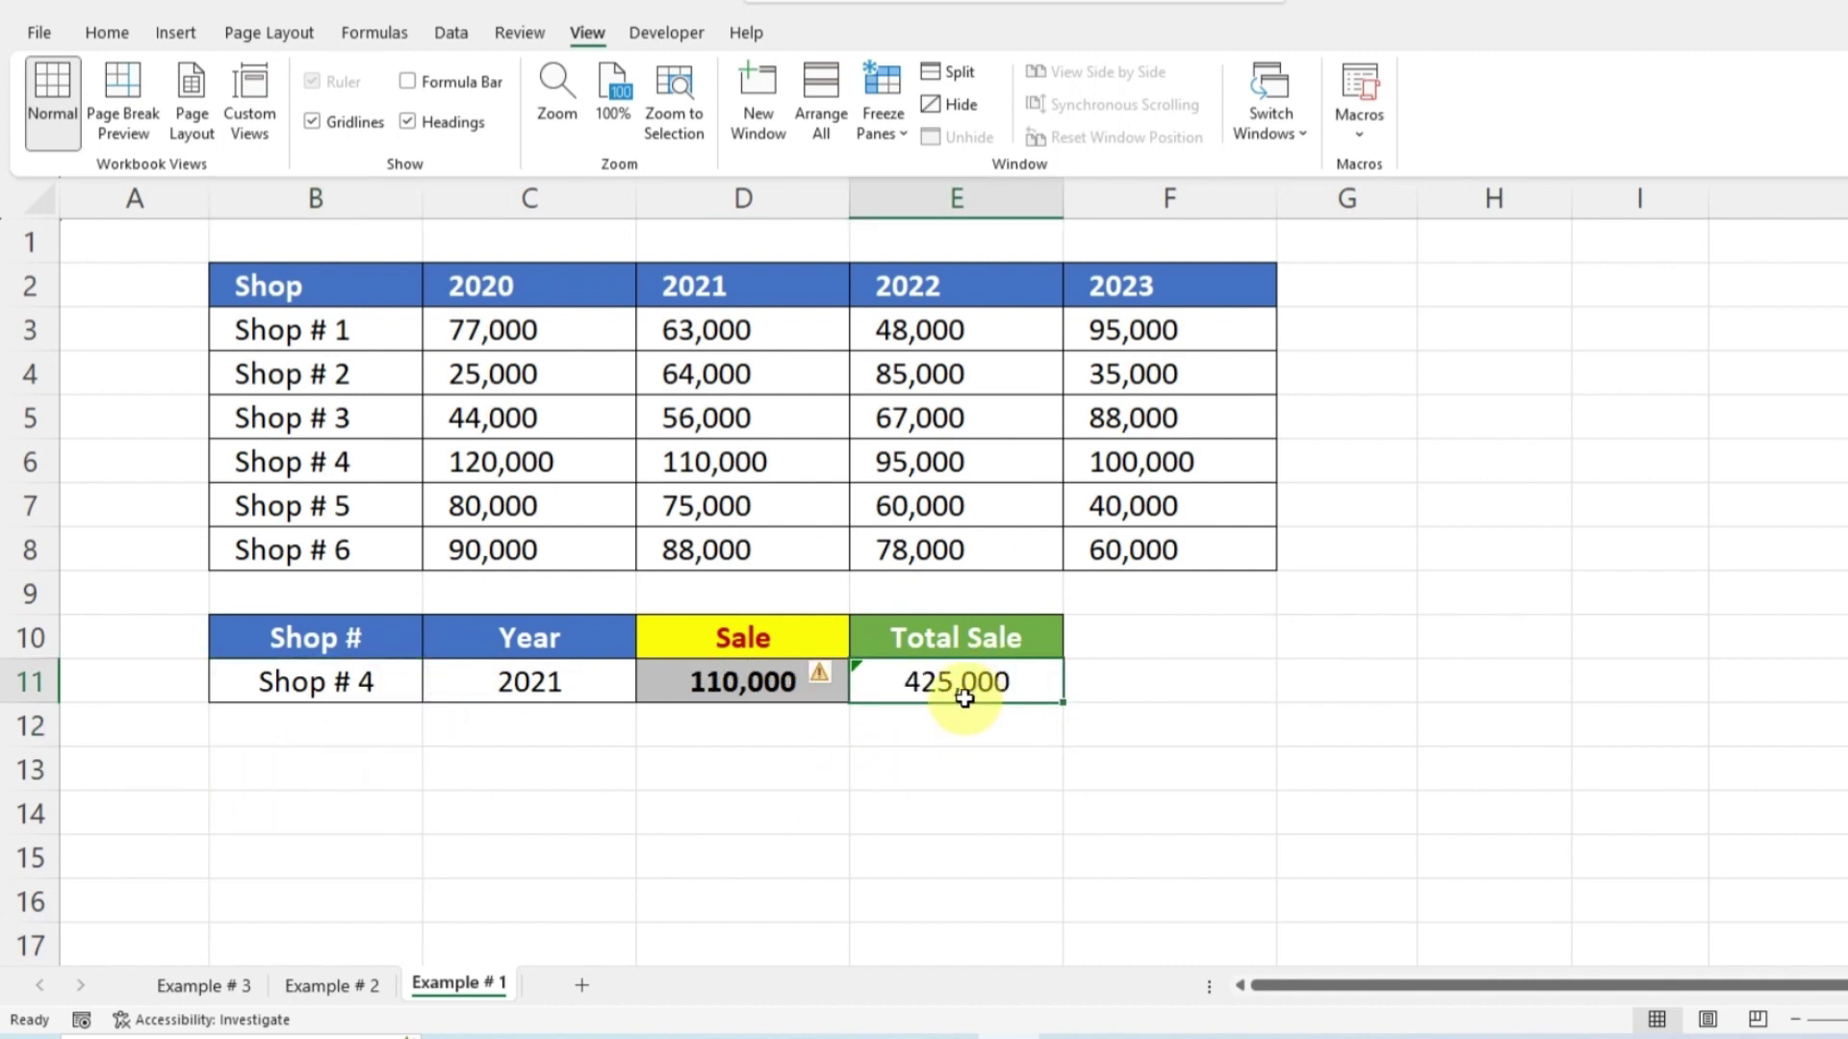
click(994, 774)
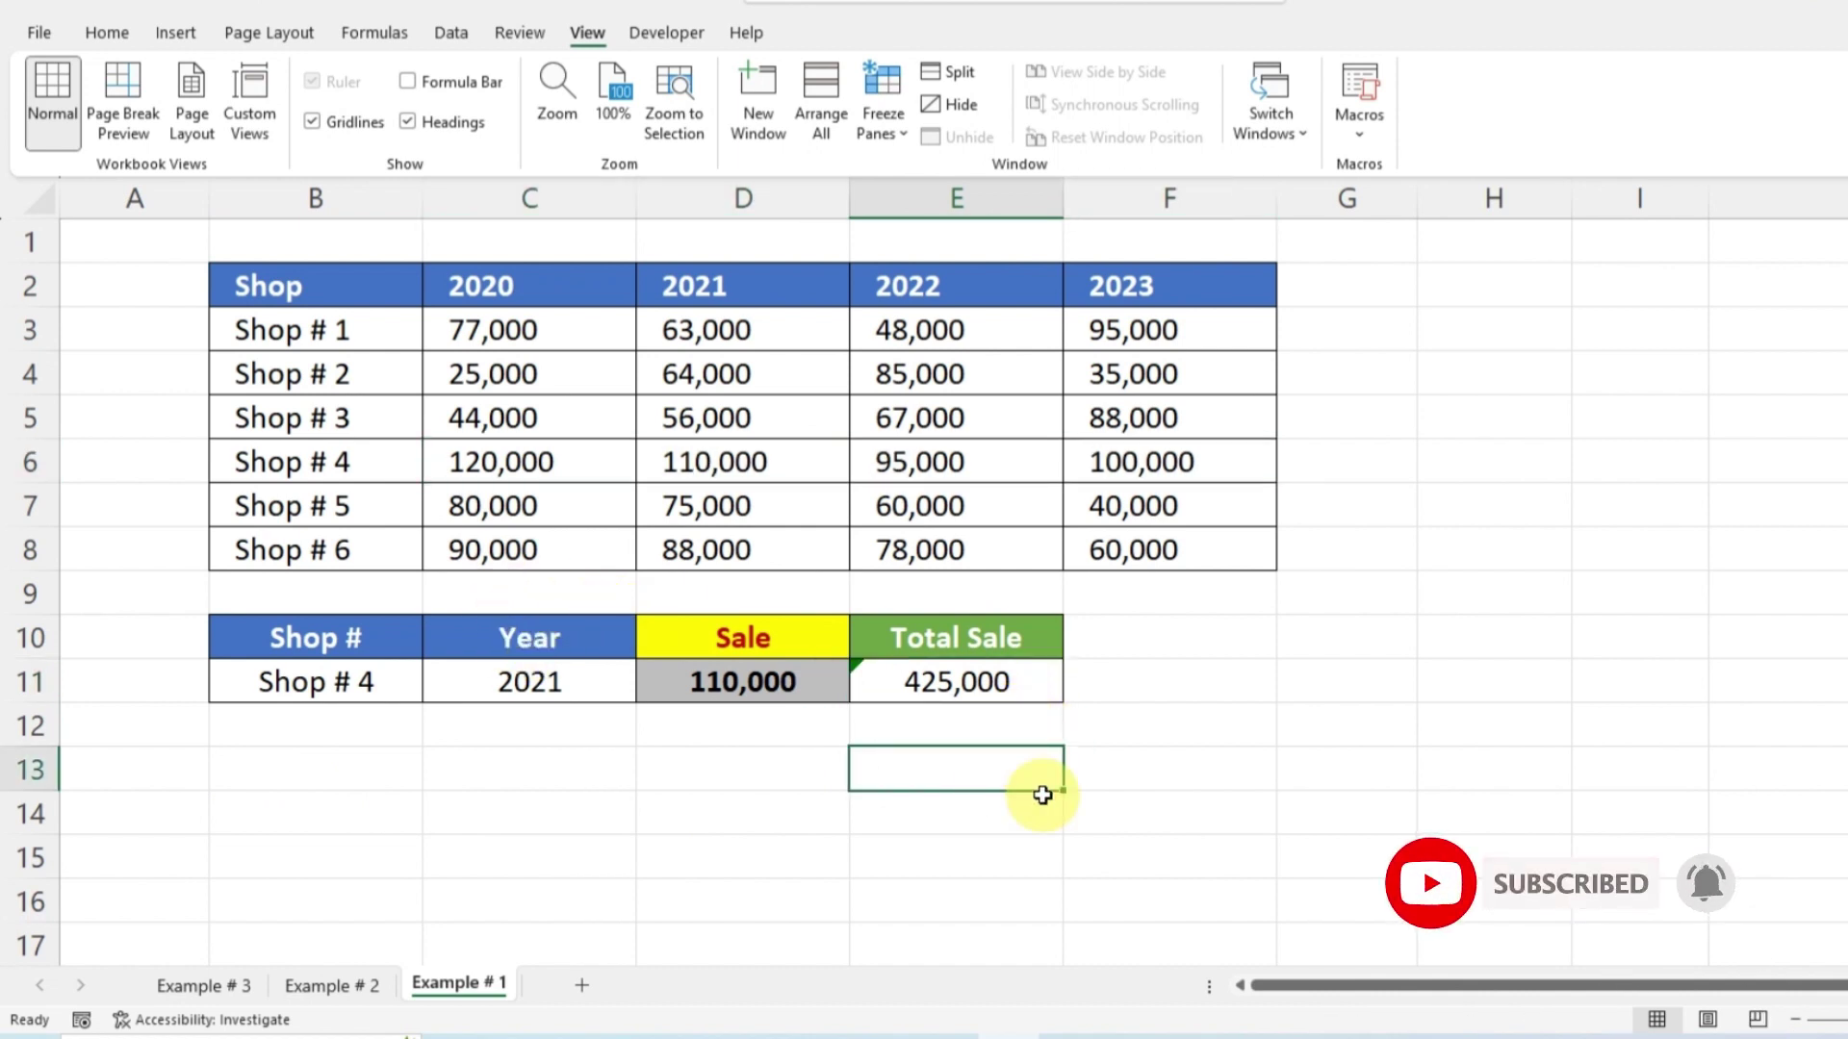
Step: Go to the Example # 2 sheet and check the Shift, Year (2023) and Sale cells in row 11
key(ctrl+Page_Up)
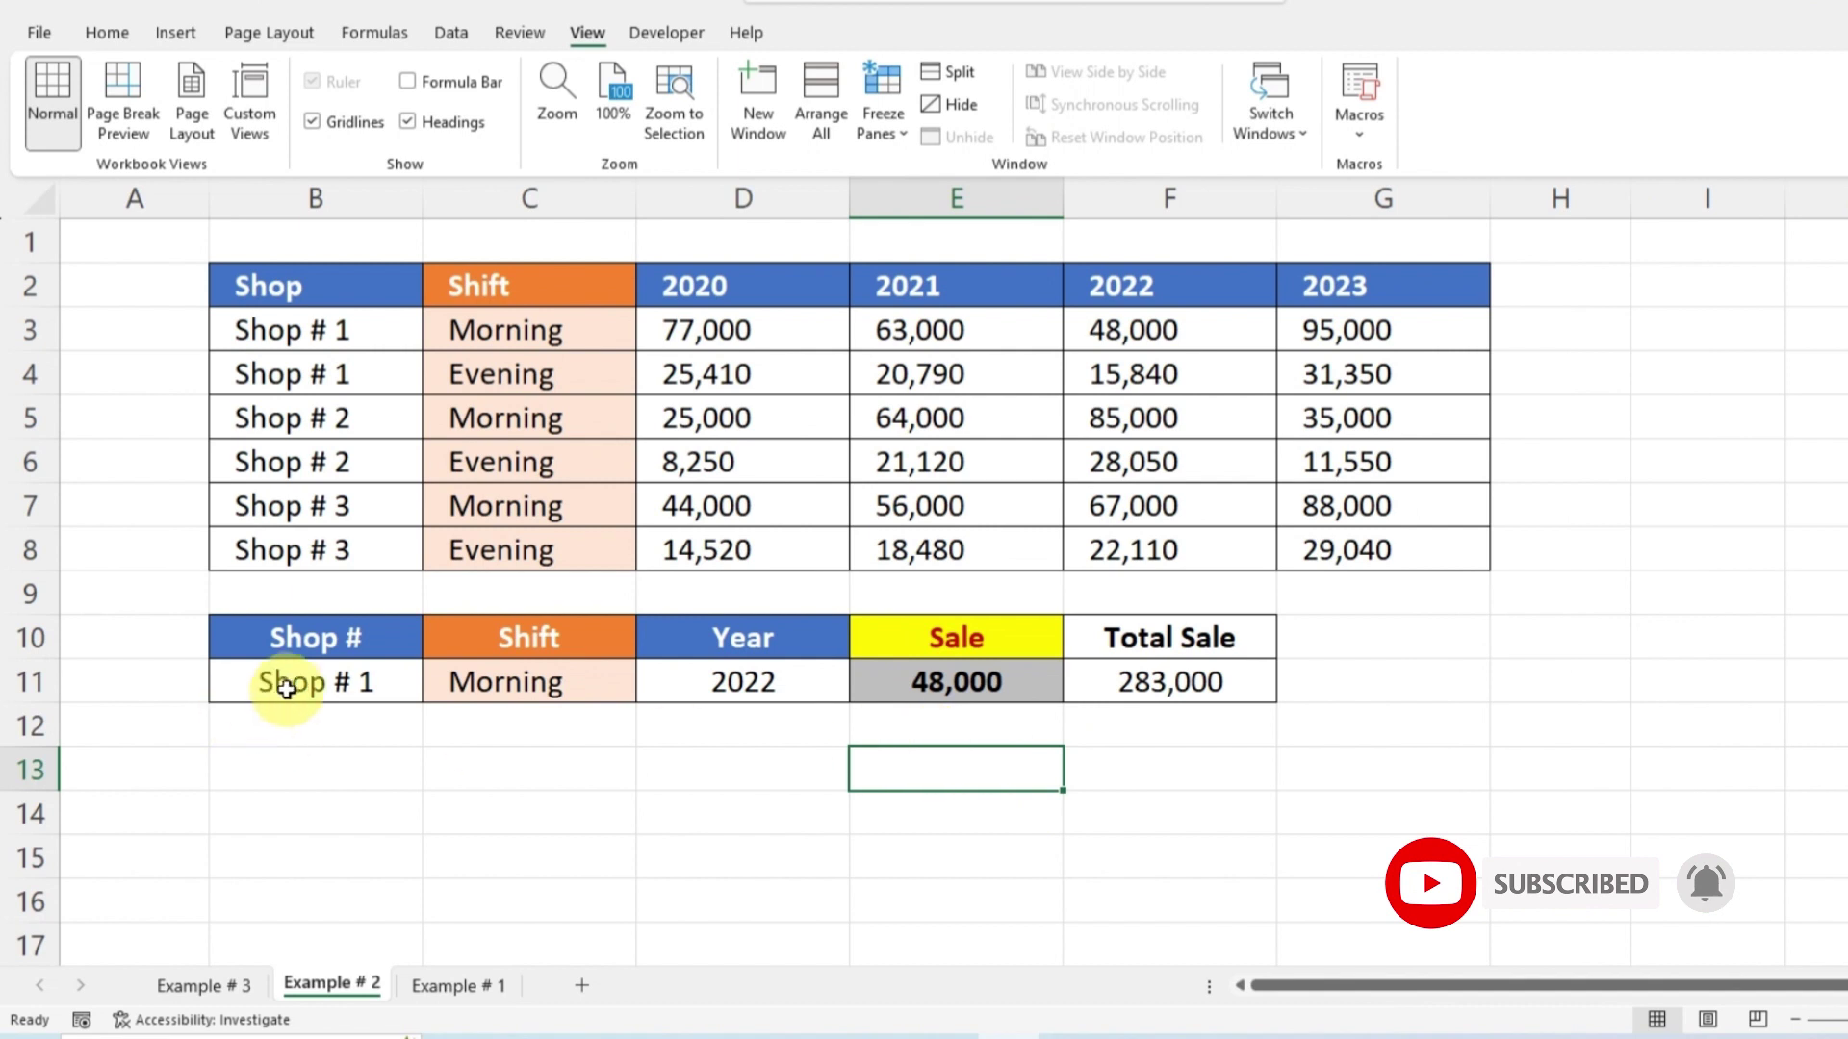
click(526, 693)
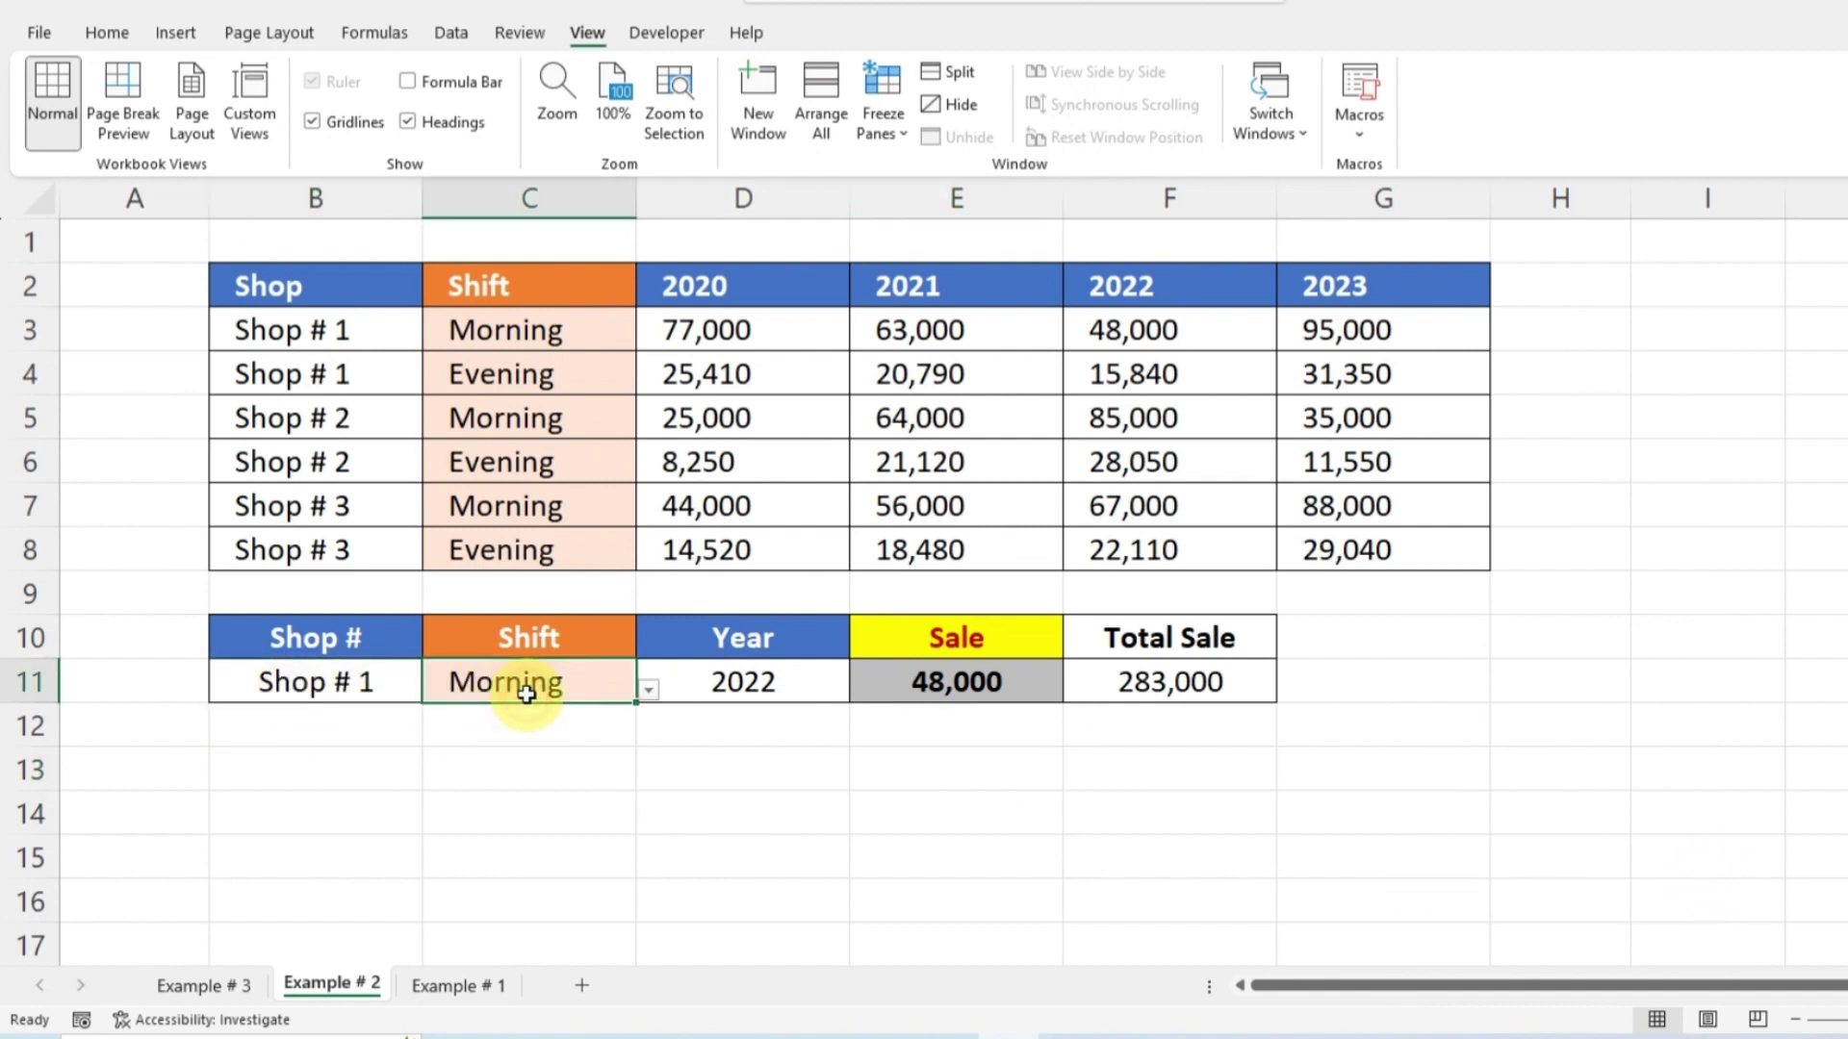
click(684, 683)
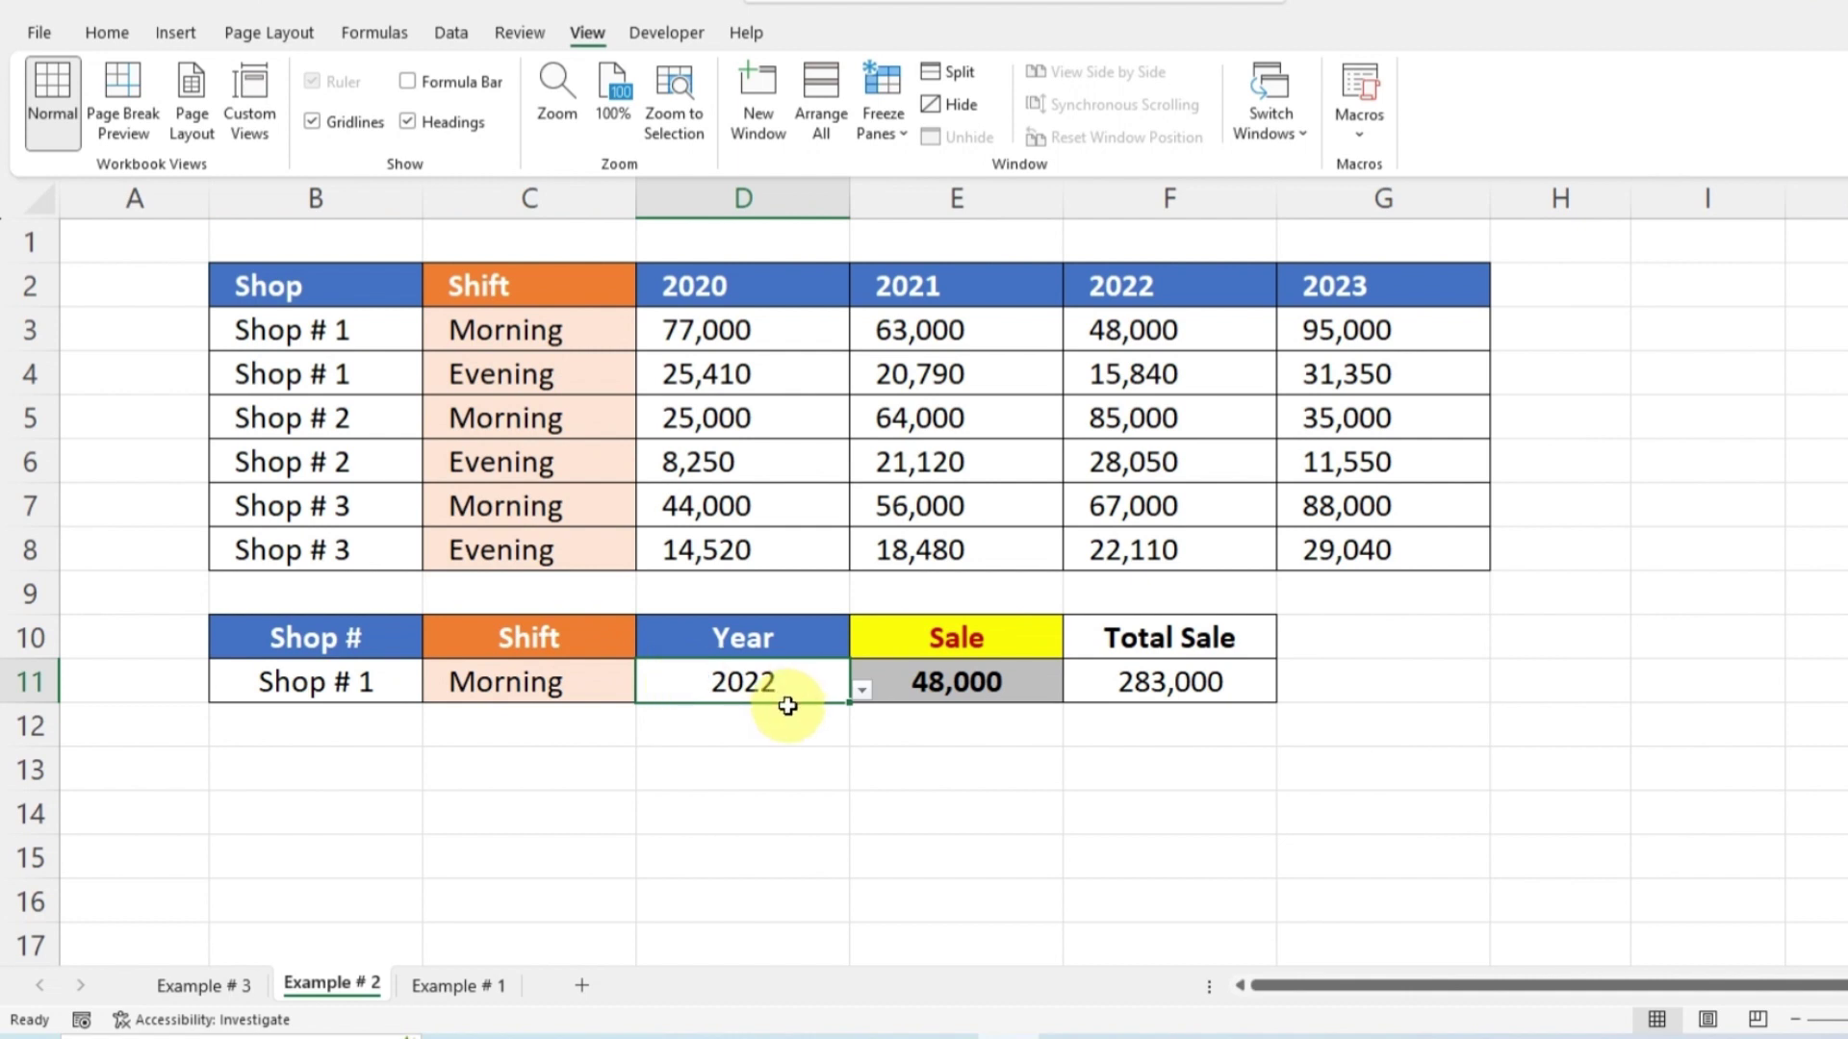
click(953, 684)
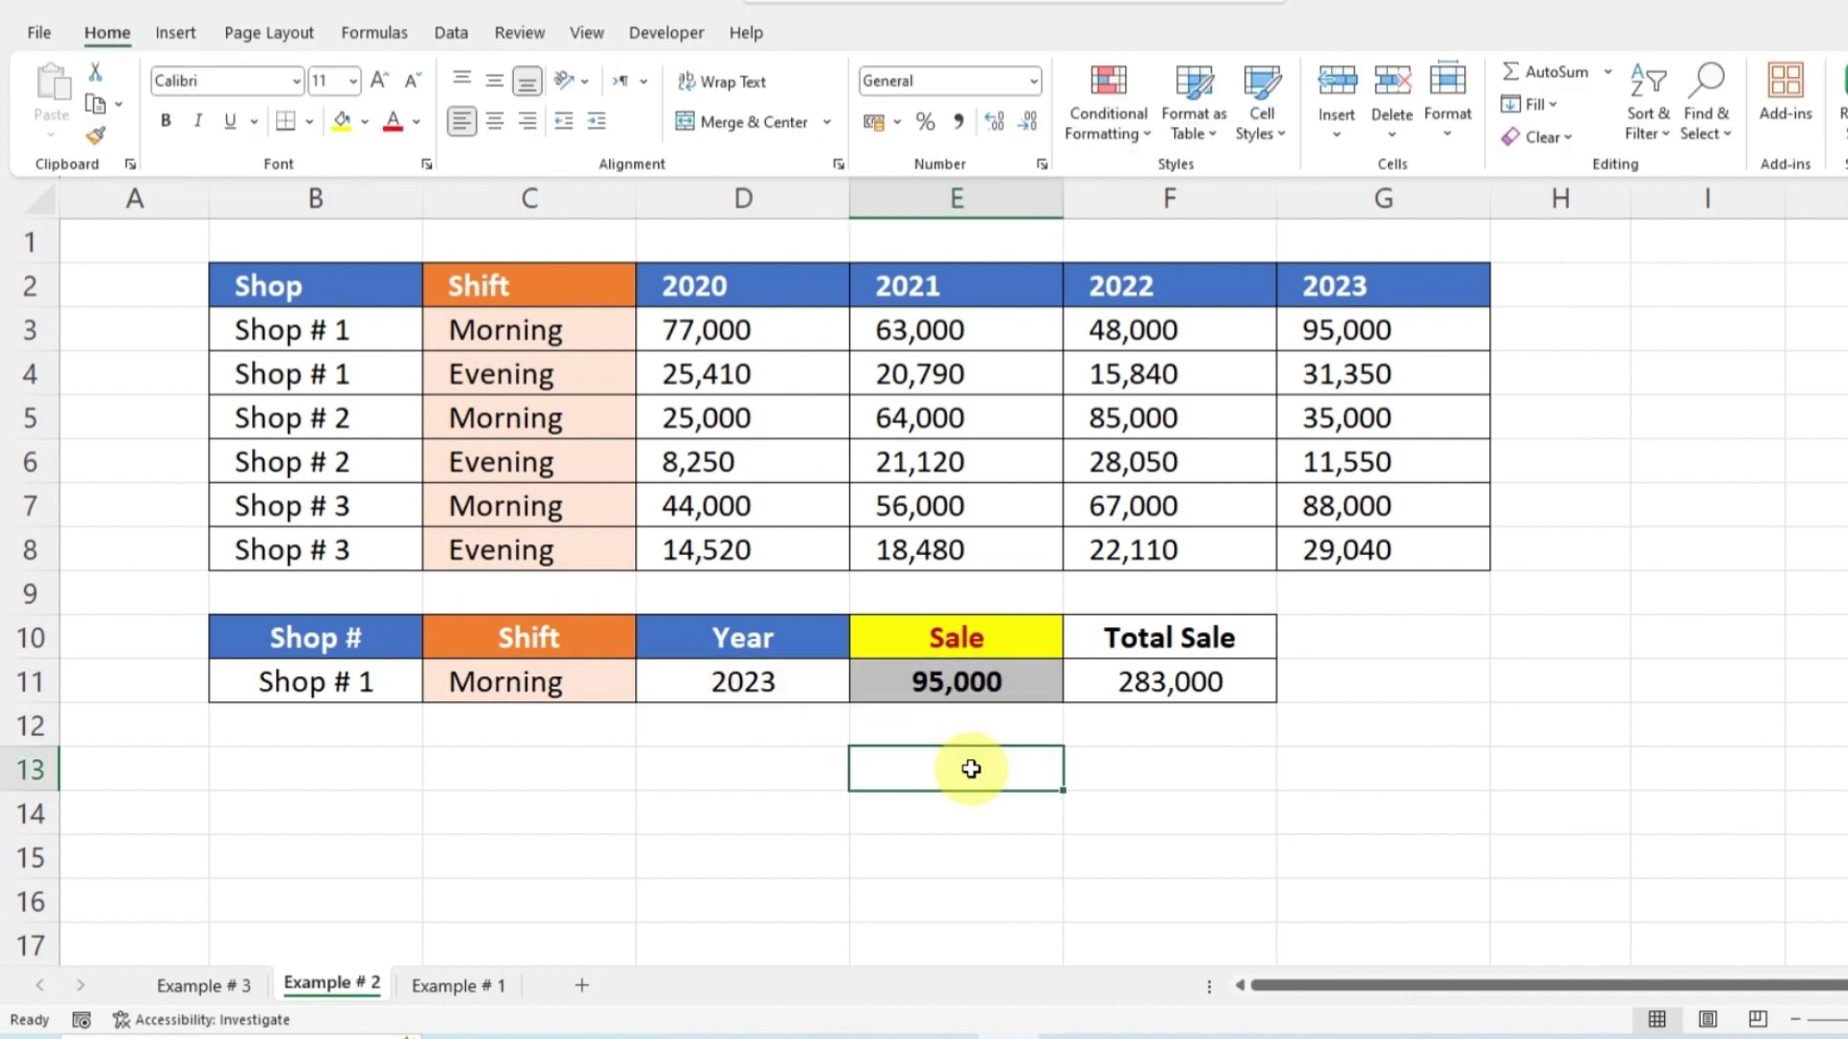
Step: Clear E11 and enter =xlookup(B11&C11,B3:B8&C3:C8, joining shop and shift as key and range
click(958, 681)
key(Delete)
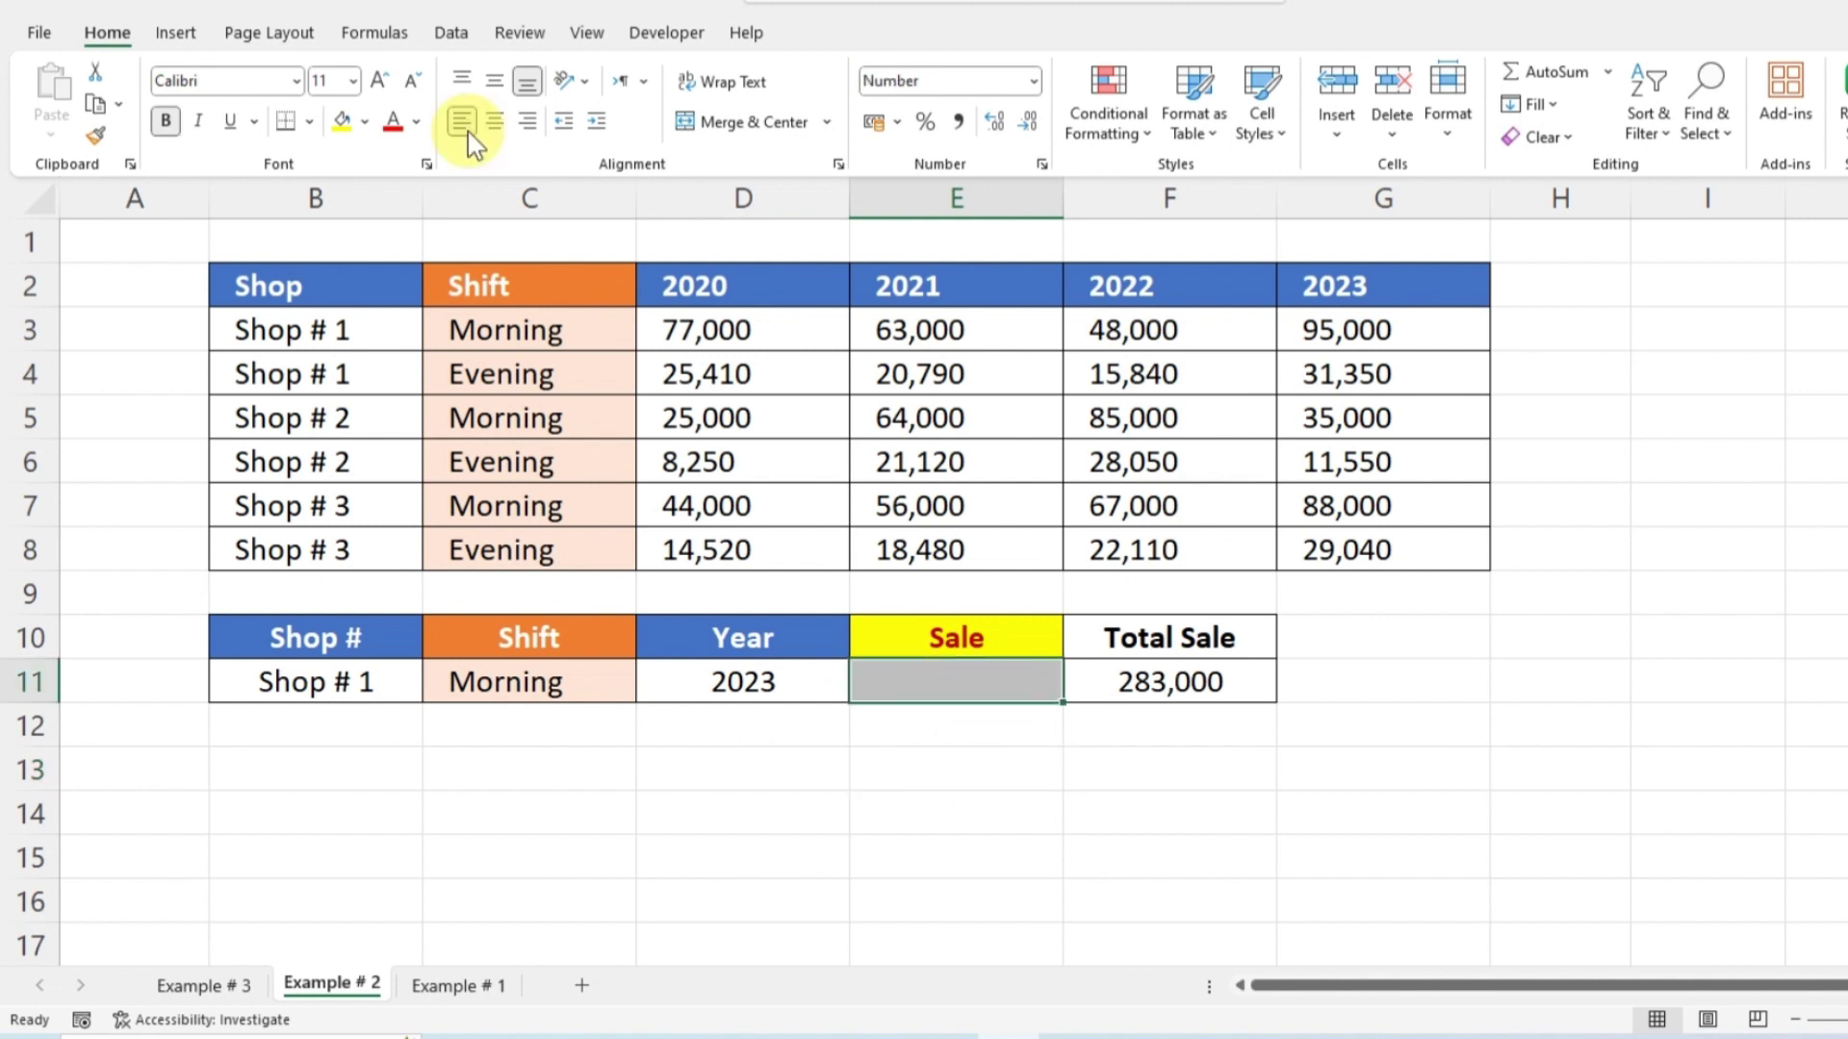
text(=xlookup)
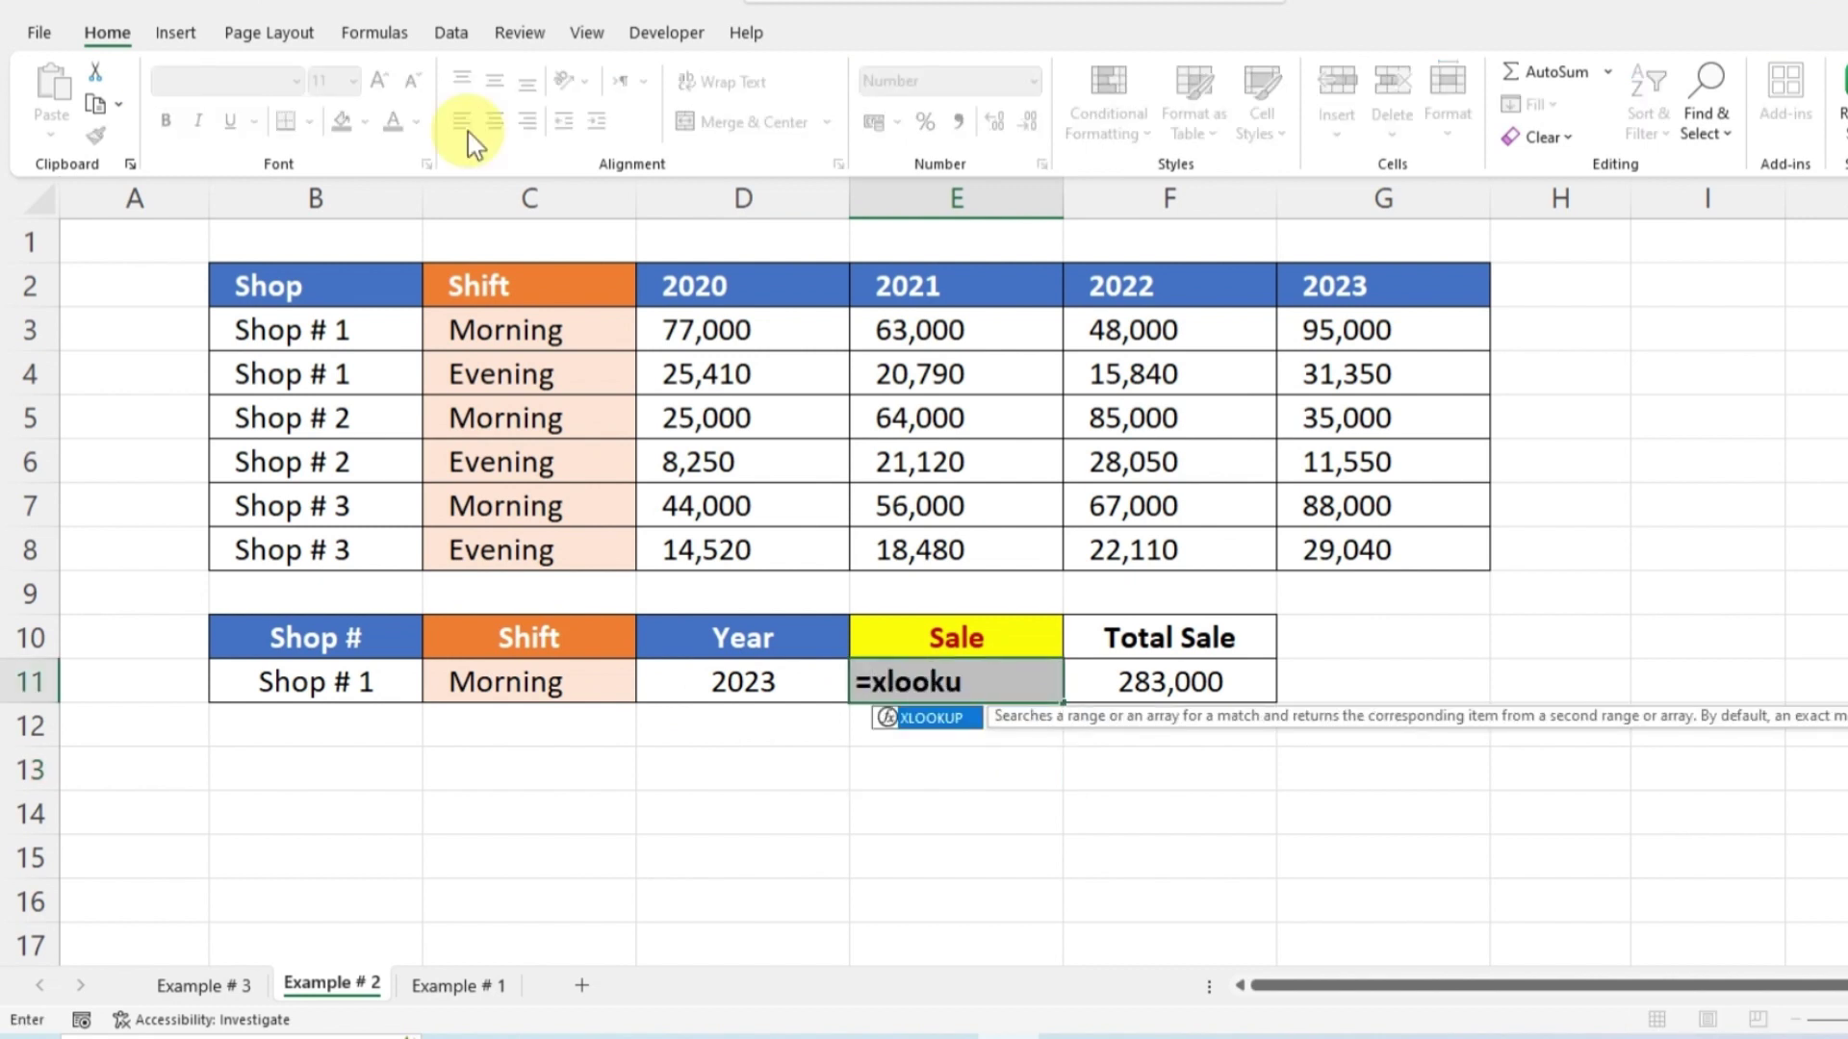
text(()
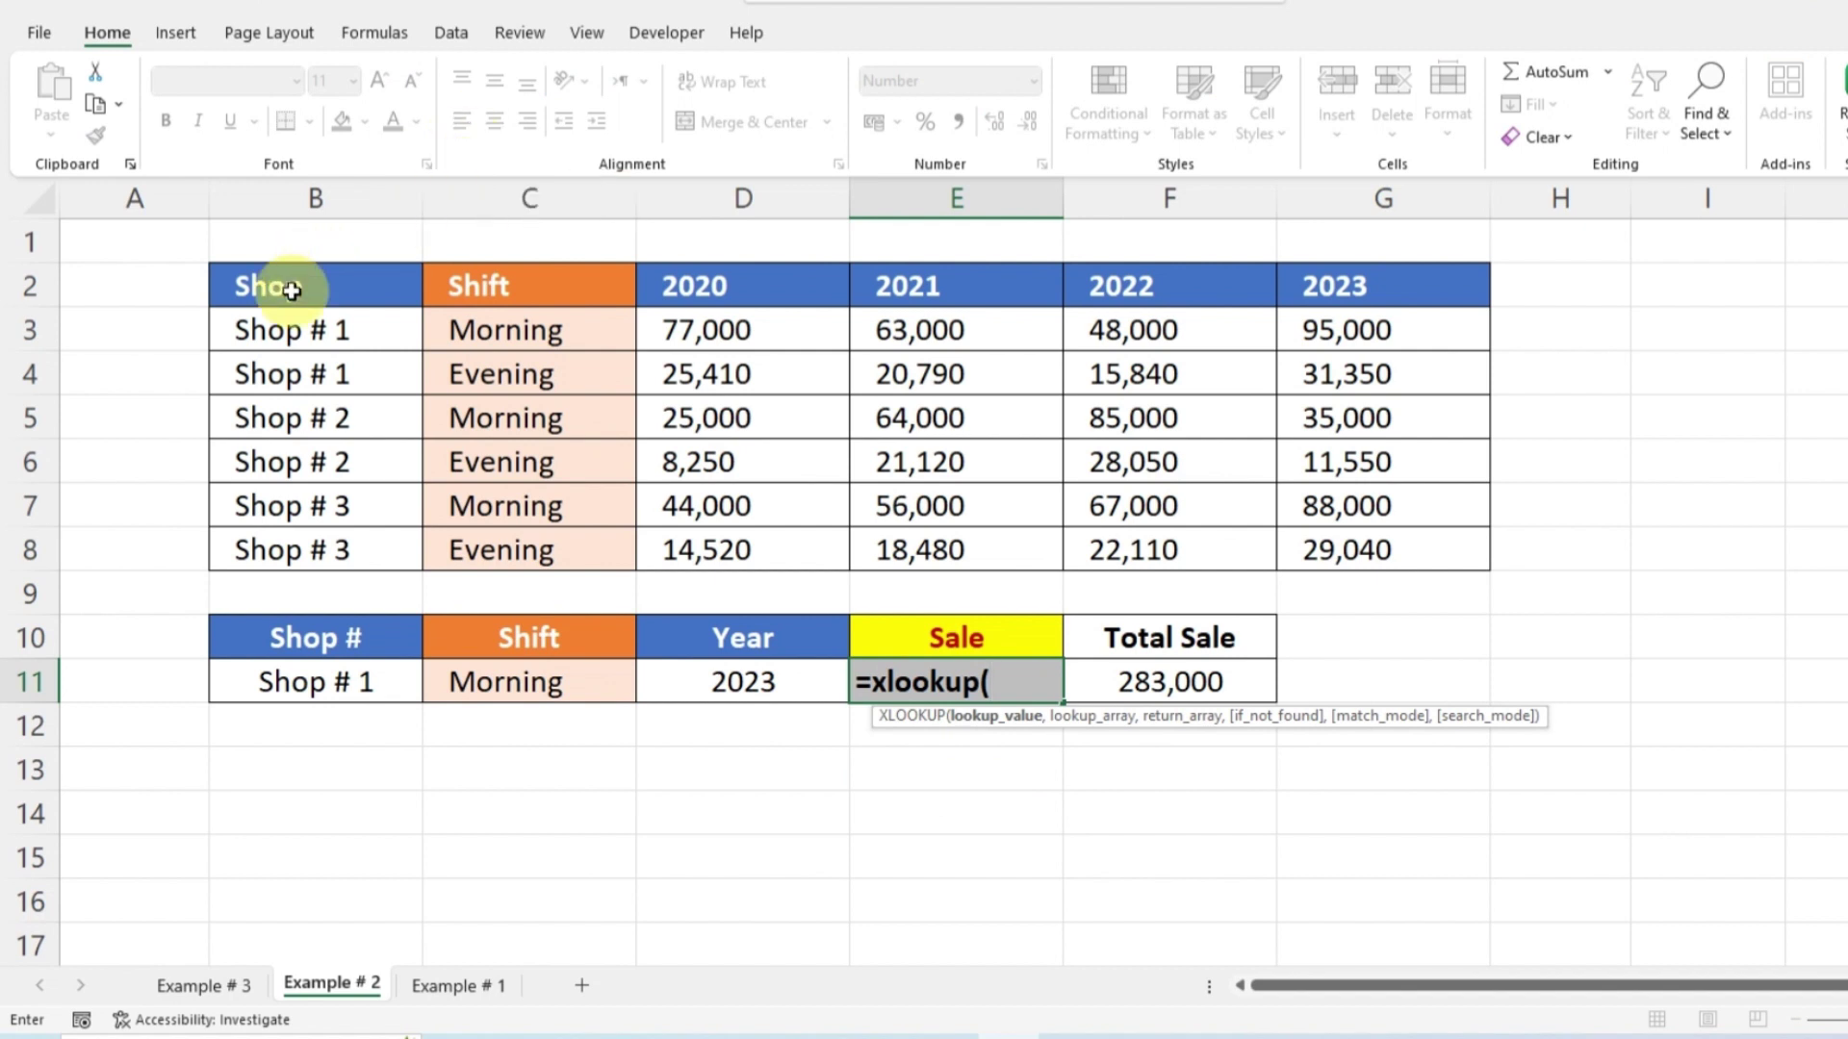
click(318, 686)
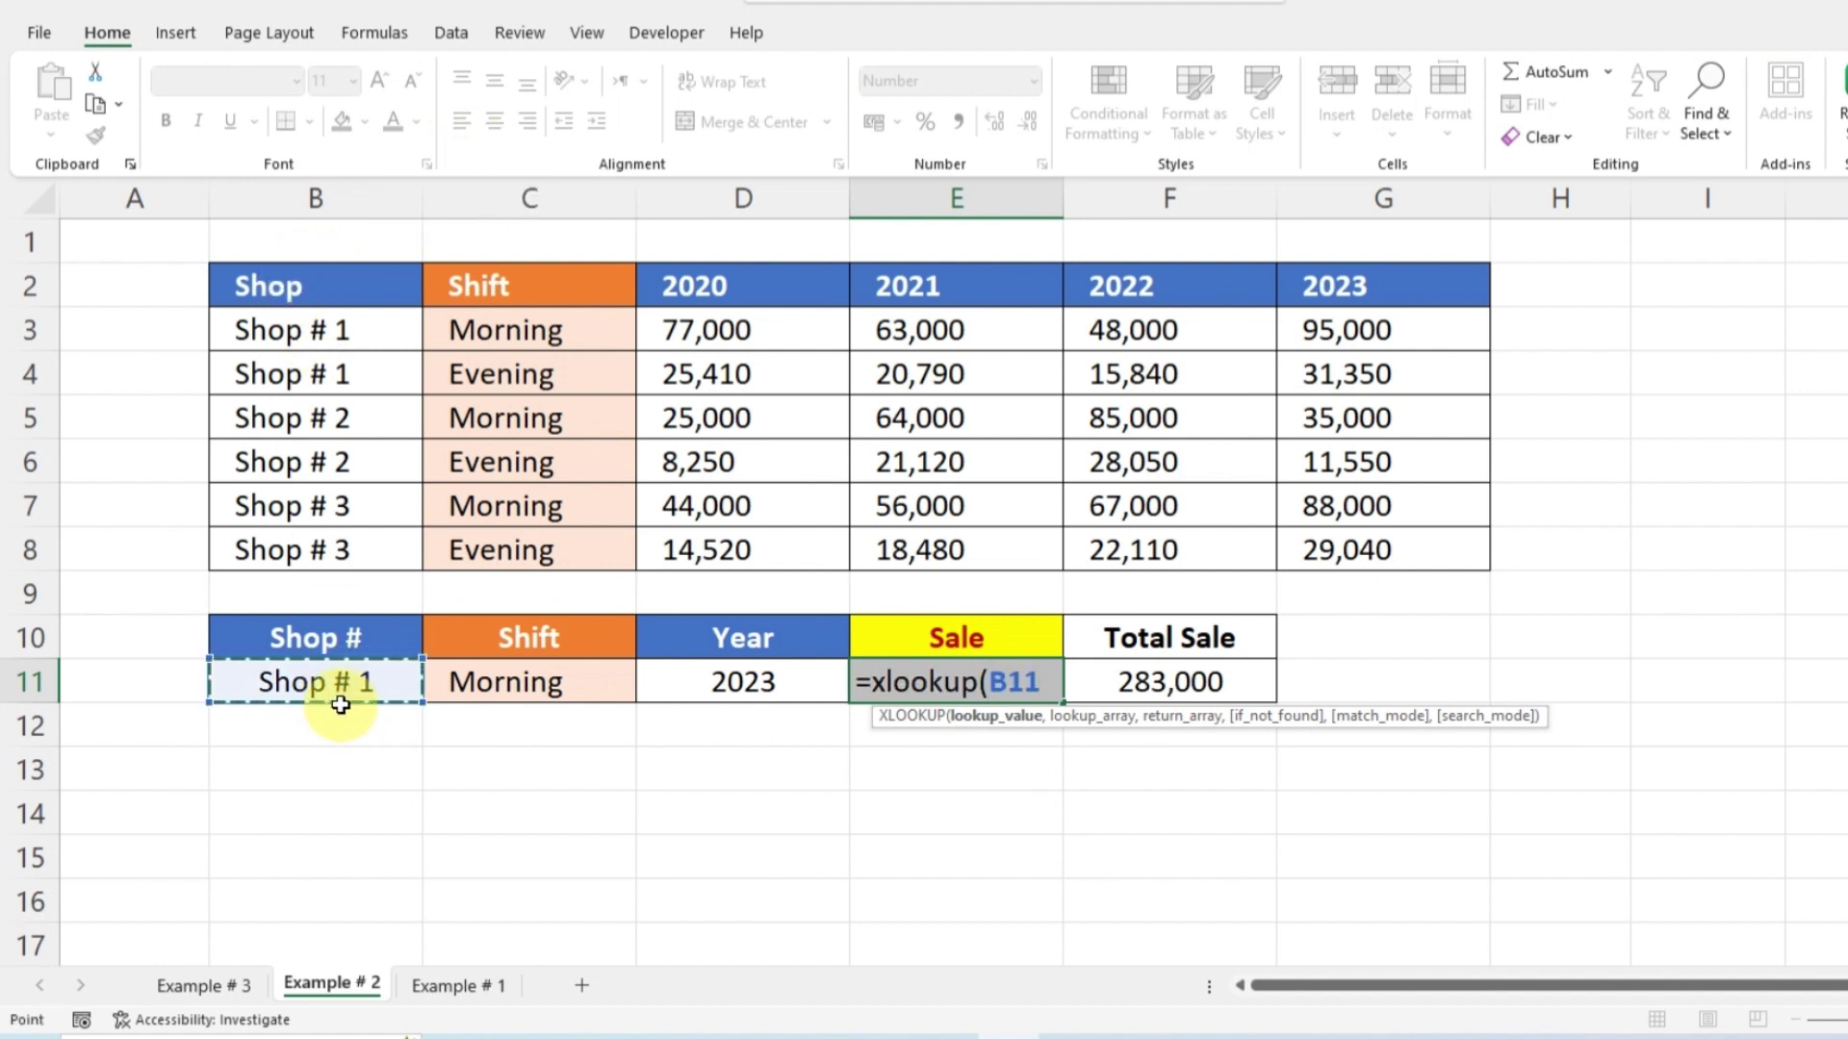
text(&)
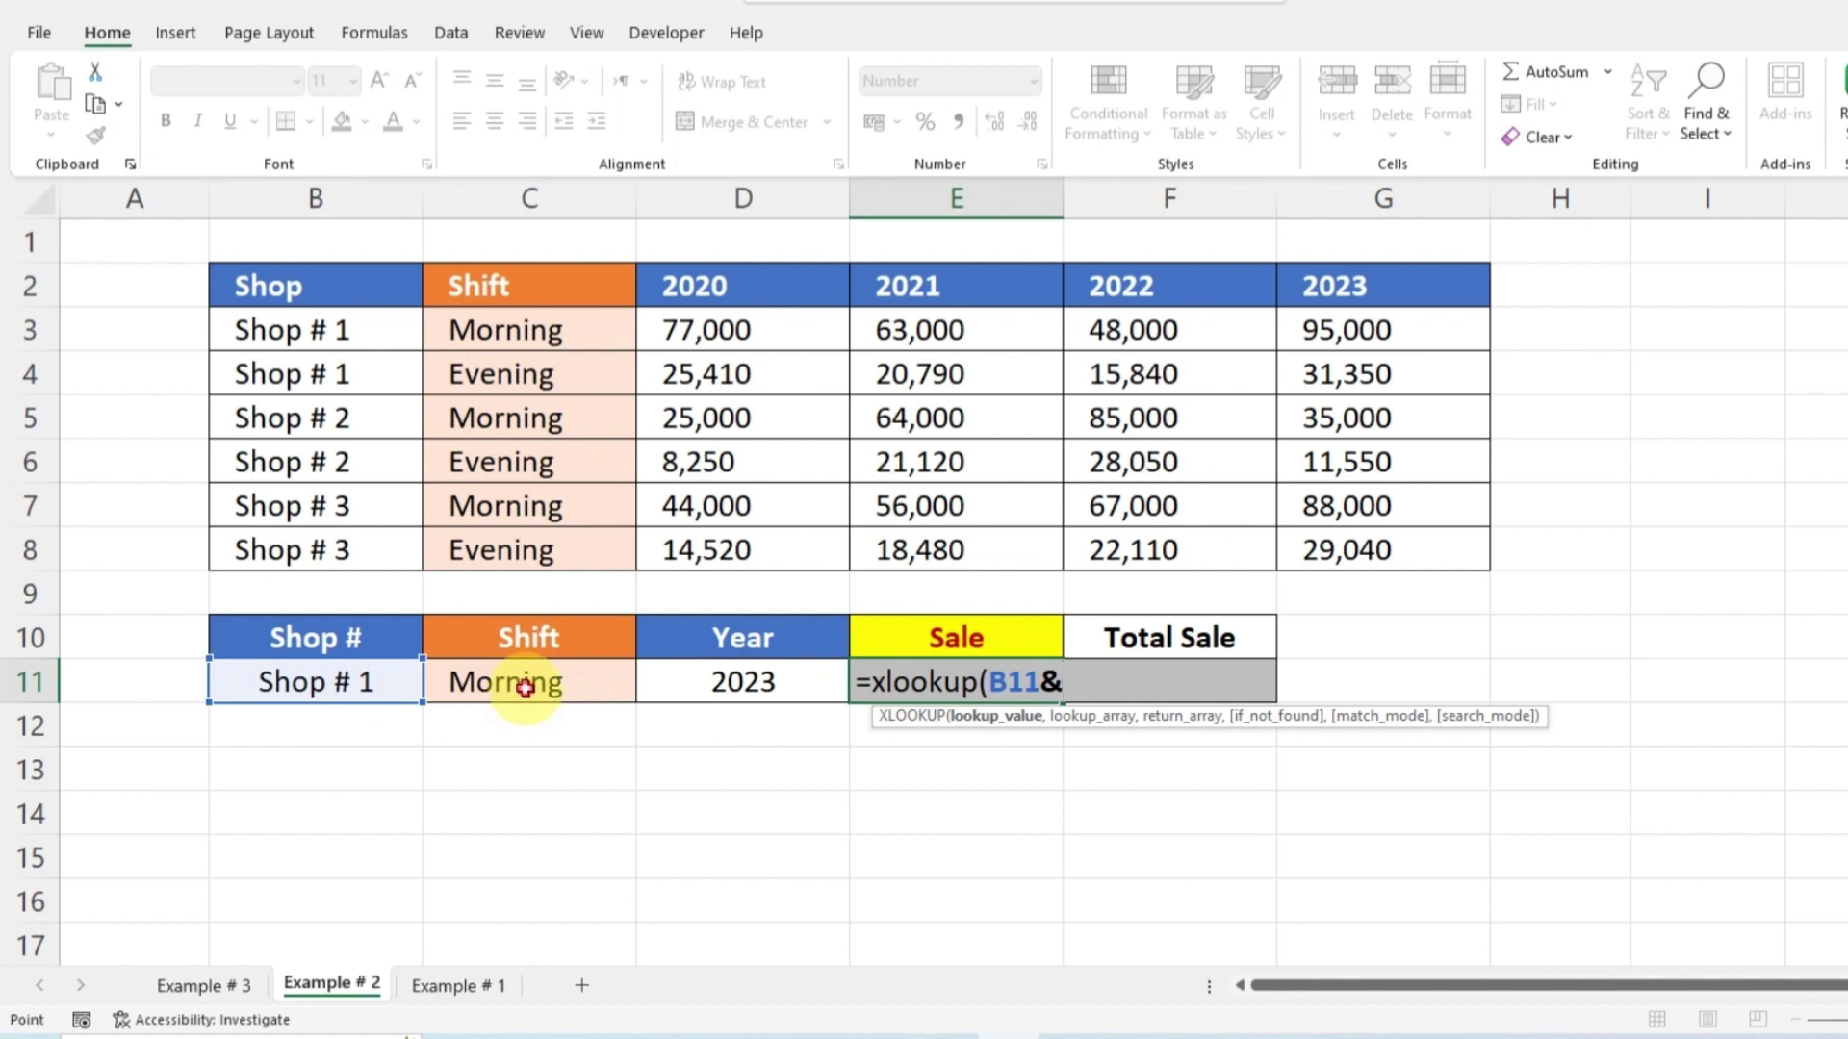
click(524, 687)
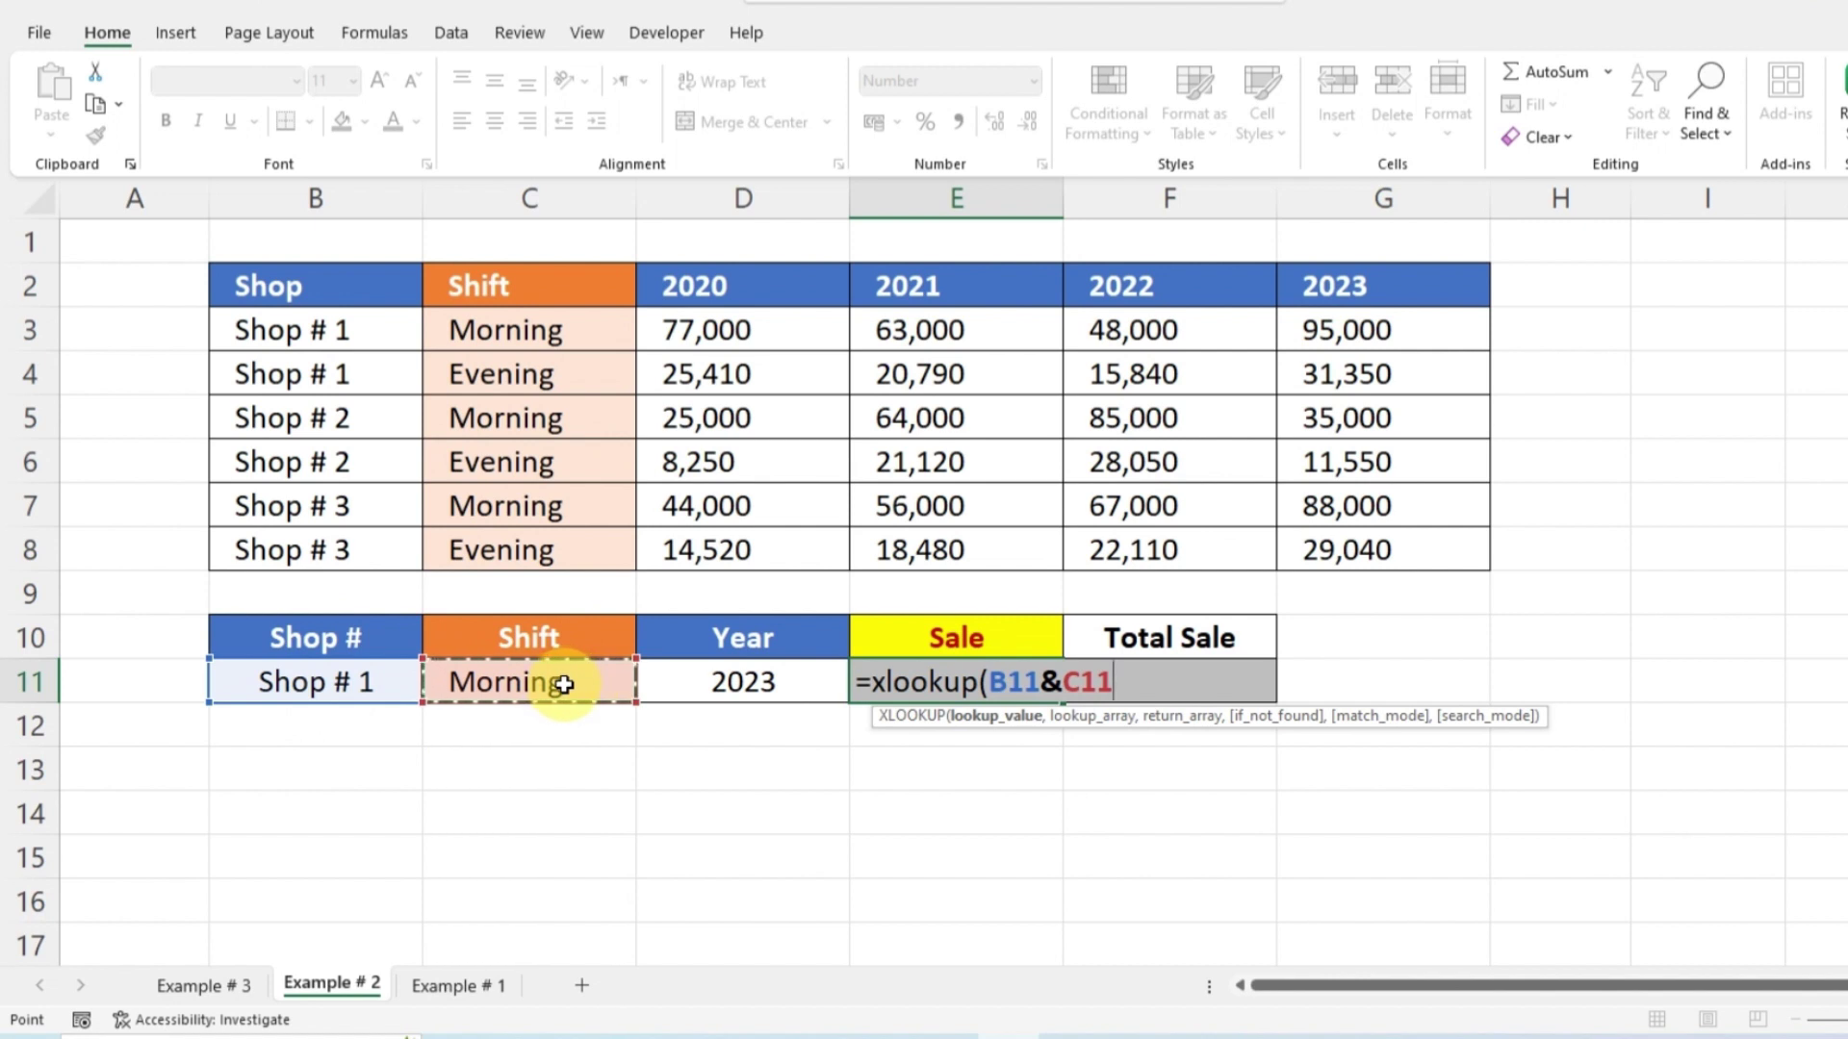
text(,)
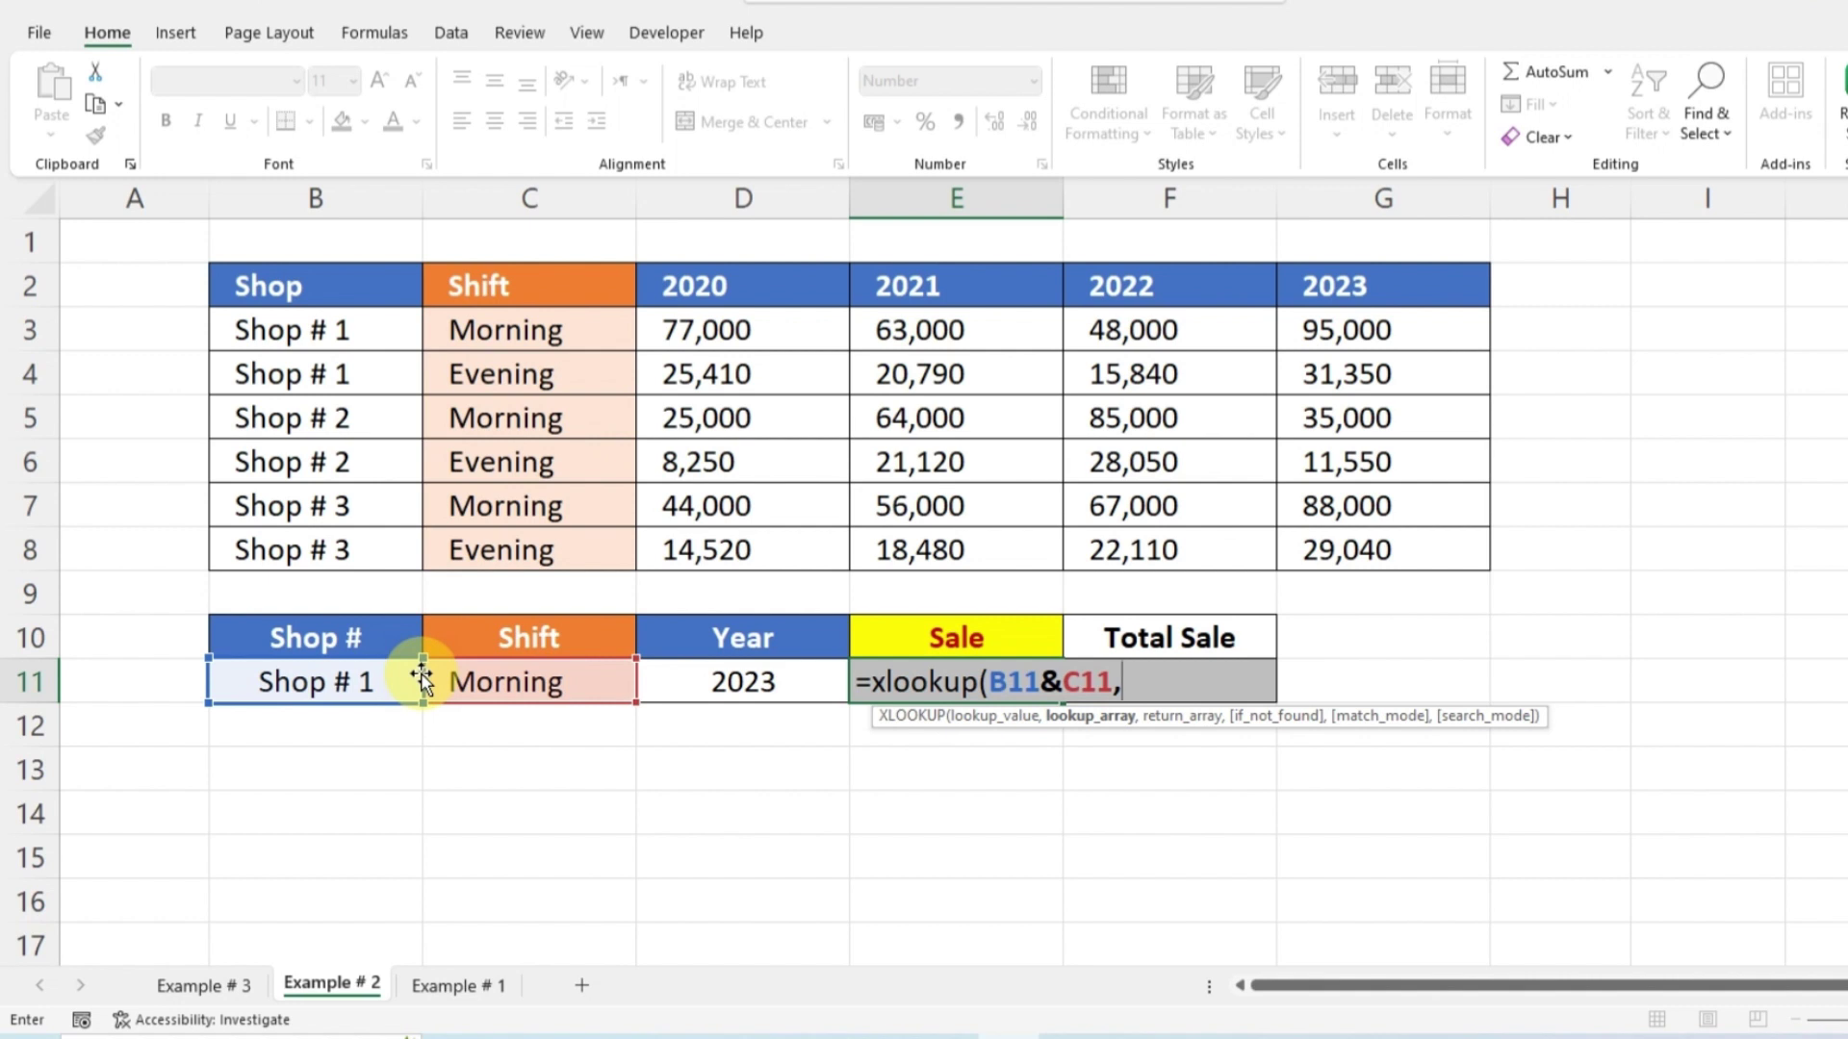
drag(349, 330, 320, 549)
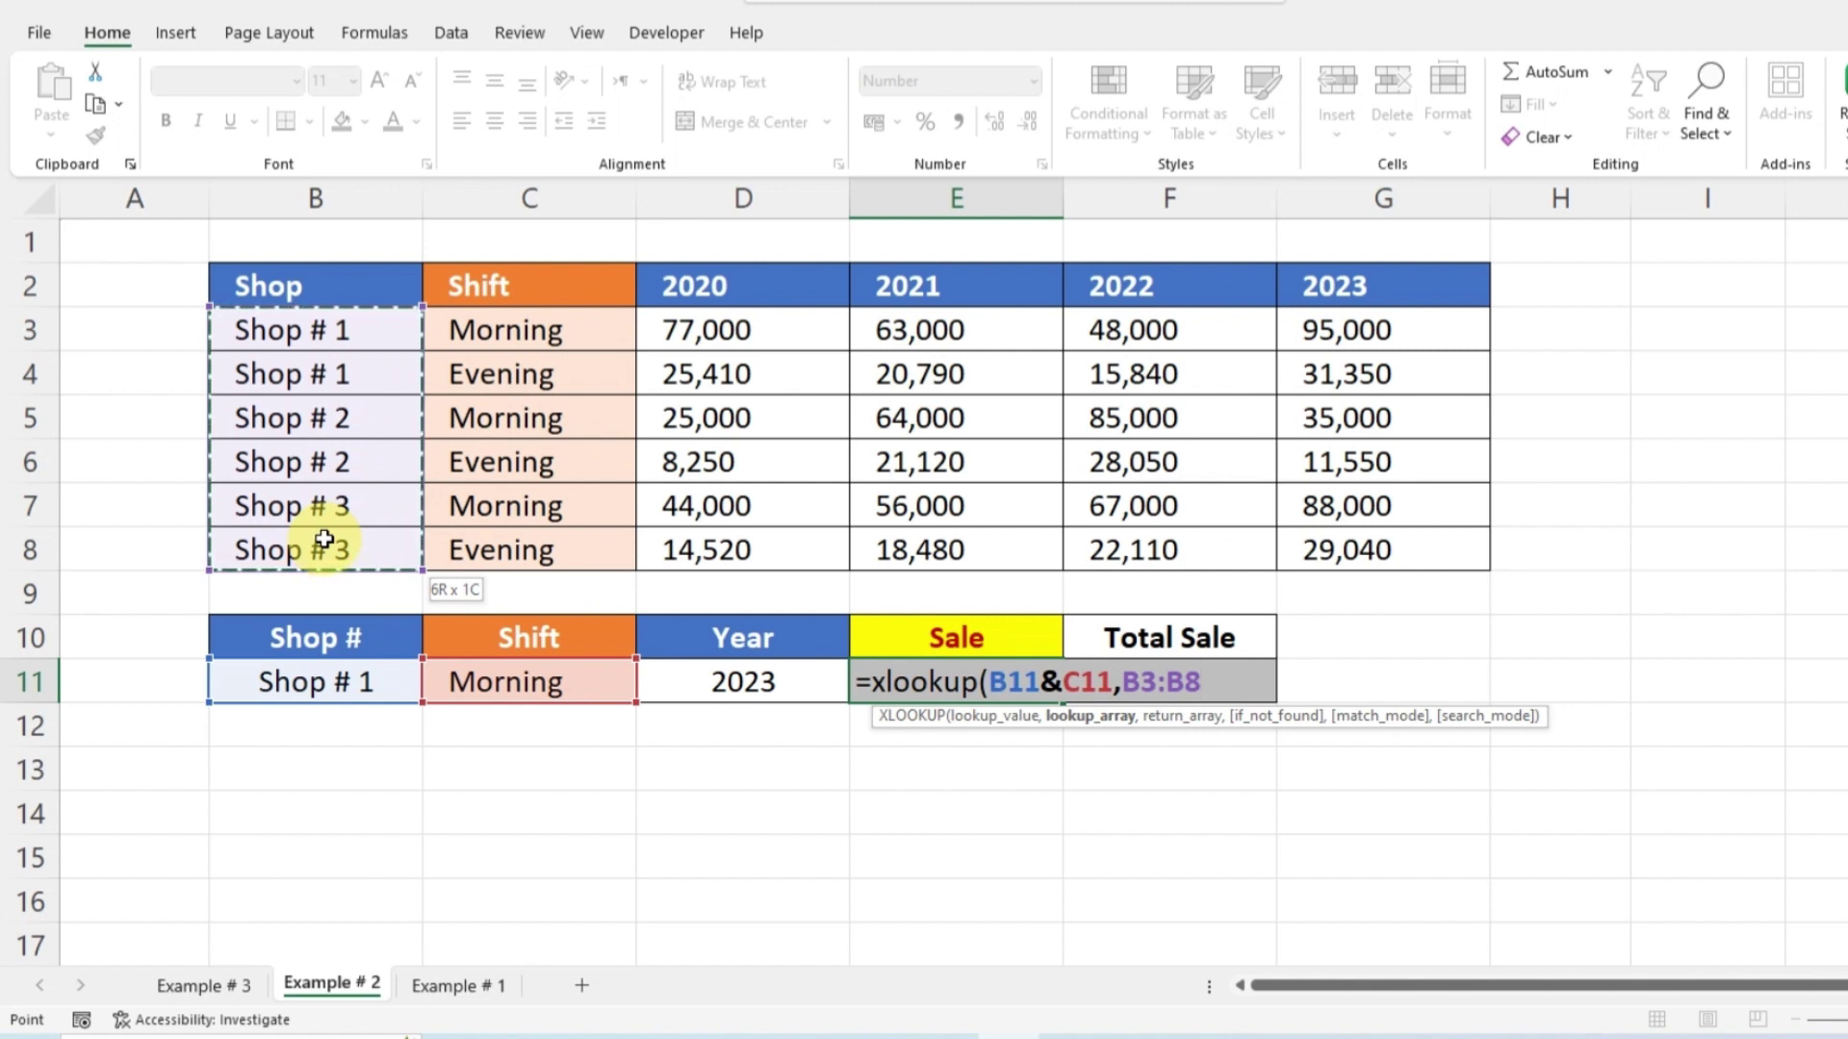
text(&)
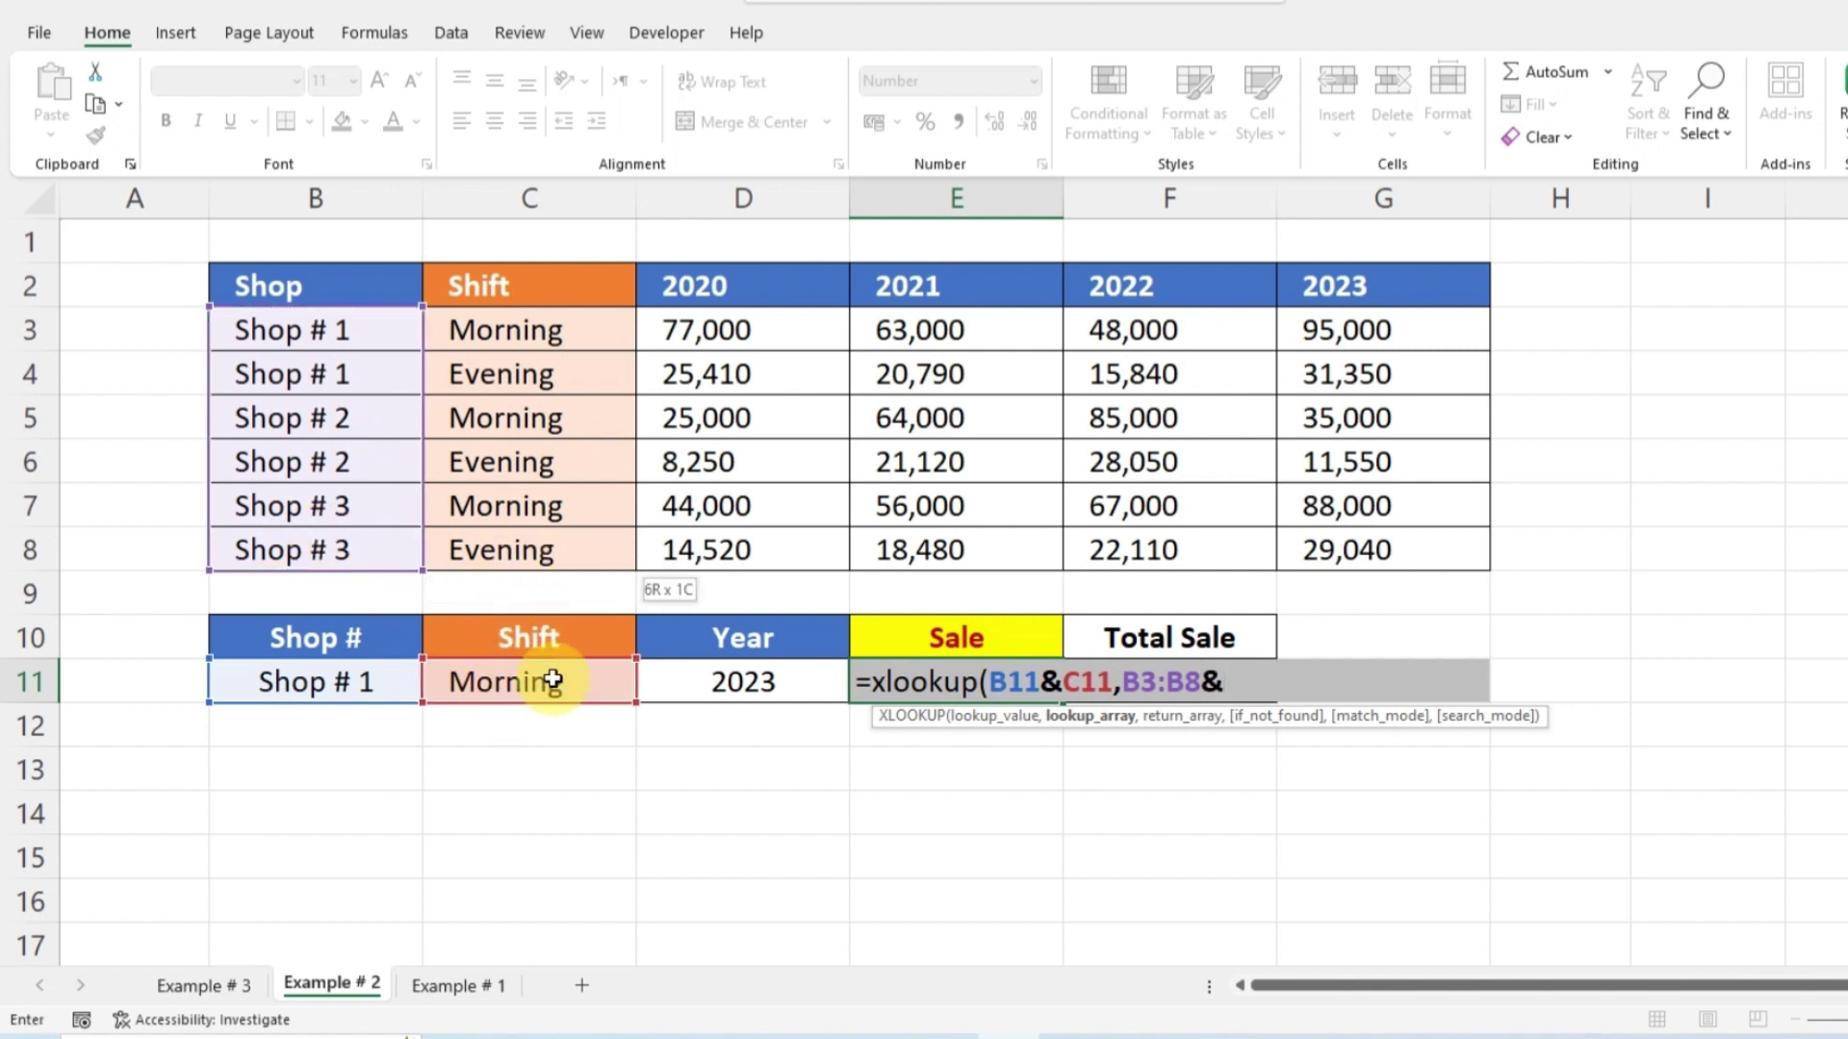
drag(507, 323, 510, 558)
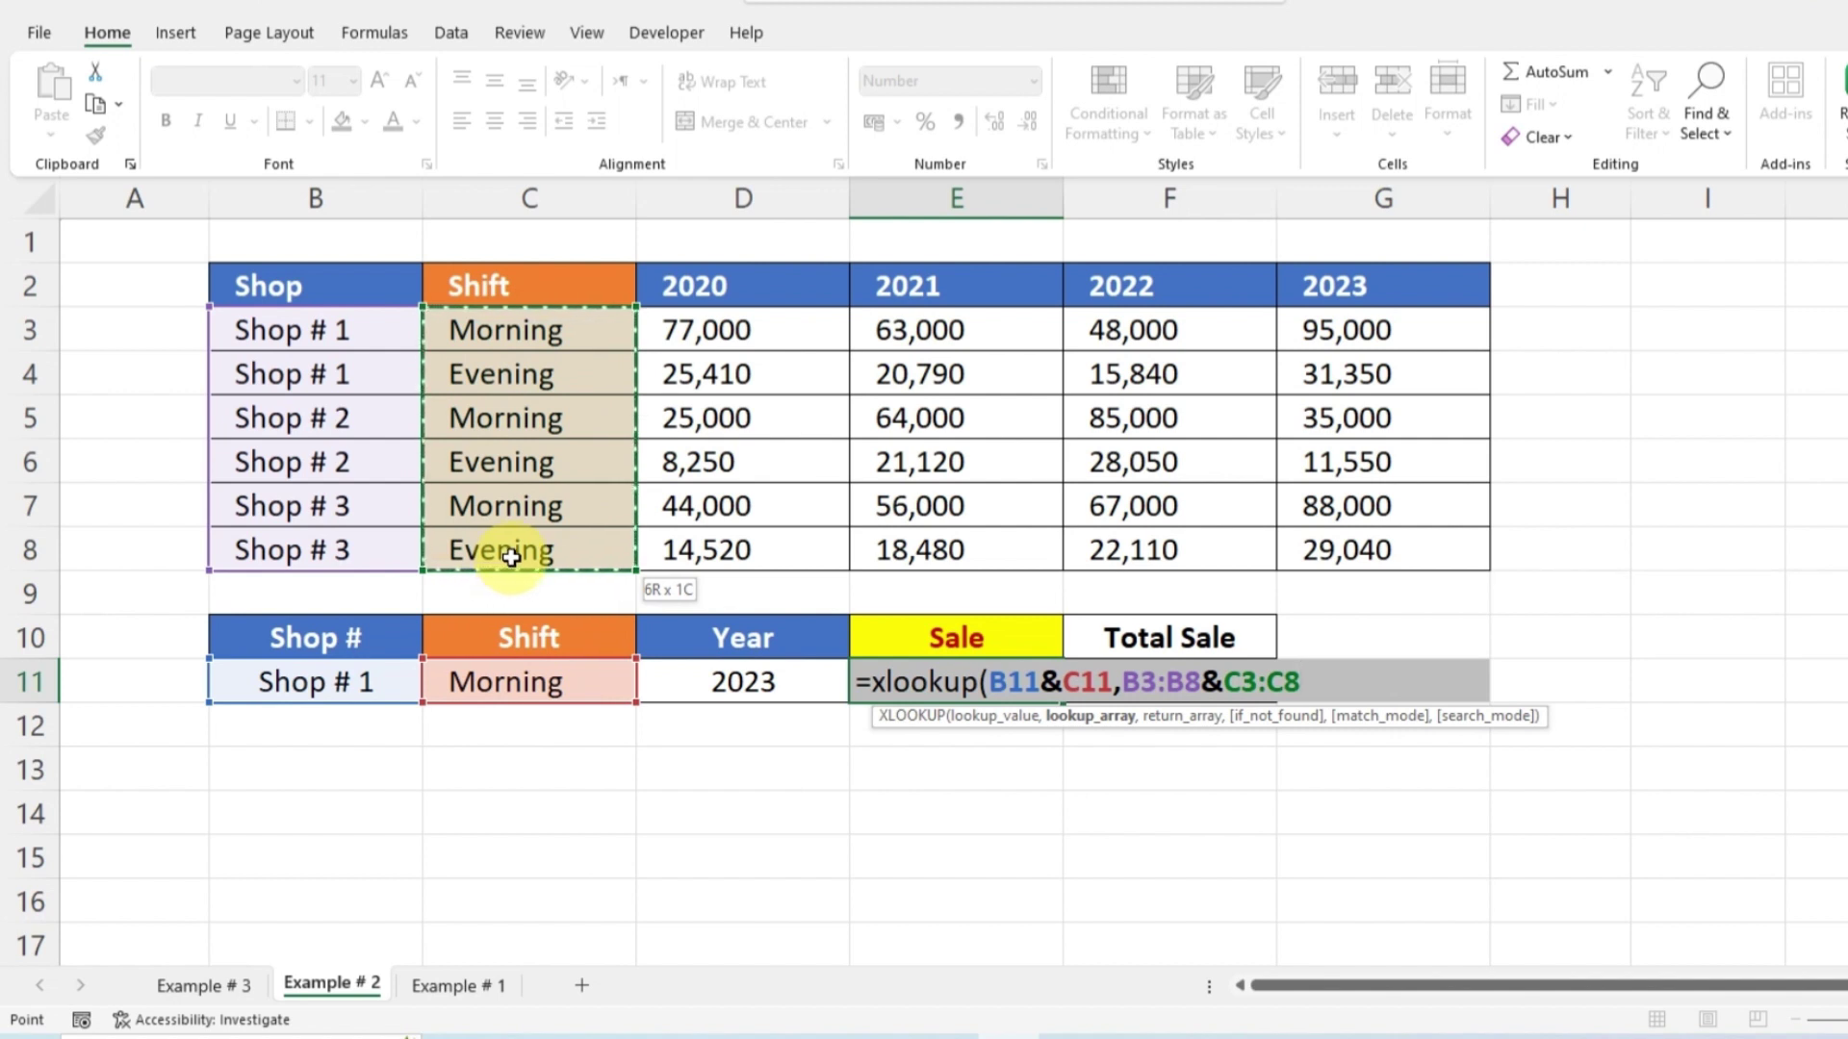
text(,)
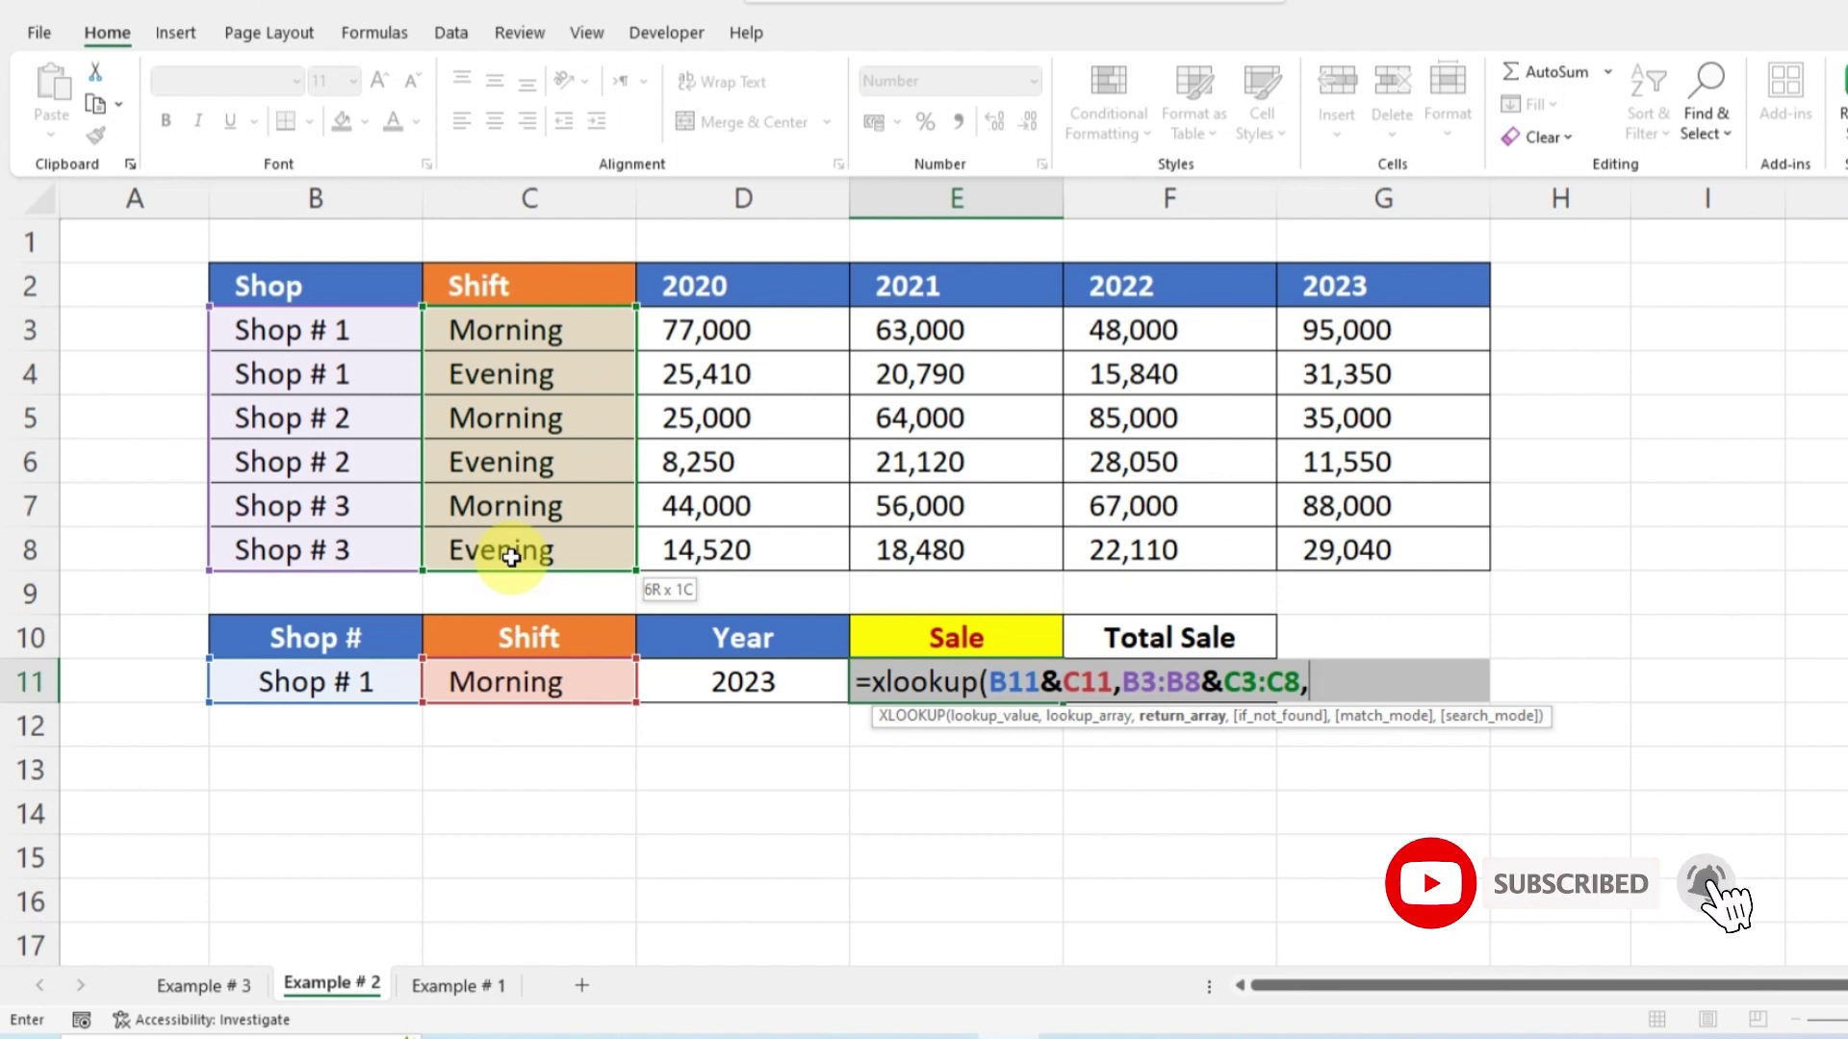
Step: Add the nested XLOOKUP(D11,D2:G2,D3:G8) as the return argument and close both brackets
text(xlo)
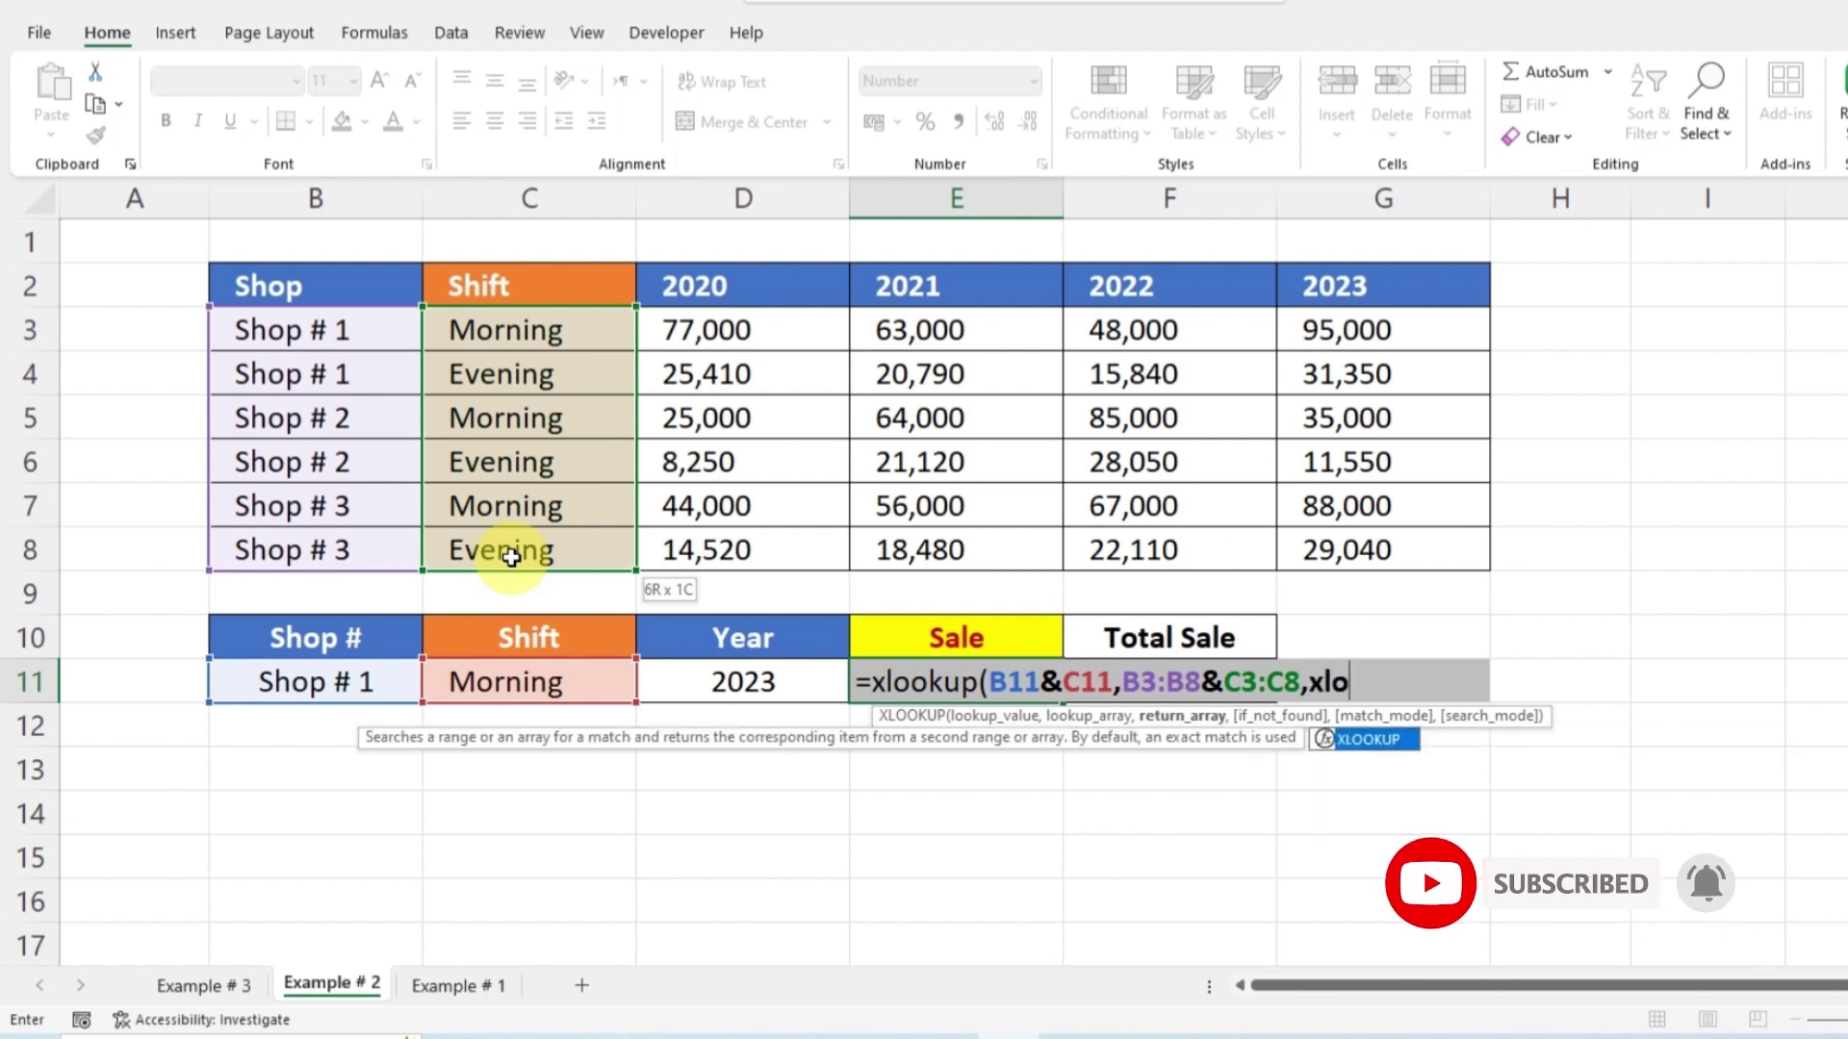
text(okup)
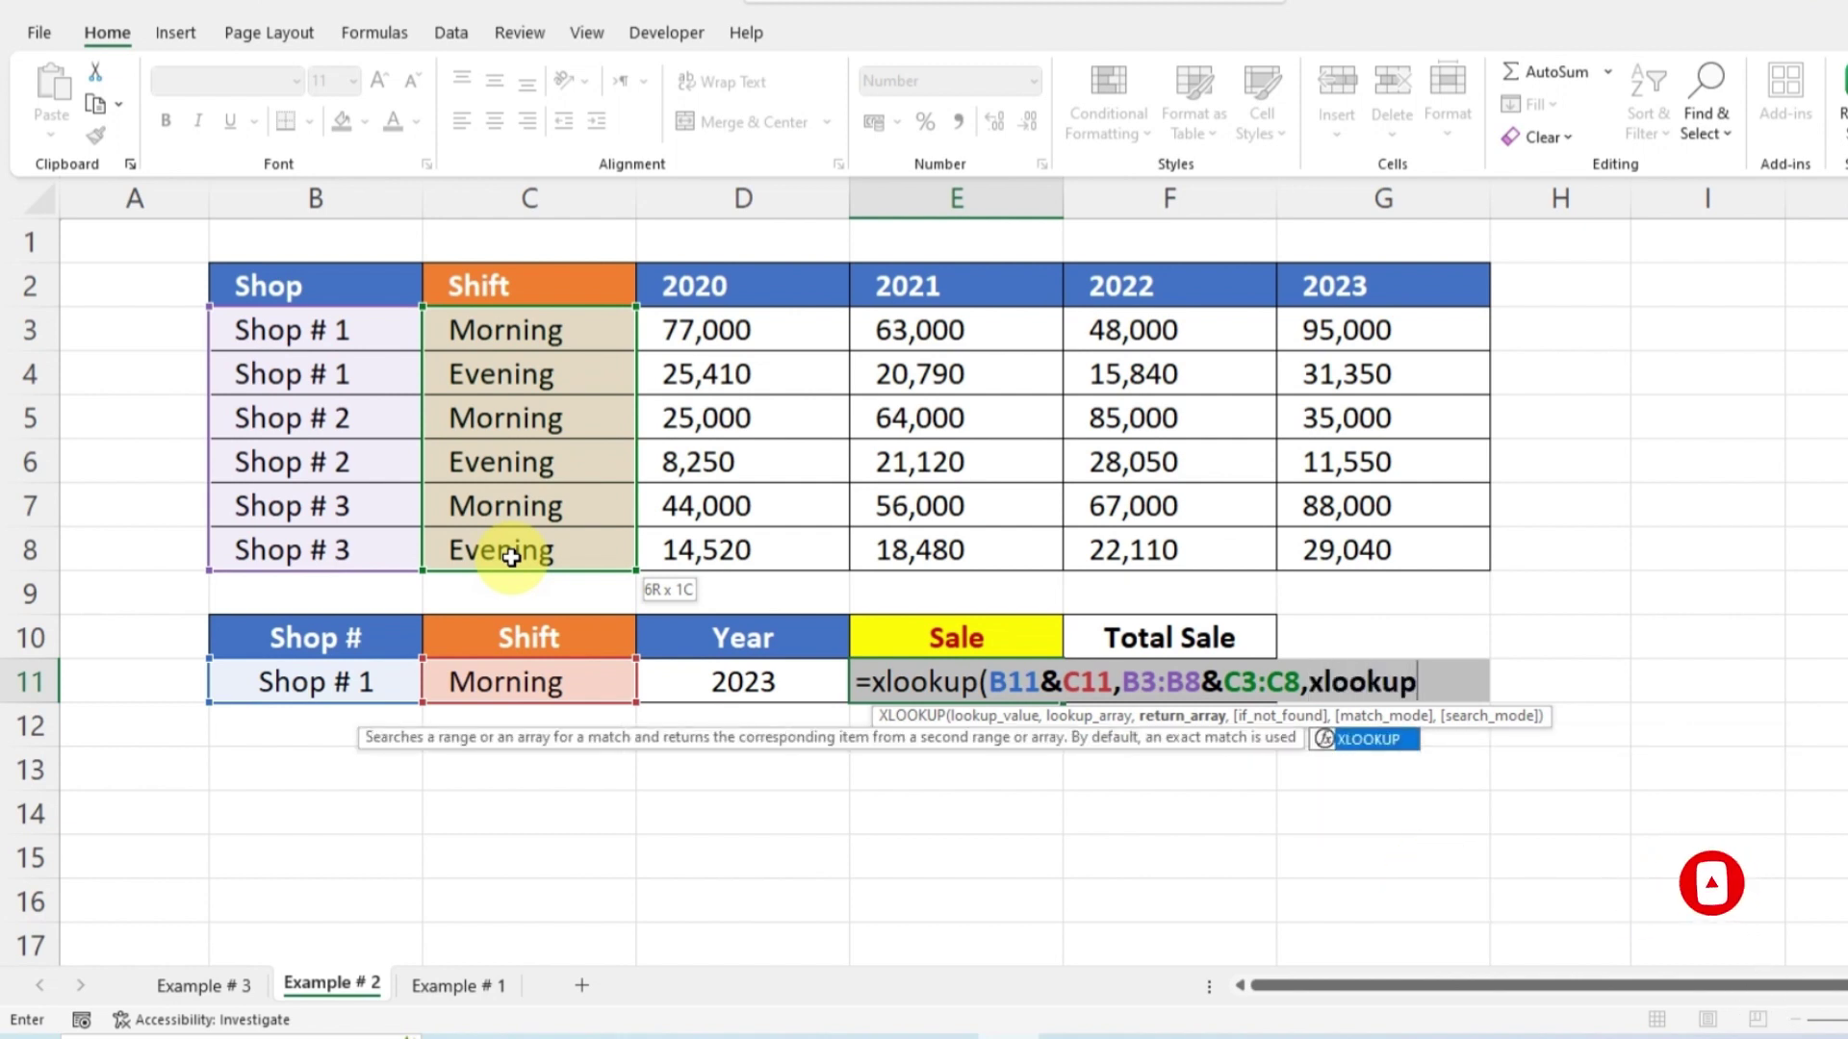
text(()
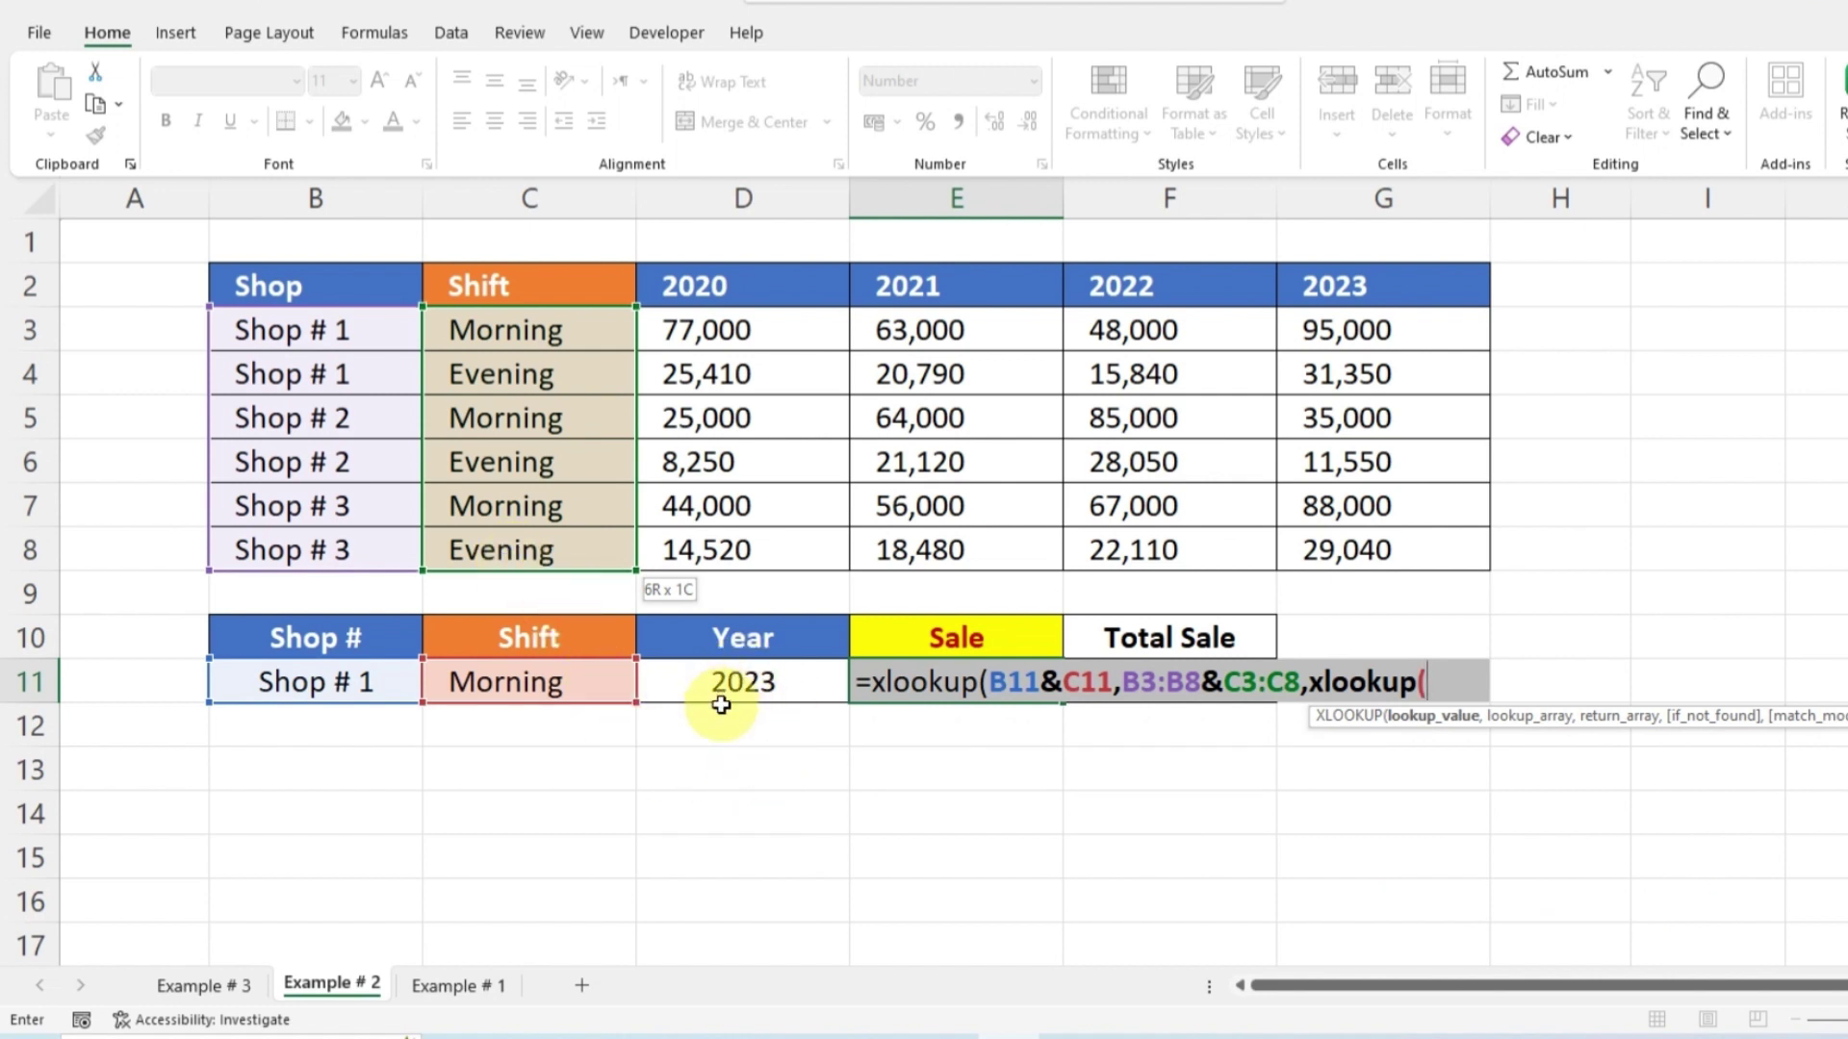
click(744, 684)
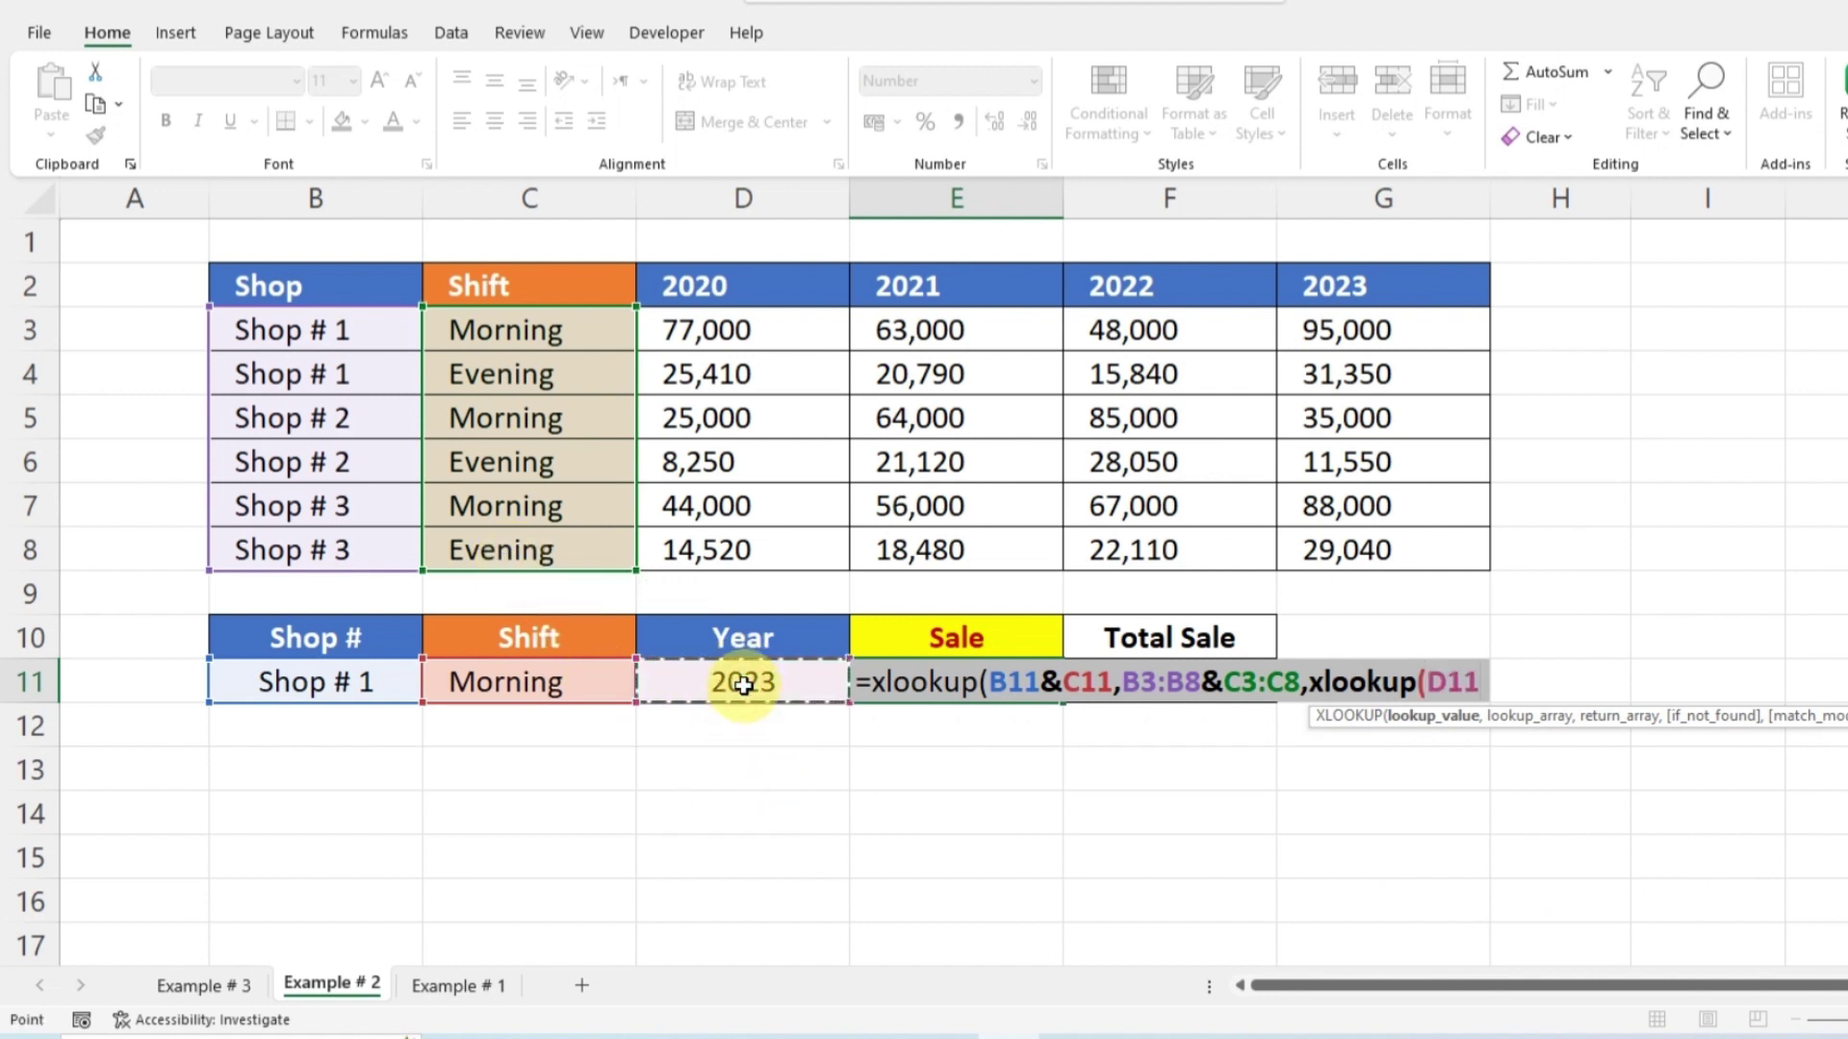
text(,)
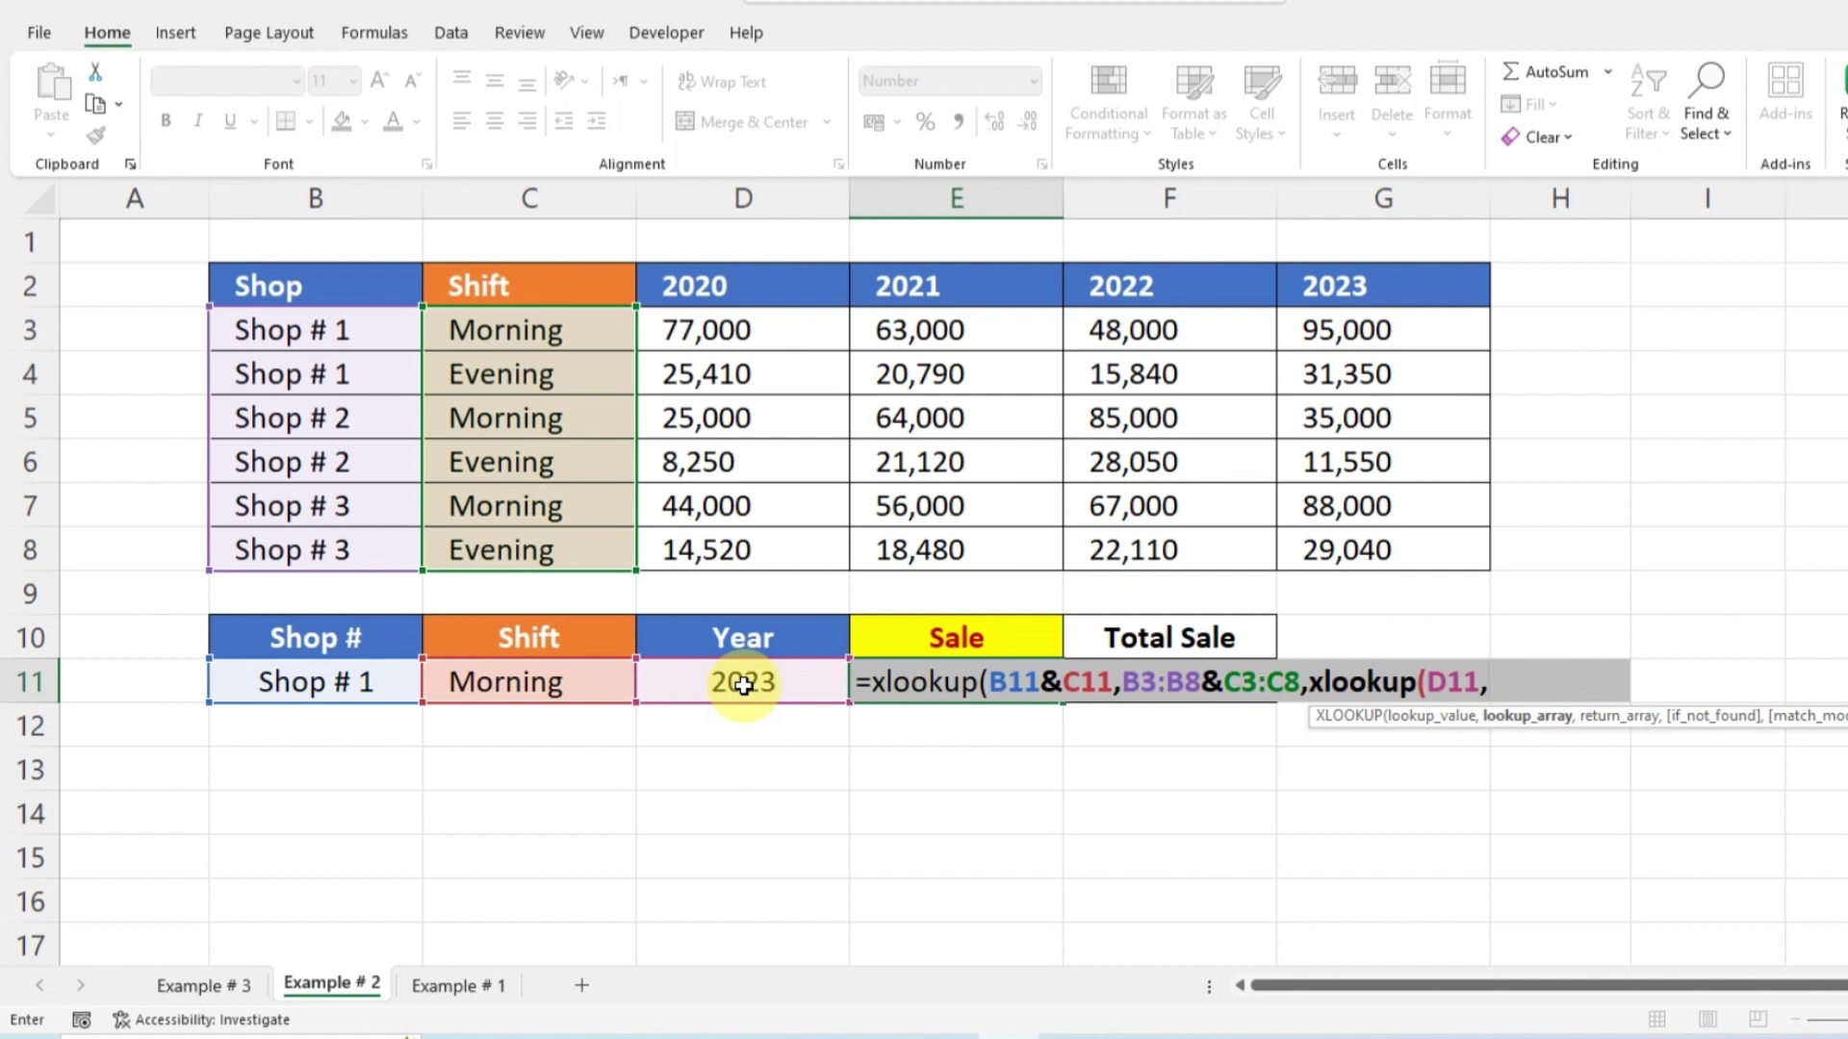
drag(727, 285, 1347, 280)
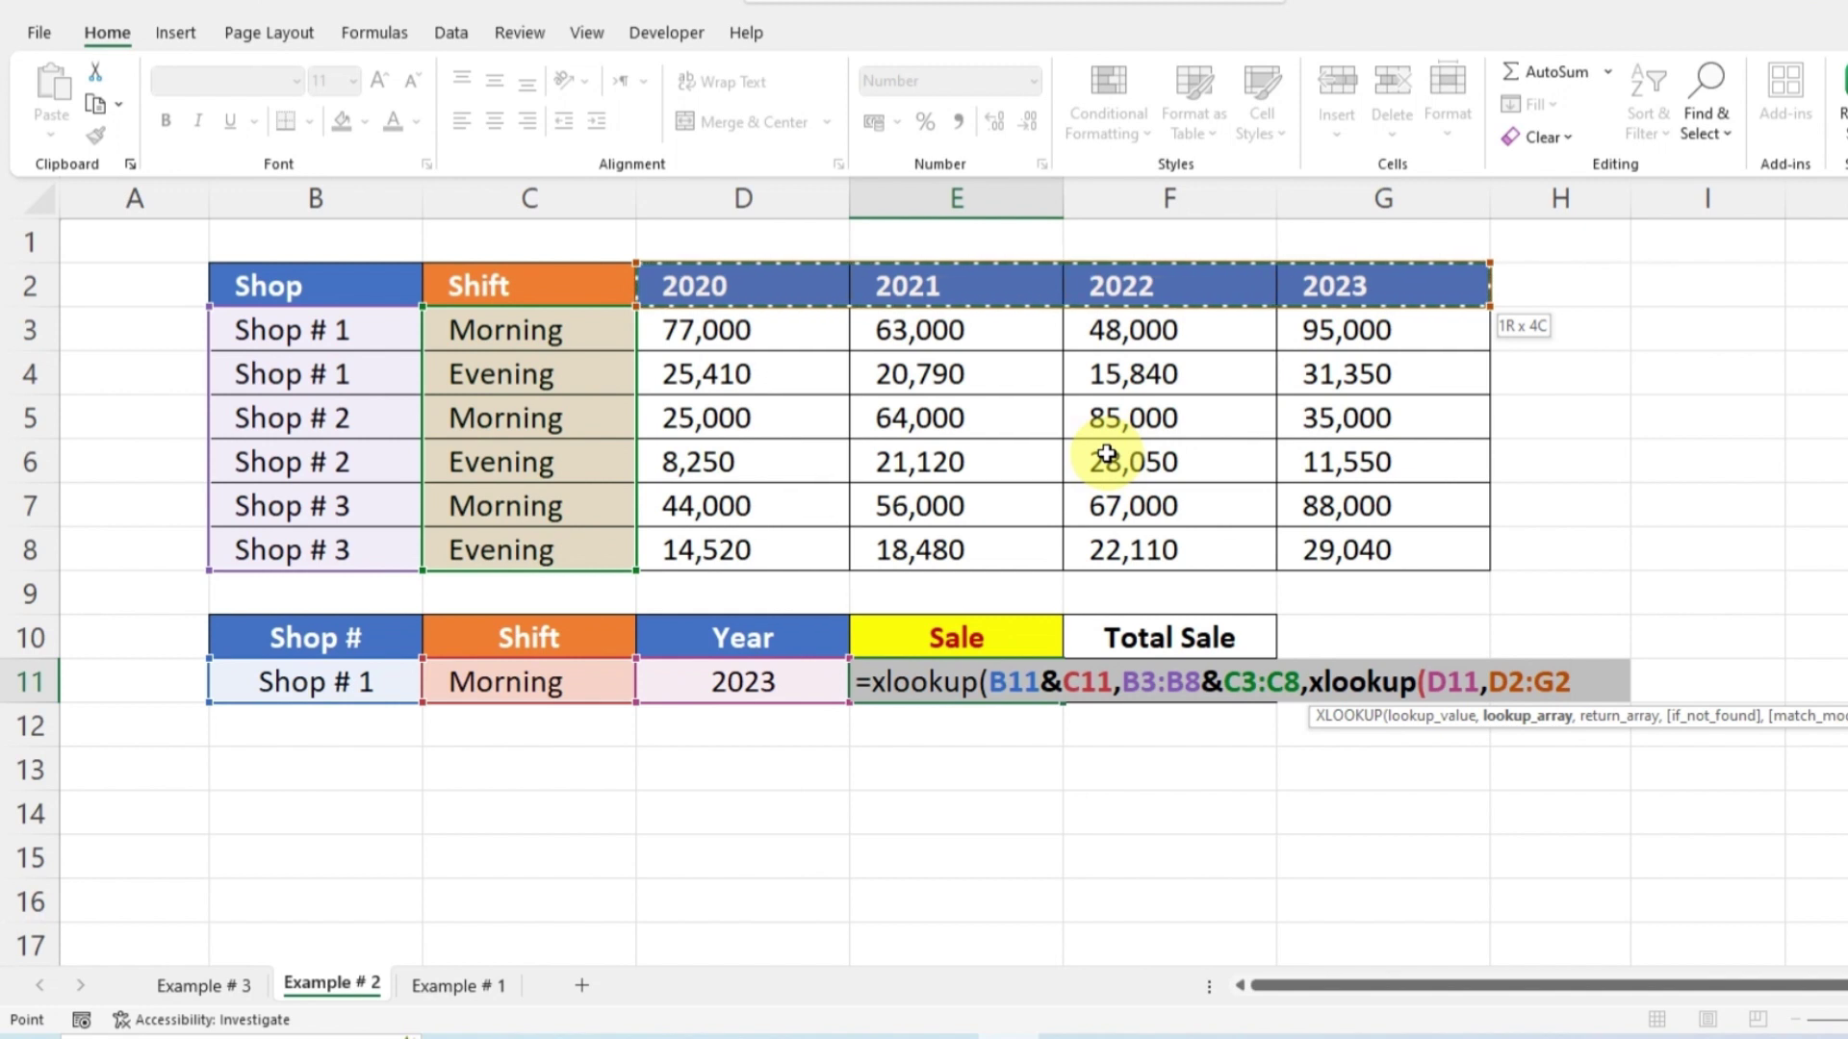
text(,)
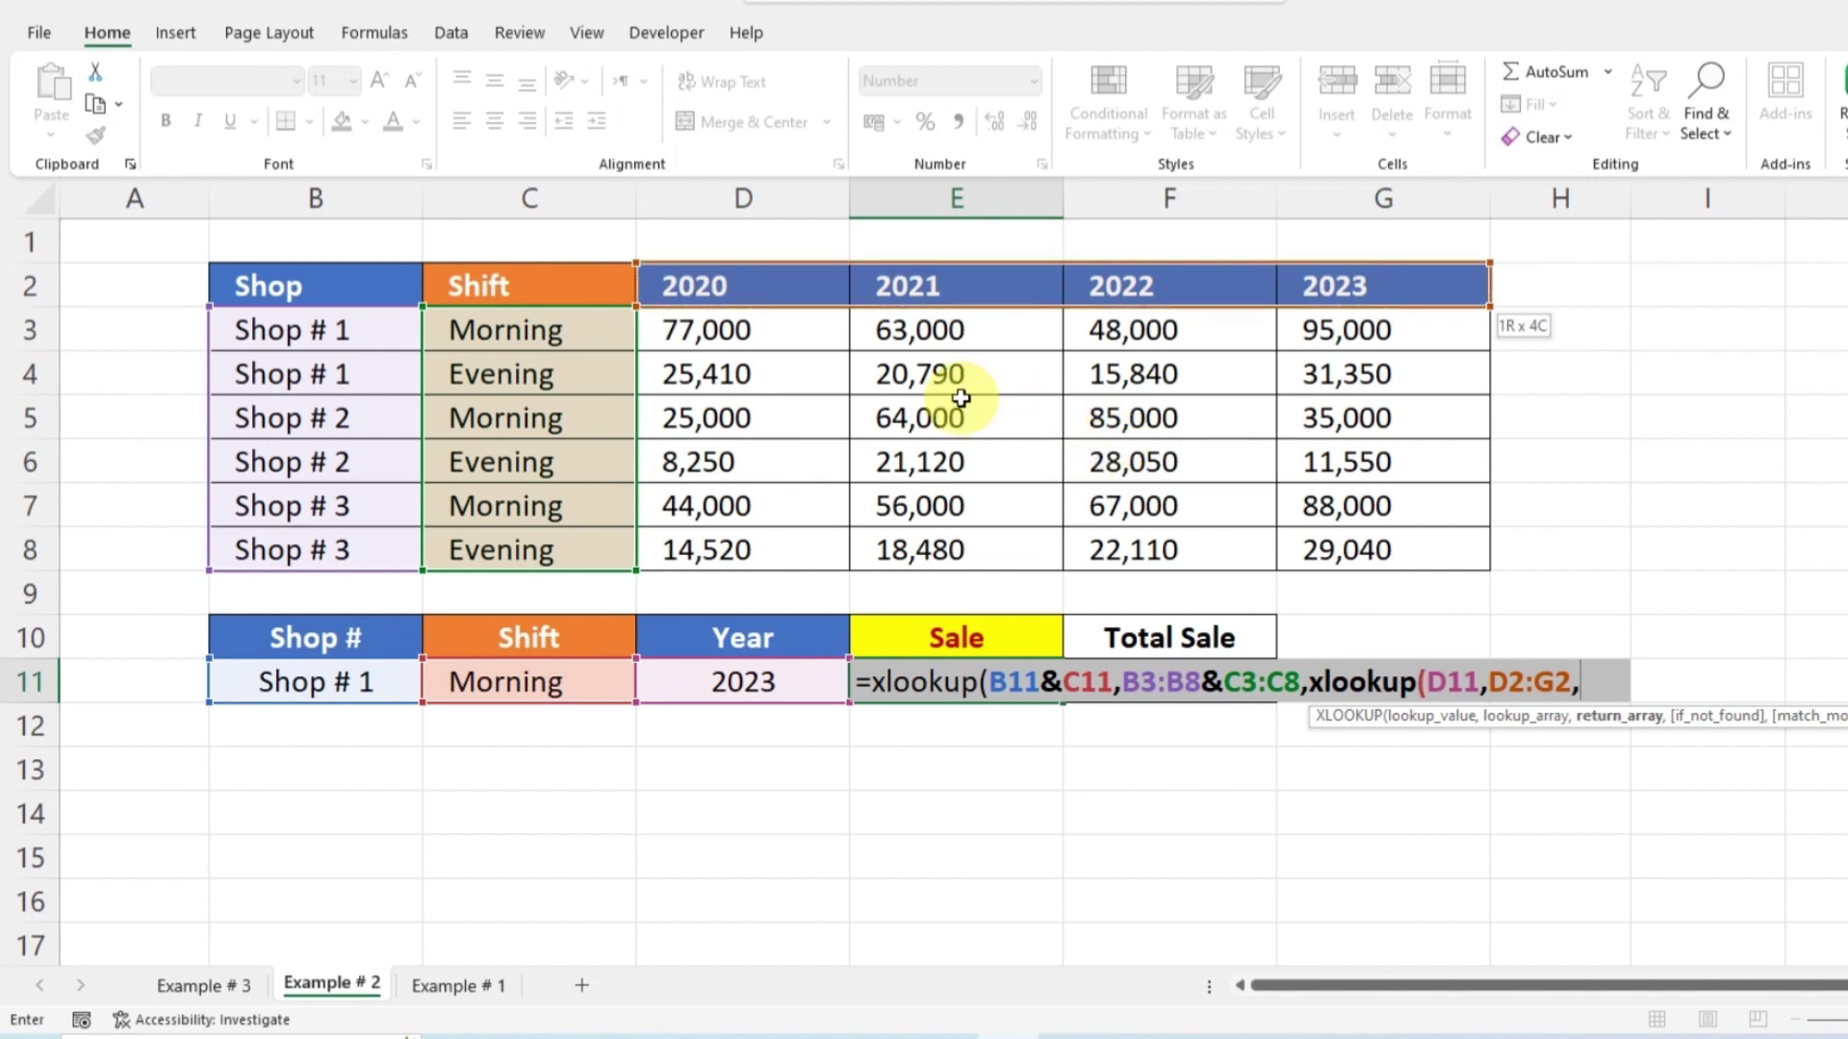
mouse_move(727, 330)
mouse_down()
mouse_move(1290, 535)
mouse_move(1349, 536)
mouse_up()
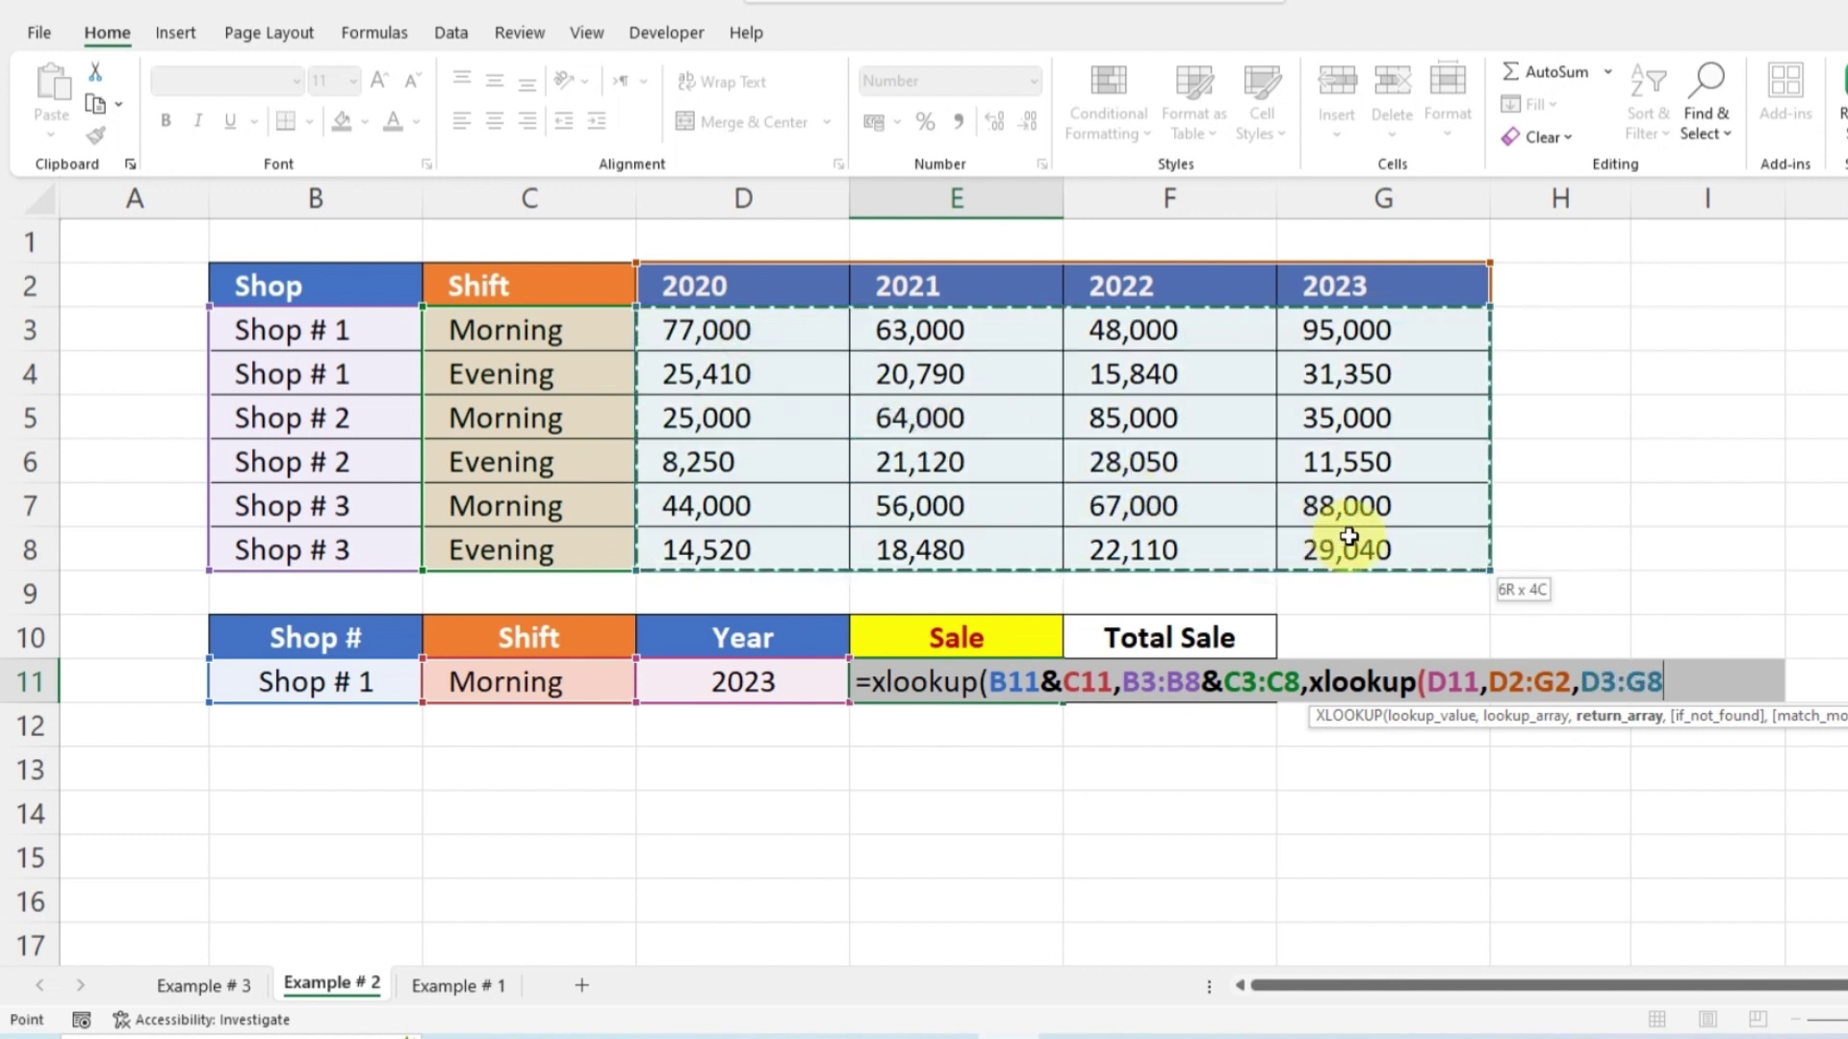
text())
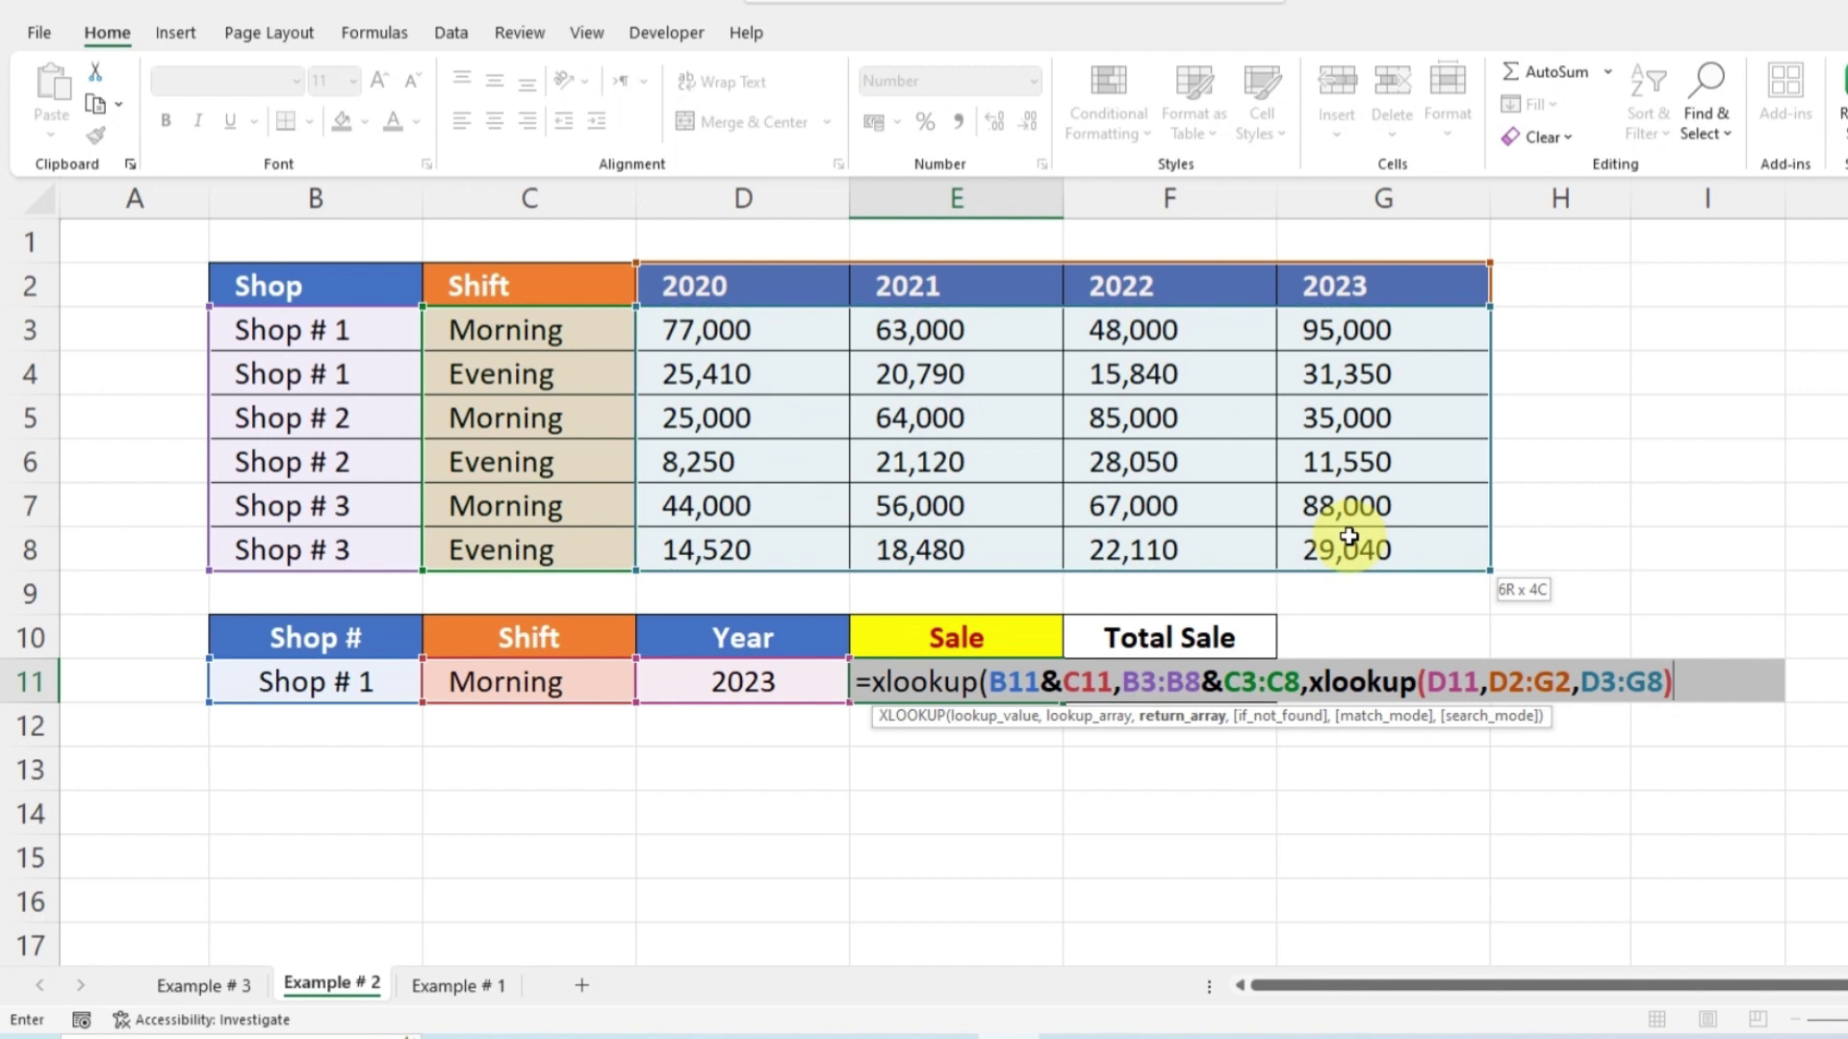
text())
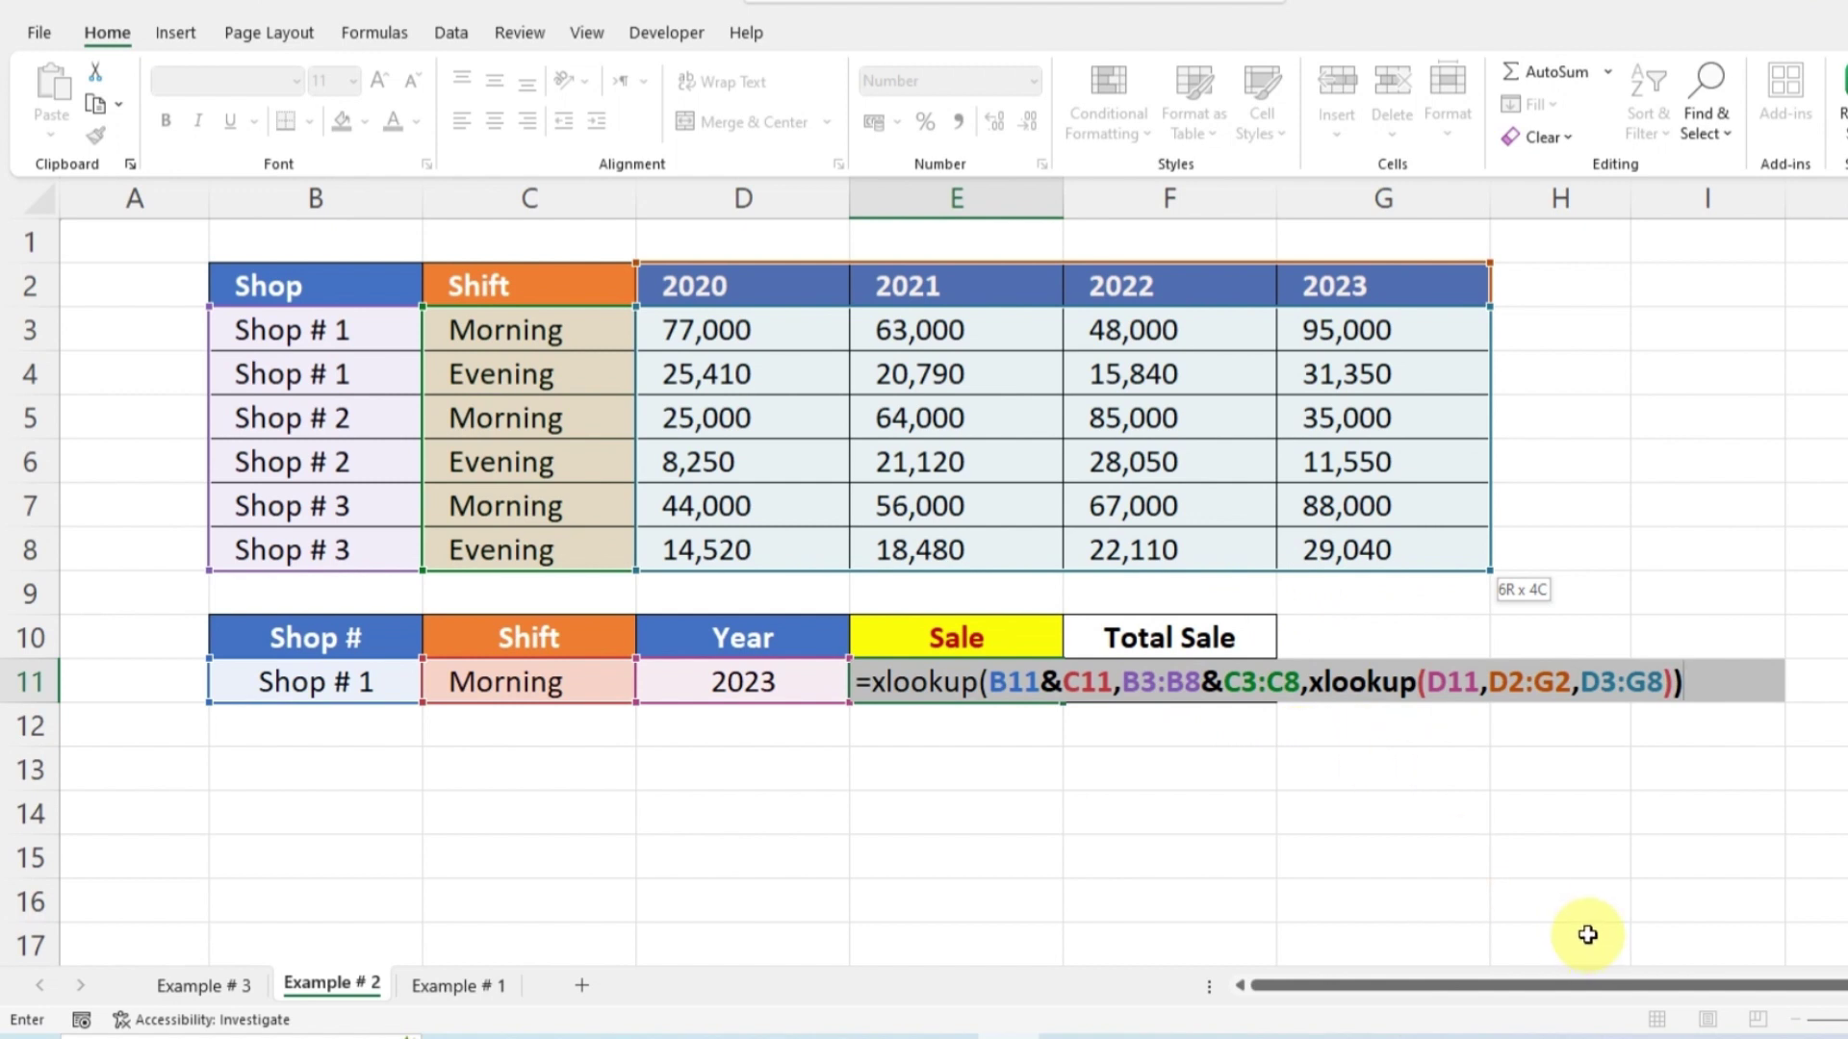
Step: Commit the Sale formula and verify its 95,000 matches Shop # 1 Morning 2023 in the table
key(Return)
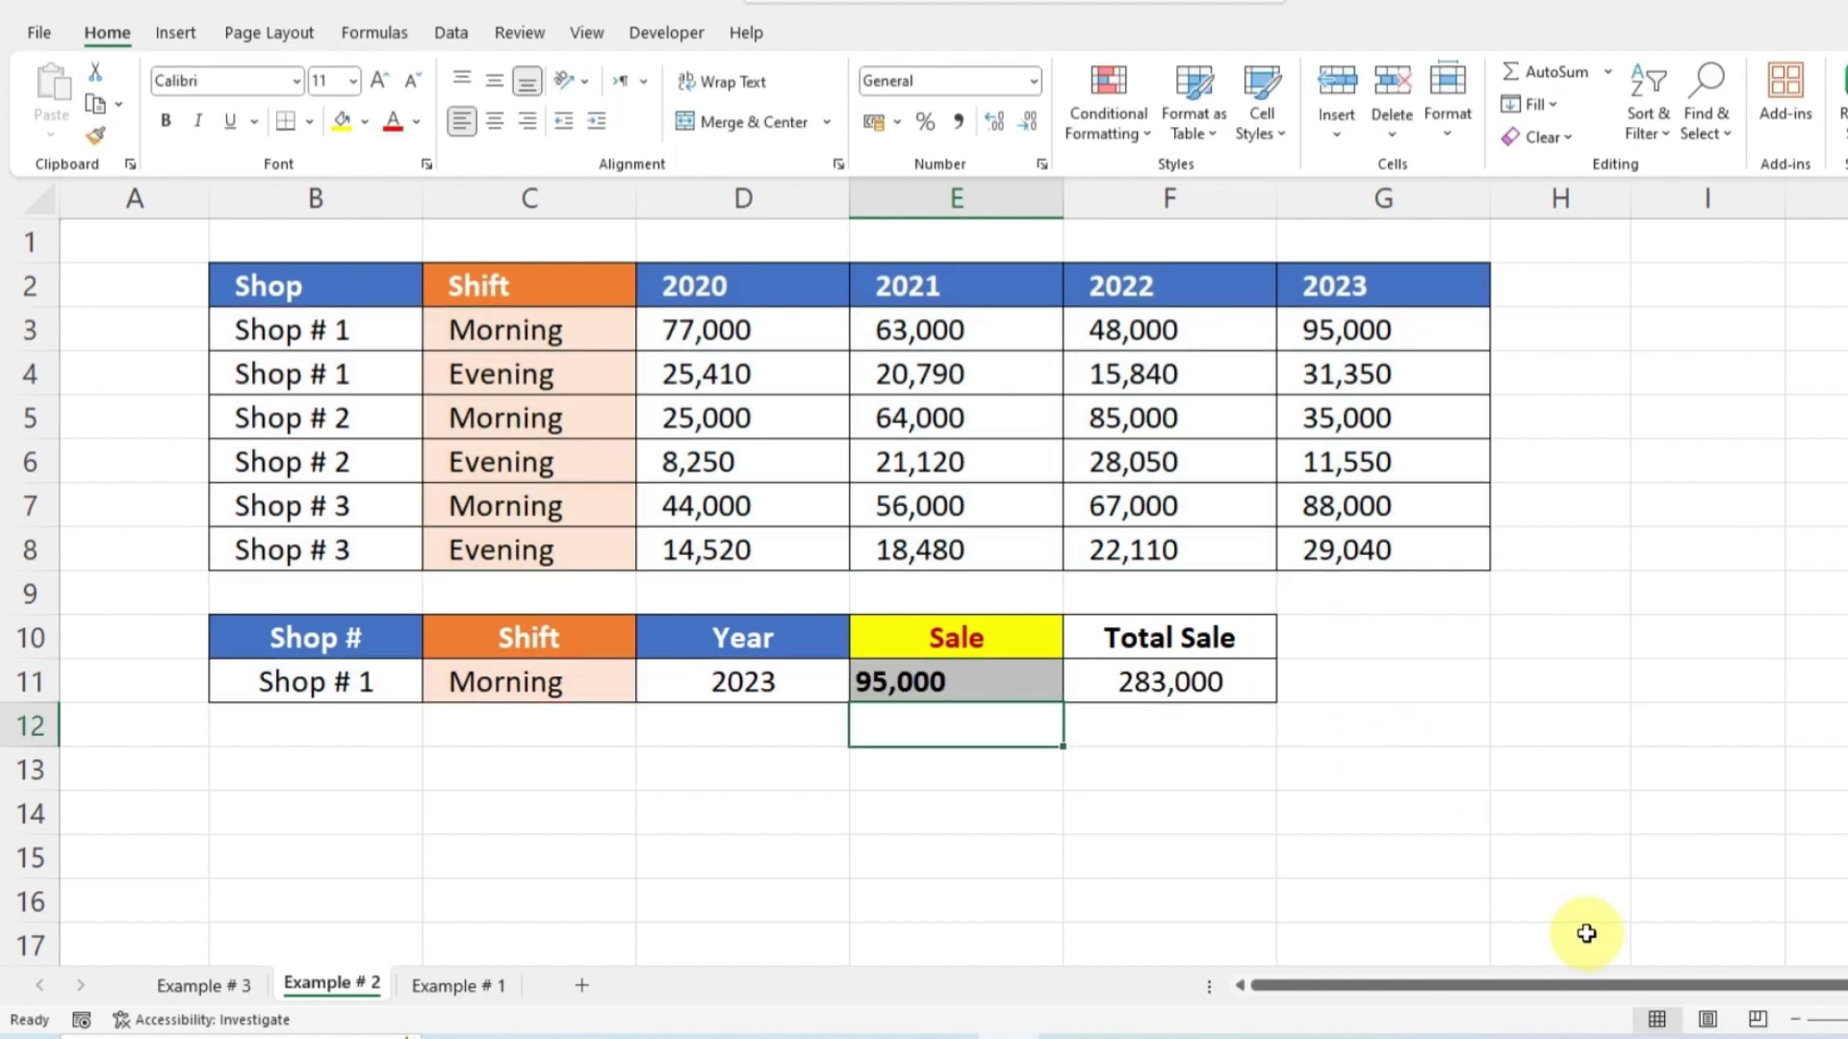
click(941, 689)
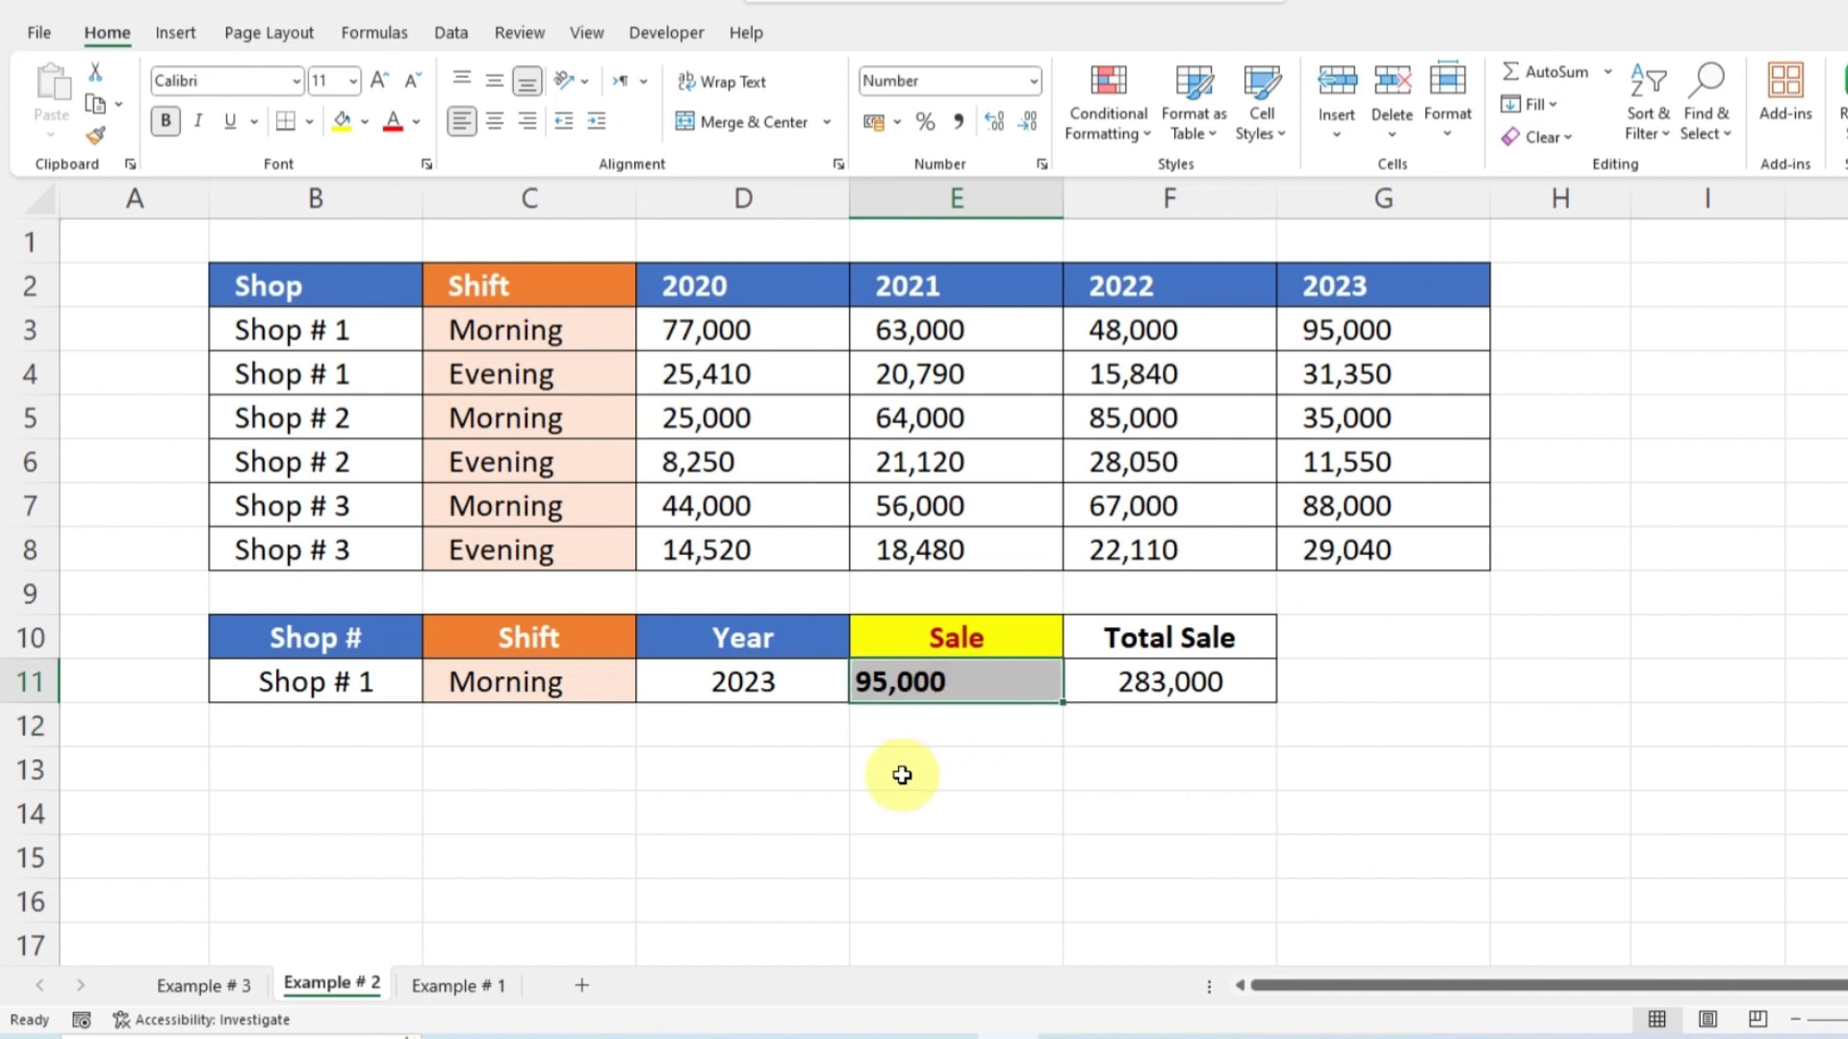
click(360, 684)
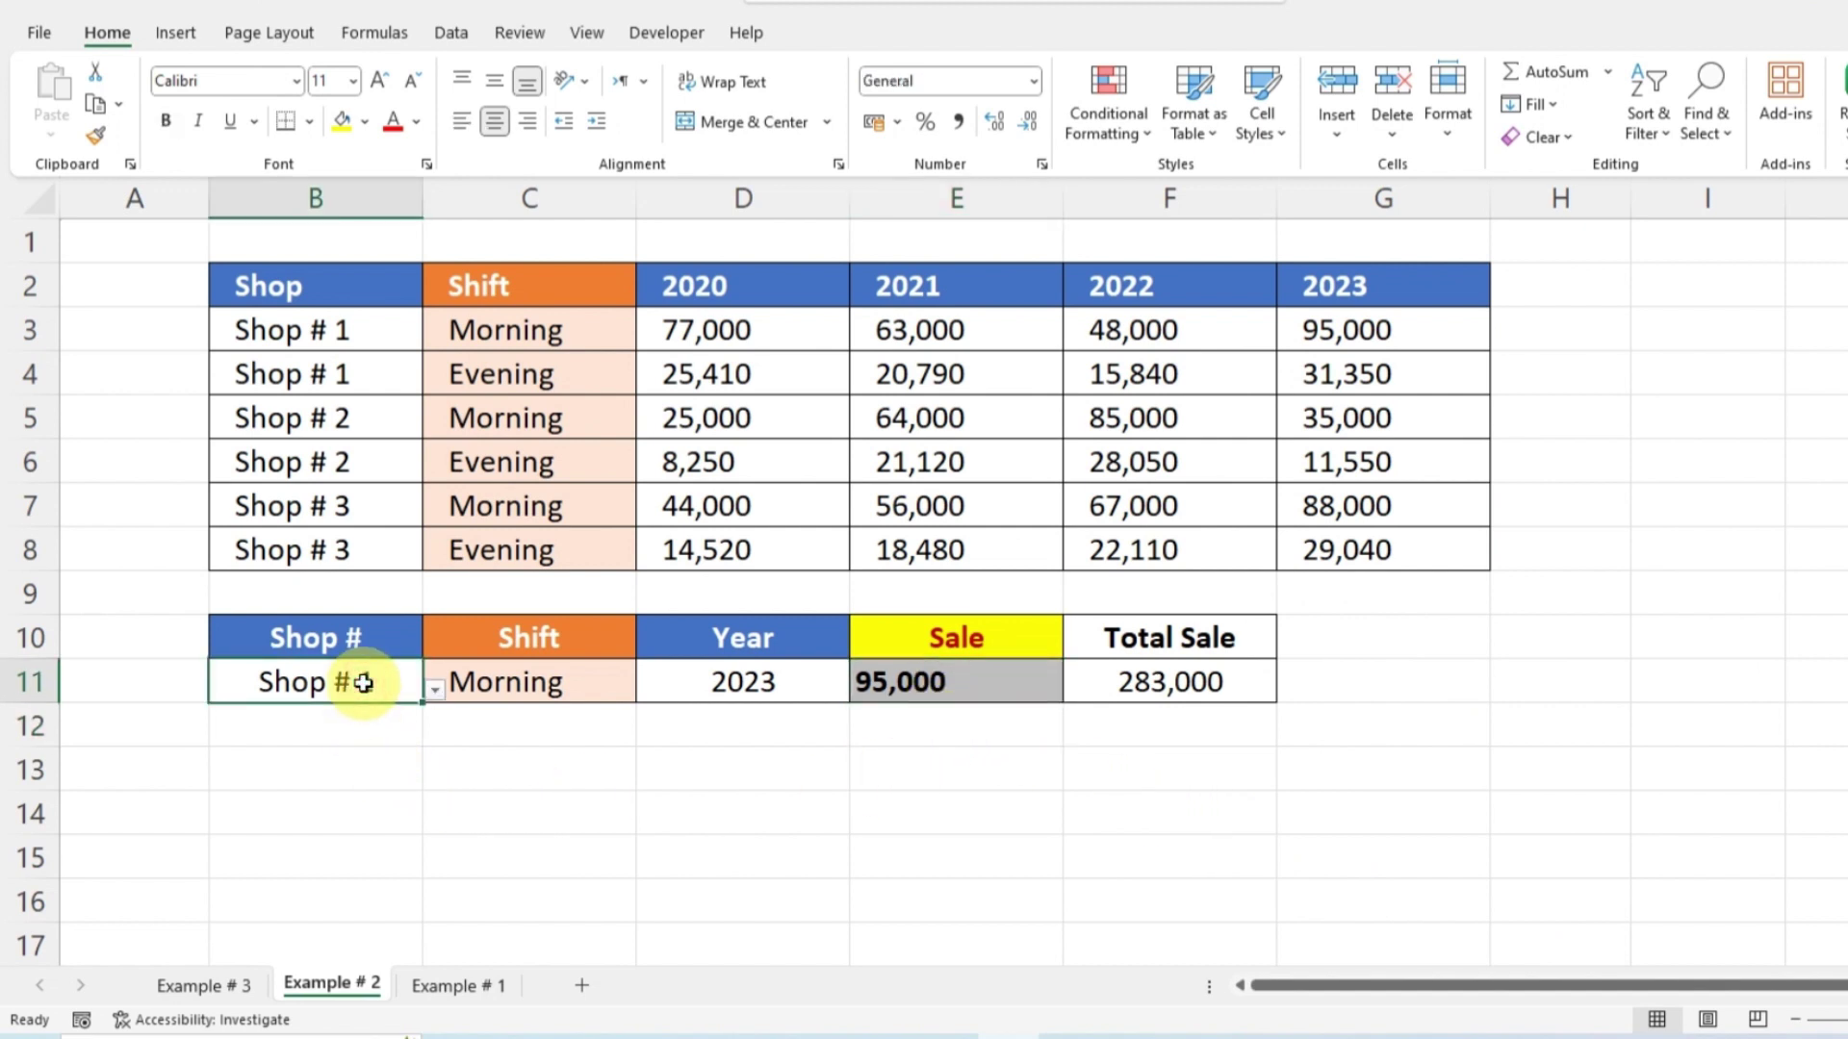
click(487, 693)
click(736, 685)
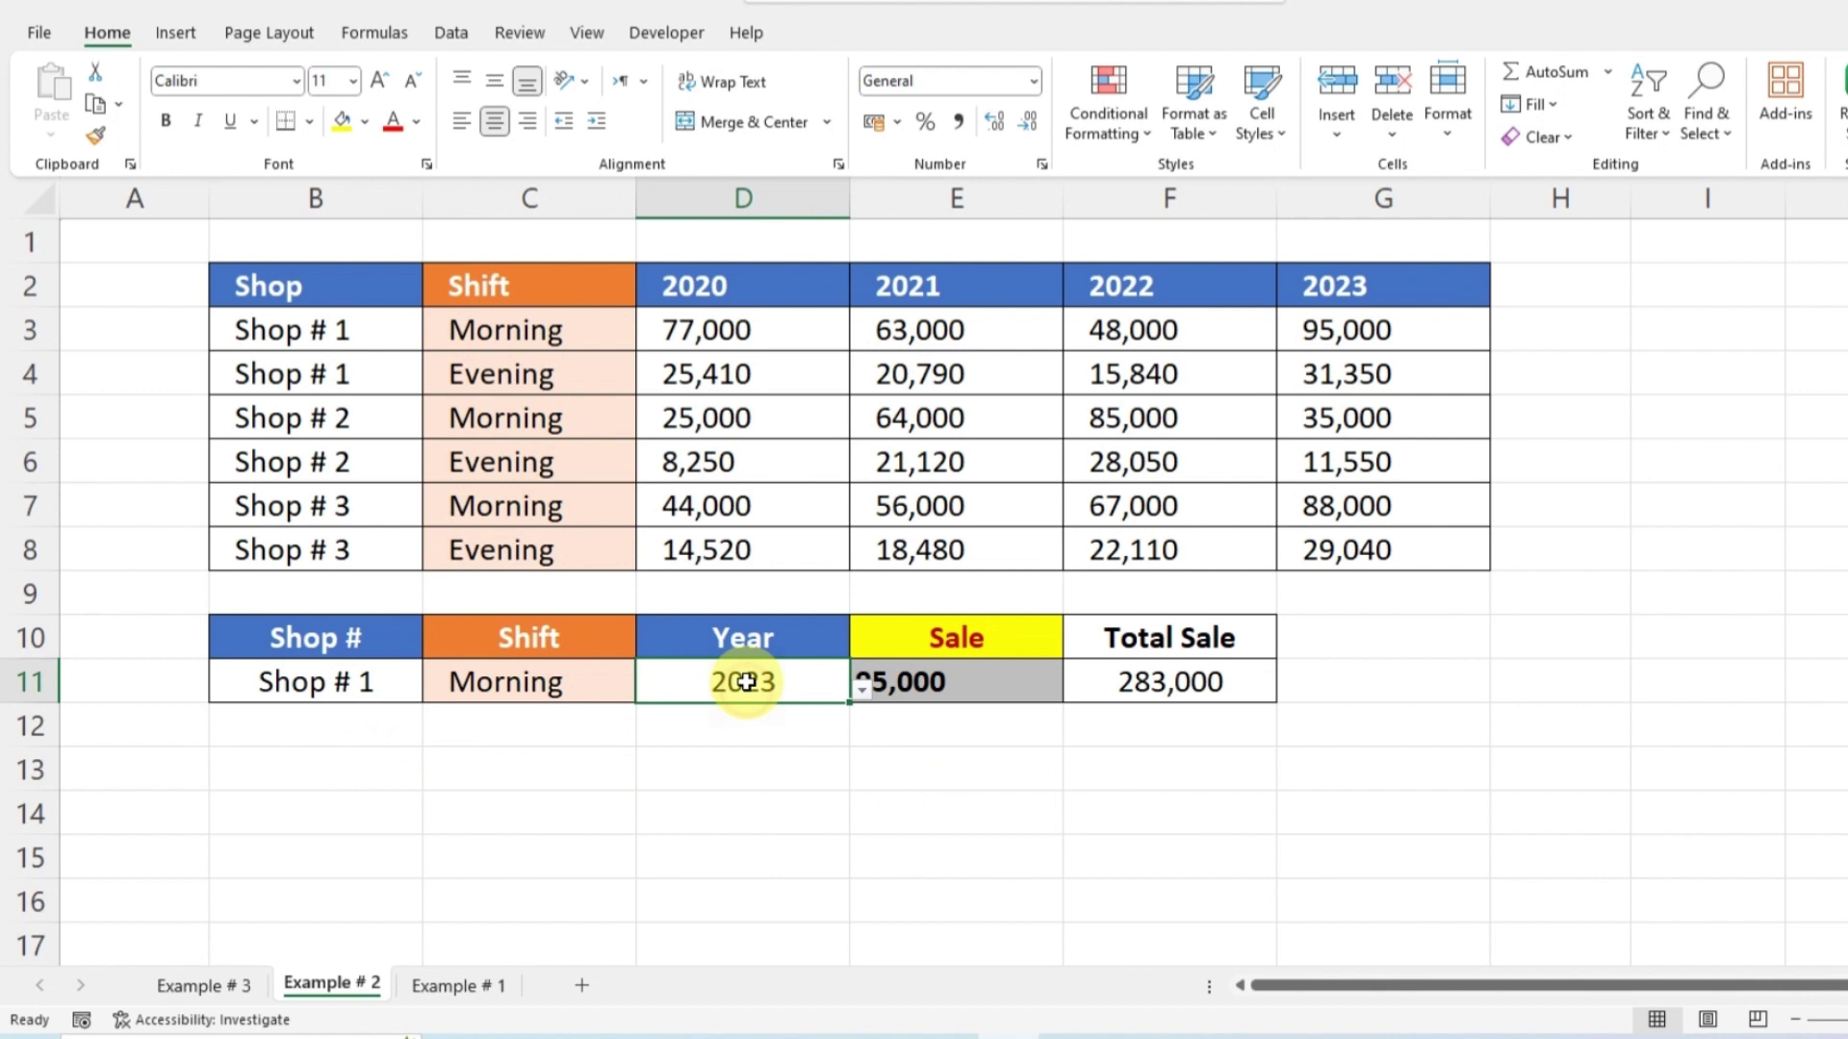
click(821, 739)
click(322, 330)
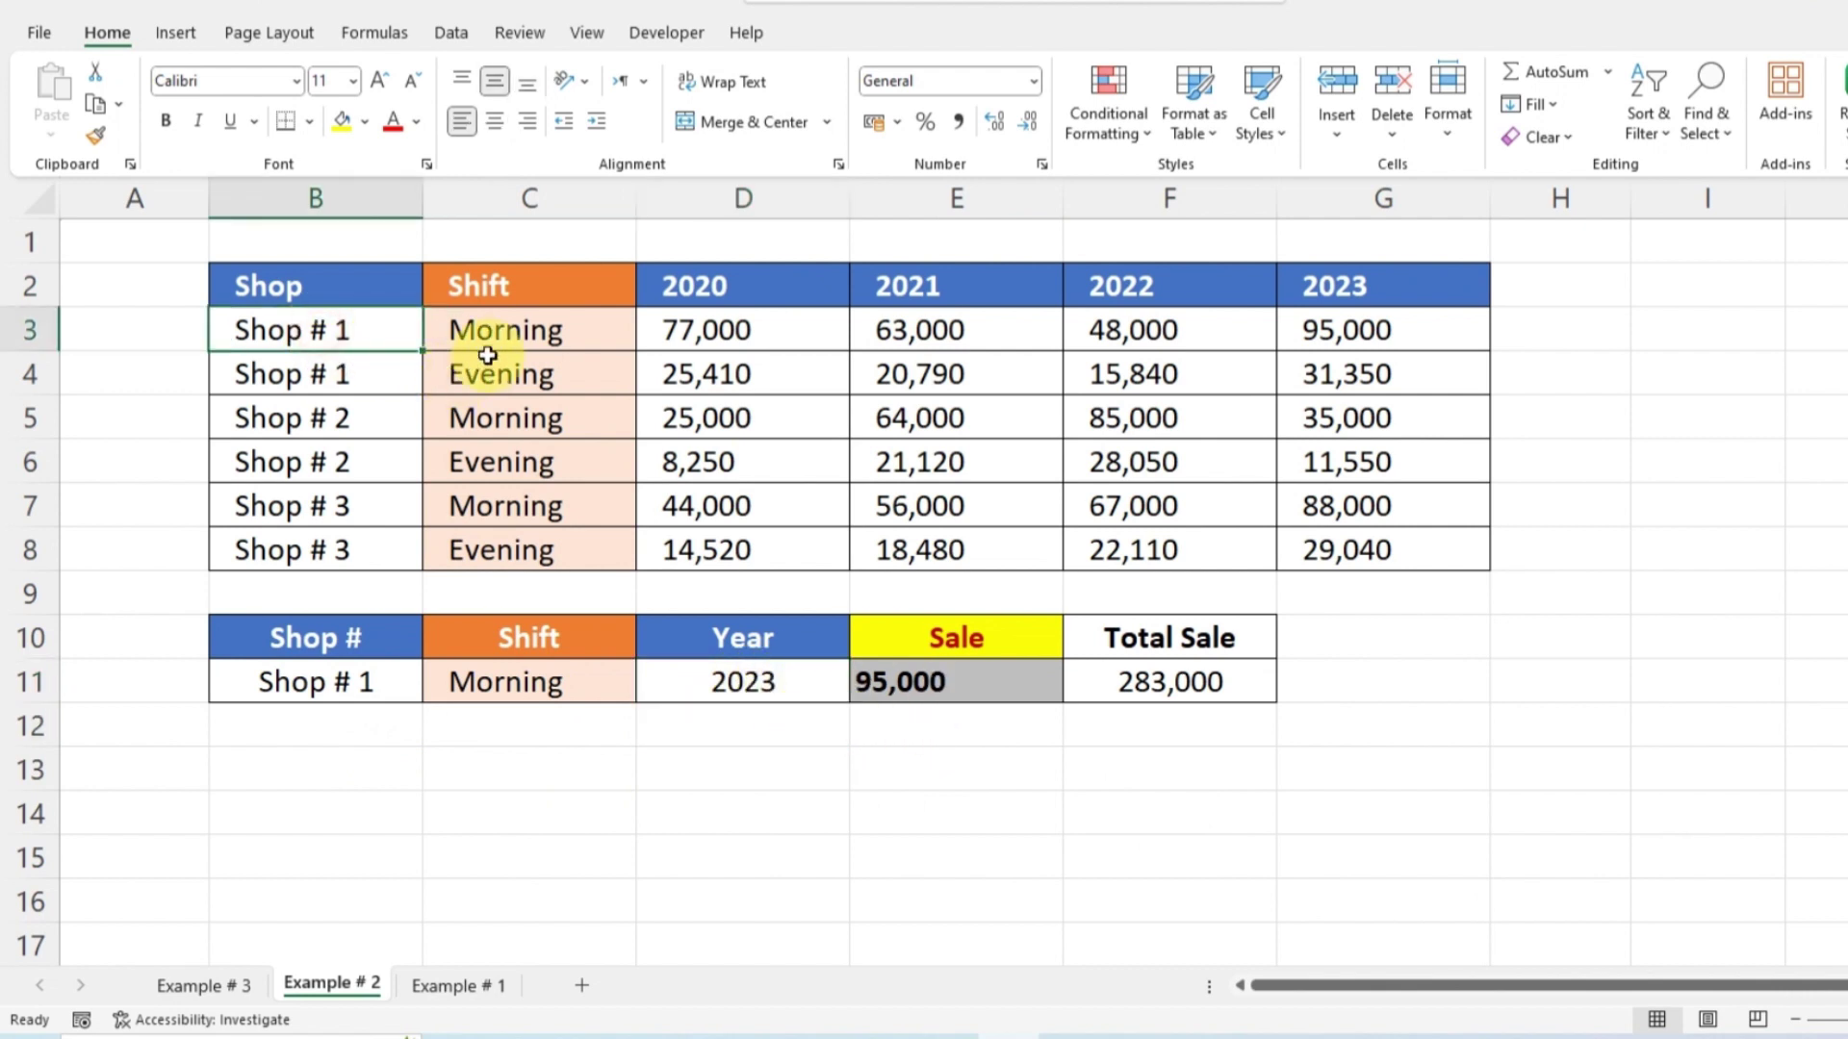
click(476, 337)
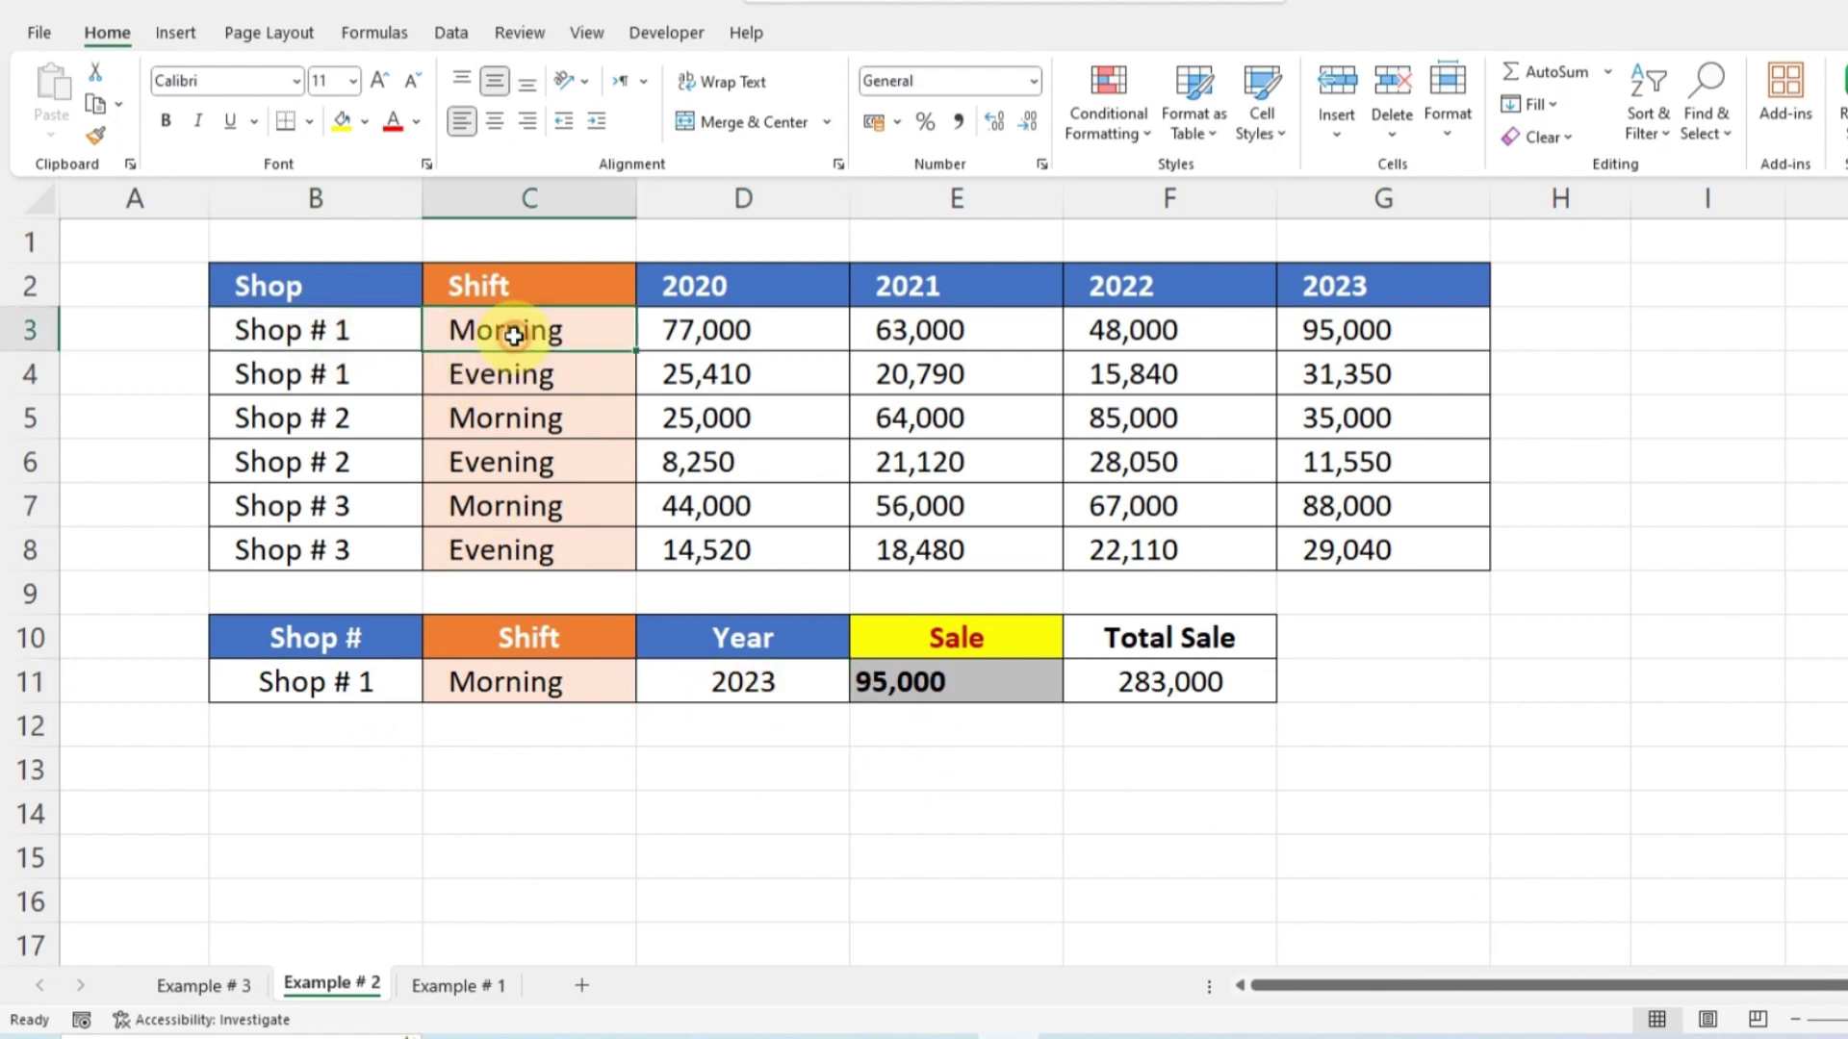
click(1384, 330)
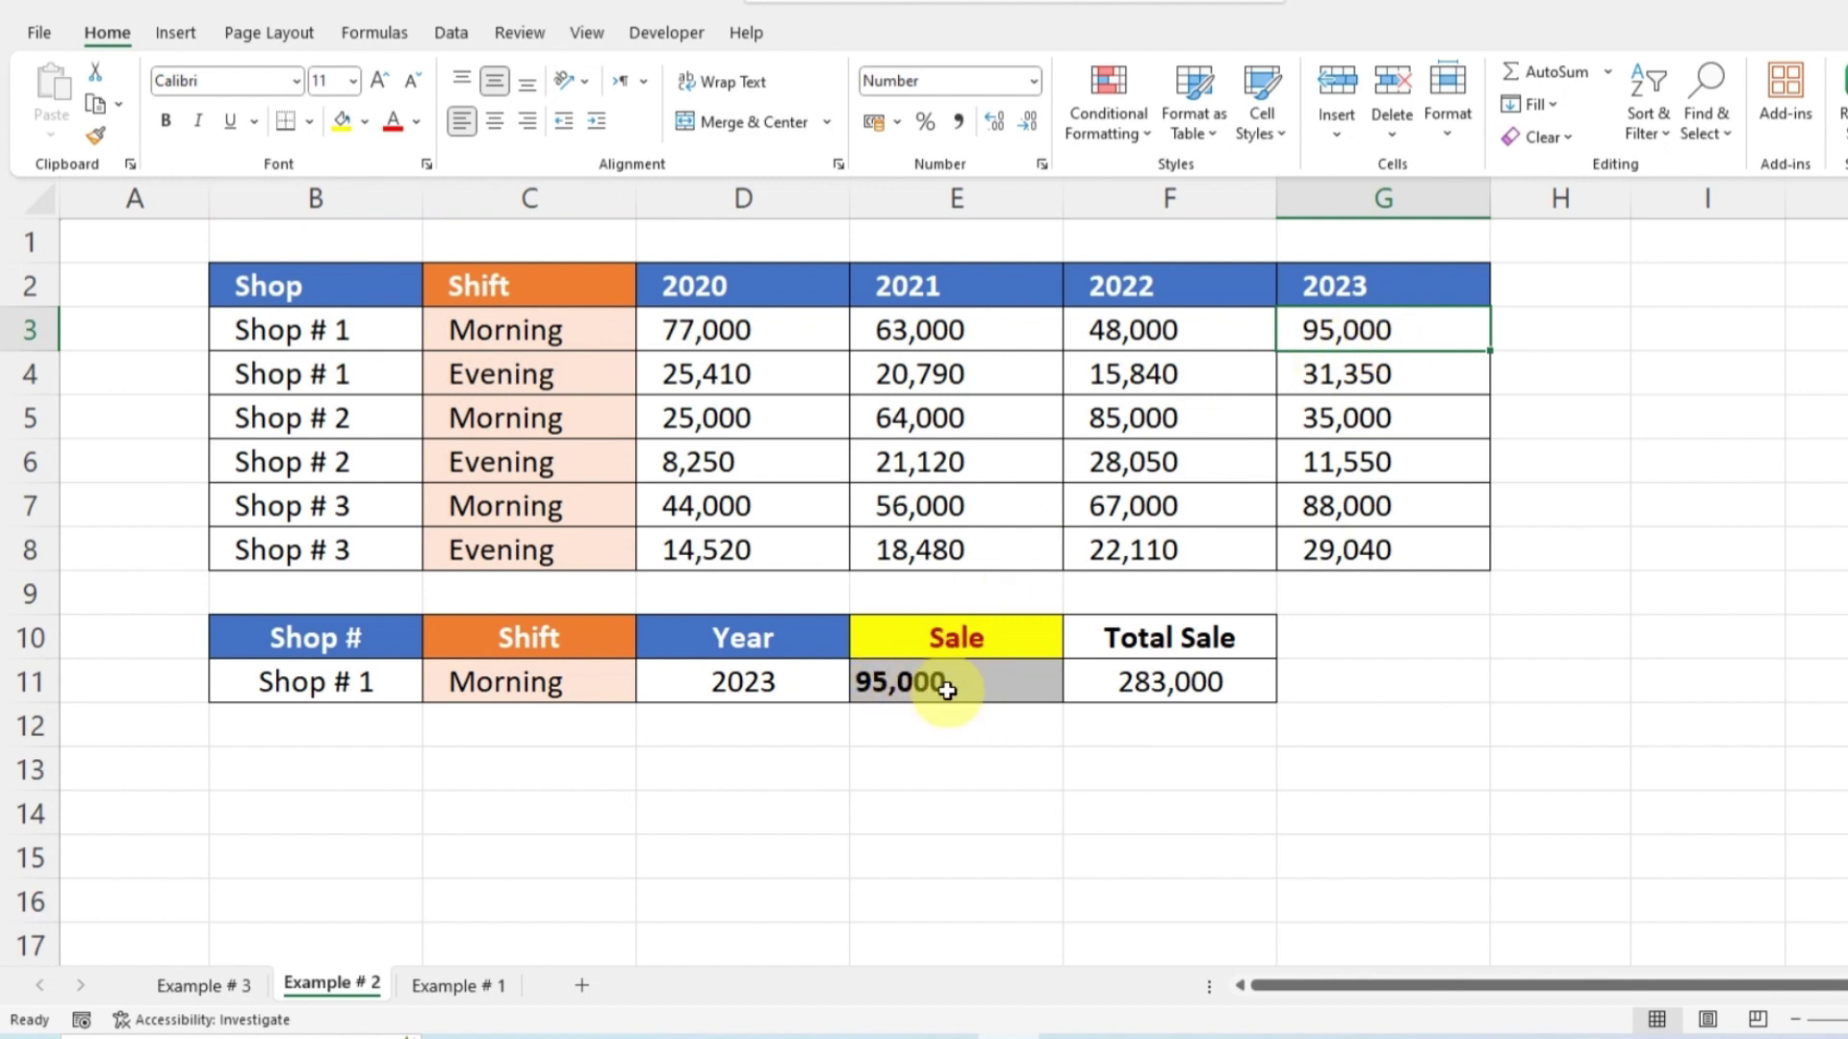
click(939, 684)
click(742, 770)
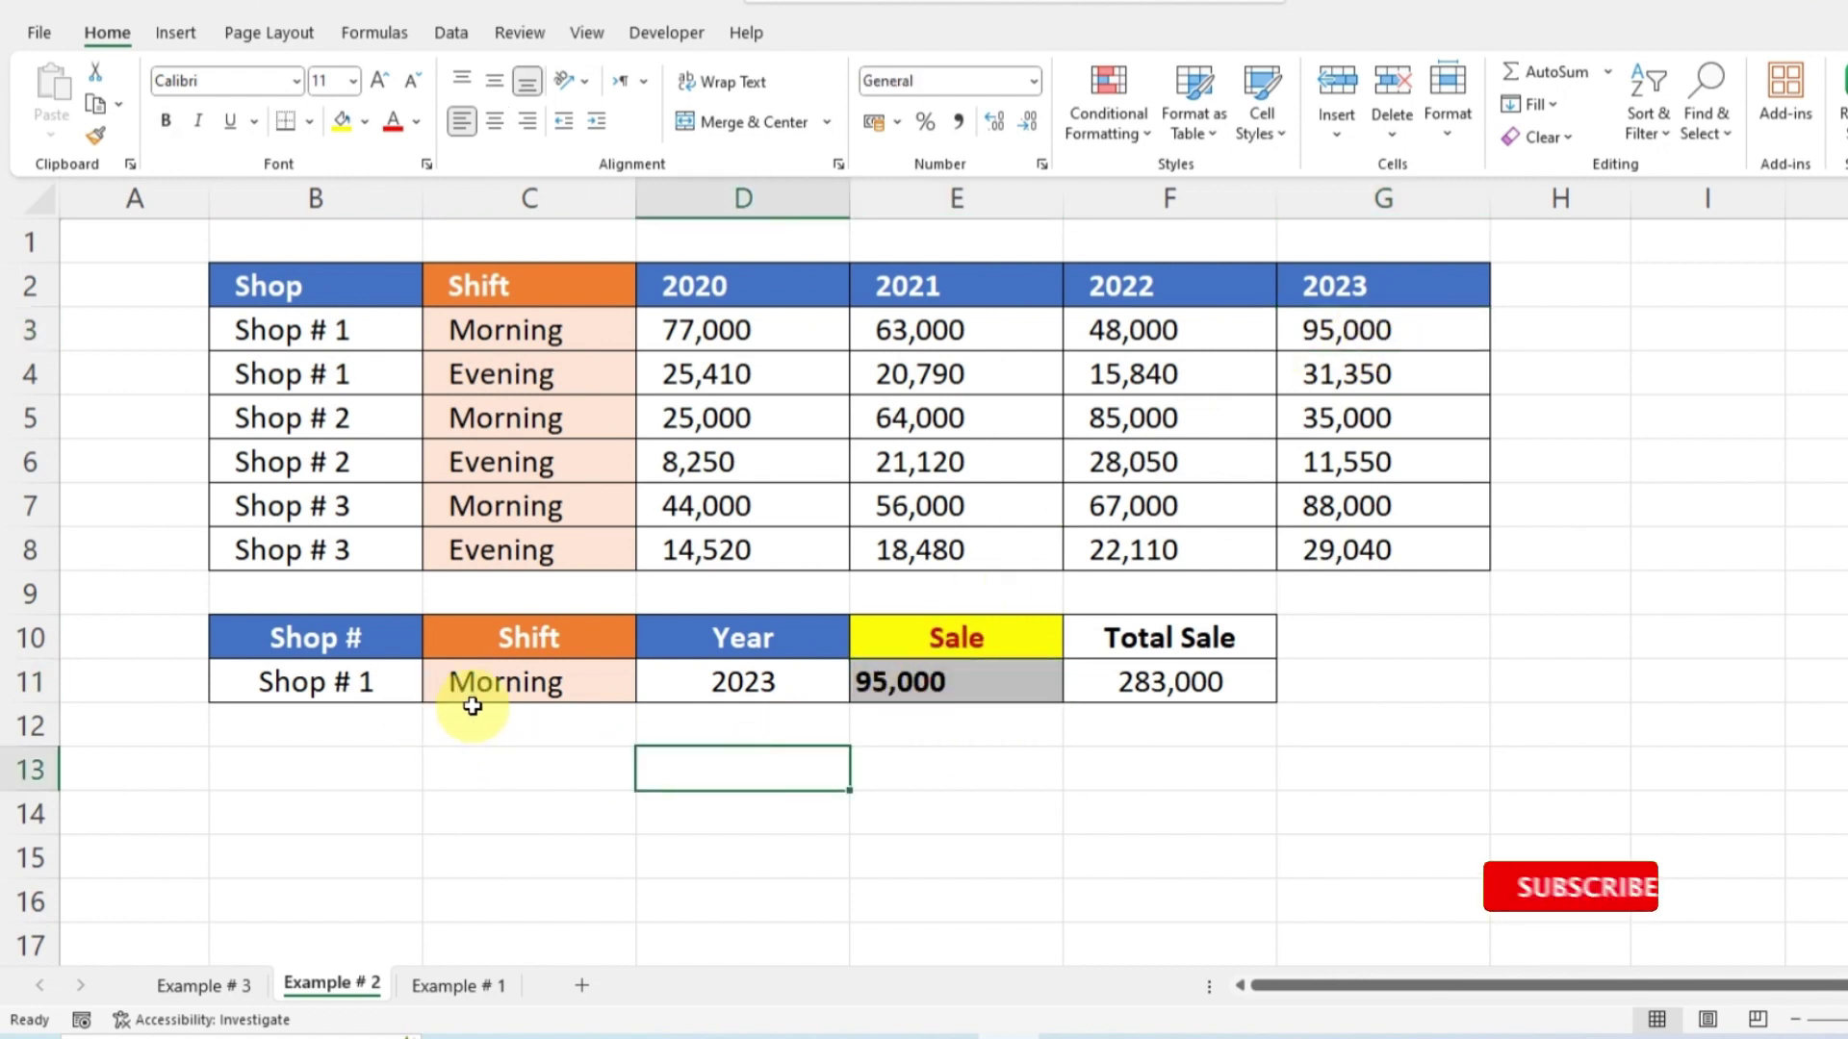
Step: Switch the shift in C11 to Evening so Sale shows 31,350, and highlight the Shop # 1 Evening row
click(539, 698)
click(652, 695)
click(516, 747)
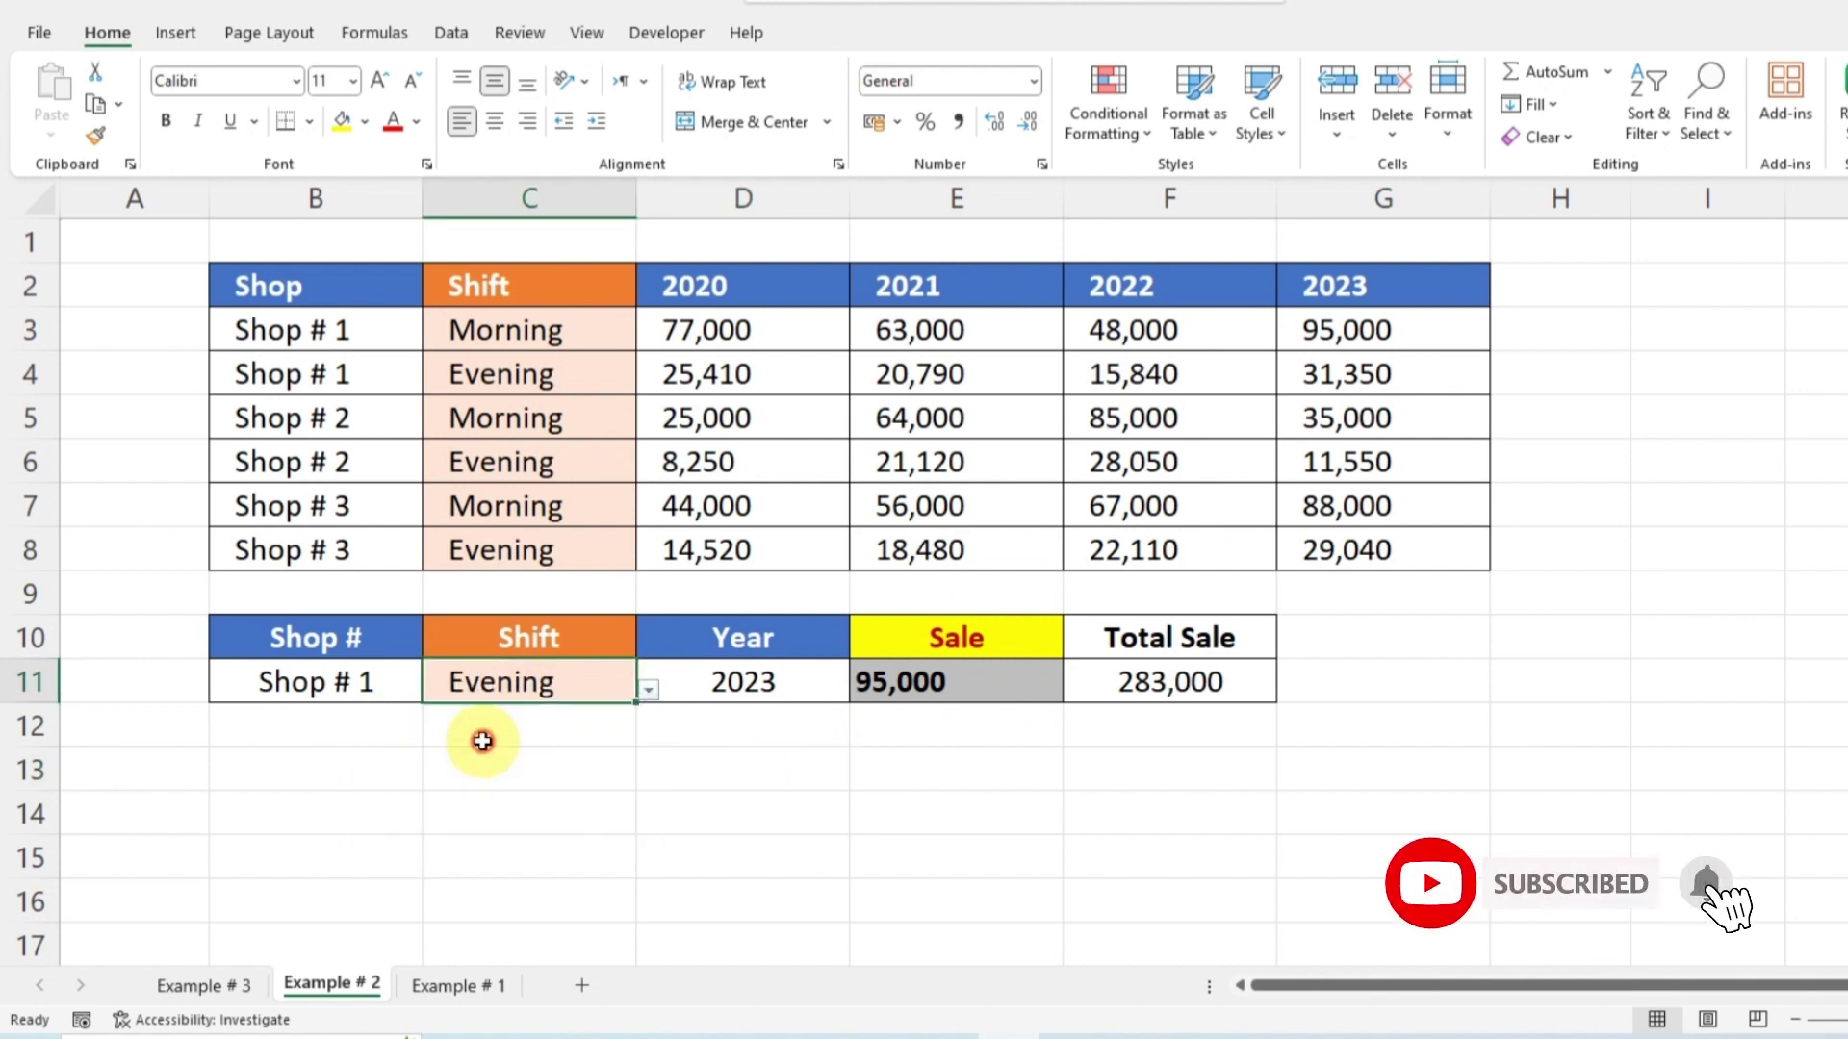
click(830, 763)
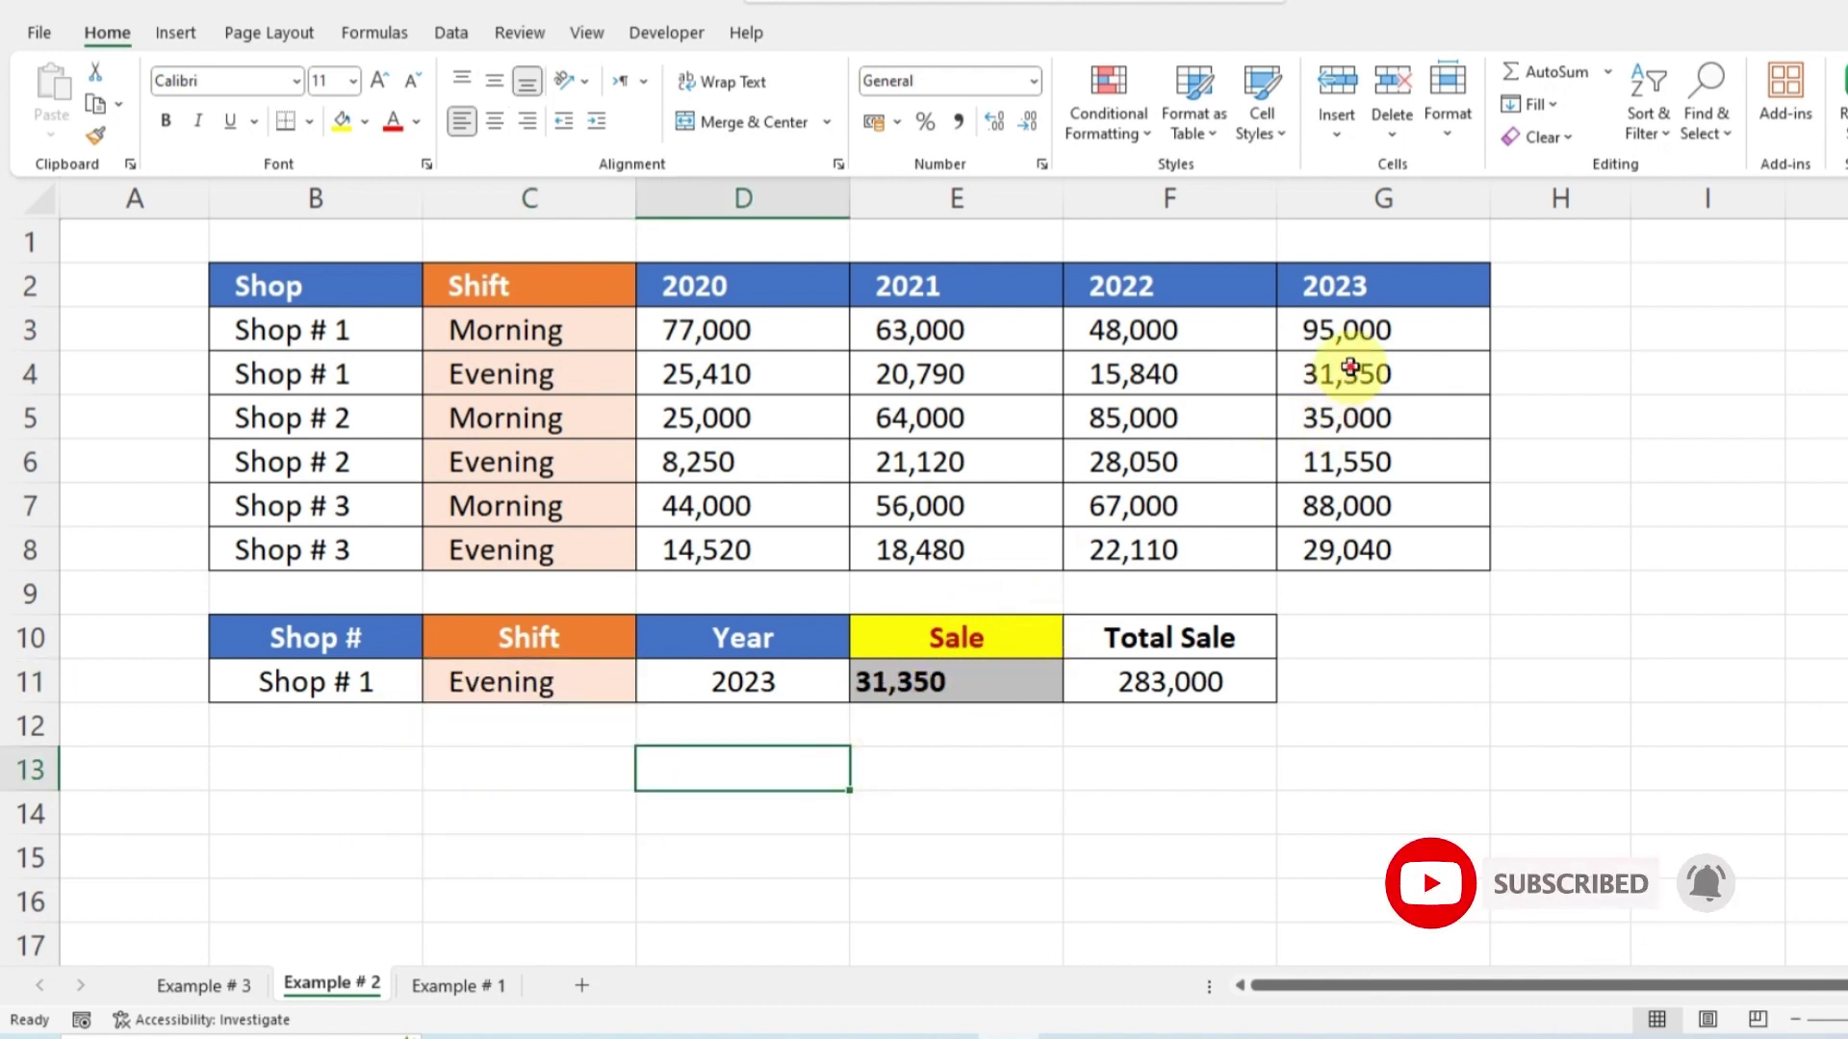
drag(1405, 376, 391, 376)
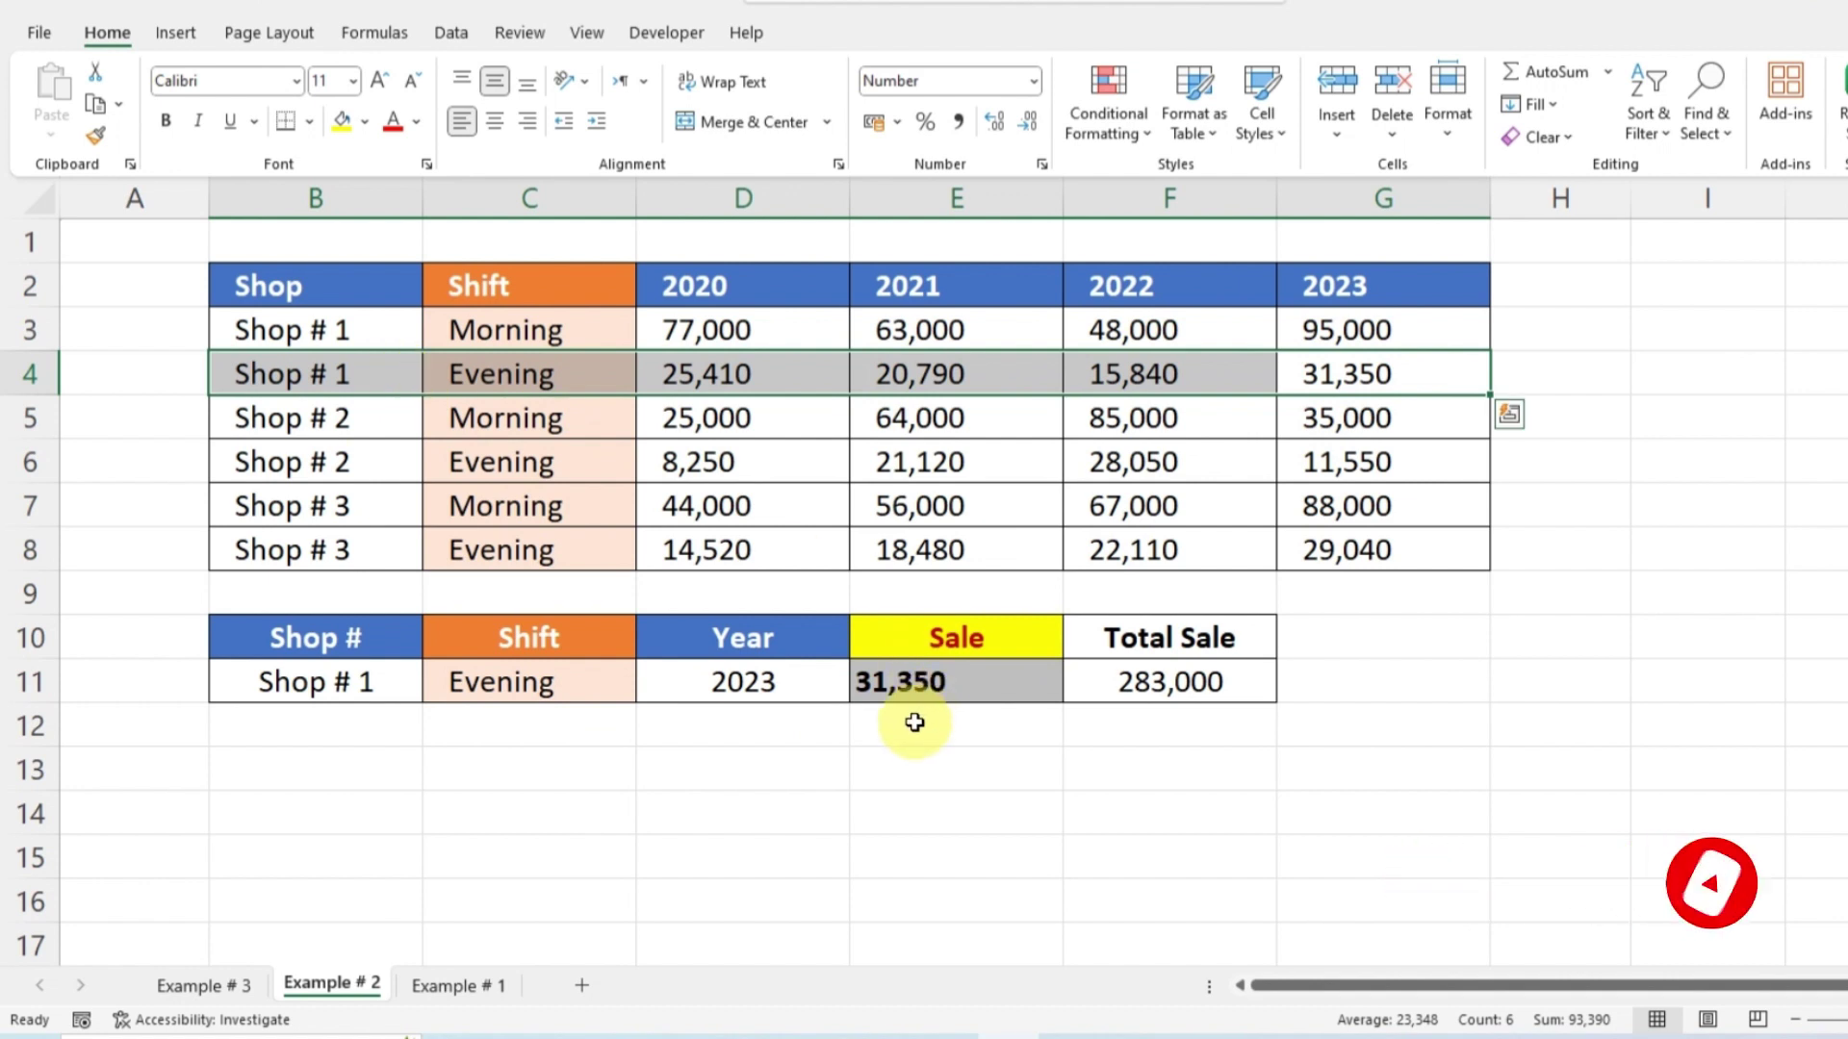
click(1046, 785)
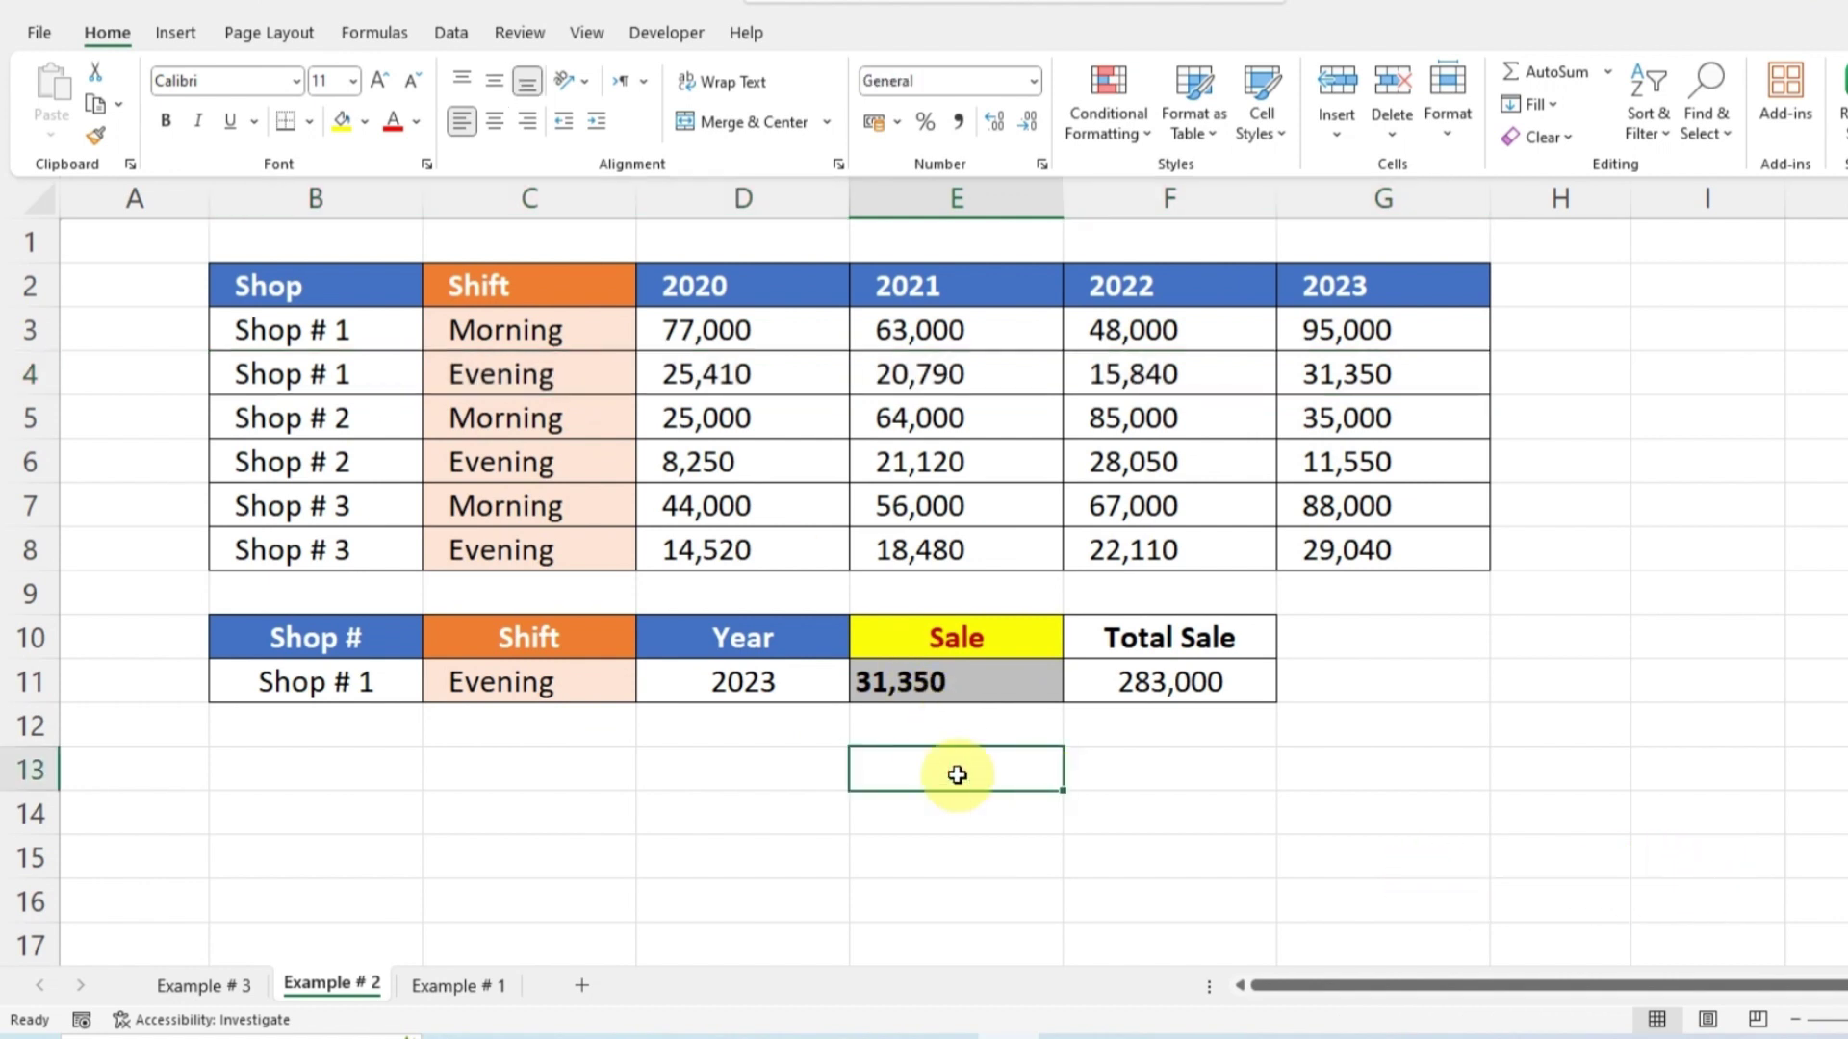
Step: On Example # 3, highlight the doctor names and weekday times, then open the OPD Time IFERROR/XLOOKUP formula
click(199, 983)
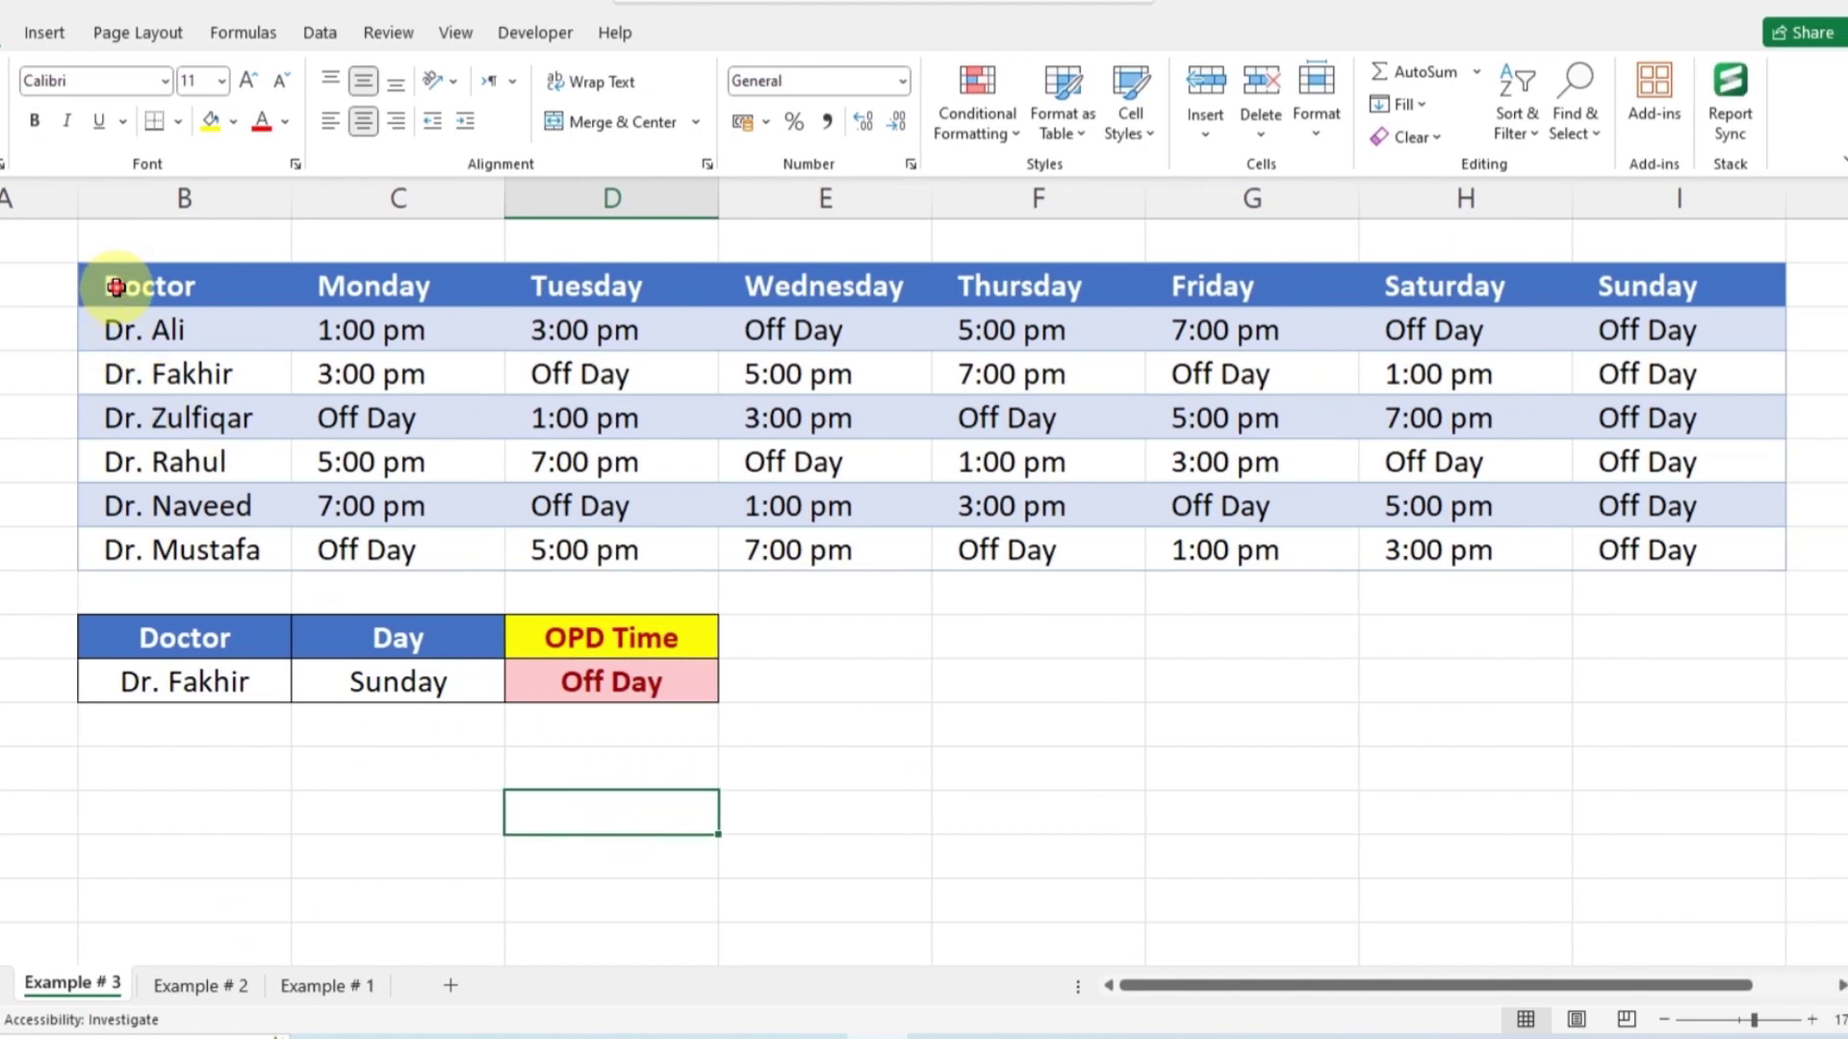
mouse_move(108, 285)
mouse_down()
mouse_move(199, 404)
mouse_move(241, 551)
mouse_up()
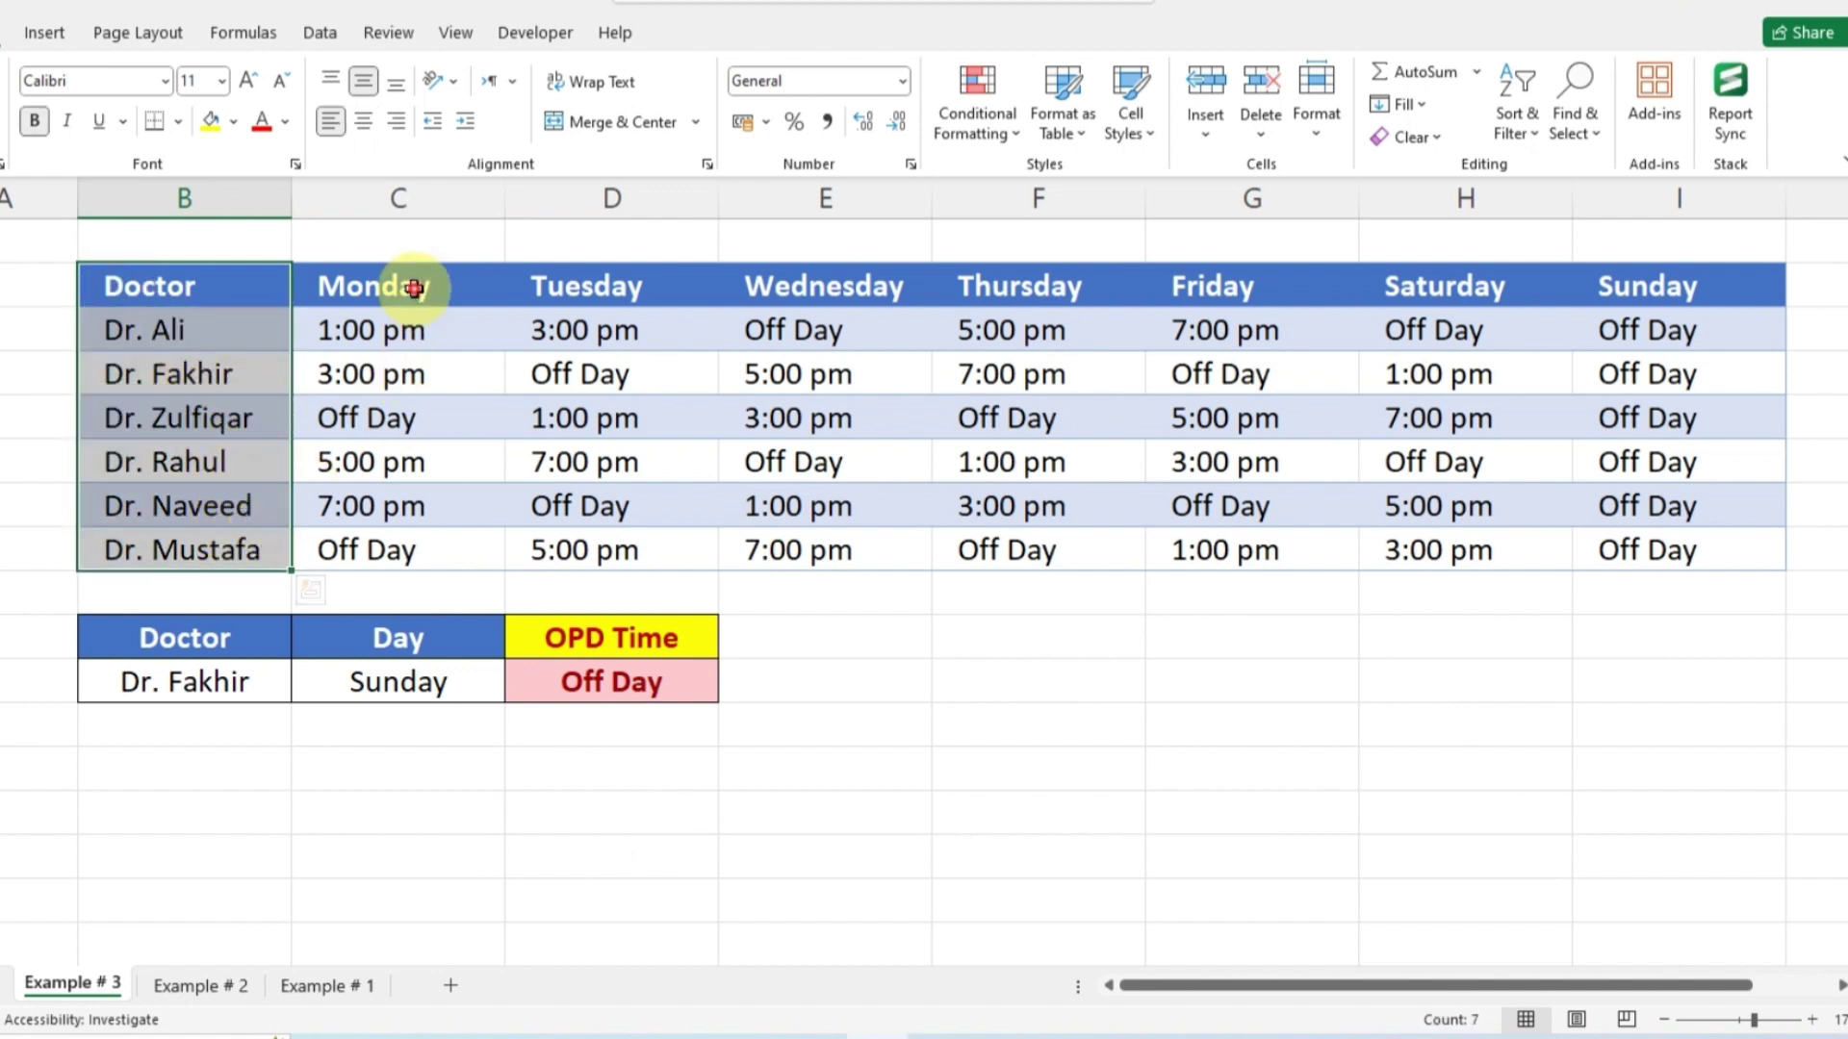
mouse_move(412, 288)
mouse_down()
mouse_move(981, 469)
mouse_move(1636, 550)
mouse_up()
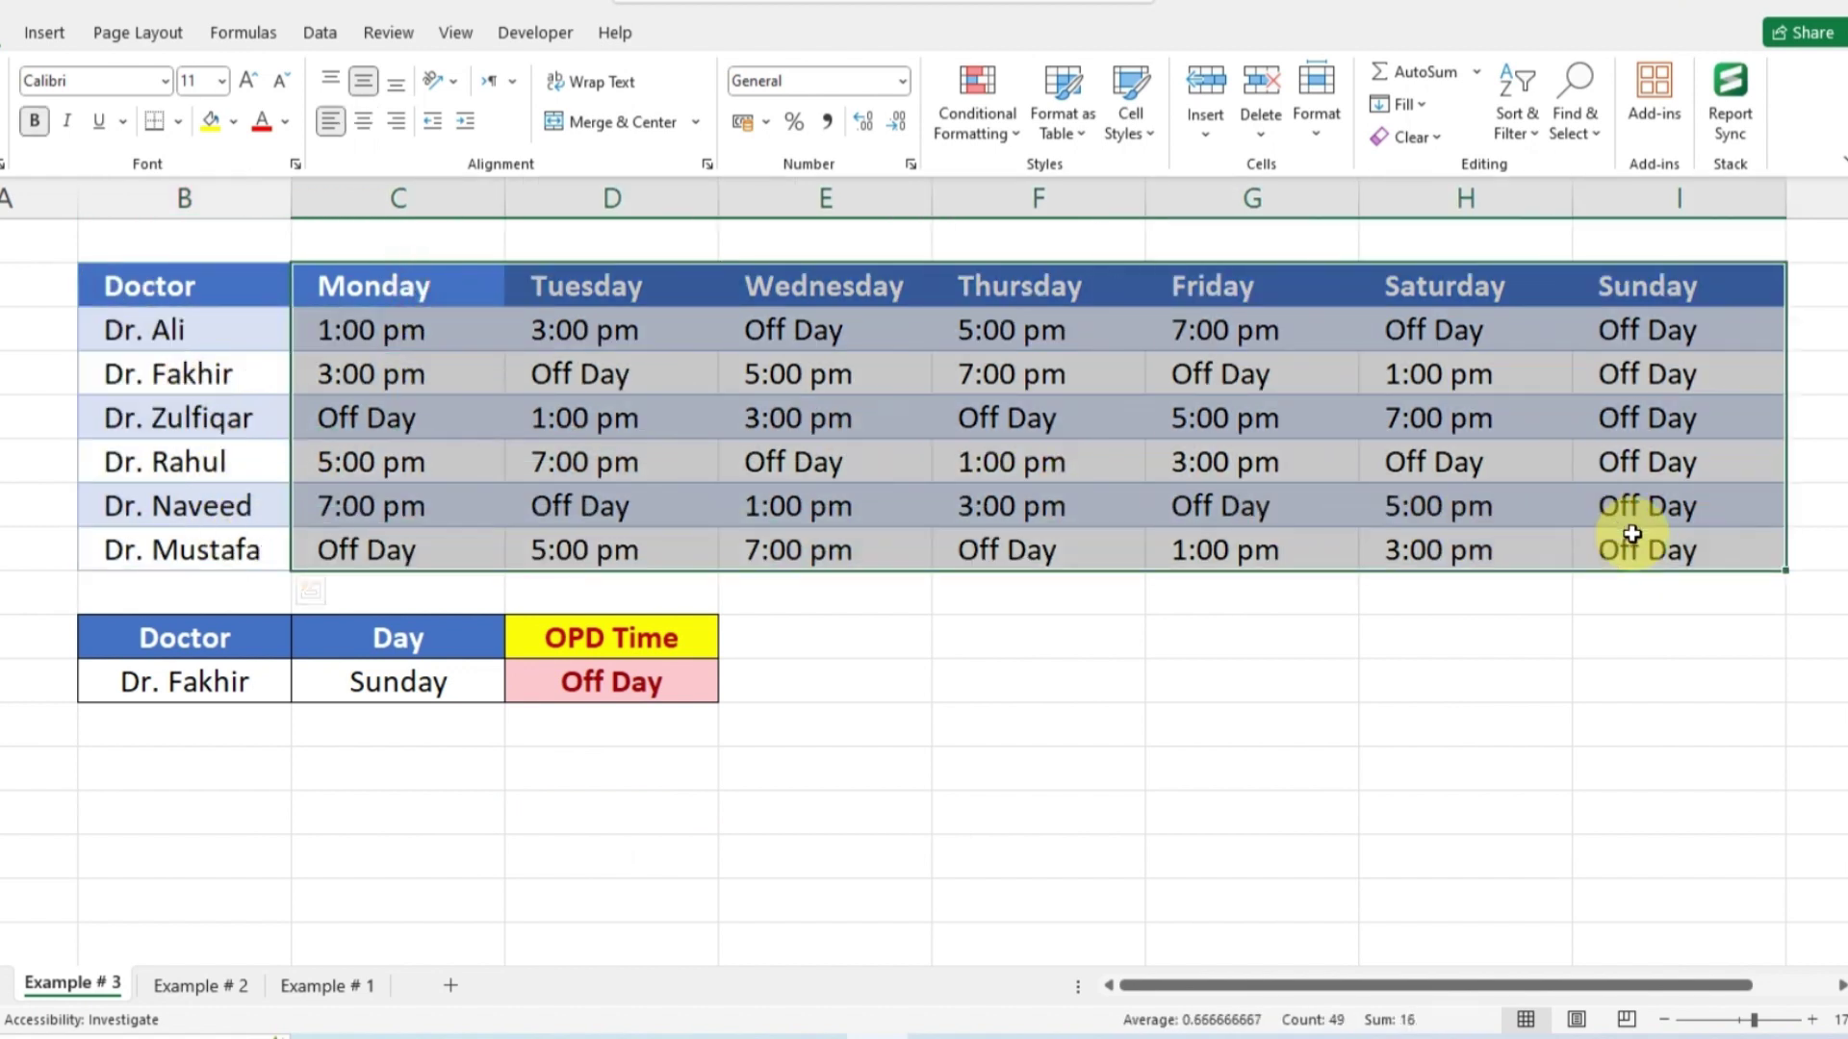
click(192, 673)
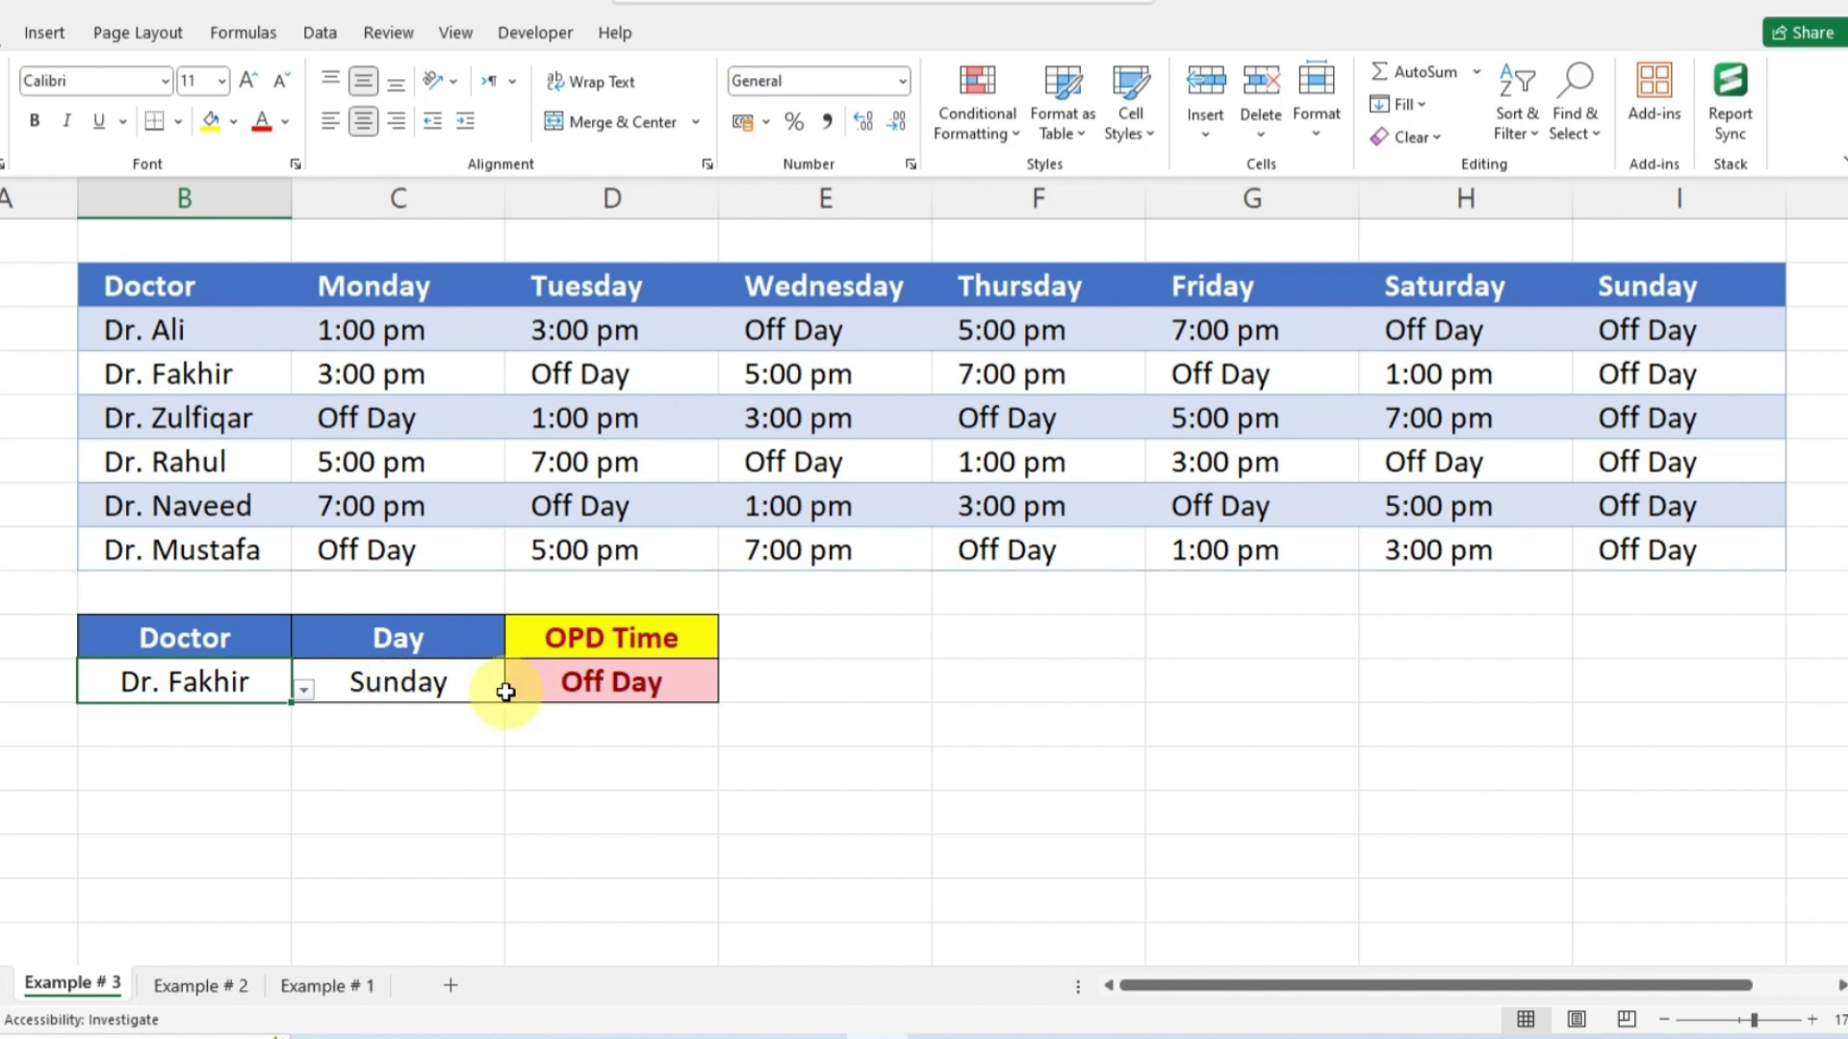
double_click(577, 685)
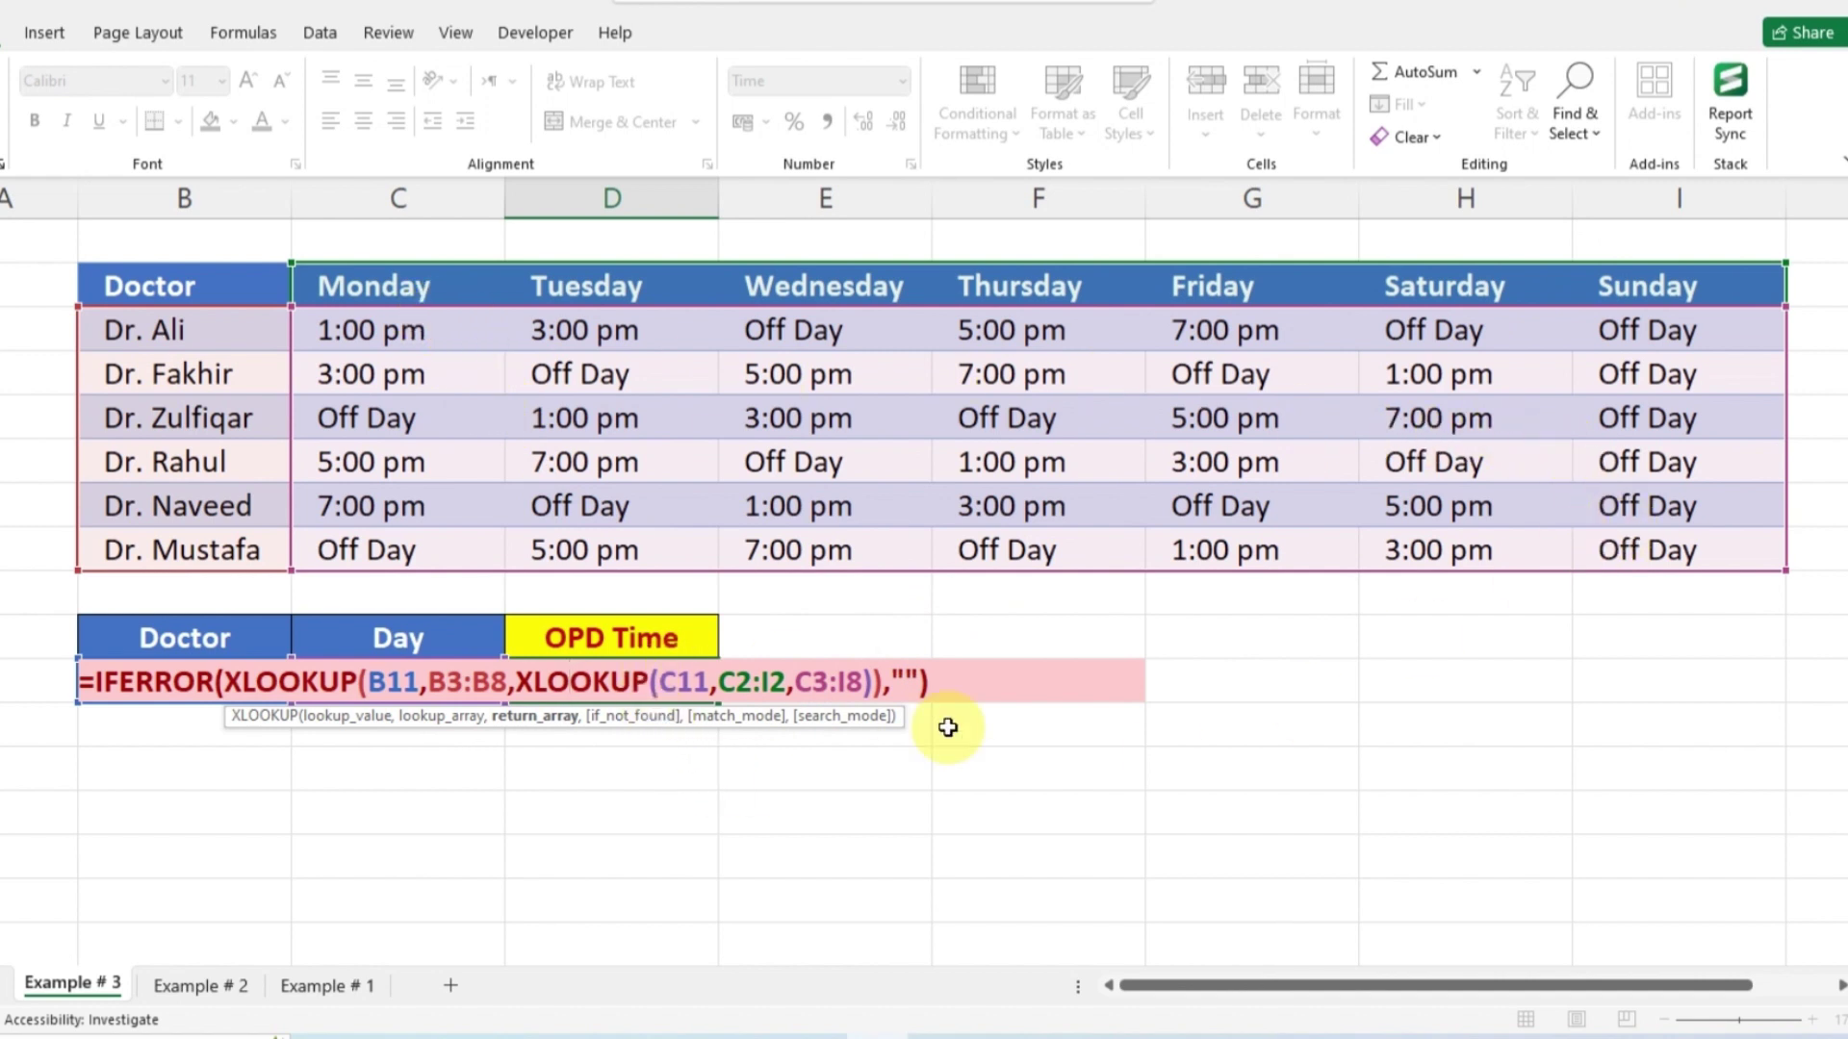
Step: Confirm the chosen doctor's Sunday OPD Time reads Off Day in the schedule, then return to Example # 2
key(Return)
click(567, 683)
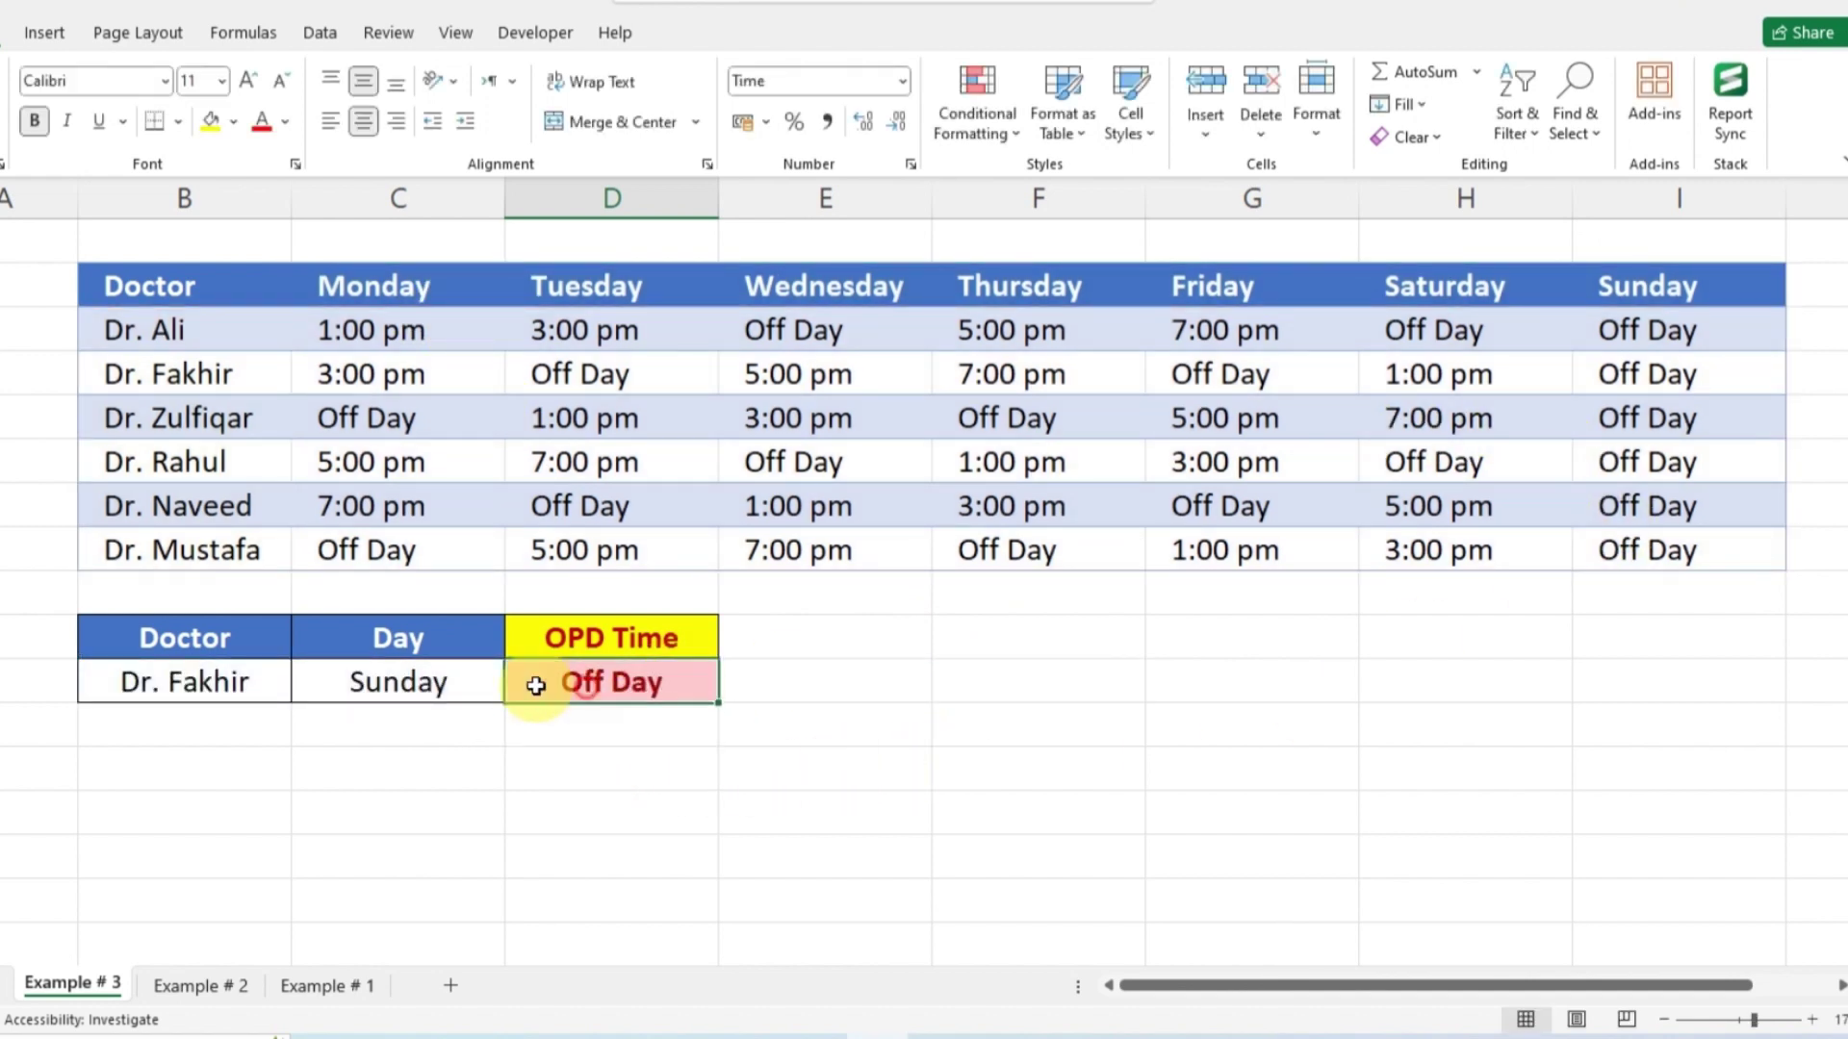
click(228, 682)
click(400, 683)
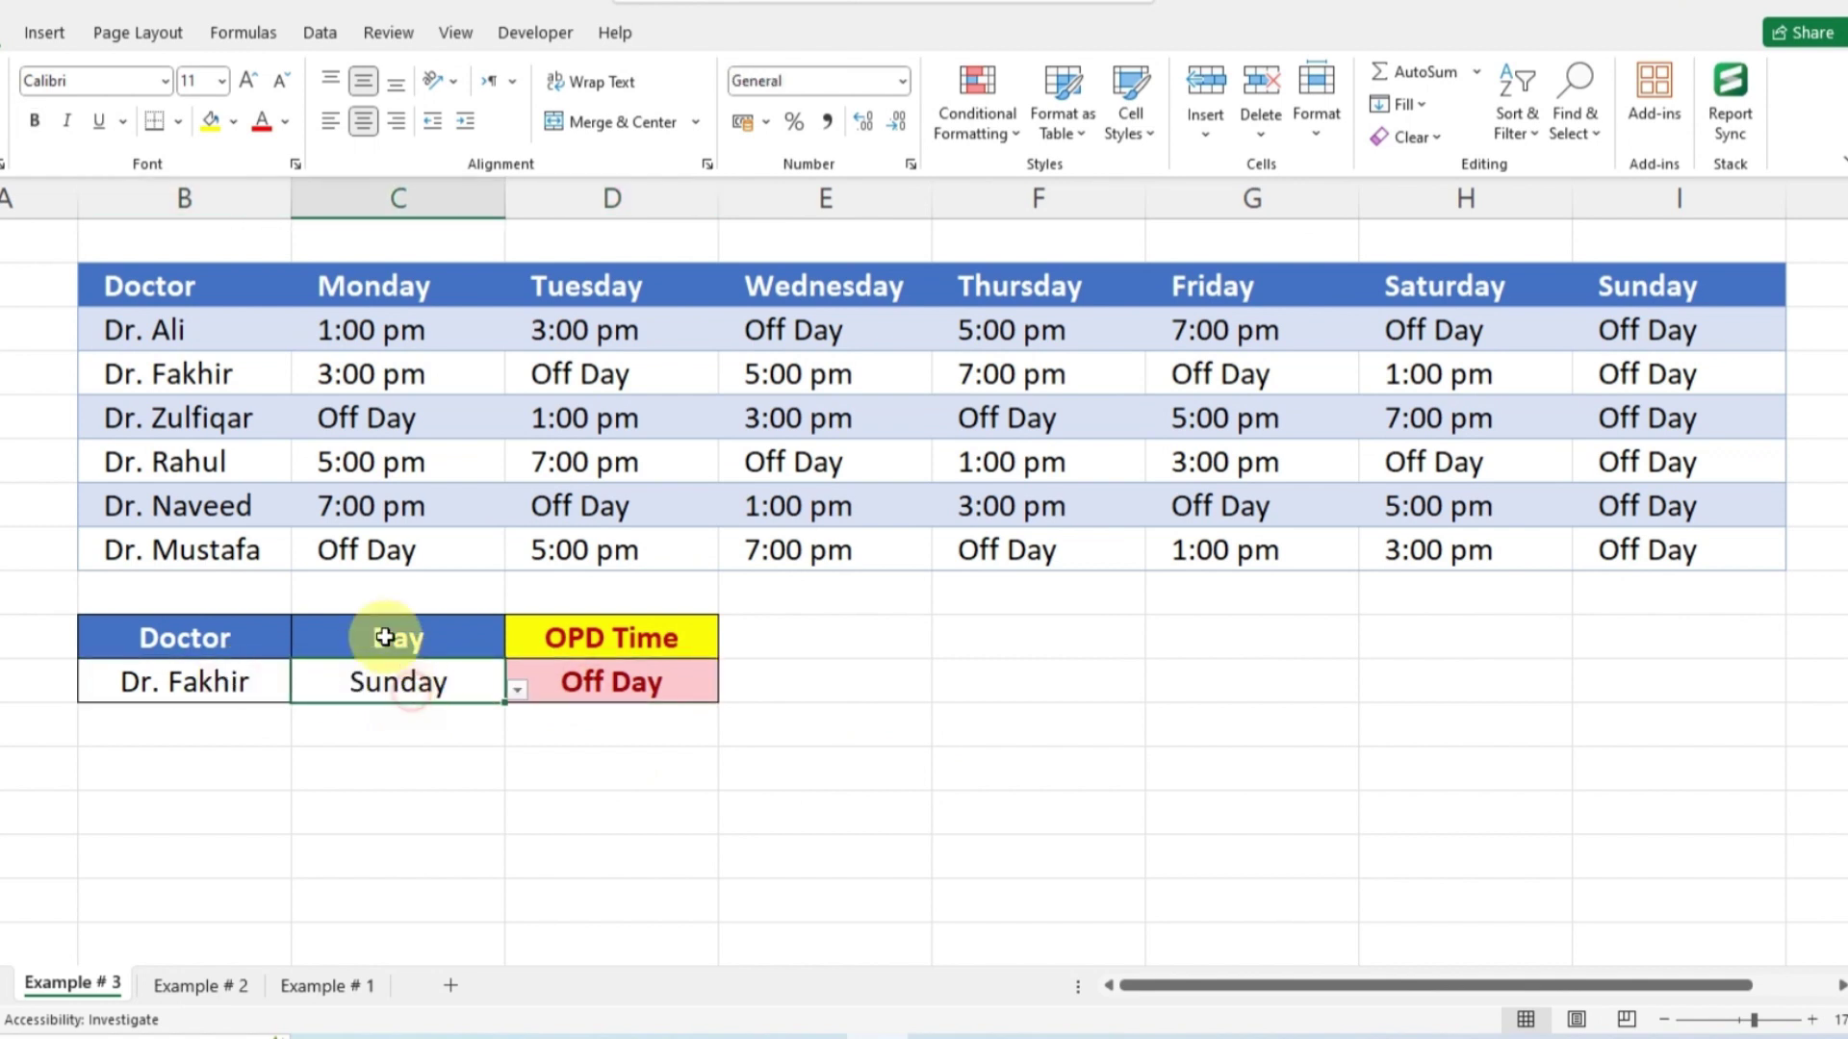
click(192, 373)
click(1616, 392)
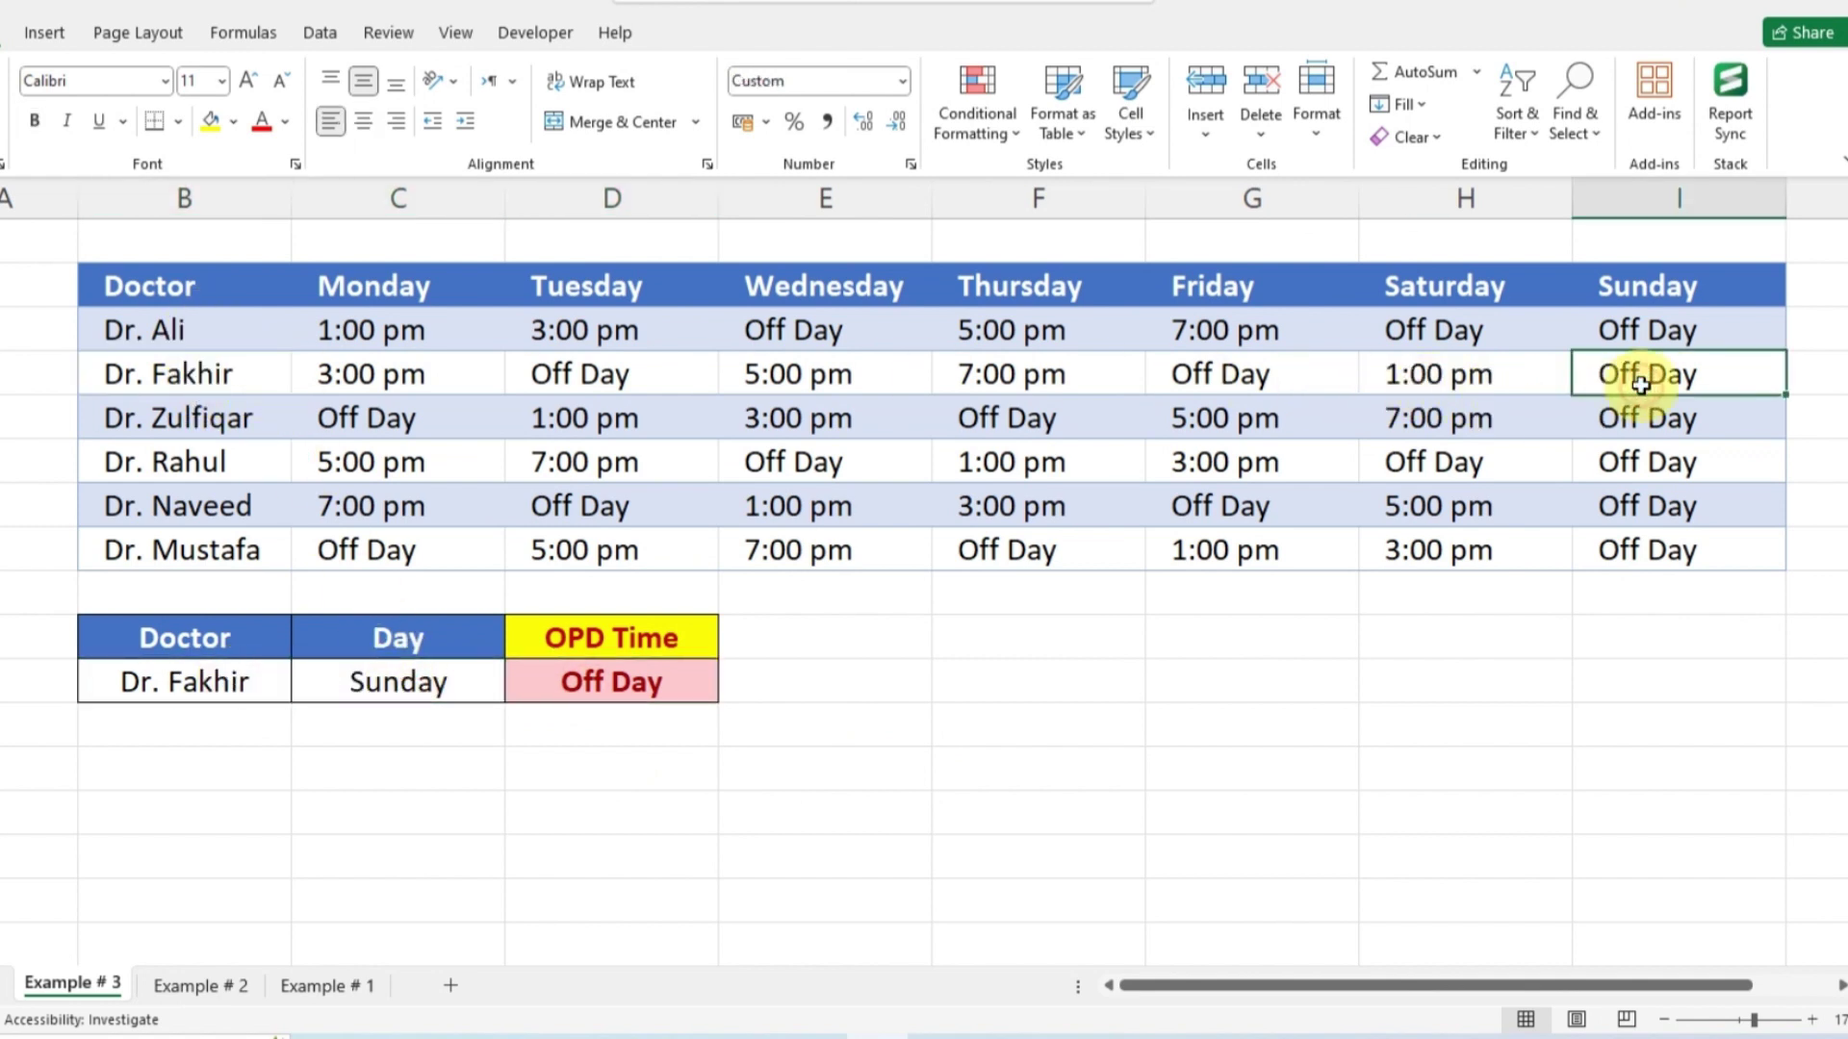
click(824, 765)
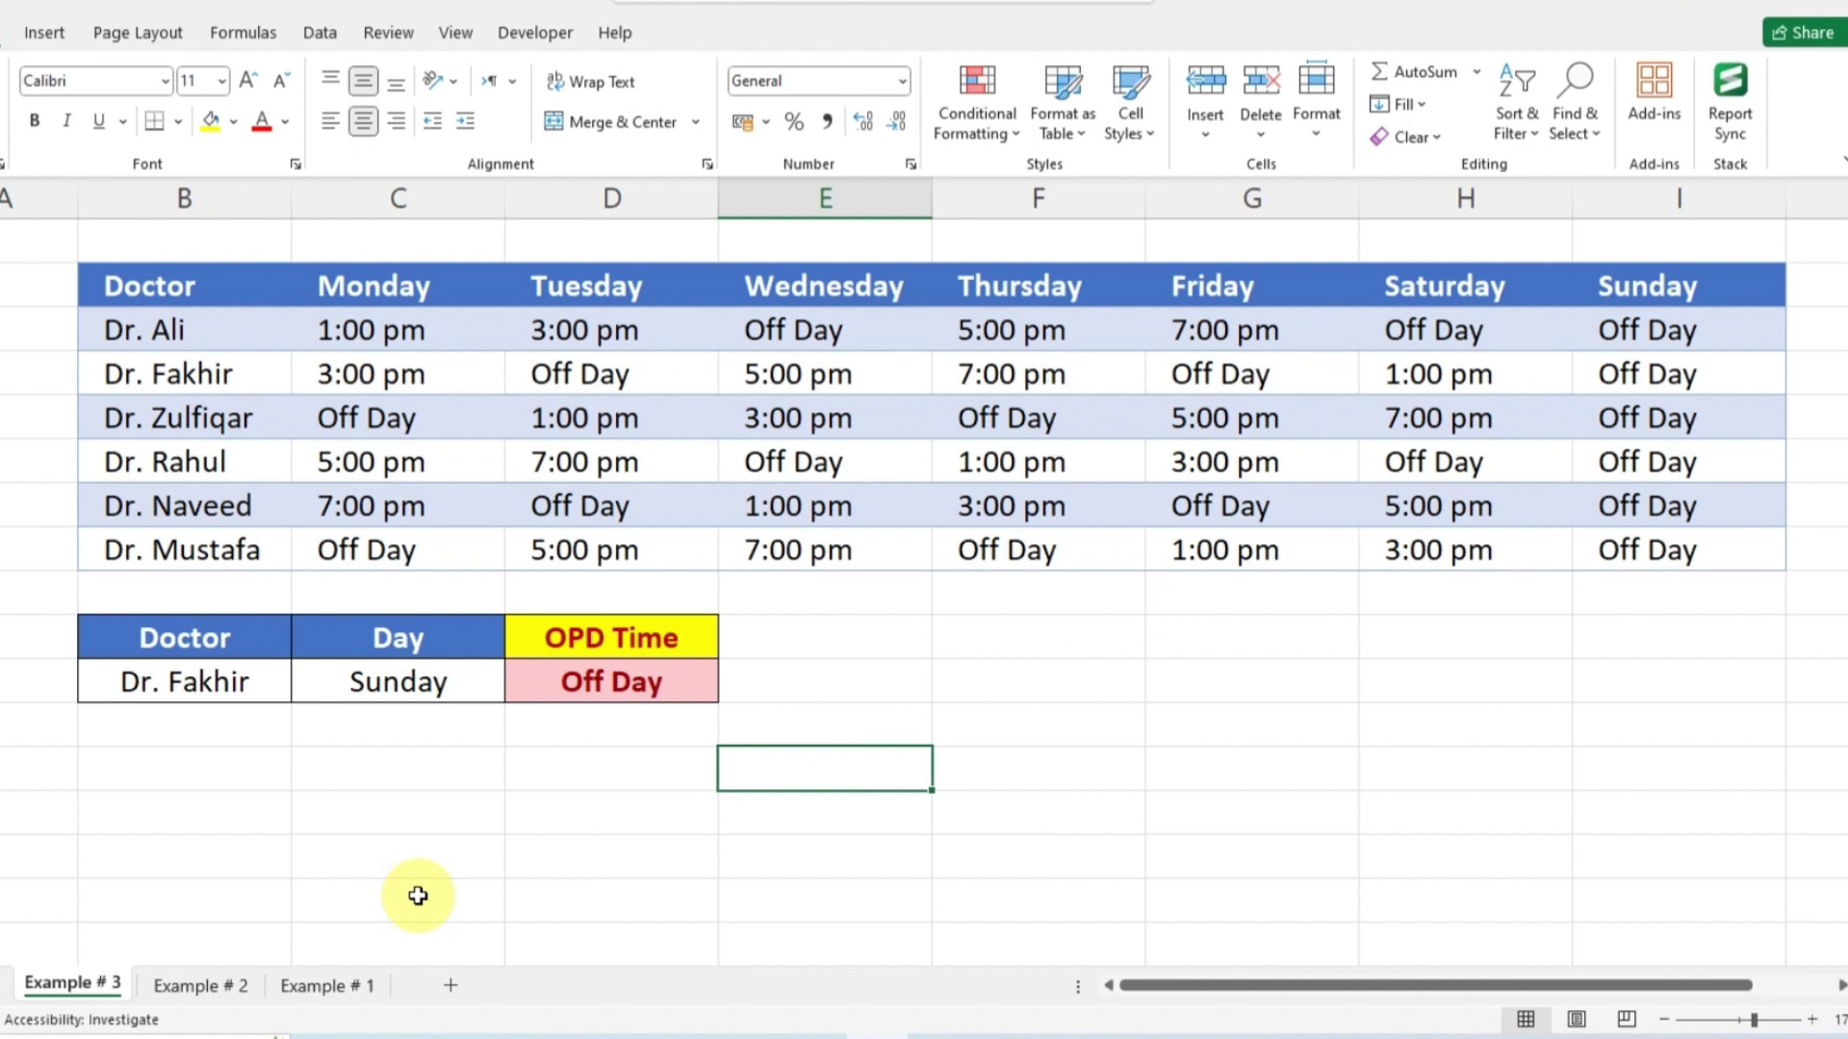
click(221, 982)
click(699, 809)
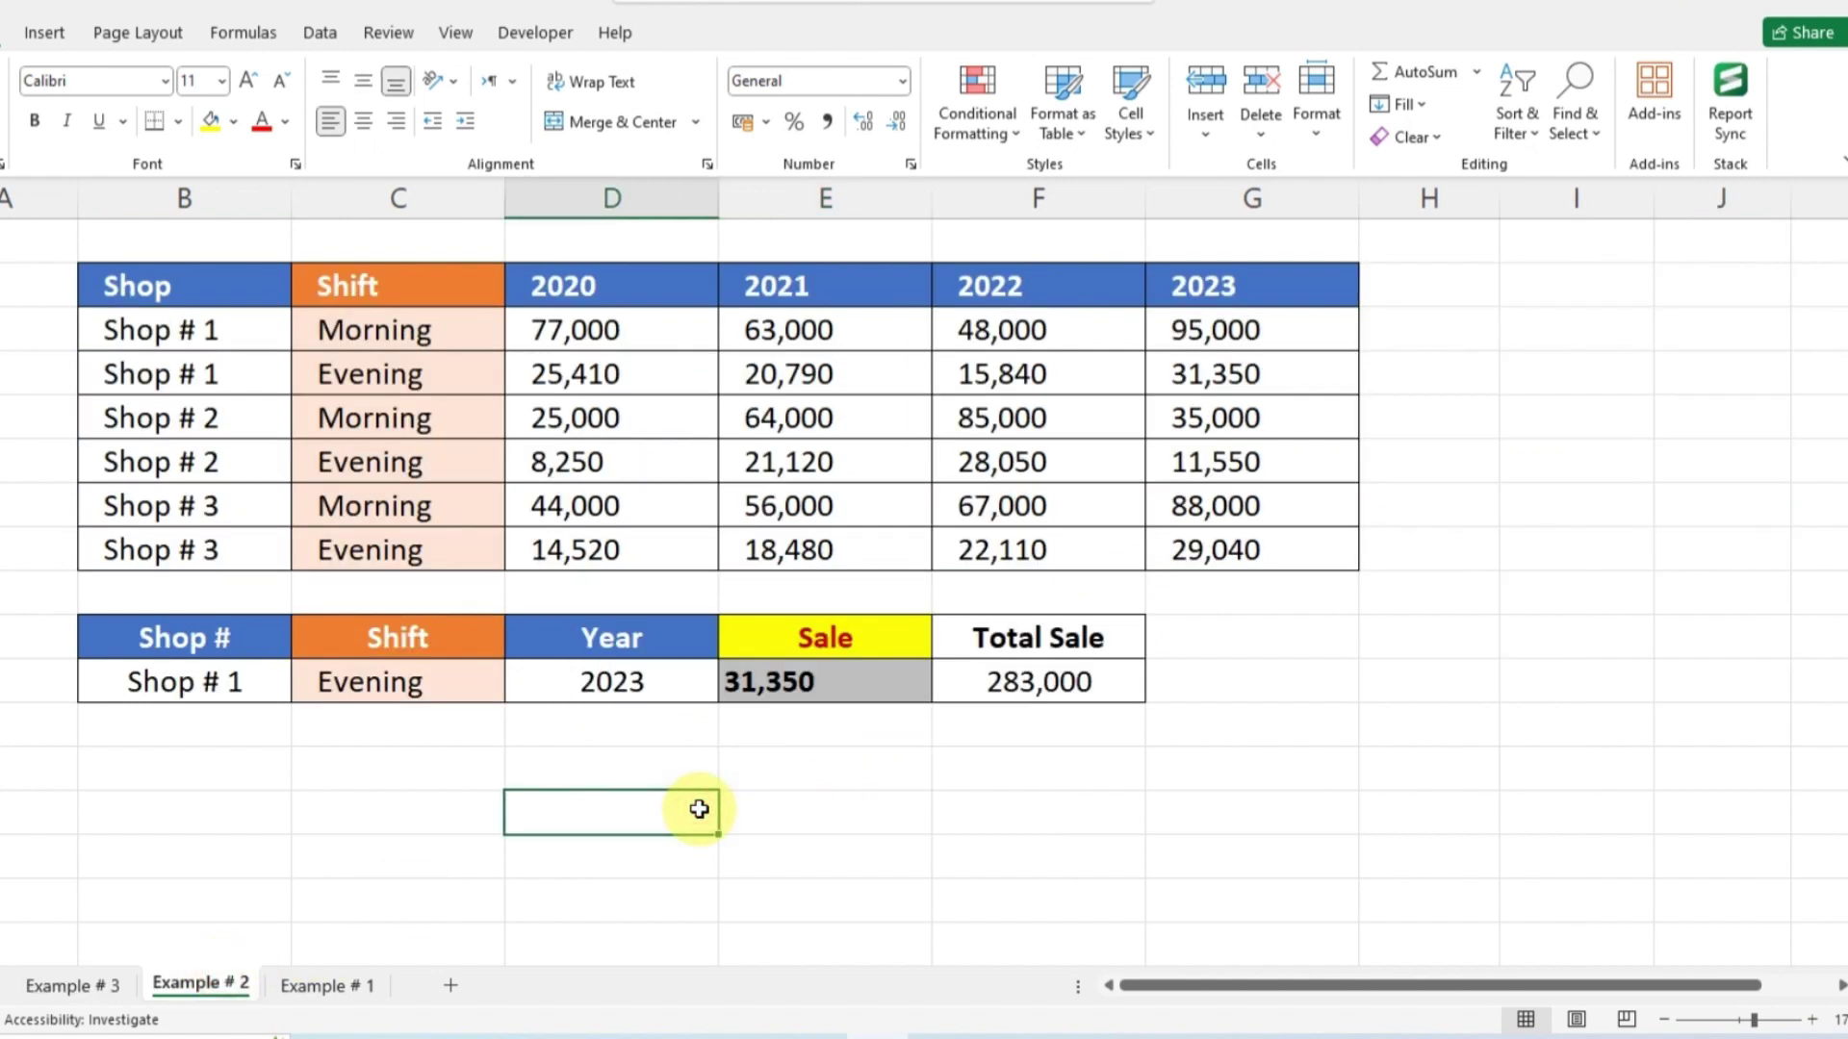